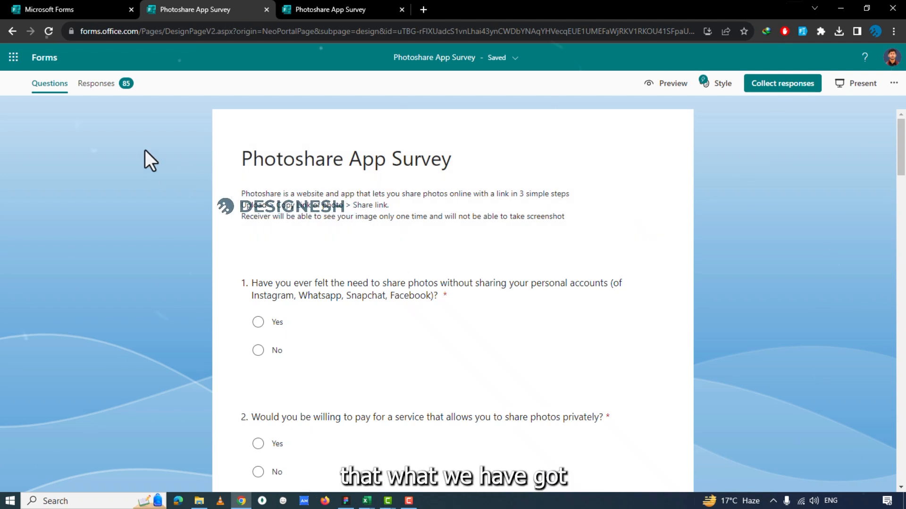
# Open the Photoshare App Survey responses and review the response count, average completion time and status.
pyautogui.click(92, 88)
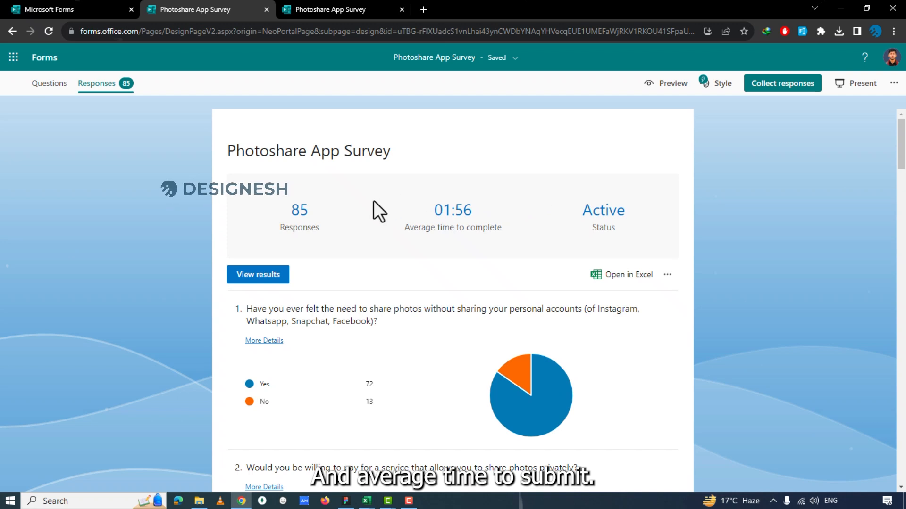
pyautogui.moveTo(473, 210); pyautogui.dragTo(430, 214)
pyautogui.click(430, 214)
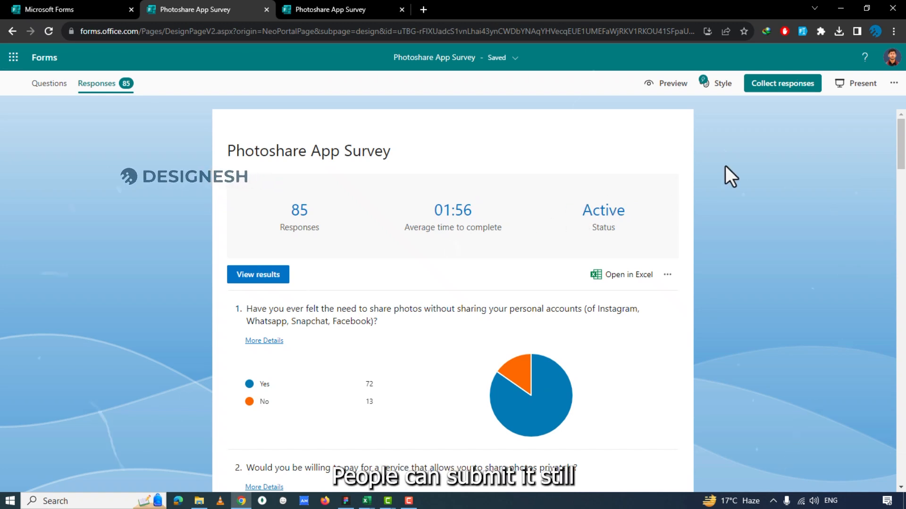
pyautogui.scroll(-1, 576, 207)
pyautogui.scroll(1, 571, 213)
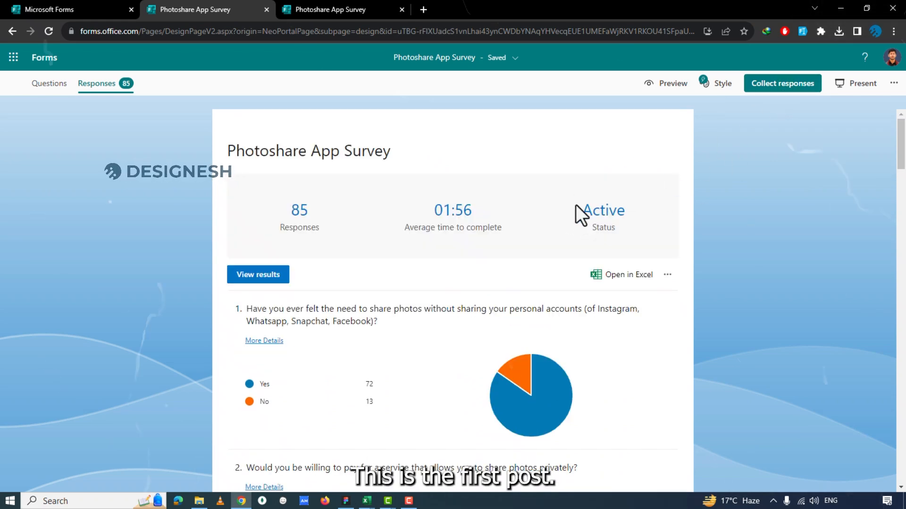
# Examine the answers to question 1 about needing to share photos without sharing personal accounts.
pyautogui.scroll(-3, 577, 208)
pyautogui.scroll(1, 604, 186)
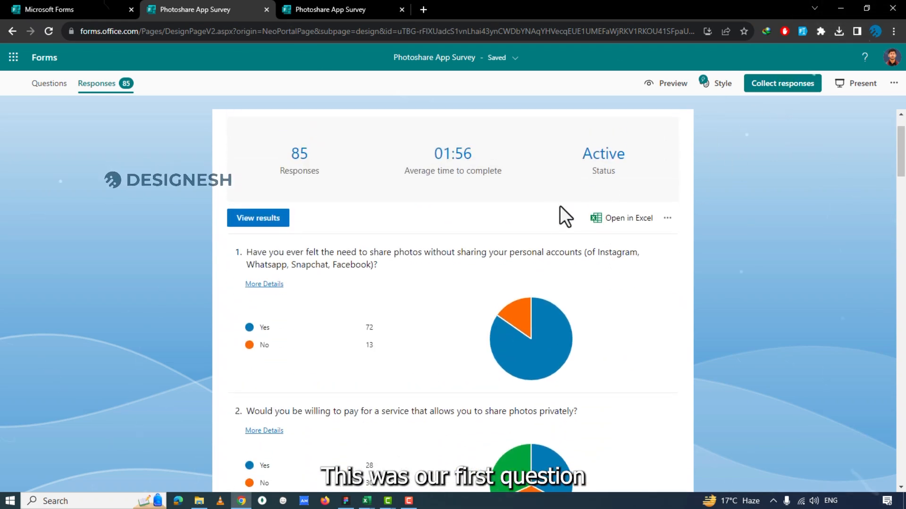
pyautogui.scroll(-3, 562, 207)
pyautogui.scroll(1, 434, 203)
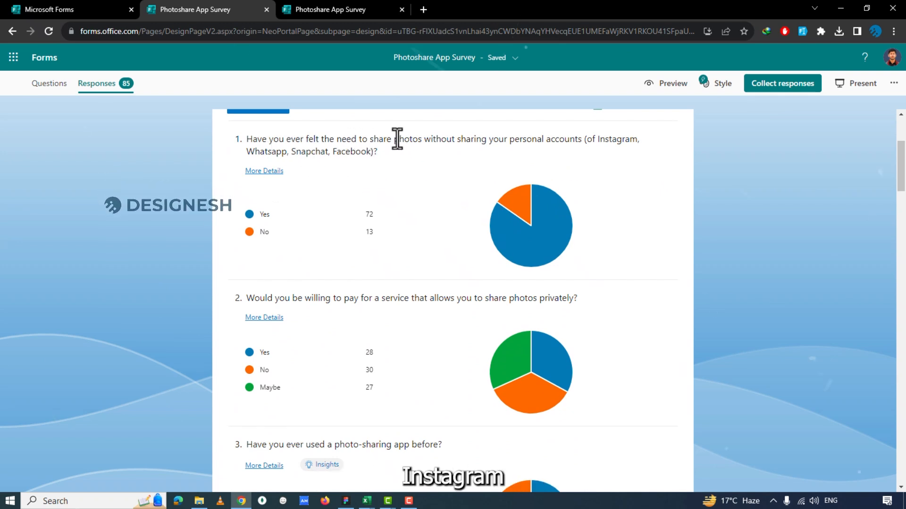
pyautogui.moveTo(326, 217)
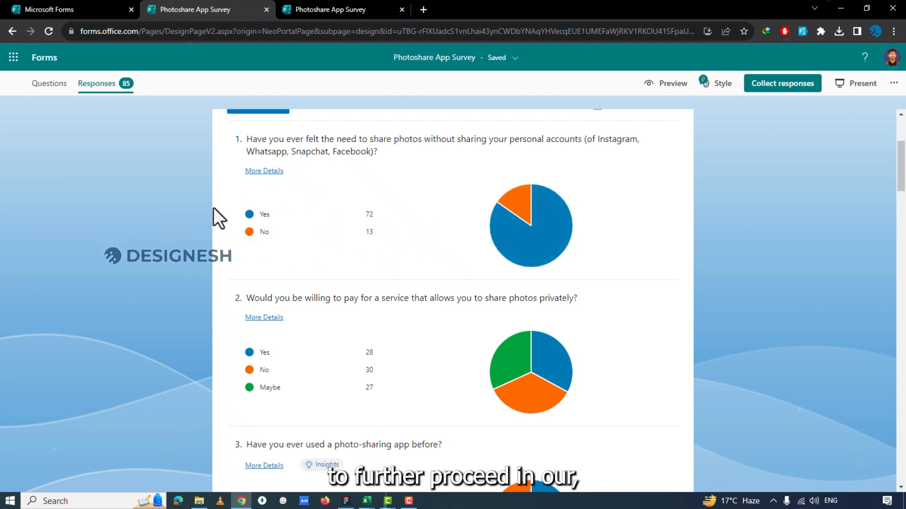
# Examine the Yes, No and Maybe answers to question 2 about paying for a private photo-sharing service.
pyautogui.scroll(-5, 471, 236)
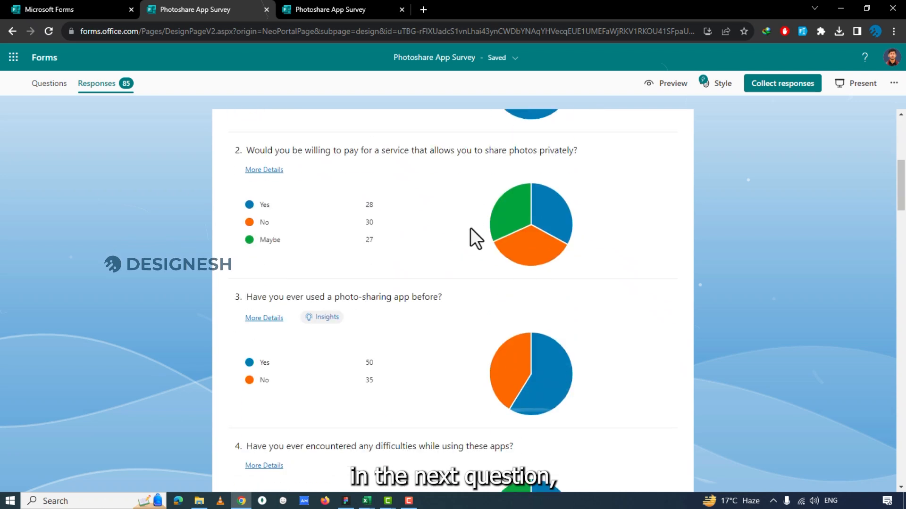
pyautogui.scroll(1, 406, 198)
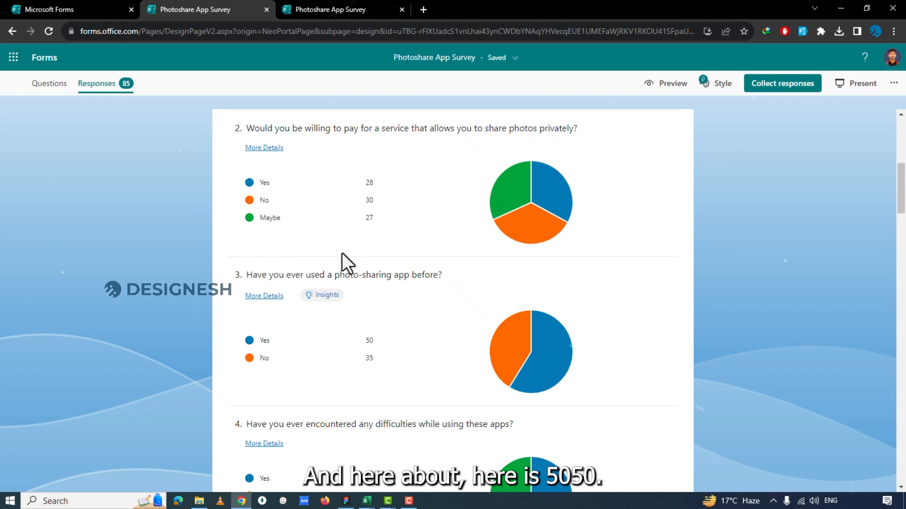
pyautogui.moveTo(366, 205)
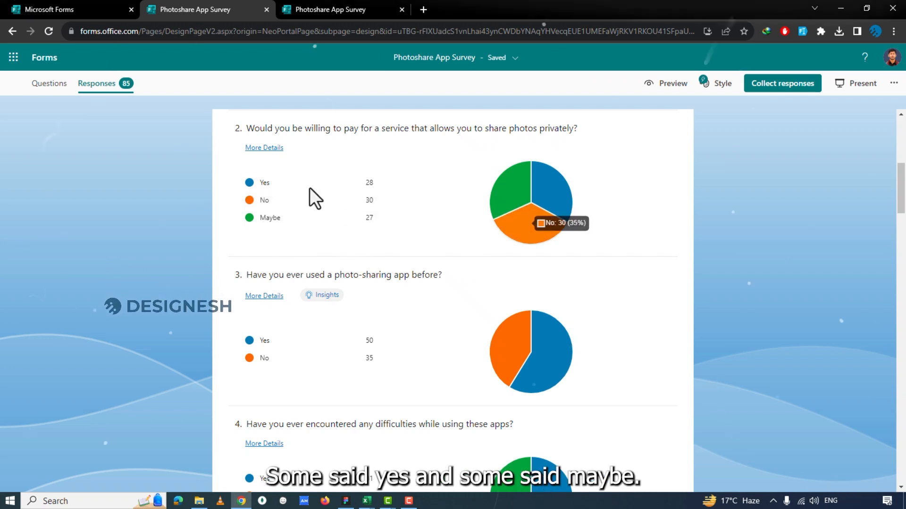
pyautogui.moveTo(367, 224)
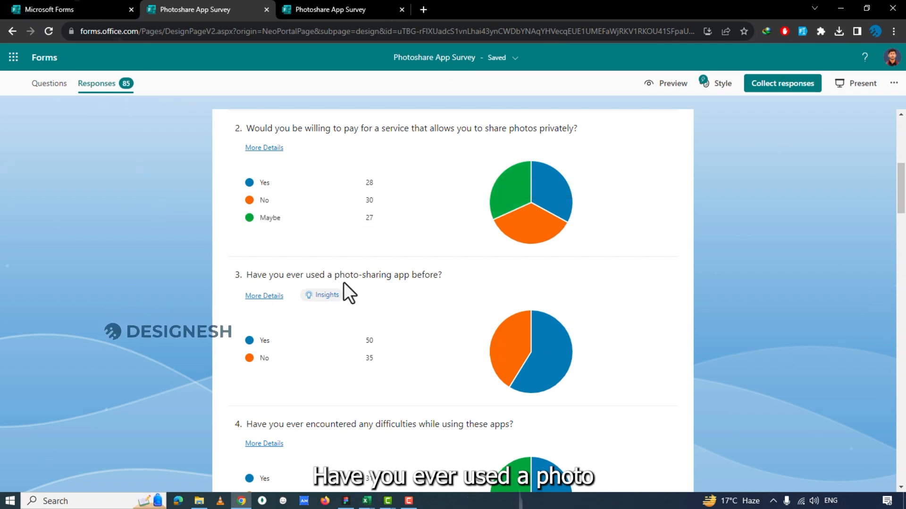
# Review question 3 about previous photo-sharing app use, checking its "photo-sharing app" wording and the answers.
pyautogui.scroll(-2, 362, 283)
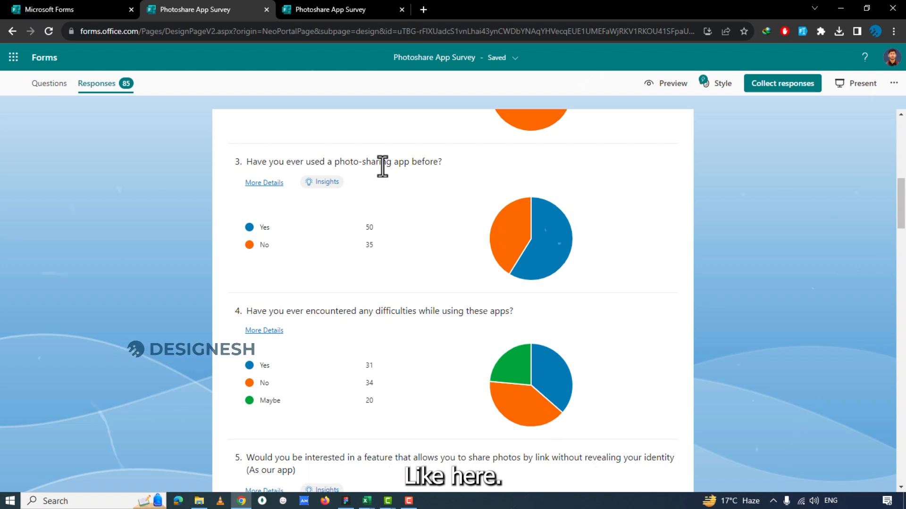
pyautogui.moveTo(334, 162); pyautogui.dragTo(404, 162)
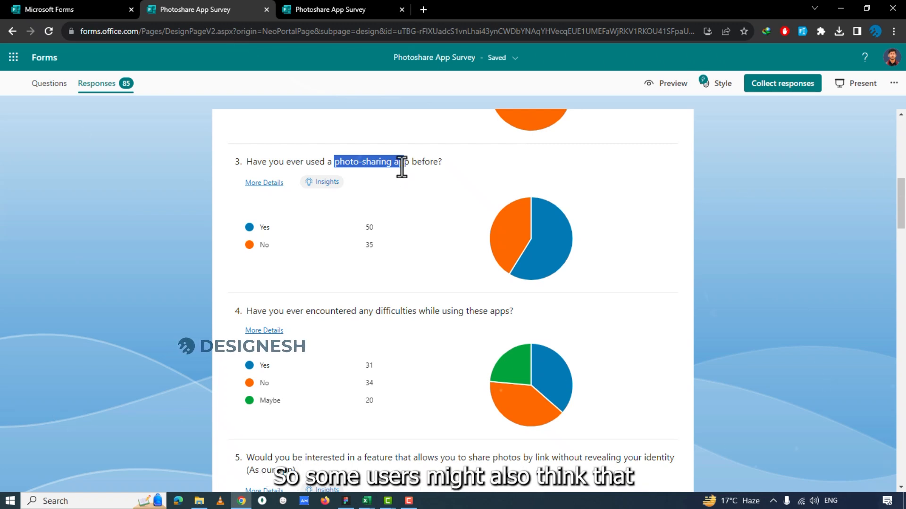
pyautogui.click(337, 162)
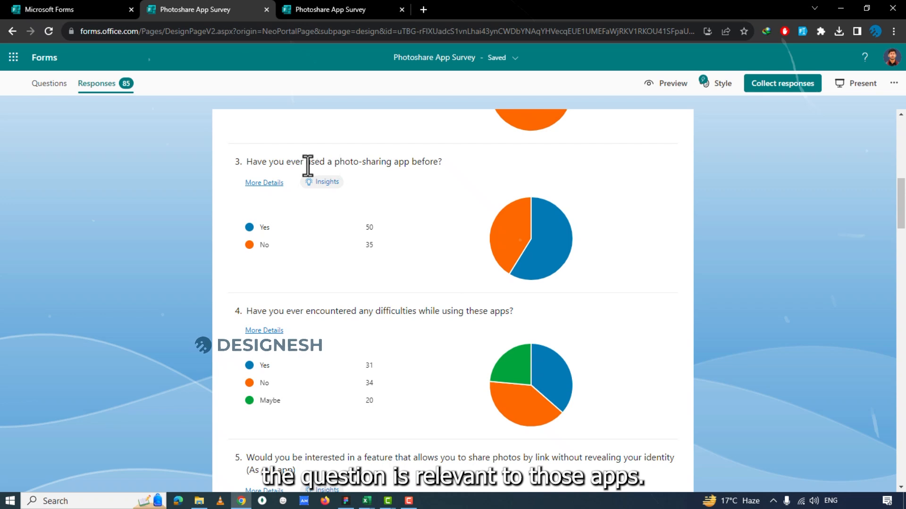
pyautogui.moveTo(337, 159); pyautogui.dragTo(359, 159)
pyautogui.click(413, 195)
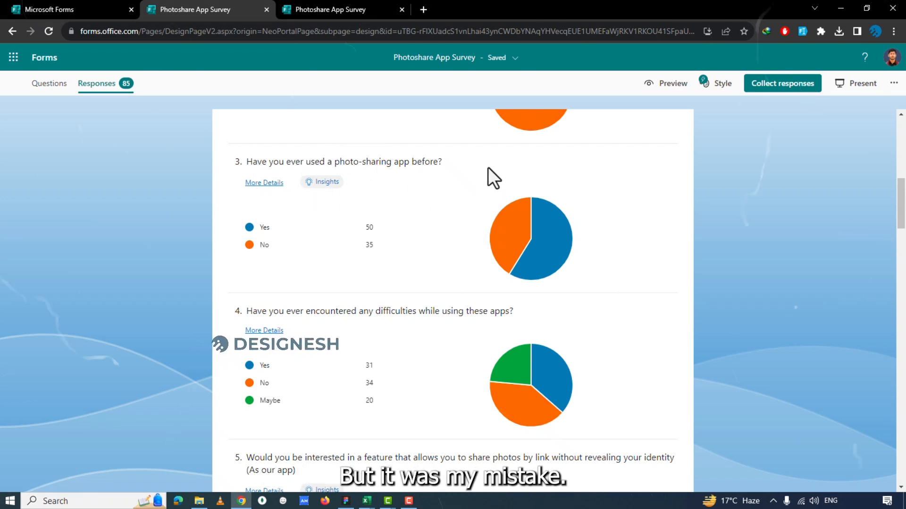
# Examine the Yes, No and Maybe answers to question 4 about difficulties encountered while using these apps.
pyautogui.scroll(-1, 329, 280)
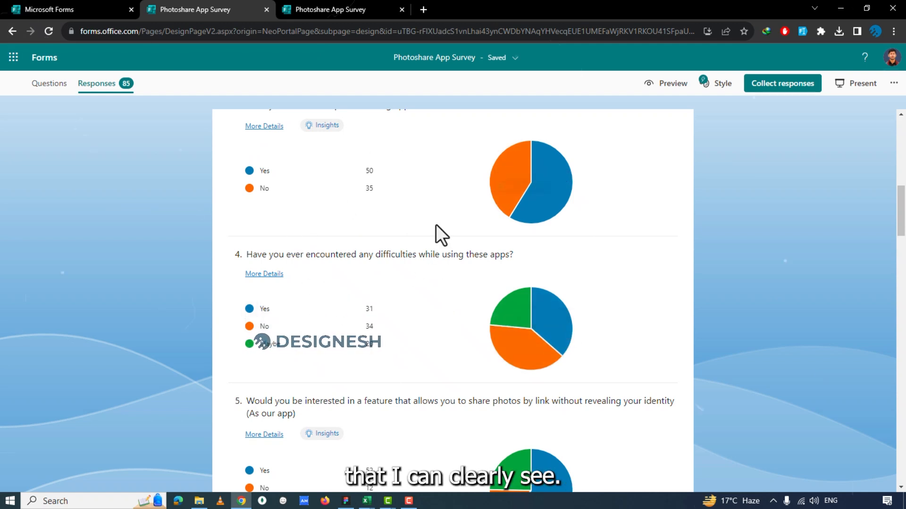
pyautogui.scroll(1, 396, 235)
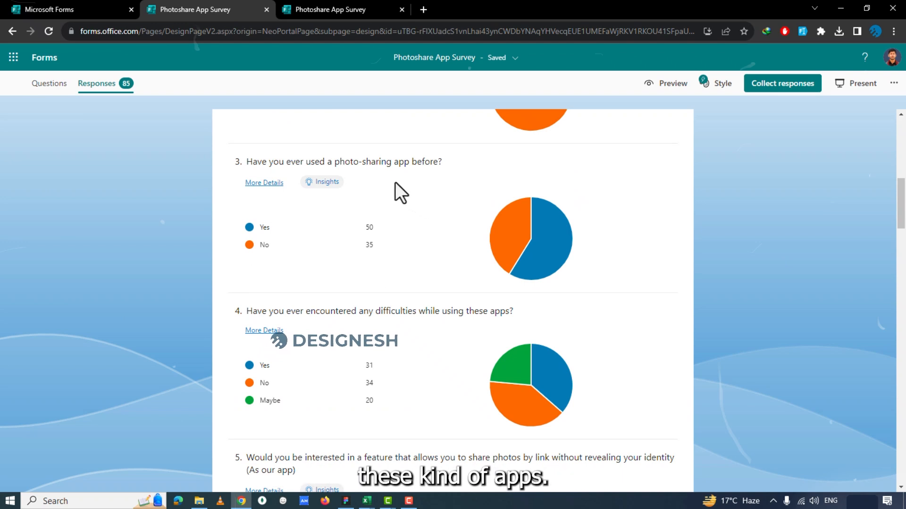
pyautogui.scroll(-1, 390, 262)
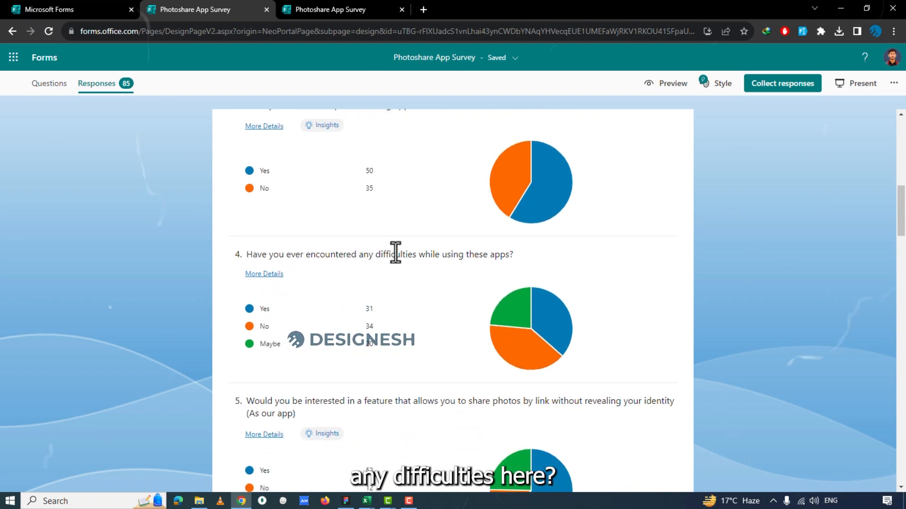
pyautogui.scroll(-1, 401, 270)
pyautogui.scroll(-1, 400, 270)
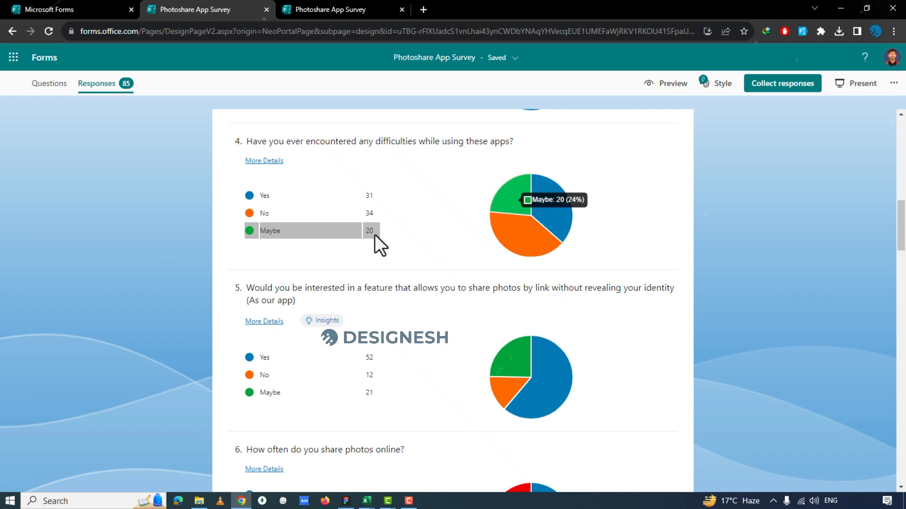
pyautogui.scroll(2, 375, 234)
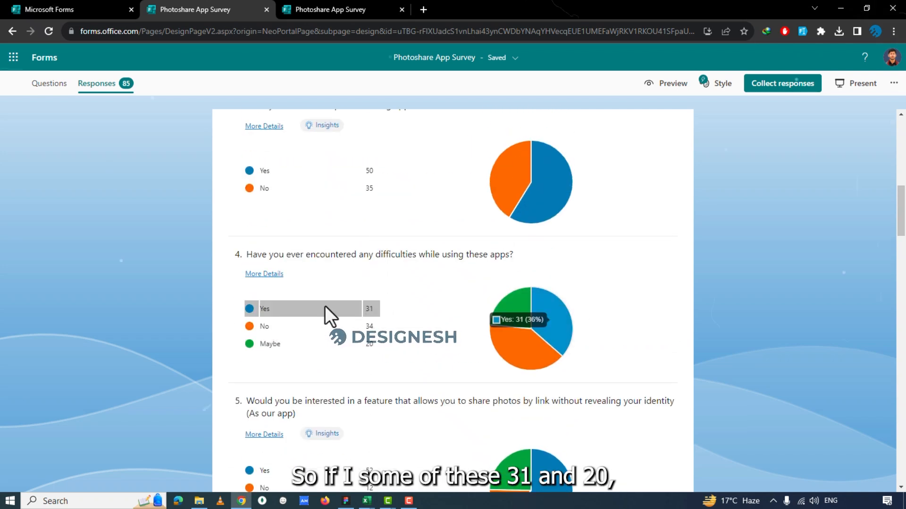
pyautogui.moveTo(378, 346)
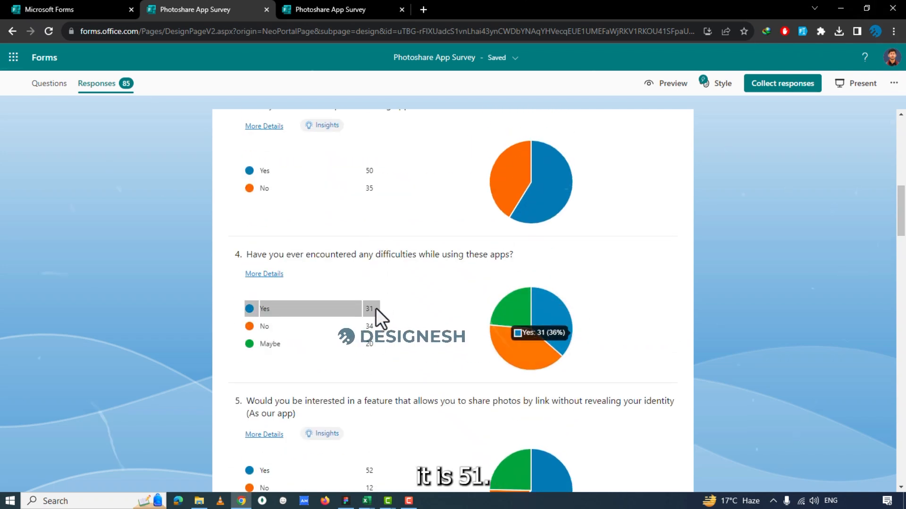
# Compare the question 3 answers on photo-sharing app use with the question 4 answers on difficulties.
pyautogui.moveTo(320, 185)
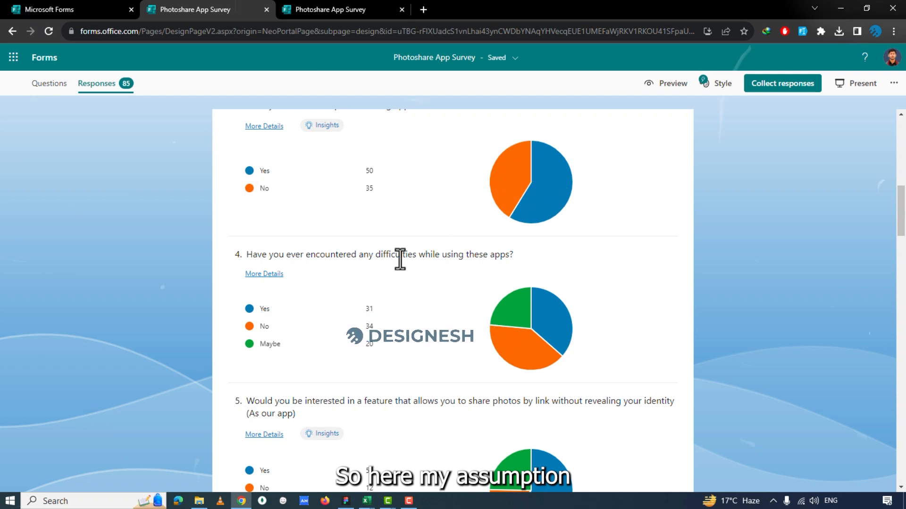
pyautogui.scroll(1, 401, 259)
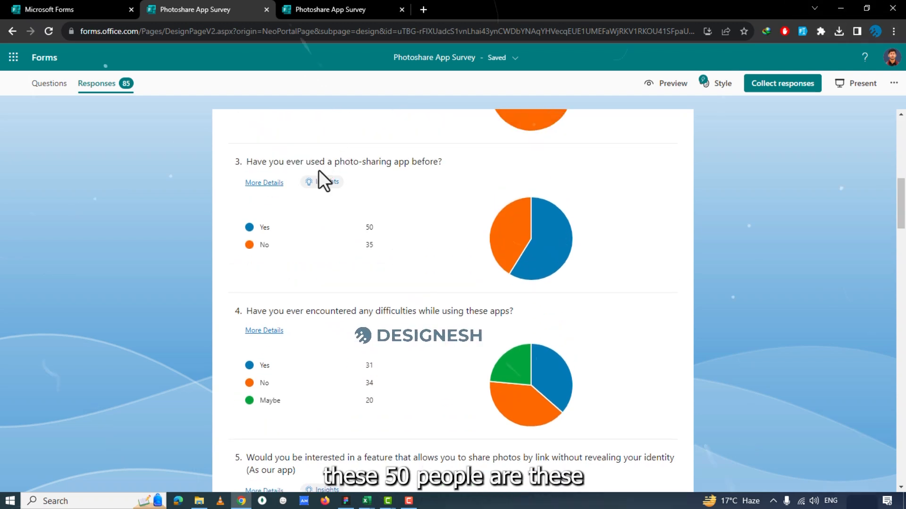
pyautogui.moveTo(371, 362)
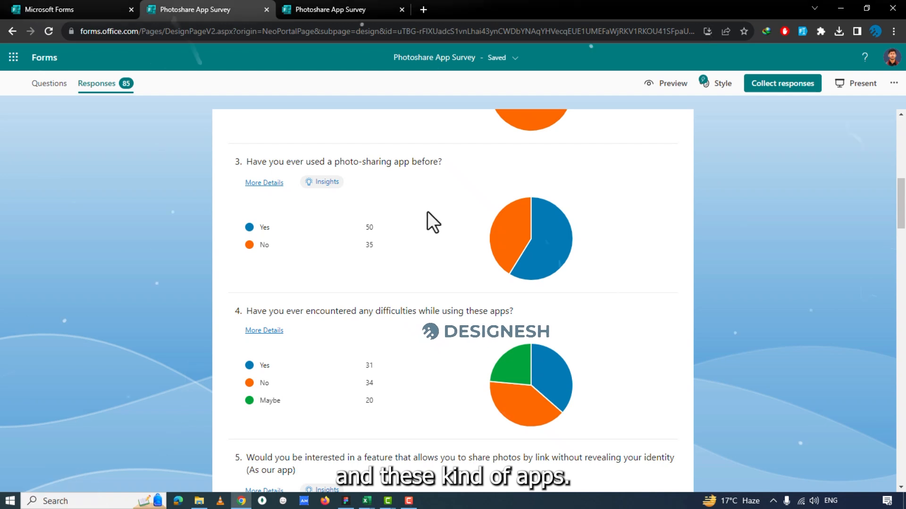
pyautogui.scroll(-2, 419, 255)
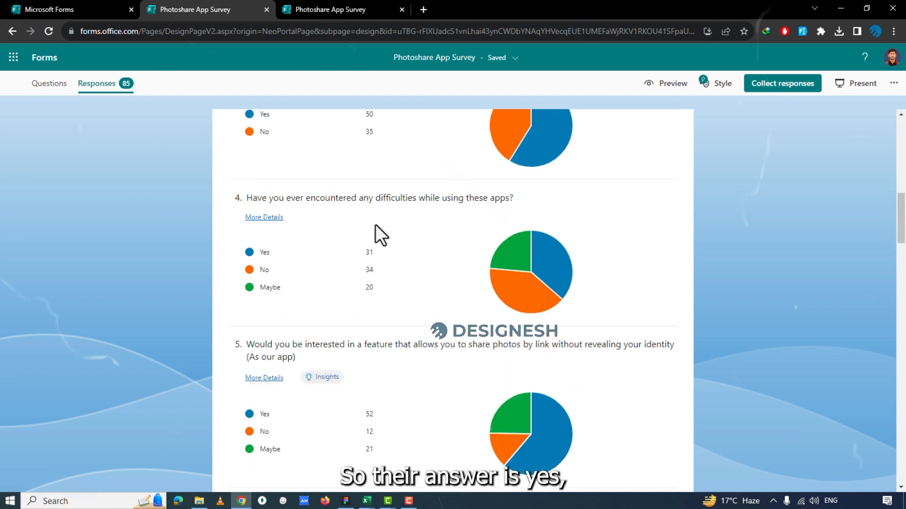
pyautogui.scroll(1, 391, 177)
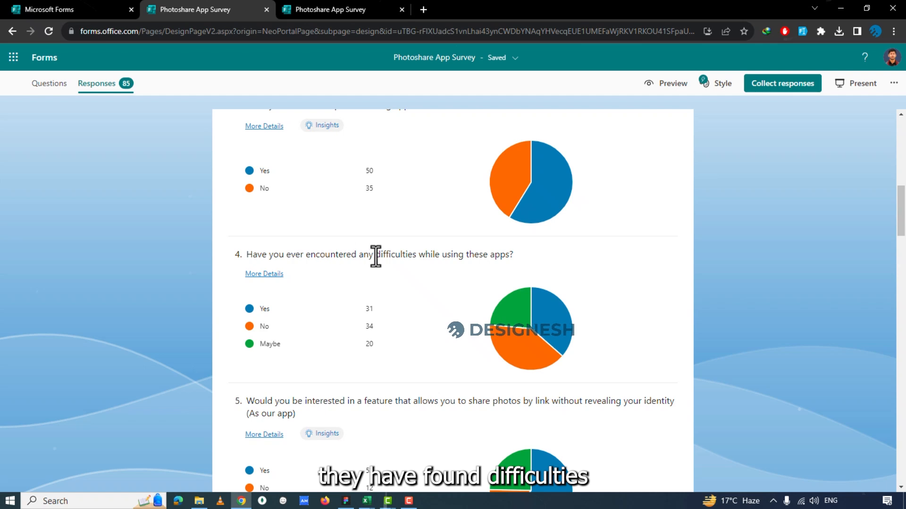
pyautogui.moveTo(344, 257); pyautogui.dragTo(443, 259)
pyautogui.click(440, 259)
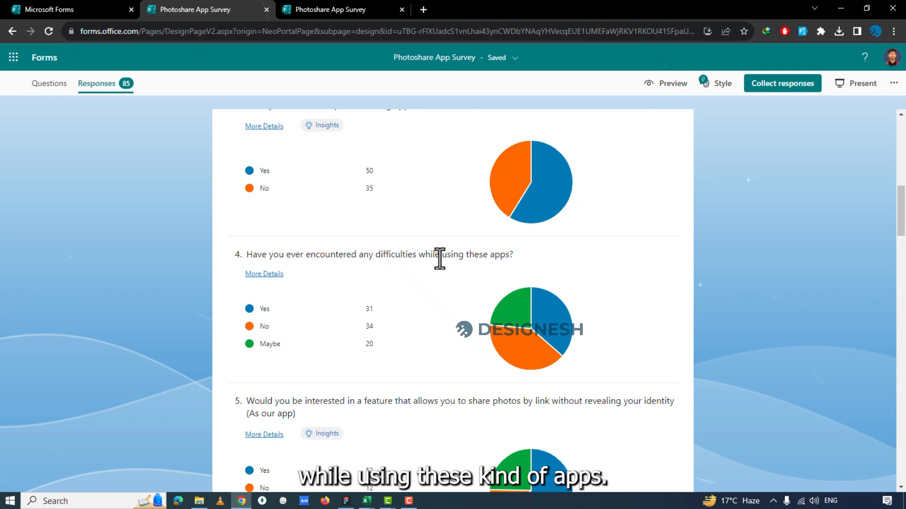
# Examine question 5 and its answer shares about sharing photos by link without revealing one's identity.
pyautogui.scroll(-3, 372, 371)
pyautogui.moveTo(365, 231); pyautogui.dragTo(501, 230)
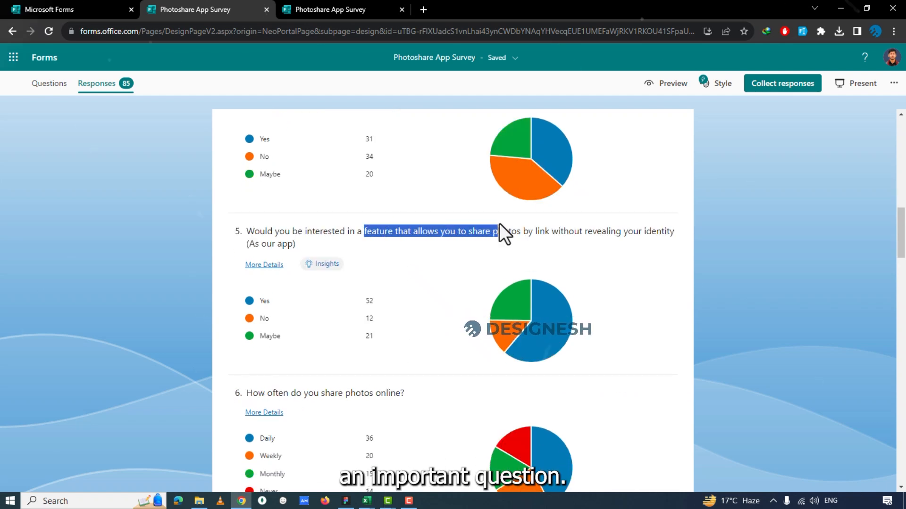
pyautogui.click(338, 235)
pyautogui.scroll(-1, 390, 308)
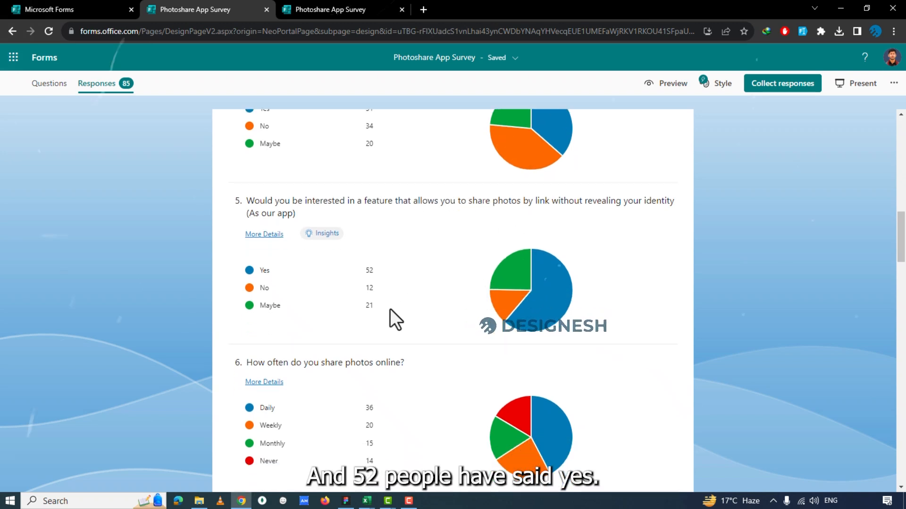
pyautogui.moveTo(265, 259)
pyautogui.moveTo(377, 279)
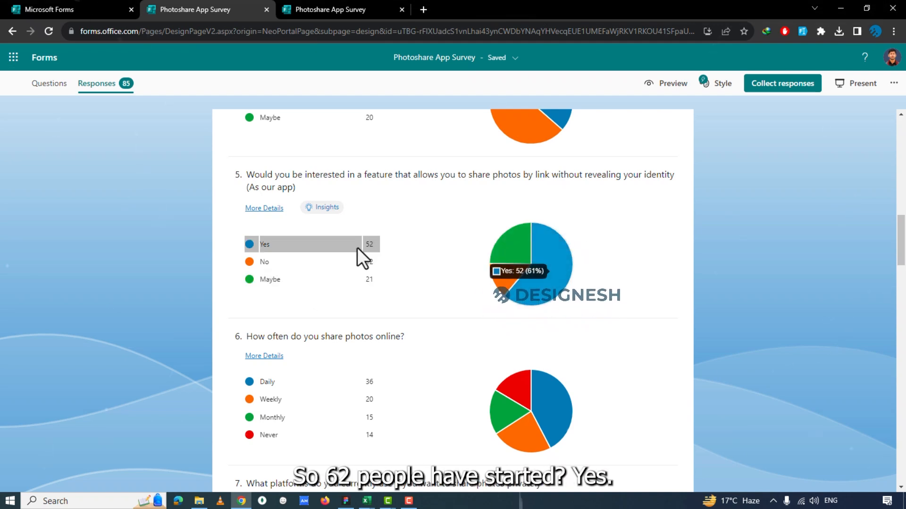
pyautogui.moveTo(539, 243)
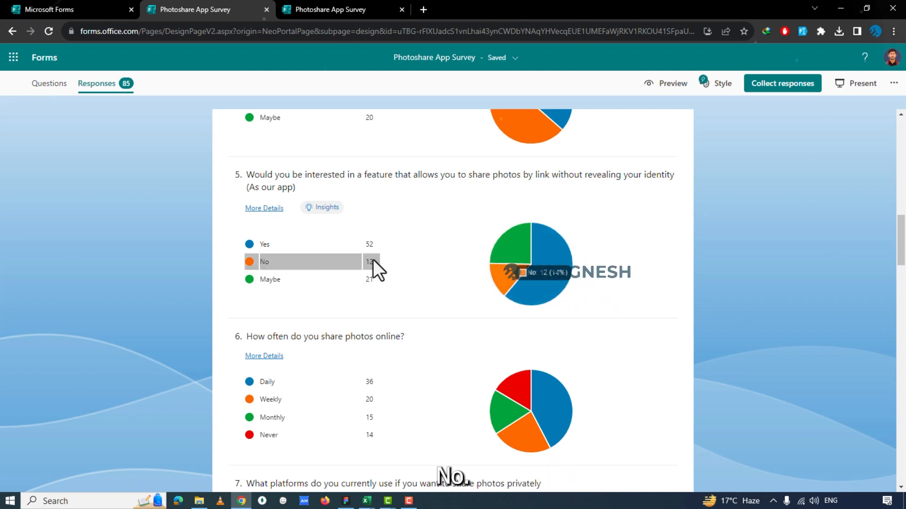
# Review how often respondents share photos online in question 6 and their private-sharing platforms in question 7, including WhatsApp and Snapchat.
pyautogui.scroll(-2, 364, 317)
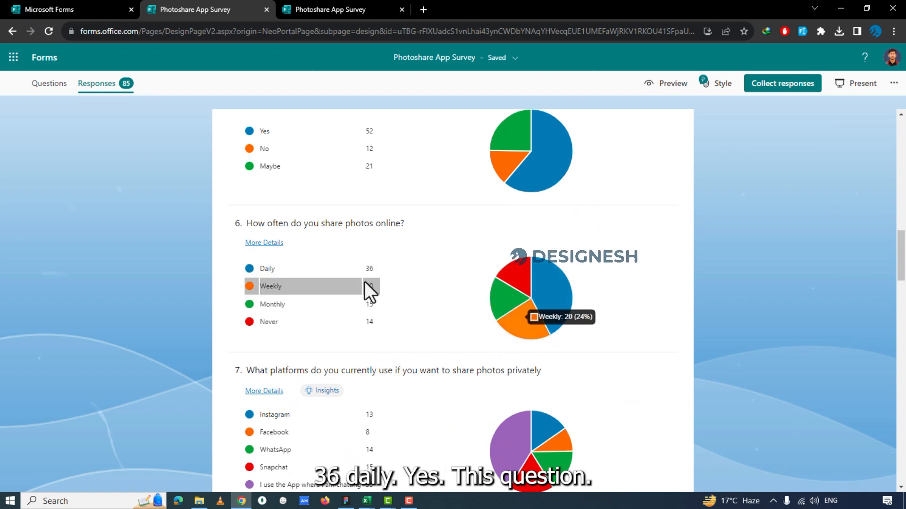
pyautogui.scroll(-4, 368, 288)
pyautogui.moveTo(371, 262)
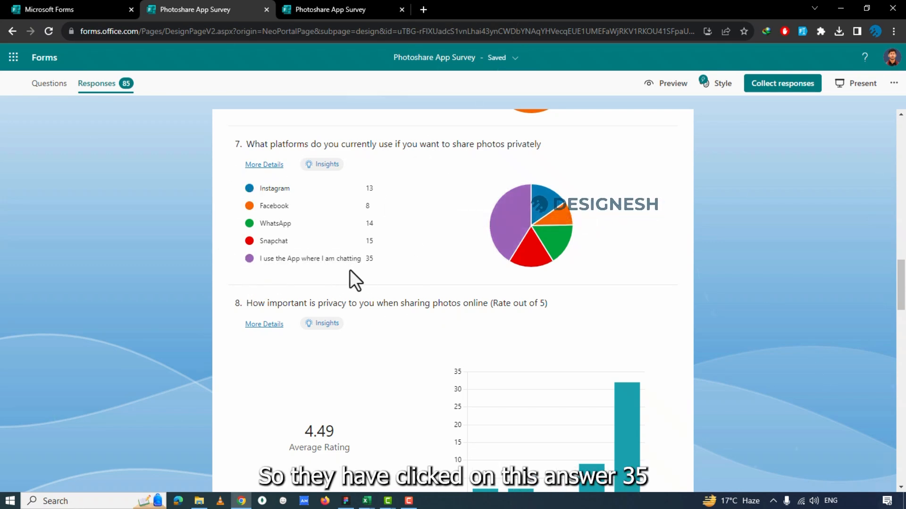
pyautogui.moveTo(377, 261)
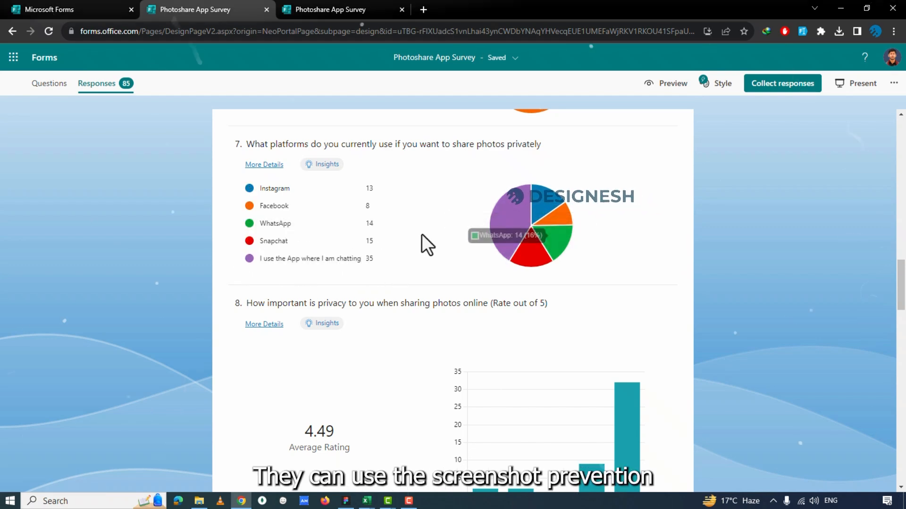
pyautogui.moveTo(296, 225)
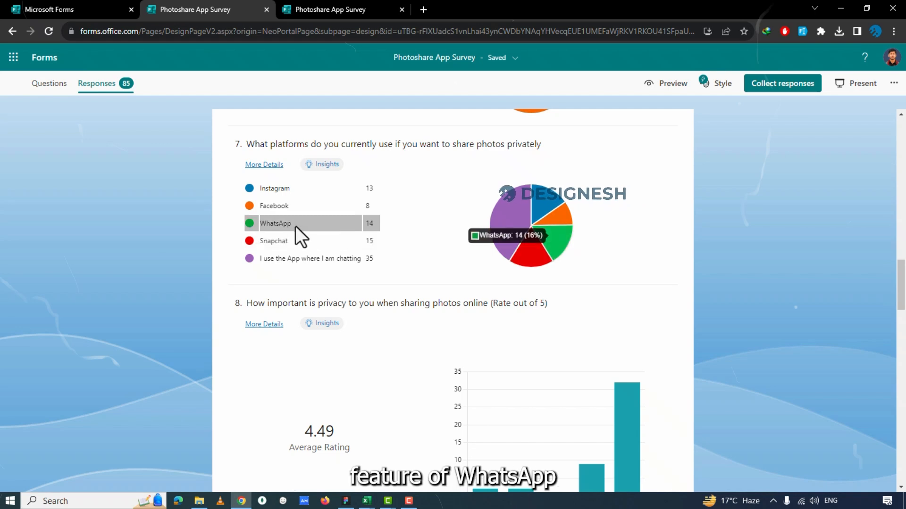
pyautogui.moveTo(286, 242)
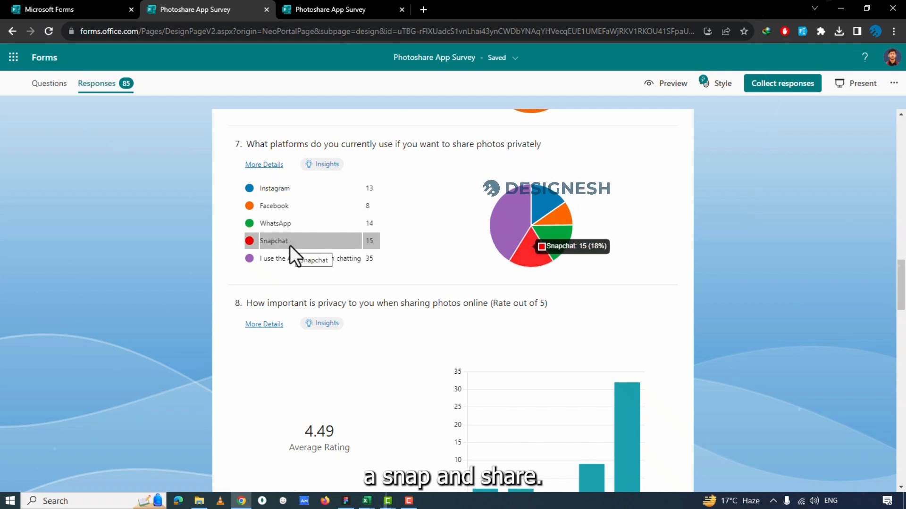
# Examine question 7's answers on the platforms respondents use to share photos privately, including WhatsApp and the app where they are chatting.
pyautogui.moveTo(363, 224)
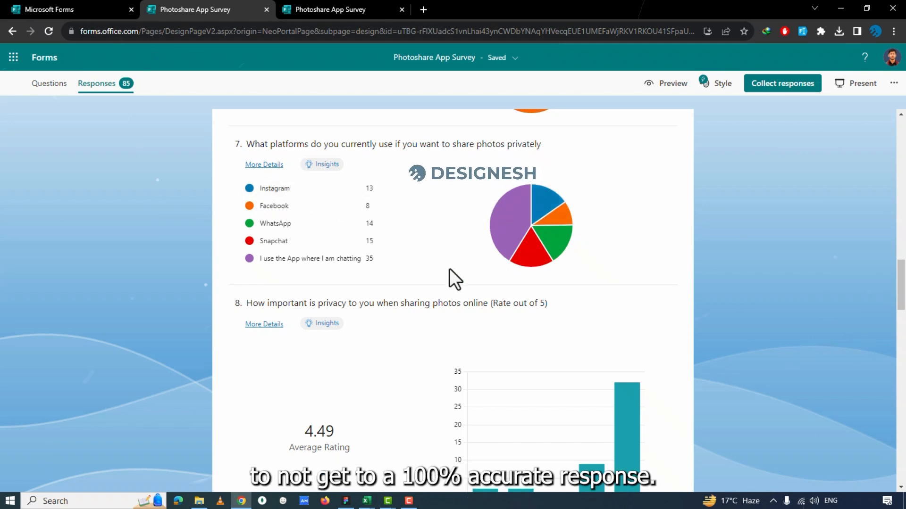
pyautogui.scroll(2, 450, 276)
pyautogui.scroll(-5, 483, 262)
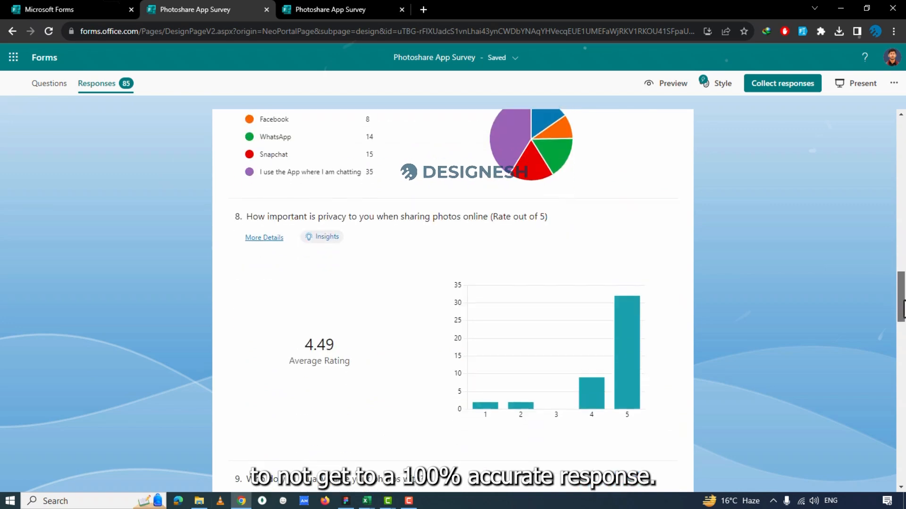
pyautogui.scroll(4, 289, 165)
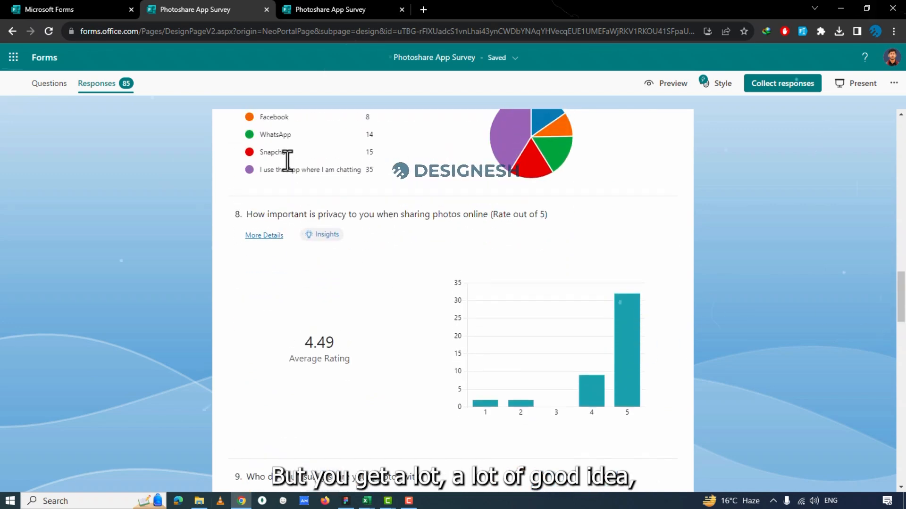
pyautogui.scroll(2, 302, 188)
pyautogui.scroll(-4, 397, 264)
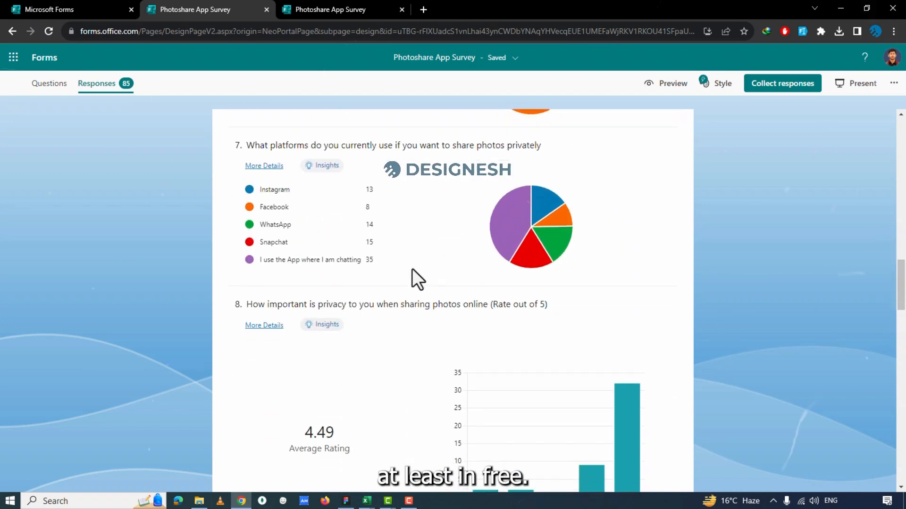
# Review the question 8 average rating and bar chart on how important privacy is when sharing photos online.
pyautogui.scroll(-2, 412, 267)
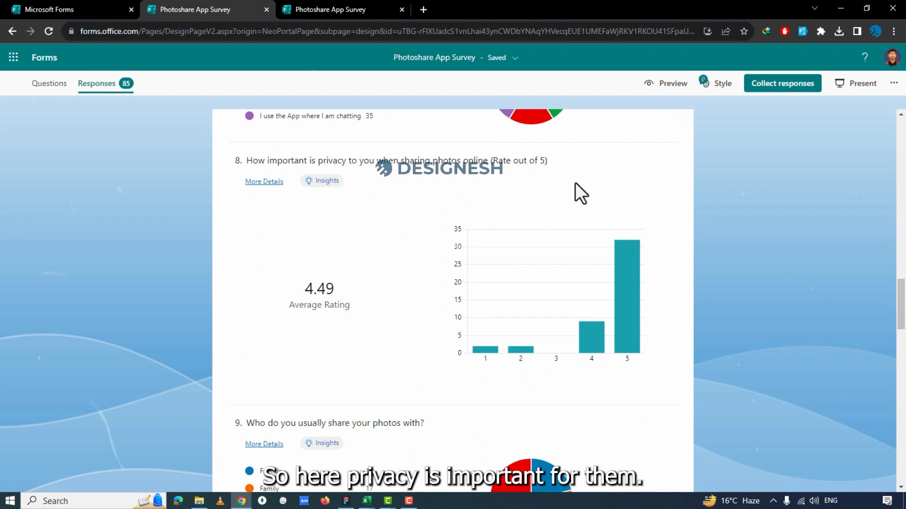
pyautogui.scroll(-2, 406, 212)
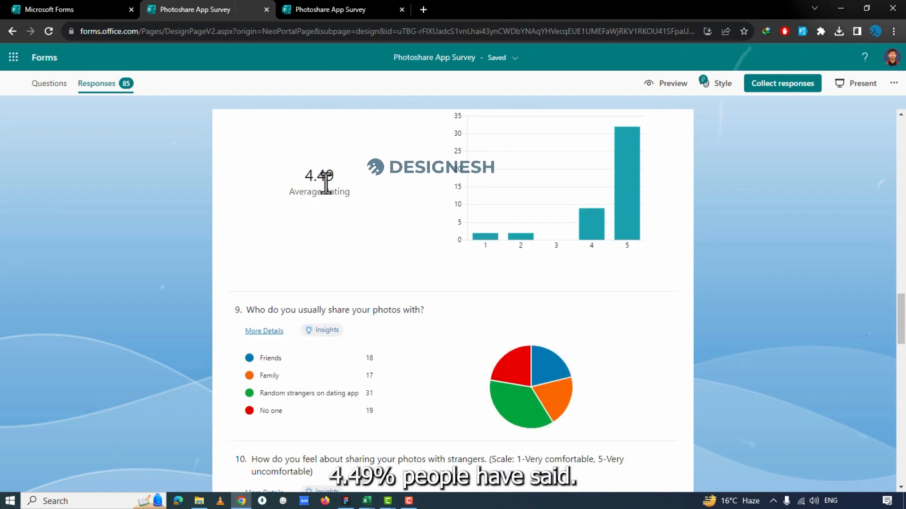
pyautogui.scroll(-1, 636, 189)
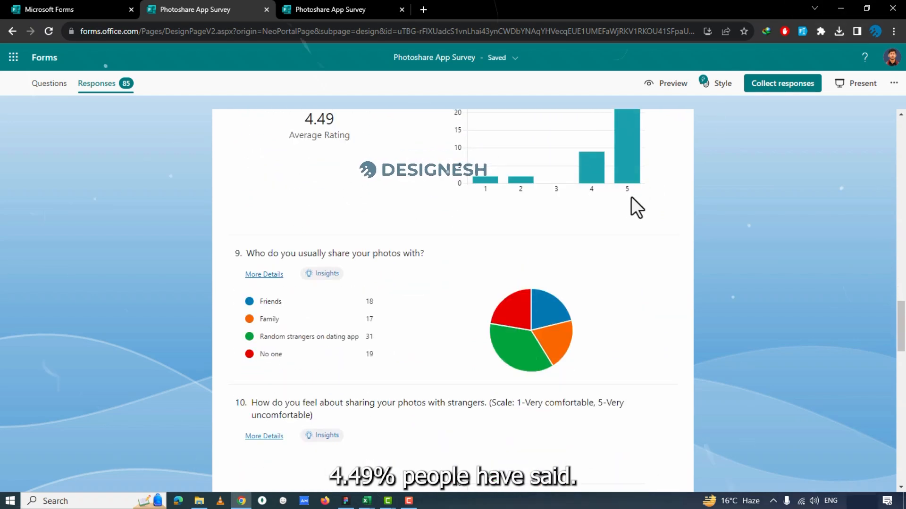
# Review whom respondents share photos with in question 9 and their comfort with sharing photos with strangers in question 10.
pyautogui.scroll(-2, 324, 248)
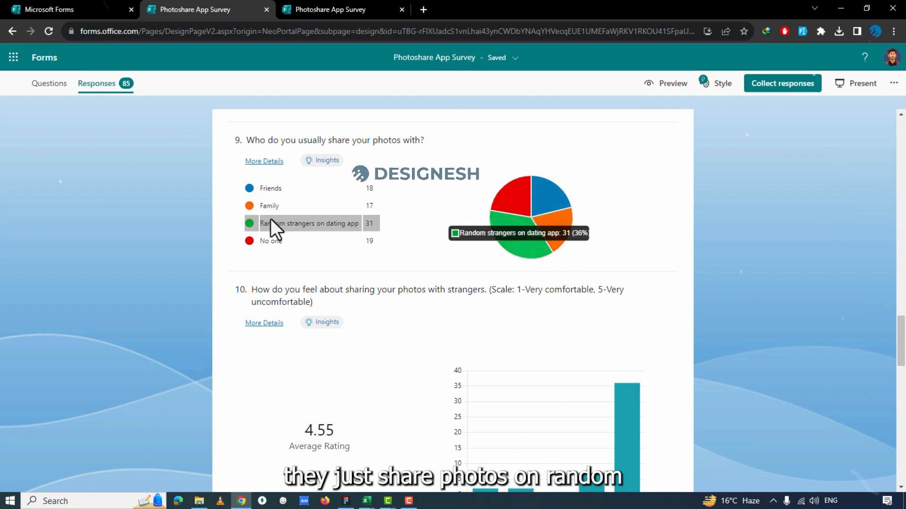
pyautogui.moveTo(377, 138); pyautogui.dragTo(301, 149)
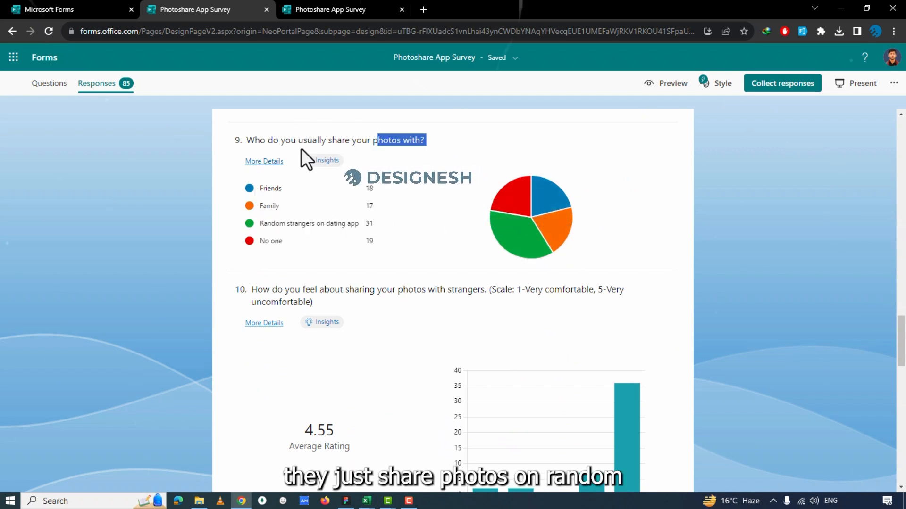
pyautogui.scroll(-1, 302, 231)
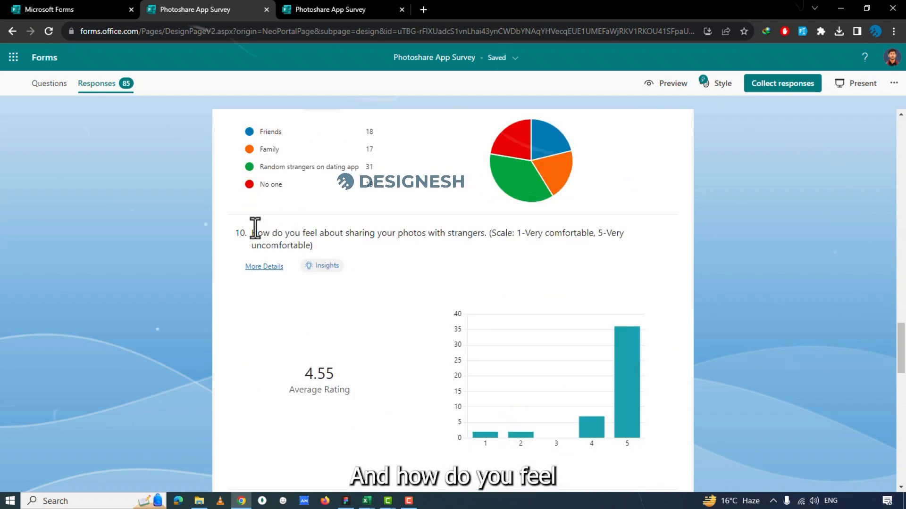
pyautogui.scroll(-2, 254, 228)
pyautogui.moveTo(626, 317)
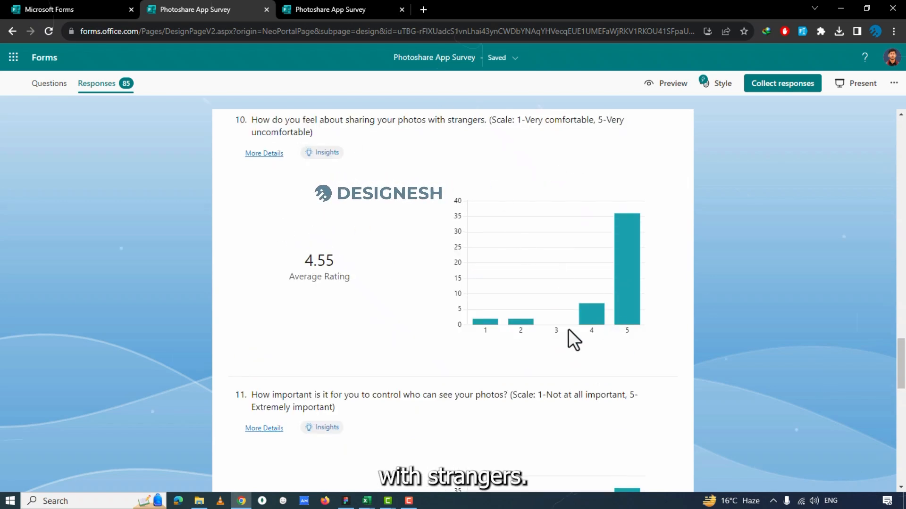
# Examine the question 11 ratings on controlling who sees photos and the Photo and Video shares in question 12.
pyautogui.scroll(-3, 613, 228)
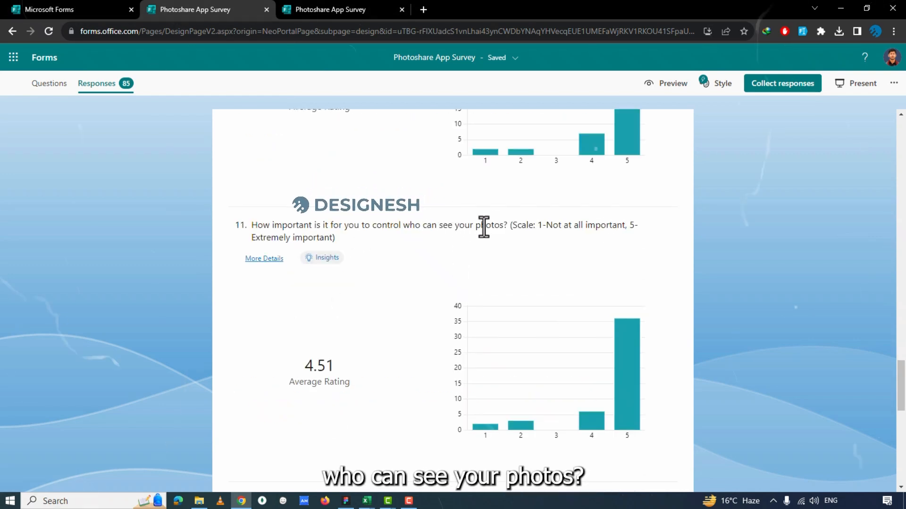
pyautogui.scroll(-4, 563, 329)
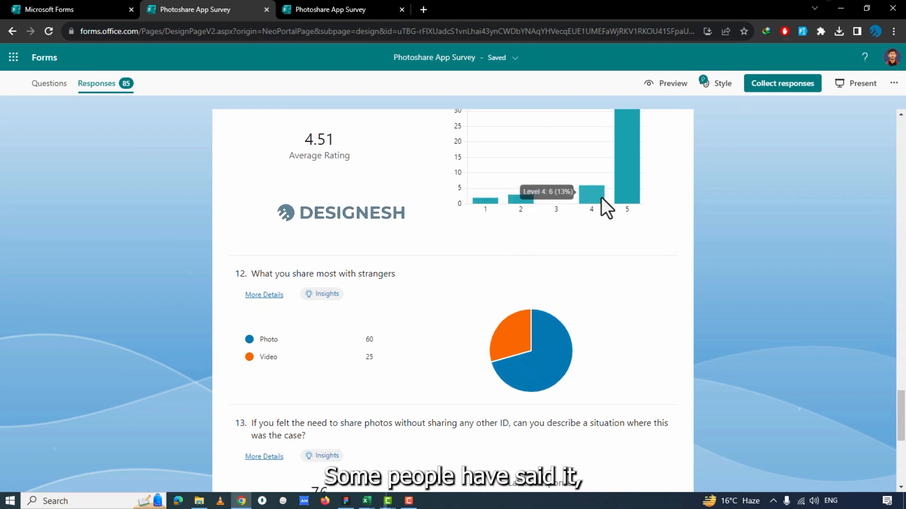
pyautogui.scroll(2, 464, 208)
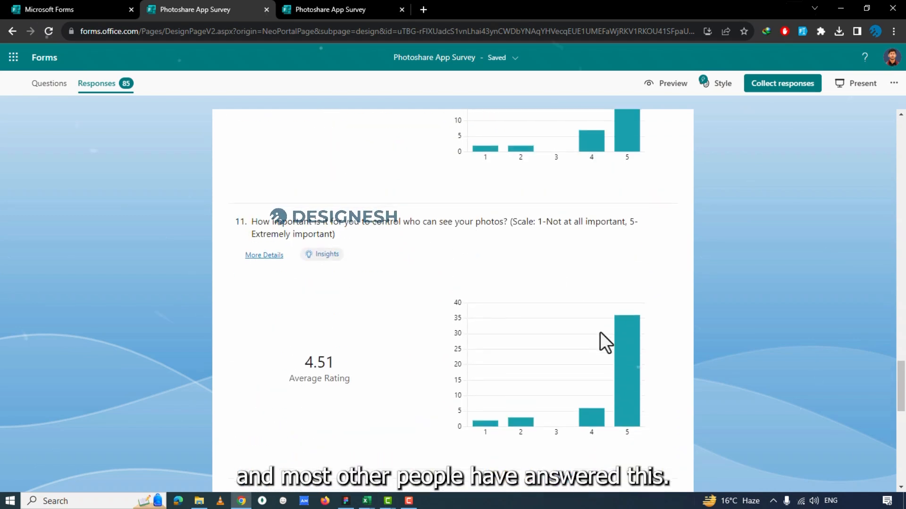
pyautogui.scroll(-4, 633, 225)
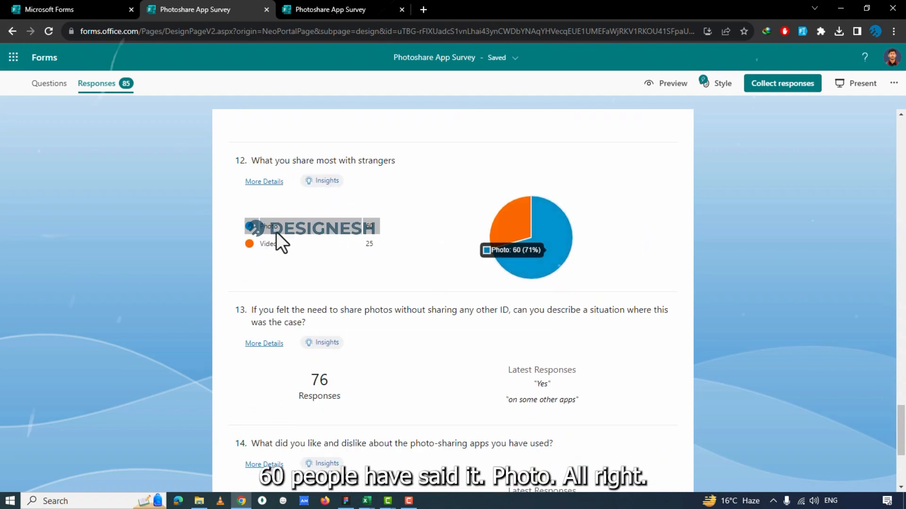
# Review open-ended questions 13 to 15, including the response count for sharing photos without any other ID.
pyautogui.scroll(-2, 283, 241)
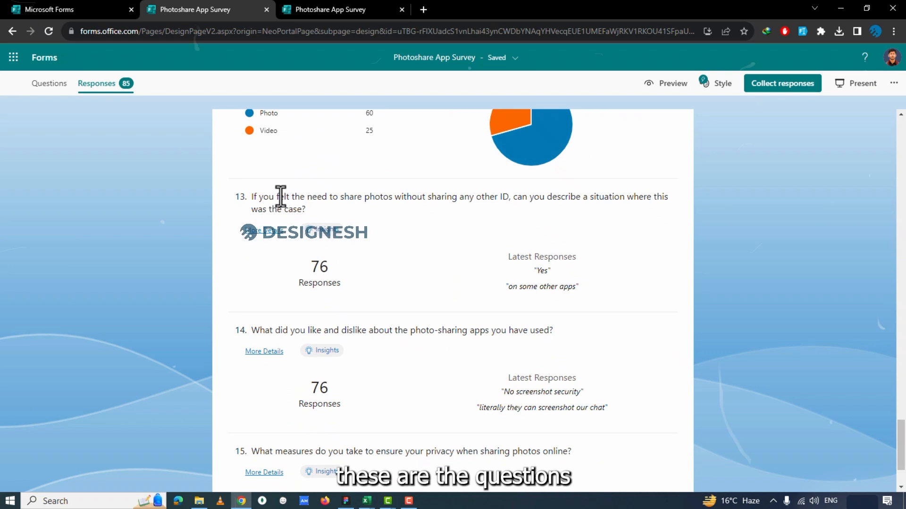
pyautogui.moveTo(263, 197); pyautogui.dragTo(282, 209)
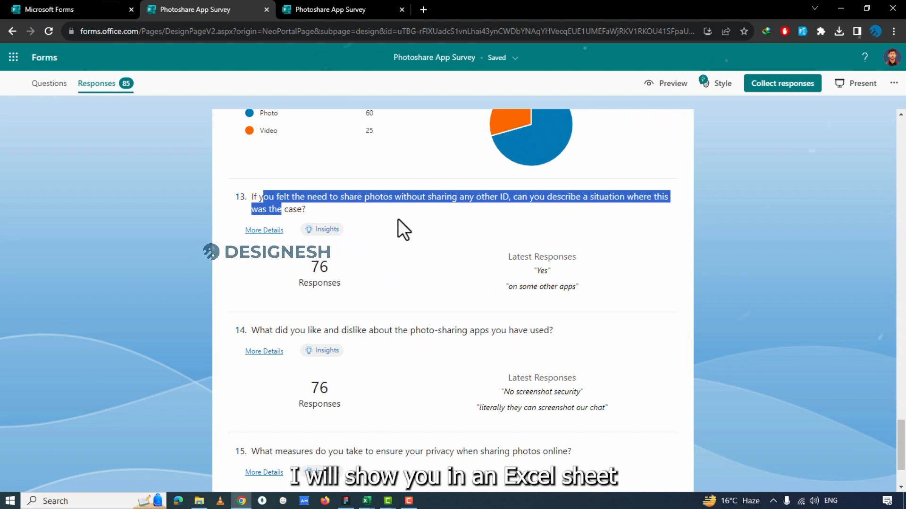
pyautogui.click(383, 206)
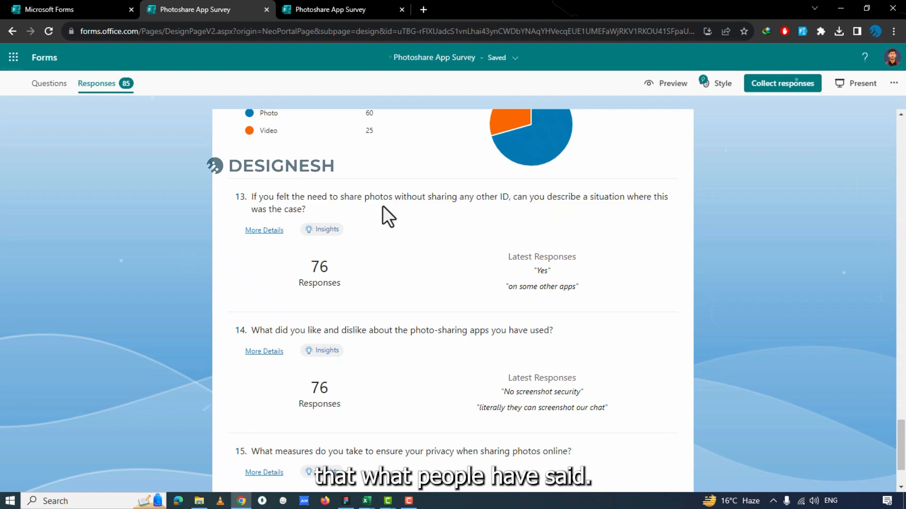
pyautogui.scroll(-2, 383, 206)
pyautogui.moveTo(323, 180); pyautogui.dragTo(345, 183)
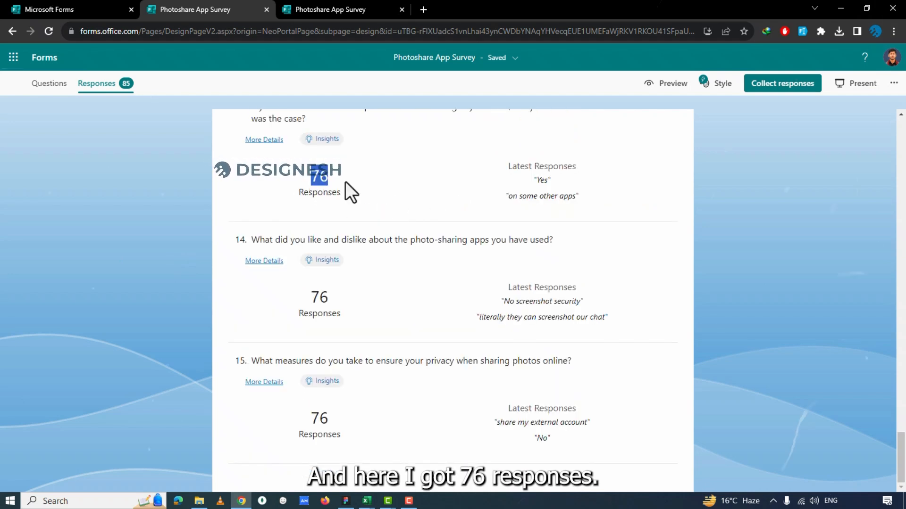
pyautogui.click(349, 181)
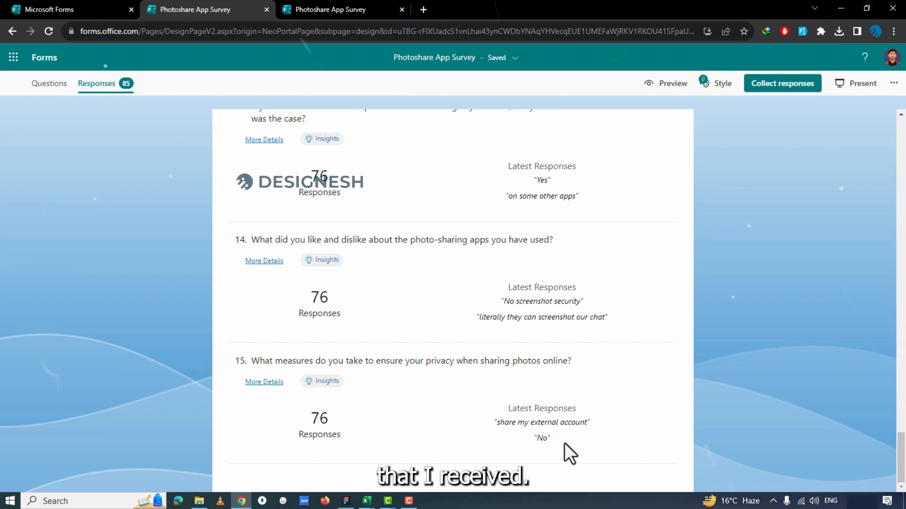
# Return to the survey's response summary, switch to the UX Research Analysis workbook in Excel and open the Surveys sheet.
pyautogui.moveTo(901, 440); pyautogui.dragTo(902, 115)
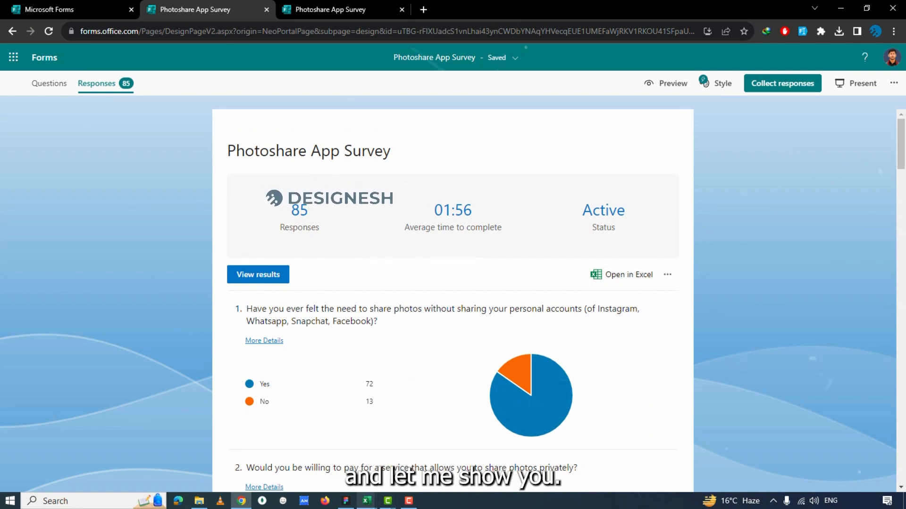
pyautogui.moveTo(366, 501)
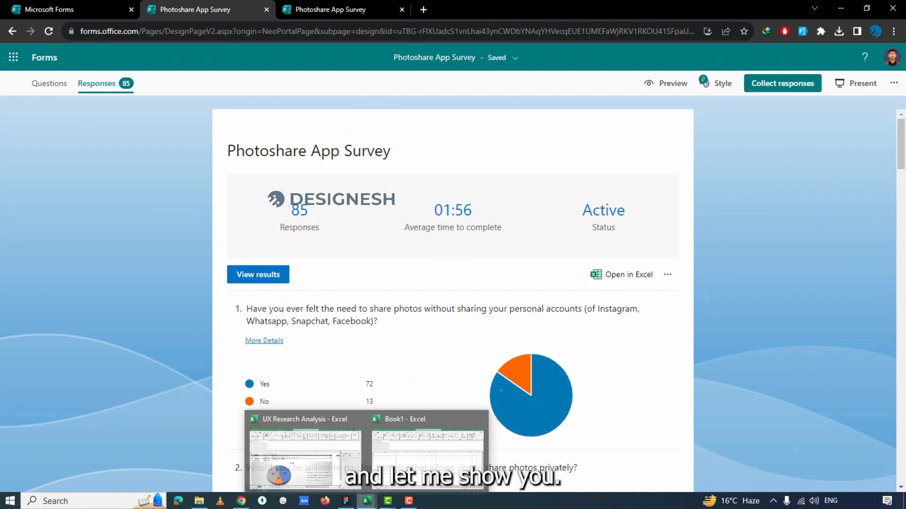
pyautogui.click(330, 462)
pyautogui.click(264, 472)
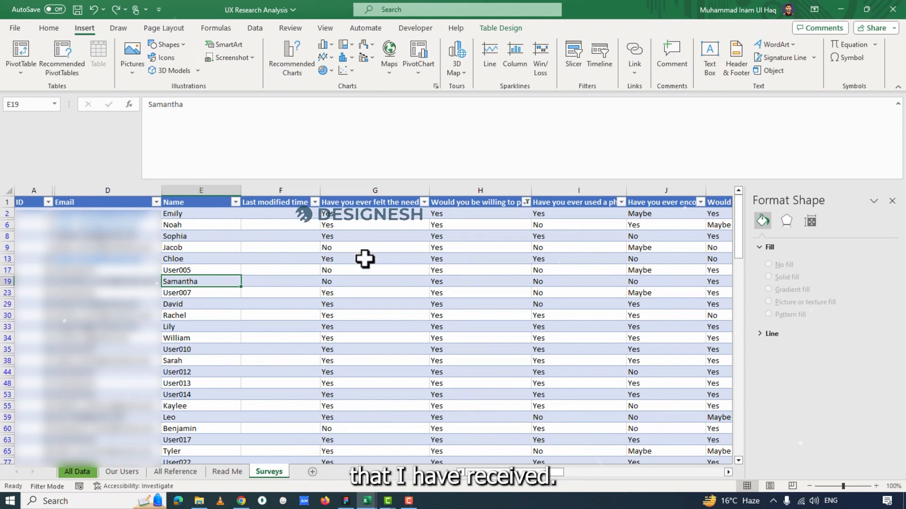
# Reset the filter on the "Would you be willing to pay" column to include Maybe, No and Yes answers.
pyautogui.click(350, 190)
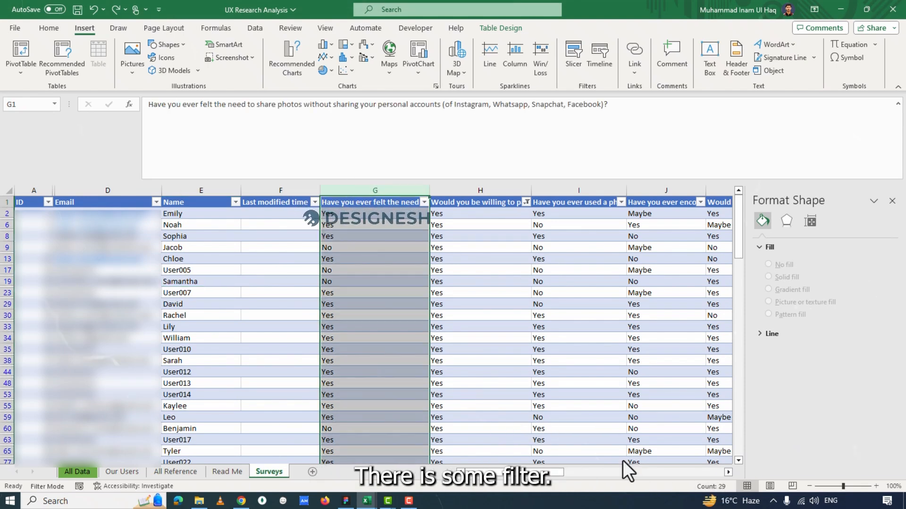
pyautogui.click(484, 250)
pyautogui.click(527, 202)
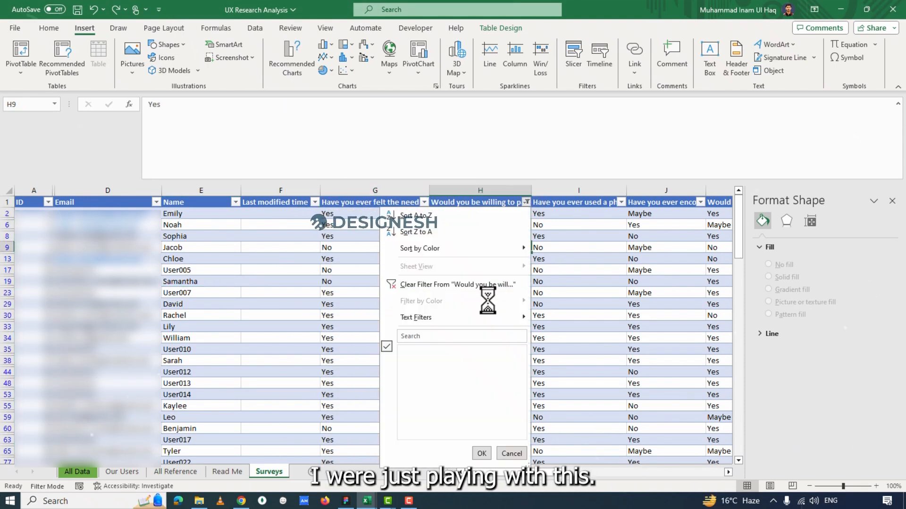
pyautogui.click(434, 350)
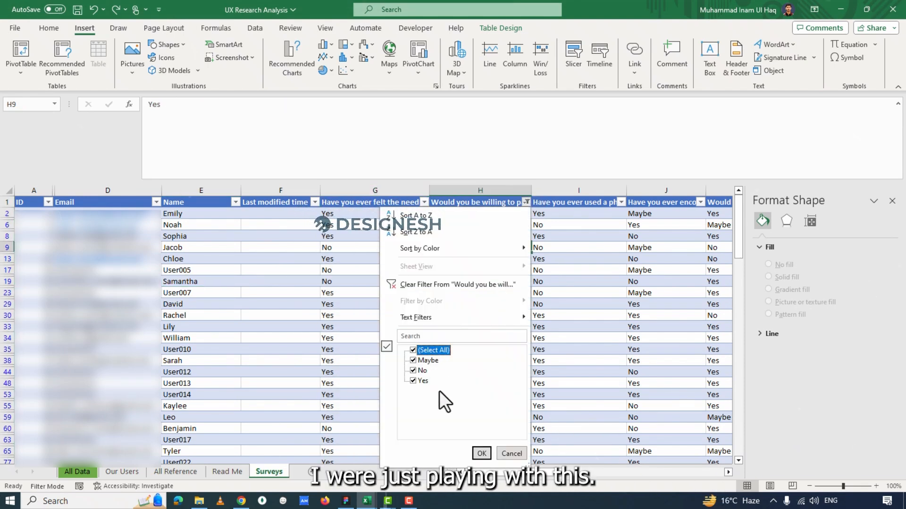
pyautogui.click(481, 453)
# Compare the entry count of the first survey question's column with the response total shown in Microsoft Forms.
pyautogui.click(340, 191)
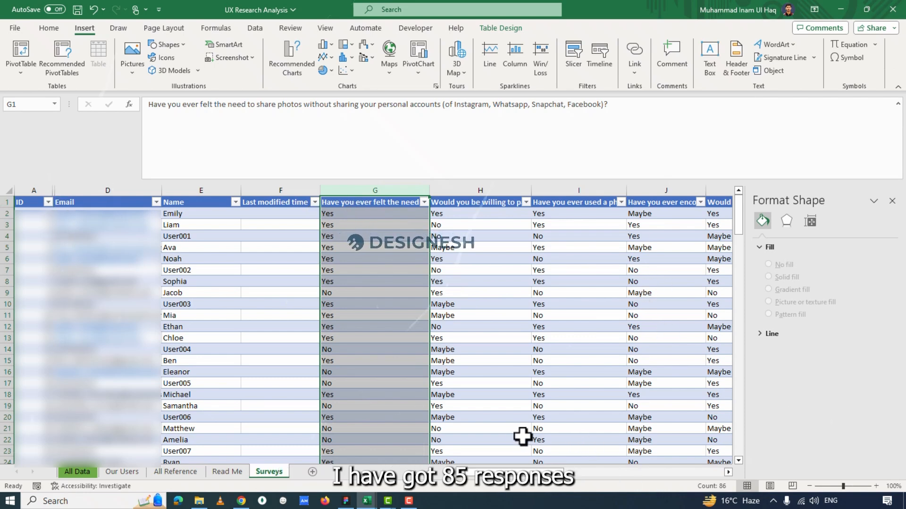
pyautogui.click(241, 501)
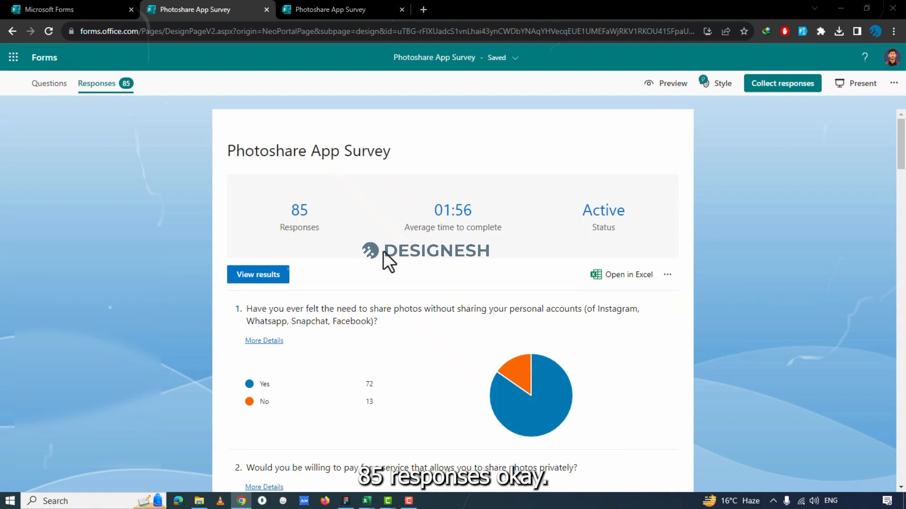
pyautogui.hotkey('alt', 'Tab')
# Browse the individual survey responses in the Surveys sheet, from the yes/no questions to the platform, privacy-rating and photo or video columns.
pyautogui.click(358, 248)
pyautogui.click(516, 259)
pyautogui.click(599, 259)
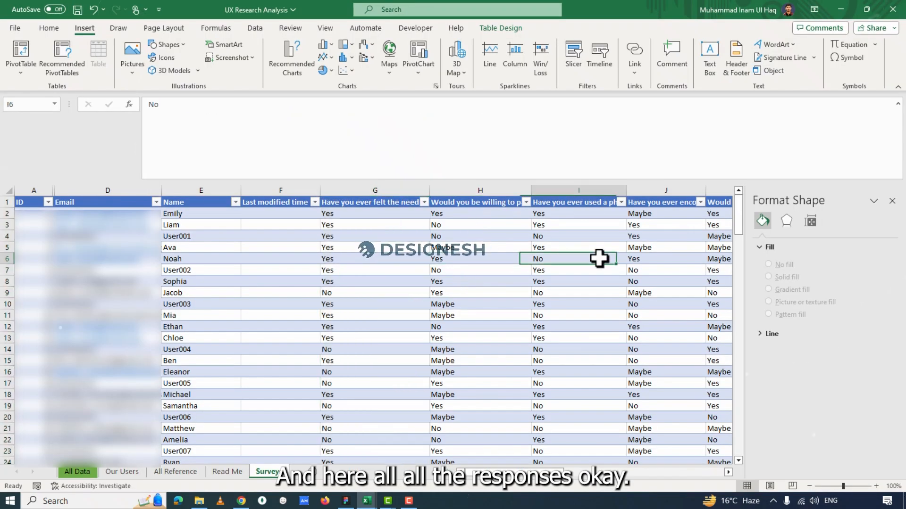
pyautogui.hscroll(6, 633, 472)
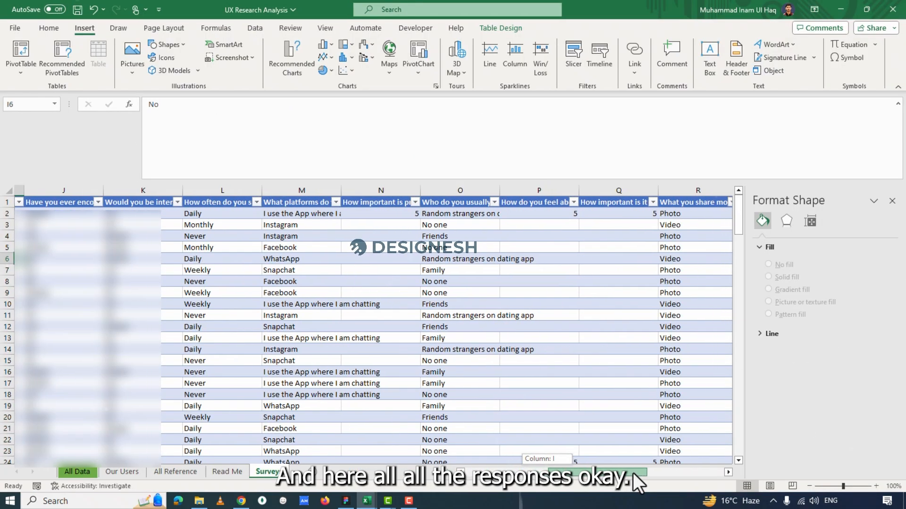
pyautogui.scroll(-3, 675, 302)
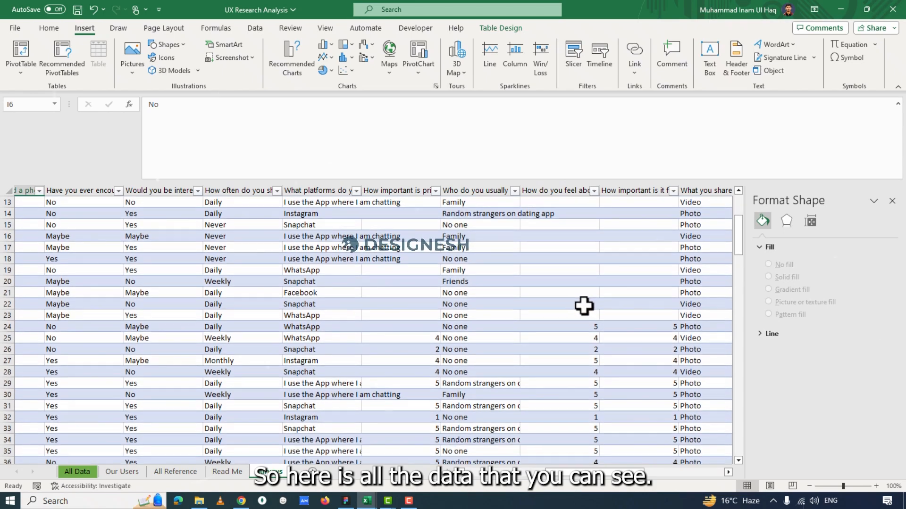
pyautogui.scroll(-6, 584, 305)
pyautogui.scroll(-2, 608, 439)
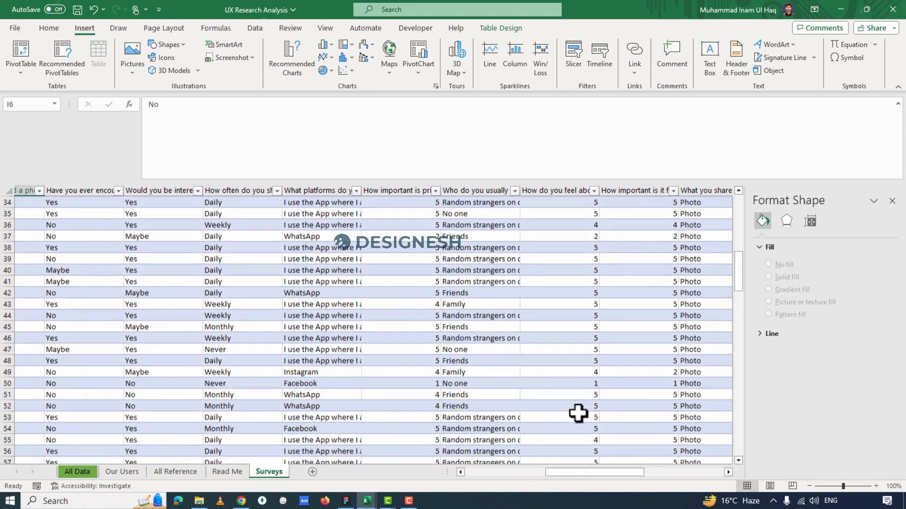
pyautogui.scroll(10, 610, 441)
pyautogui.scroll(-1, 580, 416)
pyautogui.scroll(-7, 691, 396)
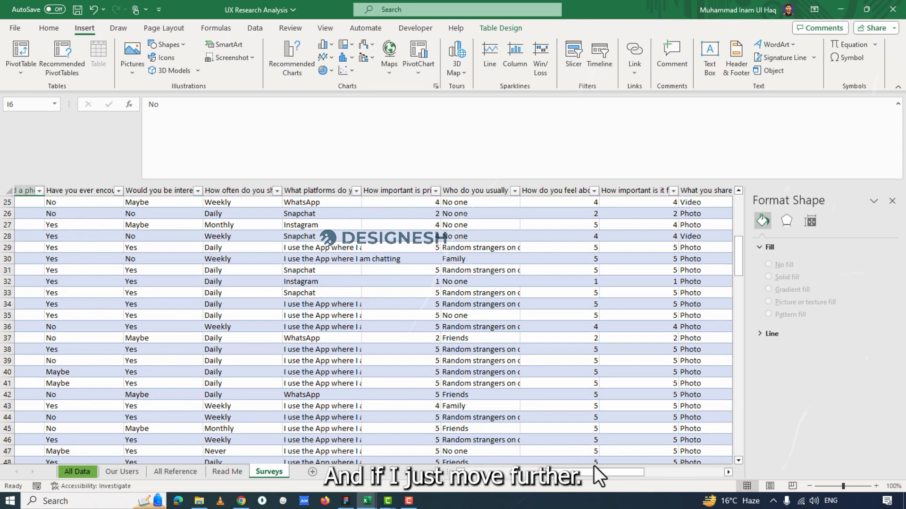
# Read row 29's open-ended answers on sharing photos without another ID and on likes and dislikes of photo-sharing apps.
pyautogui.moveTo(597, 471); pyautogui.dragTo(649, 469)
pyautogui.click(357, 246)
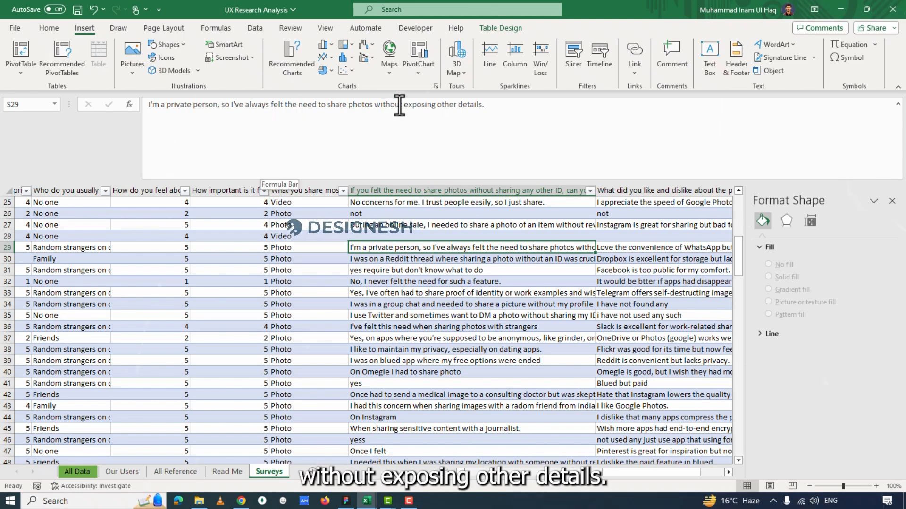
pyautogui.click(609, 244)
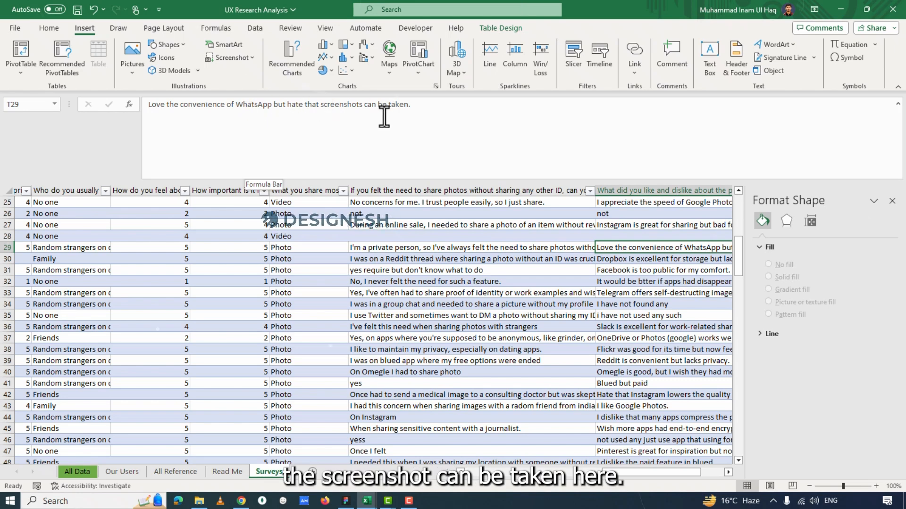
# Read the open-ended answers in row 32 and in the last detailed responses near row 56 of the Surveys sheet.
pyautogui.click(415, 281)
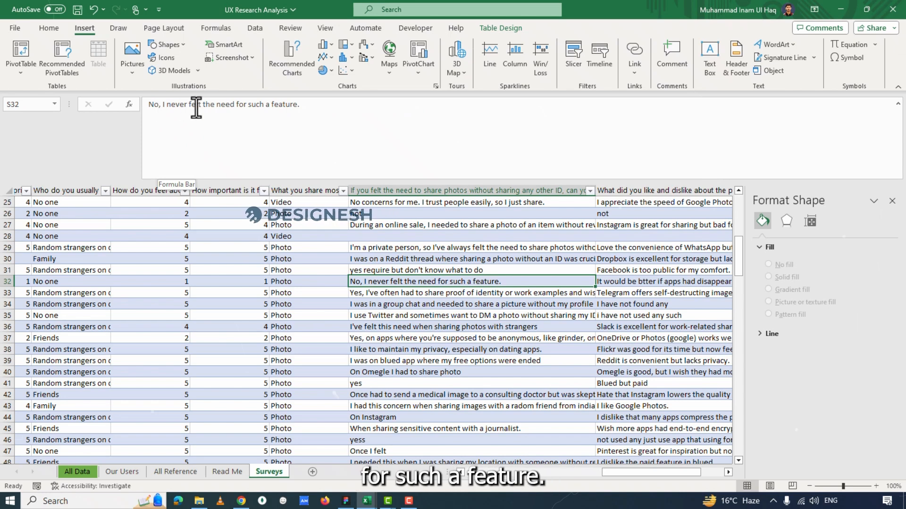
pyautogui.click(644, 283)
pyautogui.hotkey('ctrl', 'Down')
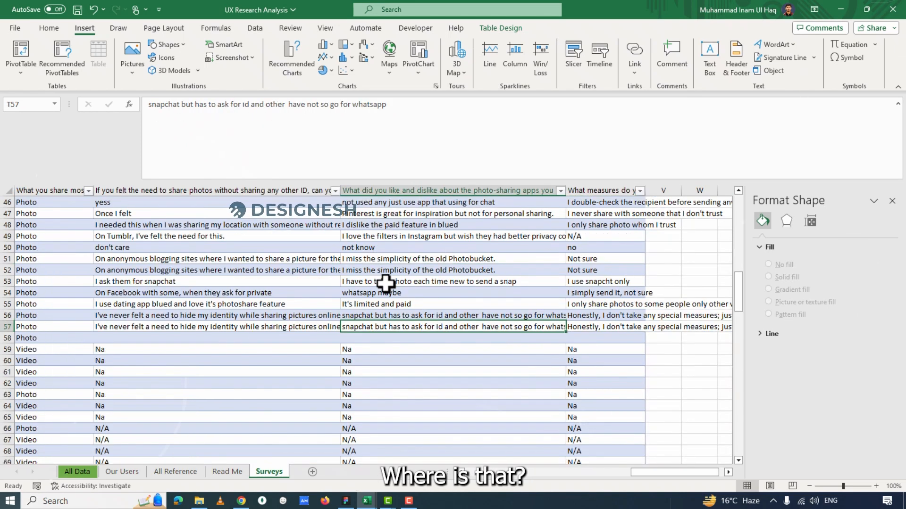
pyautogui.click(404, 317)
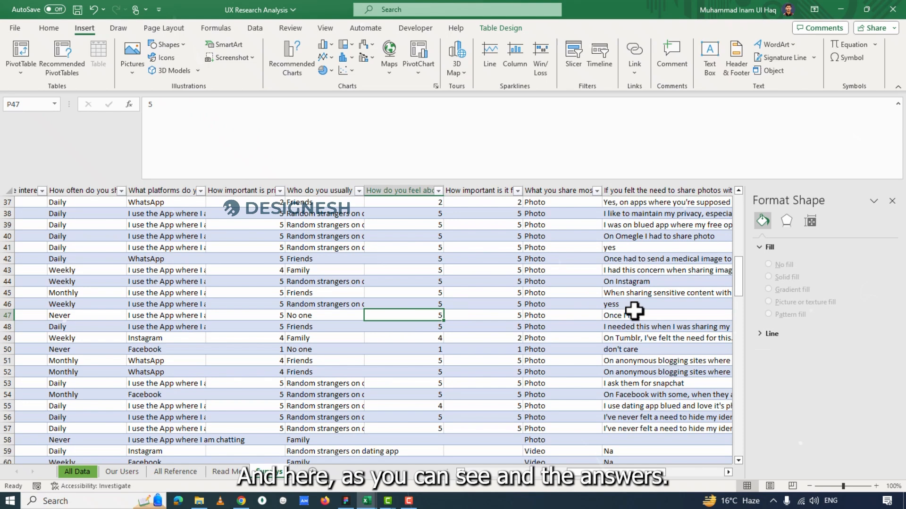
pyautogui.click(634, 313)
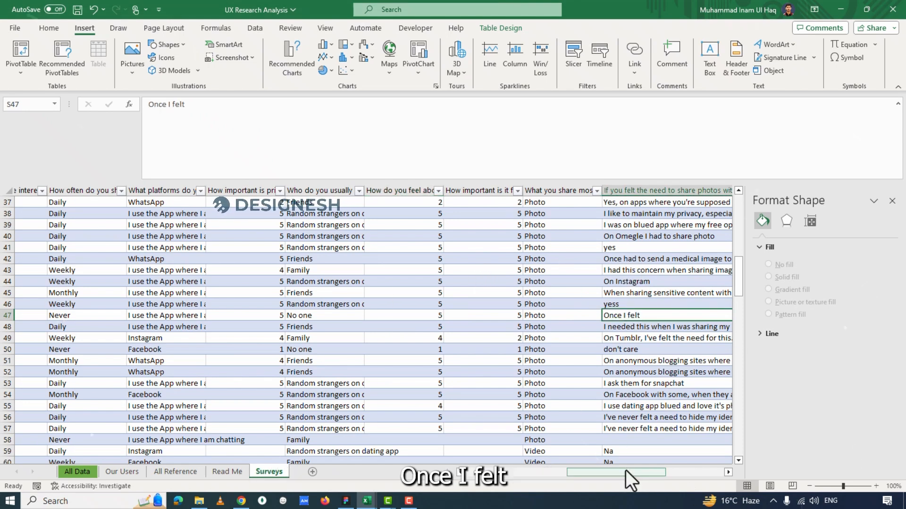
# Read row 47's answers on app likes and dislikes and on the measures taken when sharing photos.
pyautogui.moveTo(623, 472); pyautogui.dragTo(651, 472)
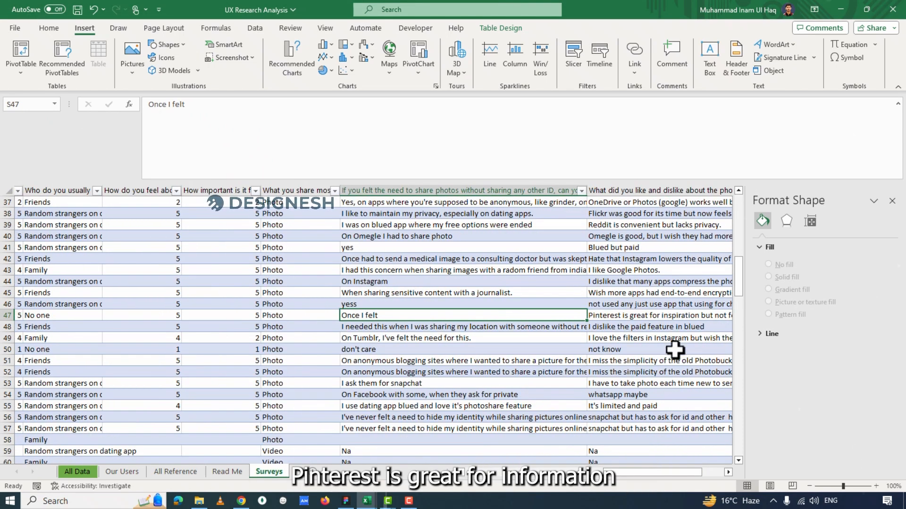
pyautogui.click(656, 315)
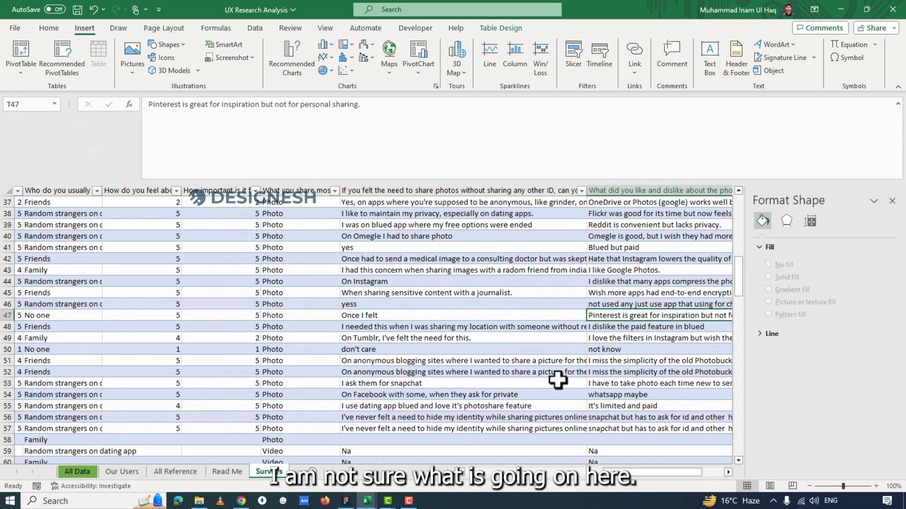
pyautogui.moveTo(615, 476); pyautogui.dragTo(641, 448)
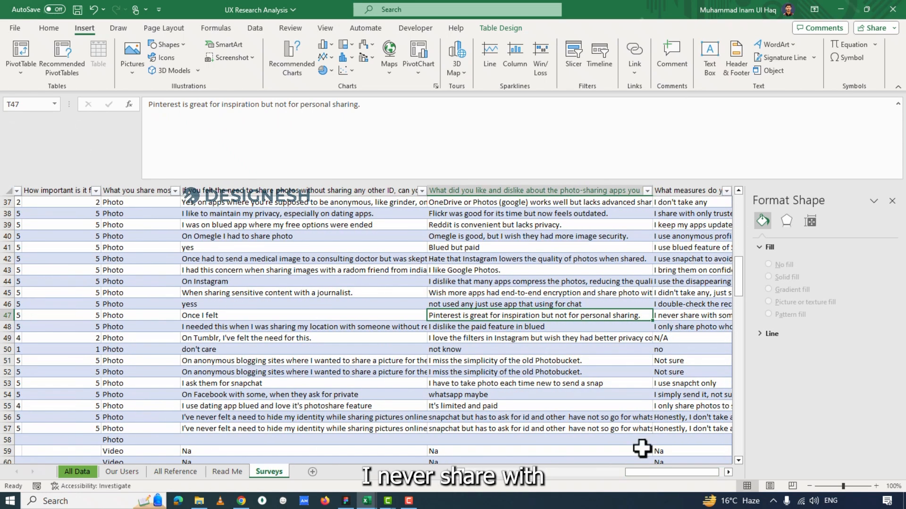
pyautogui.click(683, 320)
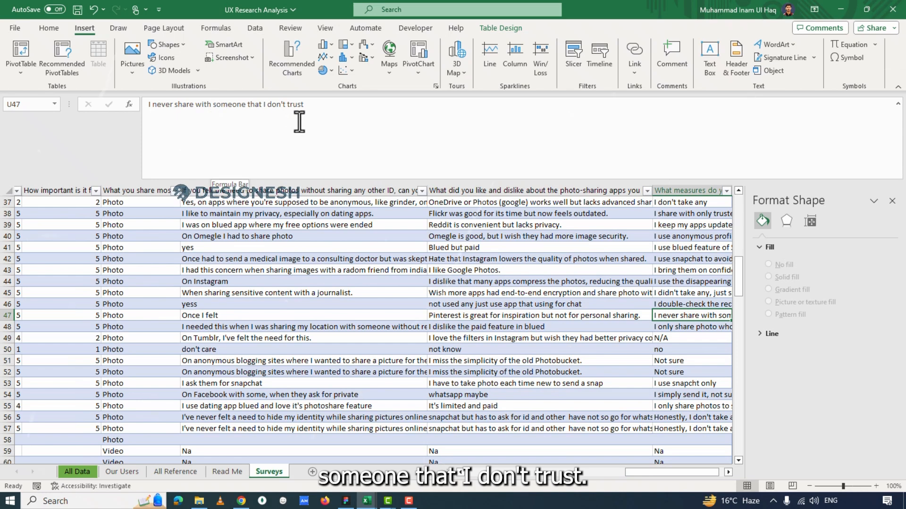
# Read the answers to the three open-ended questions in rows 46 and 47, one column after another.
pyautogui.click(415, 304)
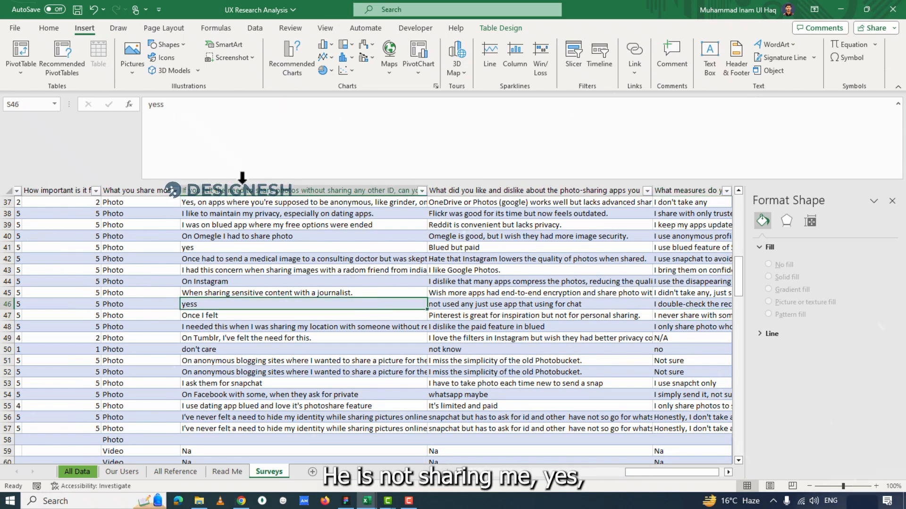
pyautogui.click(486, 304)
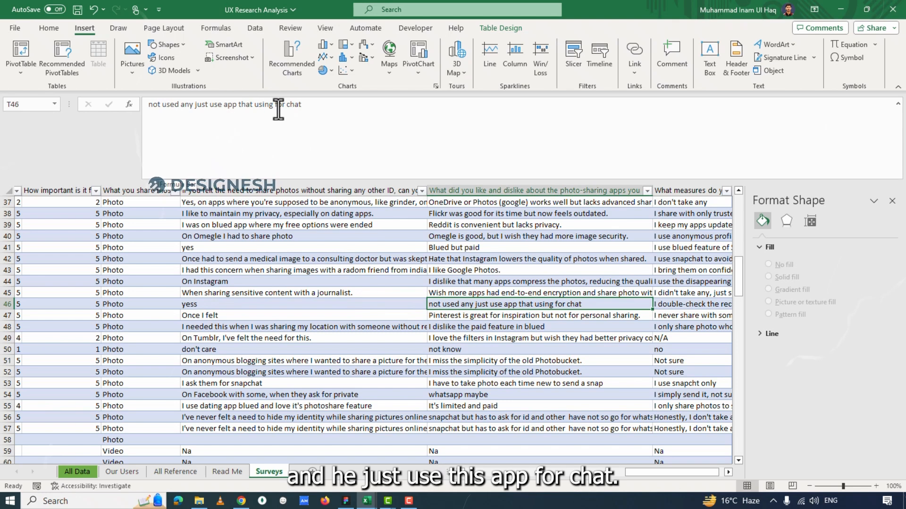
pyautogui.click(674, 304)
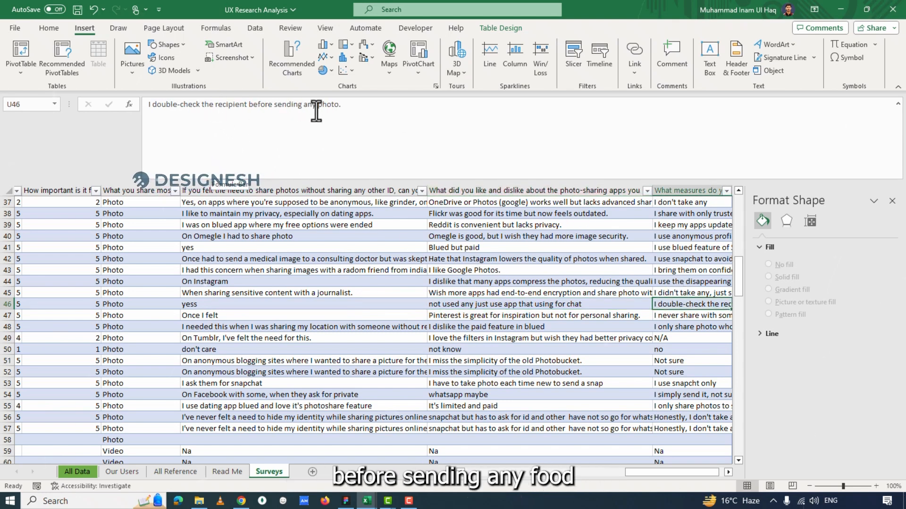
pyautogui.click(208, 314)
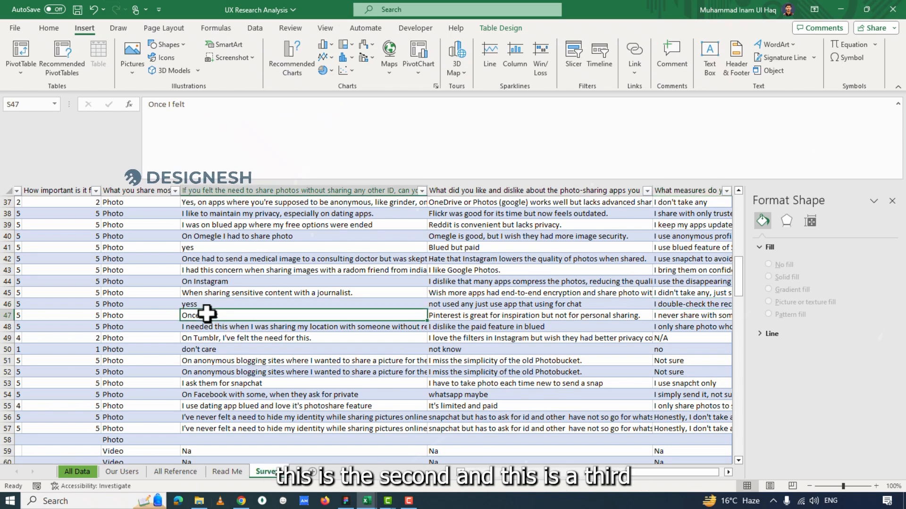
pyautogui.click(480, 315)
pyautogui.click(673, 314)
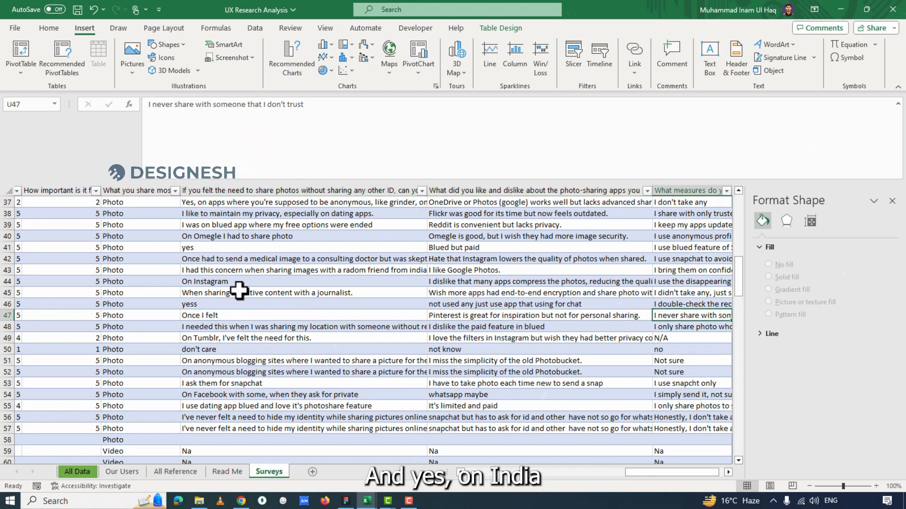
# Read row 43's answers on sharing without another ID, app likes and dislikes, and protective measures.
pyautogui.click(215, 270)
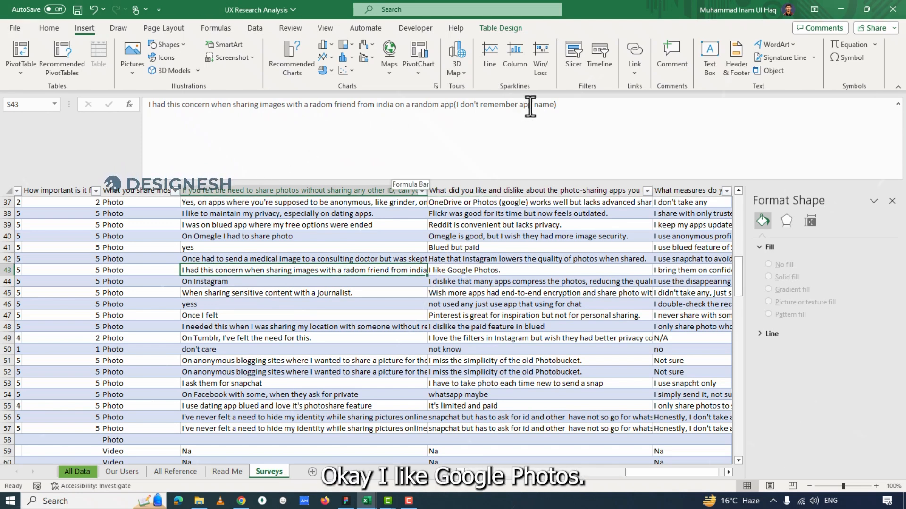
pyautogui.click(490, 267)
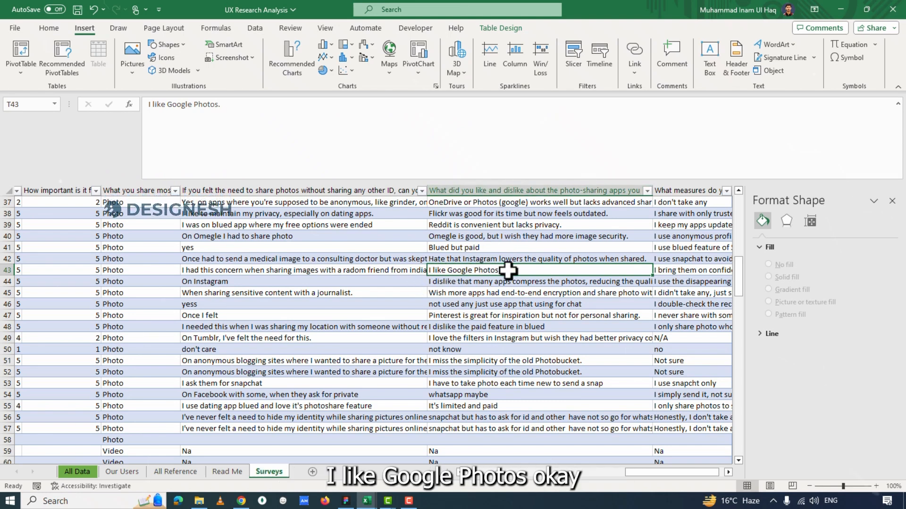
pyautogui.click(667, 272)
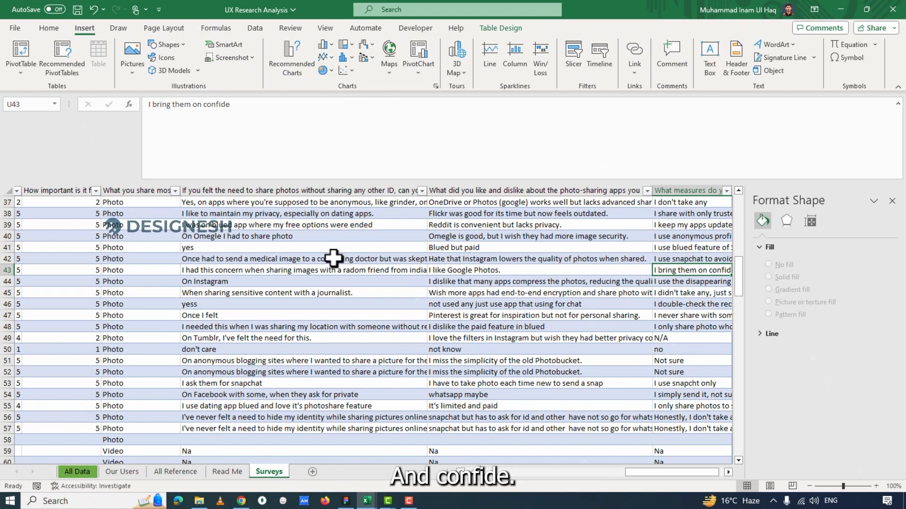
# Read the open-ended answers in rows 41 and 40 on sharing without an ID, app opinions and protective measures.
pyautogui.click(246, 249)
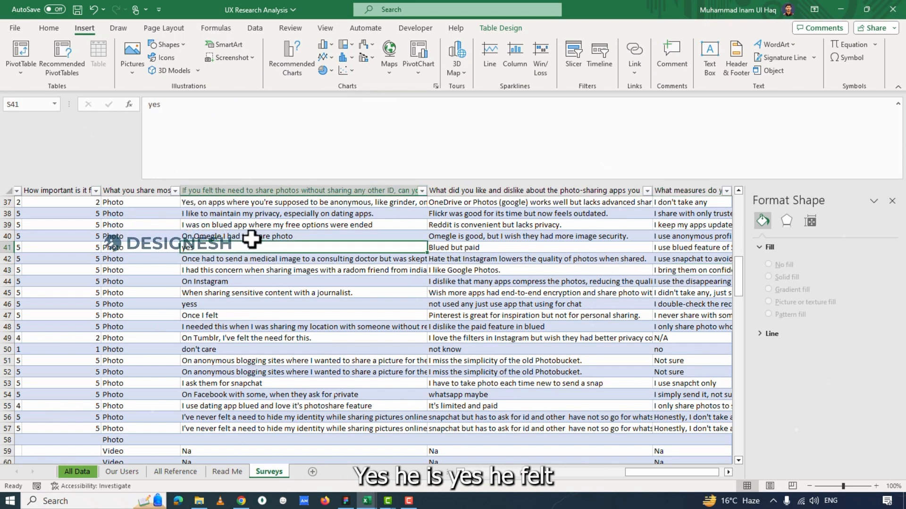
pyautogui.click(462, 244)
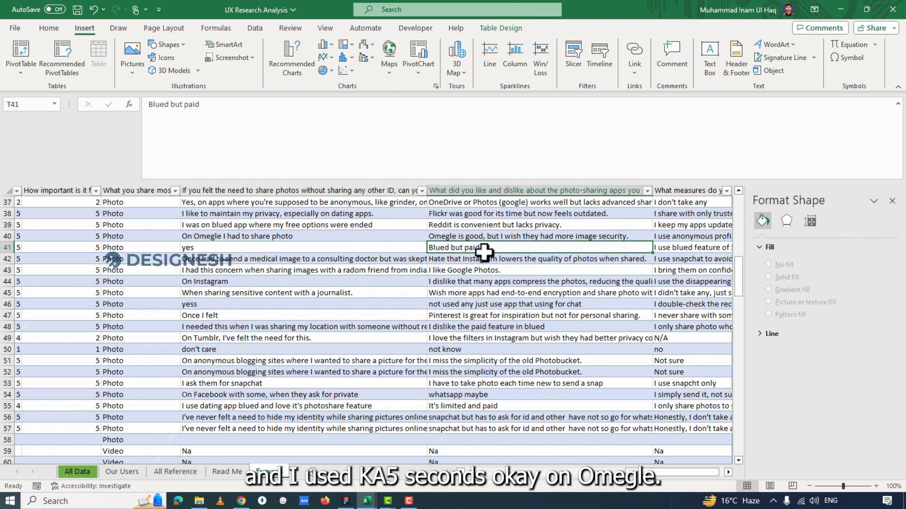
pyautogui.click(675, 249)
pyautogui.click(704, 268)
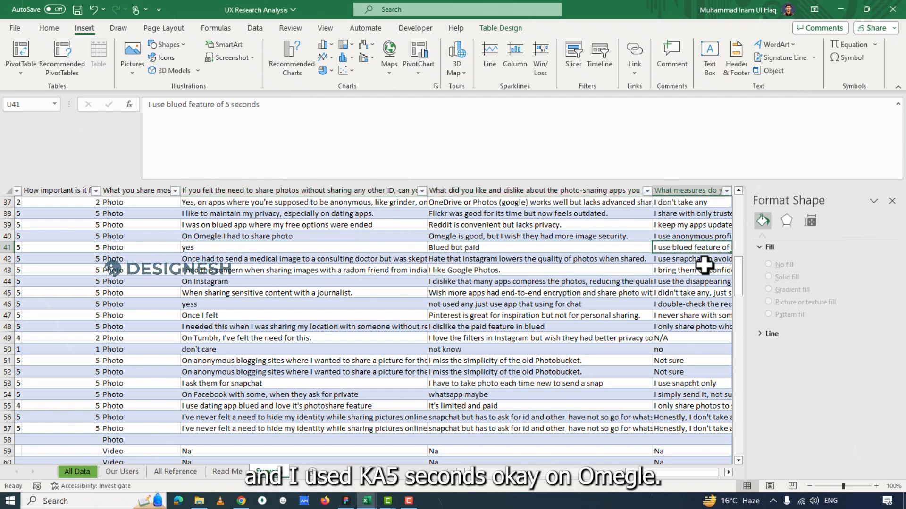
pyautogui.click(683, 241)
pyautogui.click(688, 247)
pyautogui.click(679, 237)
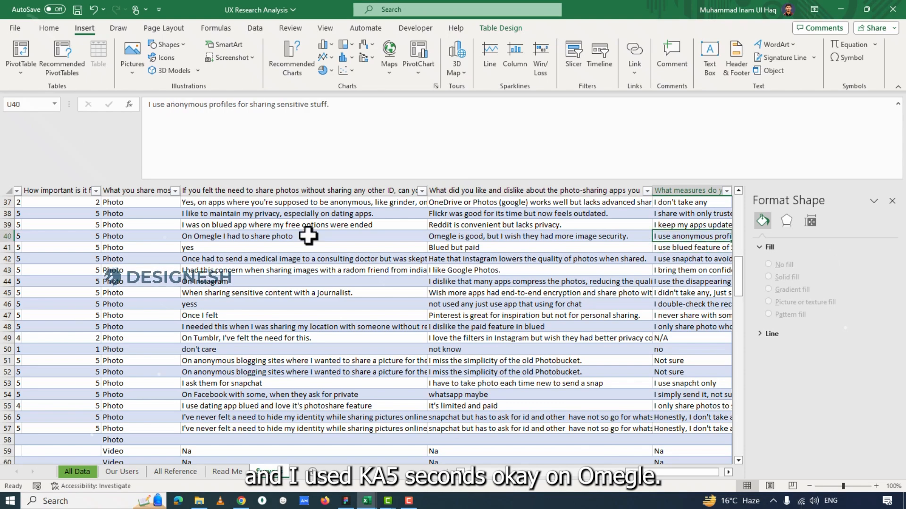
pyautogui.click(307, 236)
pyautogui.click(439, 236)
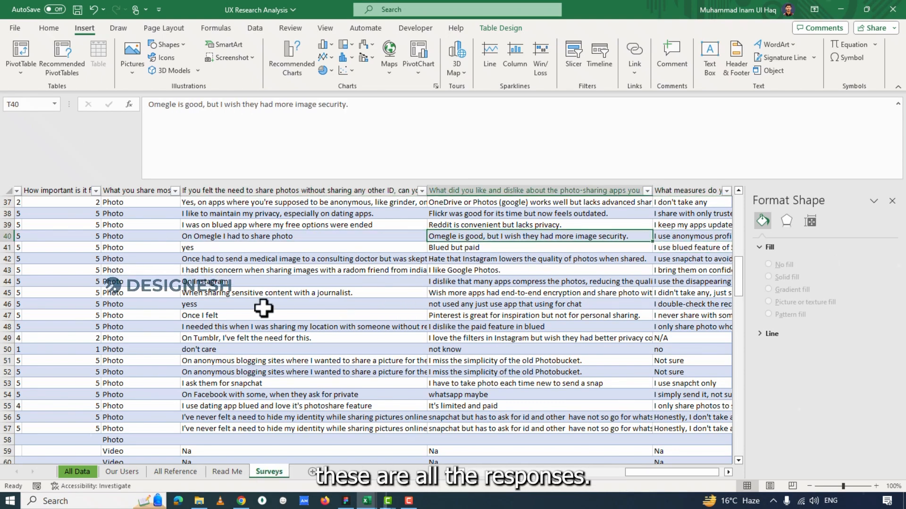
# Look over the respondents' email and name columns and return to the first rows of the Surveys sheet.
pyautogui.moveTo(675, 472); pyautogui.dragTo(451, 471)
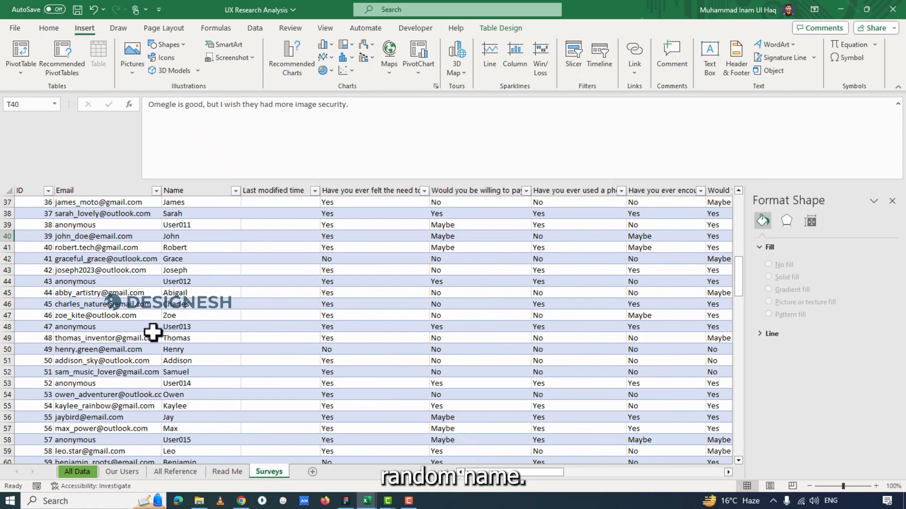
pyautogui.moveTo(737, 284); pyautogui.dragTo(707, 338)
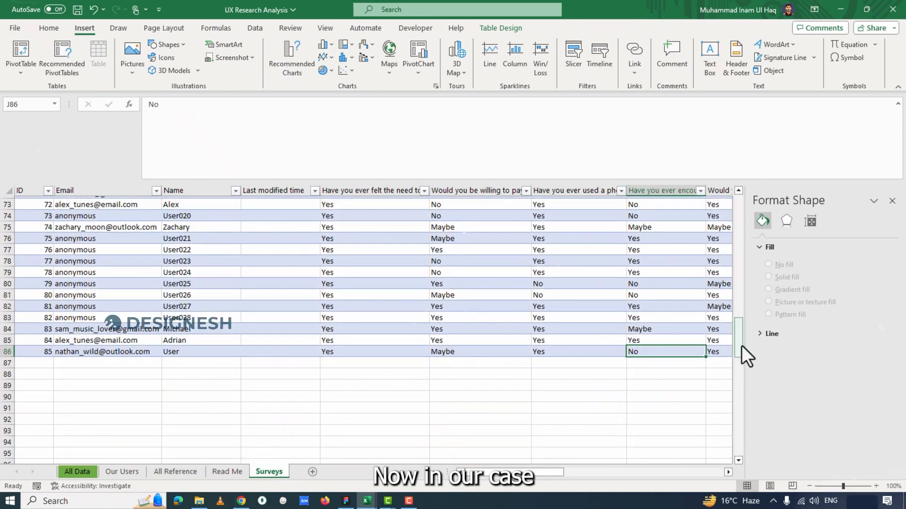
pyautogui.moveTo(742, 345); pyautogui.dragTo(739, 214)
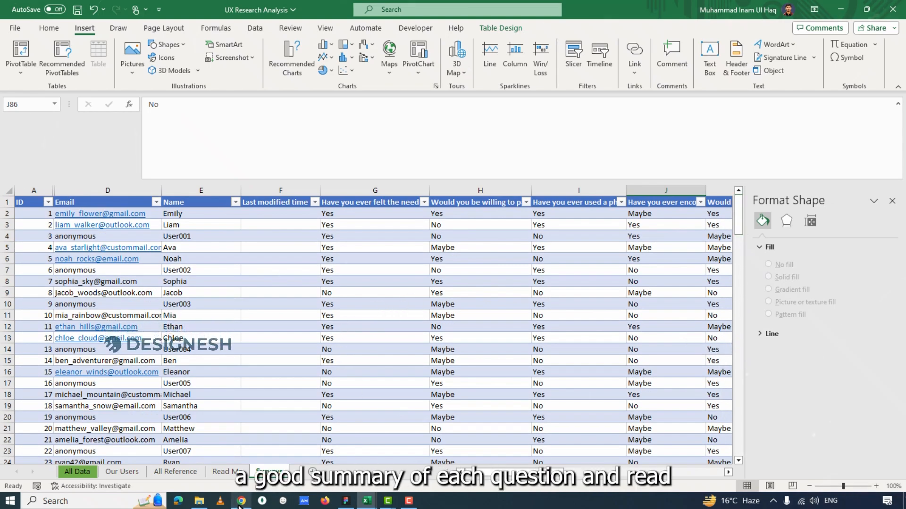
# Switch to Microsoft Forms in the browser and review the response charts of the first survey questions.
pyautogui.click(240, 501)
pyautogui.scroll(-7, 548, 338)
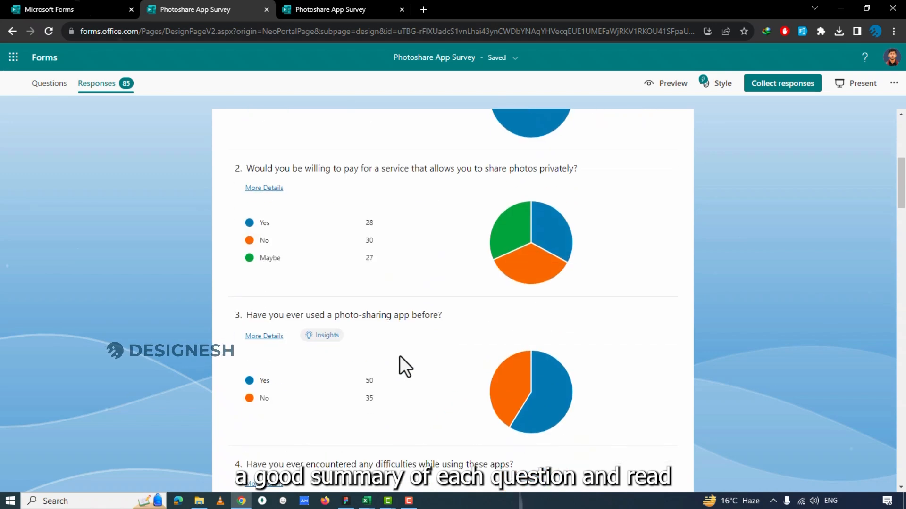
pyautogui.scroll(-1, 472, 344)
pyautogui.scroll(4, 487, 162)
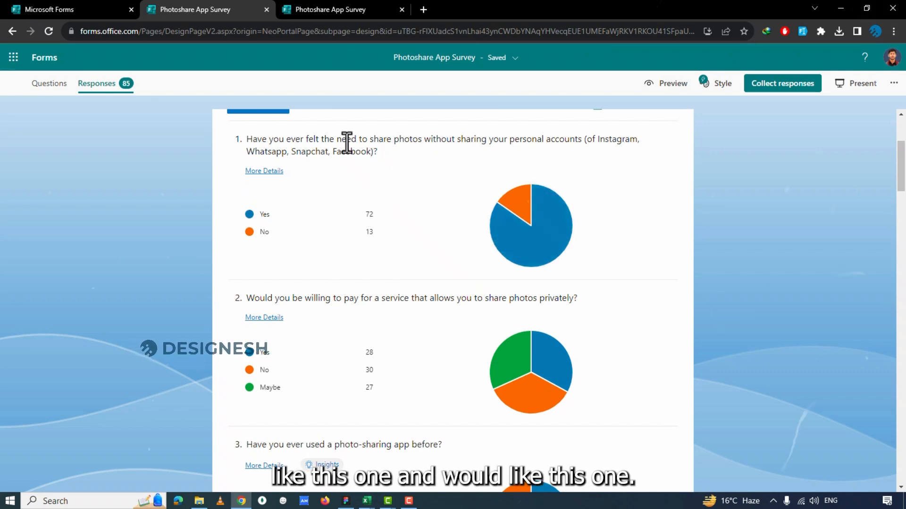
# Highlight the wording of question 5 on link sharing and question 2 on paying, and review the charts through question 9.
pyautogui.scroll(-10, 373, 322)
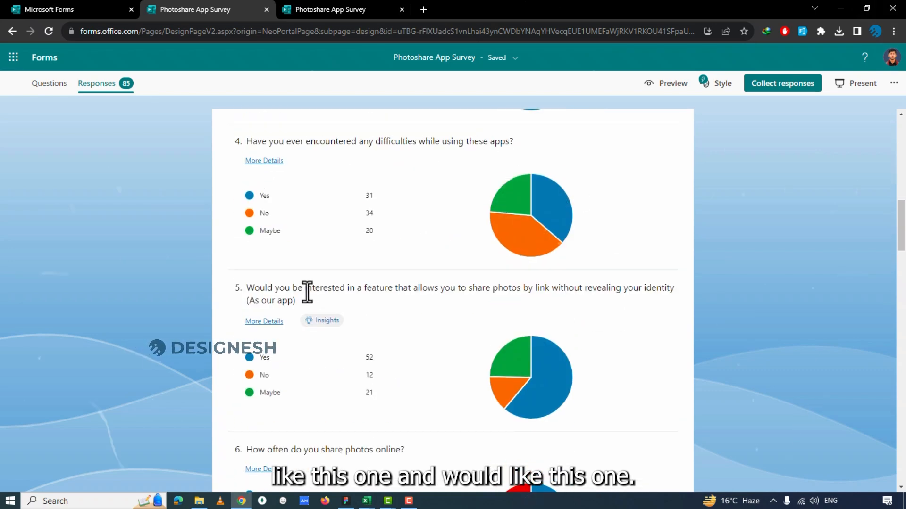
pyautogui.moveTo(314, 290); pyautogui.dragTo(446, 289)
pyautogui.scroll(6, 383, 269)
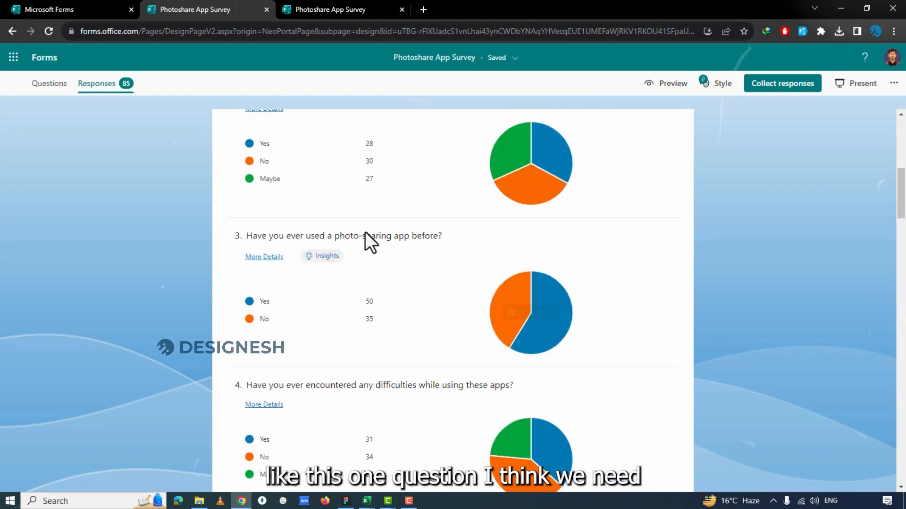
pyautogui.scroll(1, 342, 179)
pyautogui.moveTo(332, 183); pyautogui.dragTo(435, 183)
pyautogui.scroll(-4, 771, 245)
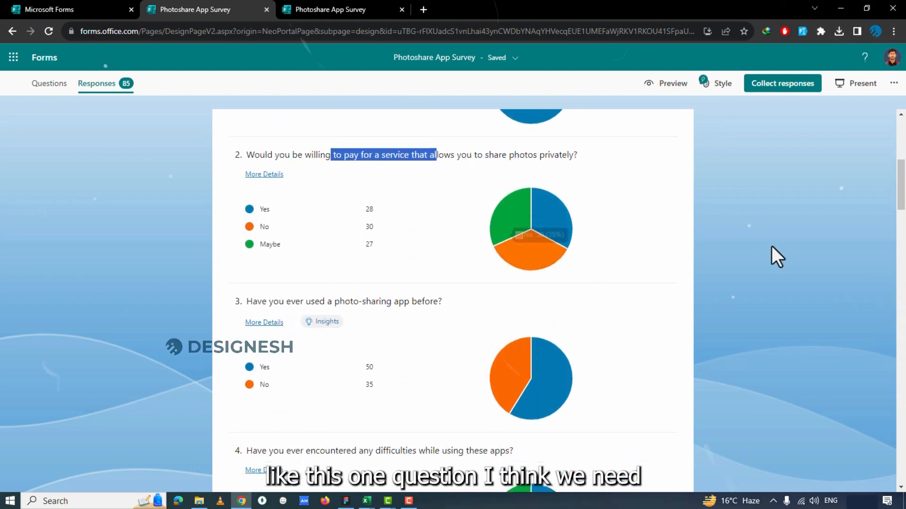
pyautogui.scroll(-15, 727, 291)
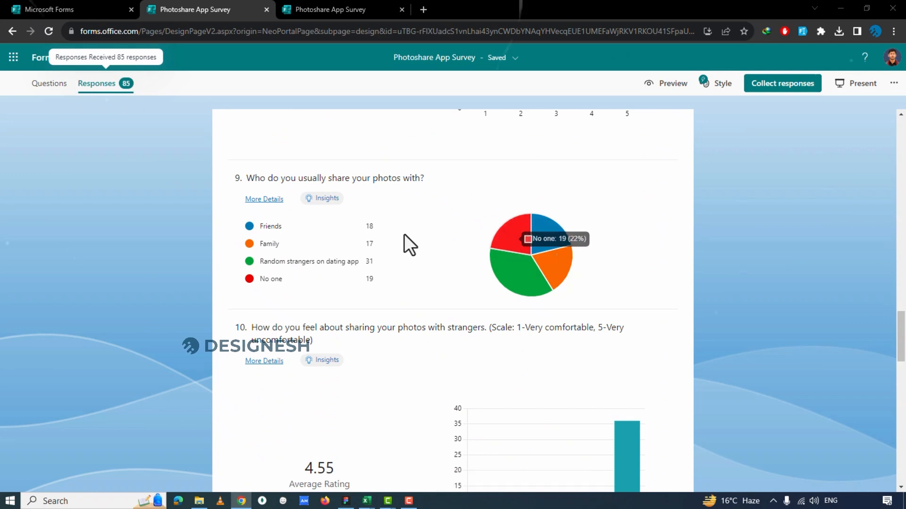
# Switch to the Excel workbook, open the Our Users sheet and look over its user-group table, need table and charts.
pyautogui.hotkey('alt', 'Tab')
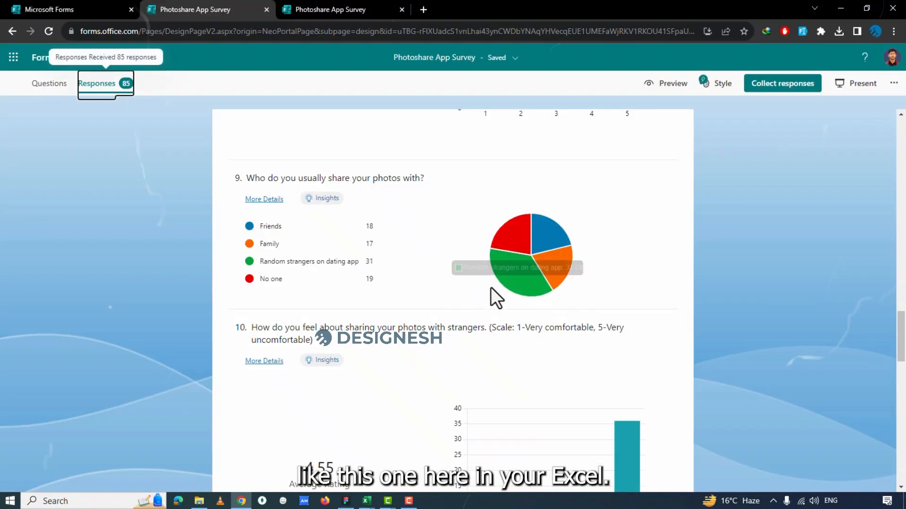
pyautogui.scroll(5, 491, 287)
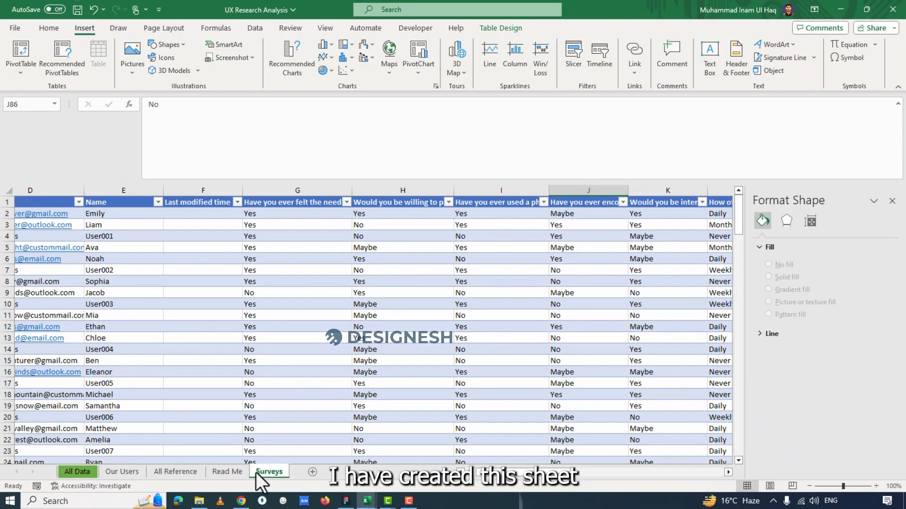
pyautogui.click(121, 476)
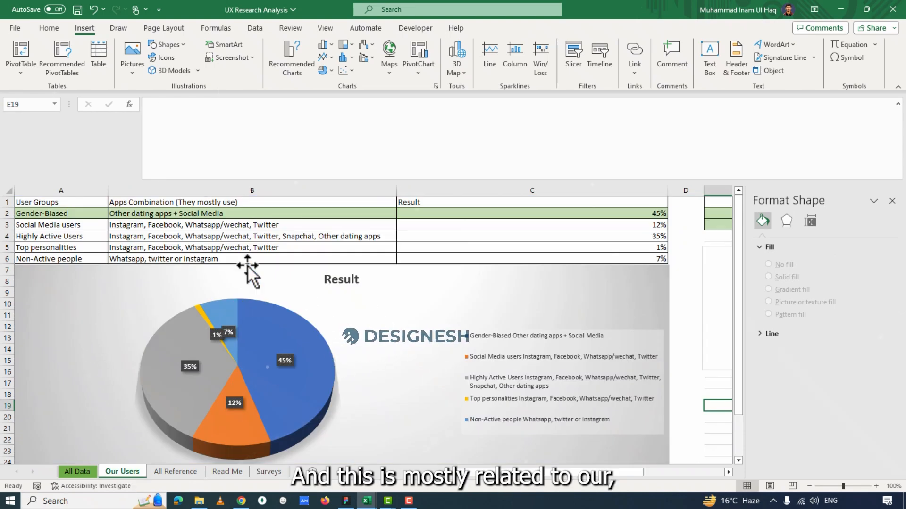
pyautogui.moveTo(511, 474)
pyautogui.mouseDown()
pyautogui.moveTo(518, 473)
pyautogui.moveTo(509, 473)
pyautogui.mouseUp()
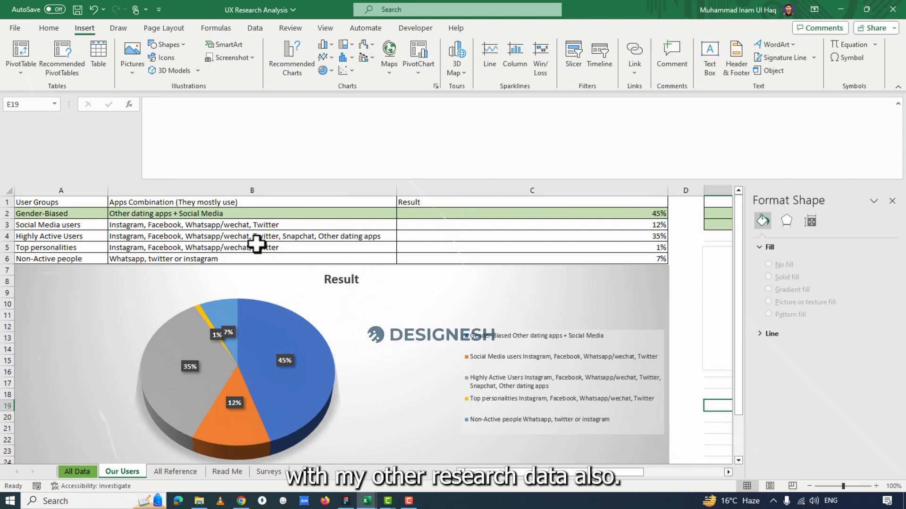
pyautogui.moveTo(499, 473); pyautogui.dragTo(590, 476)
pyautogui.click(621, 205)
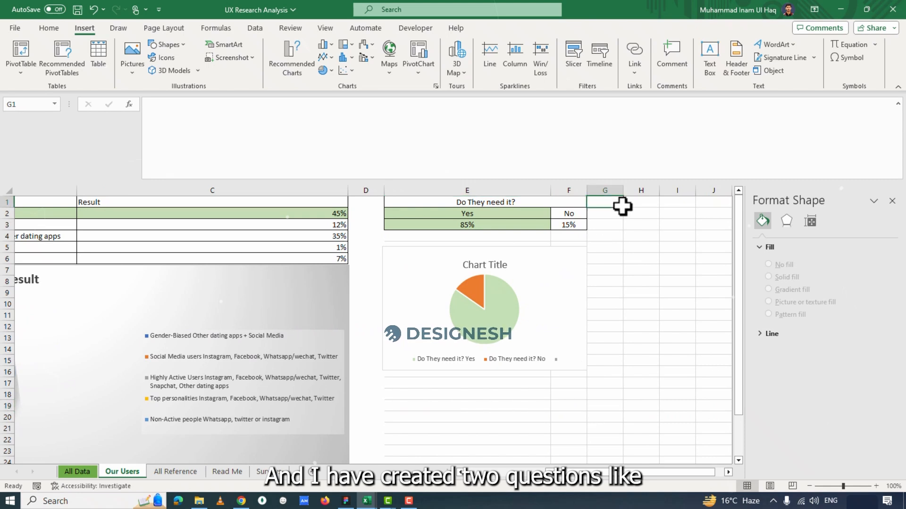
pyautogui.moveTo(560, 474); pyautogui.dragTo(467, 474)
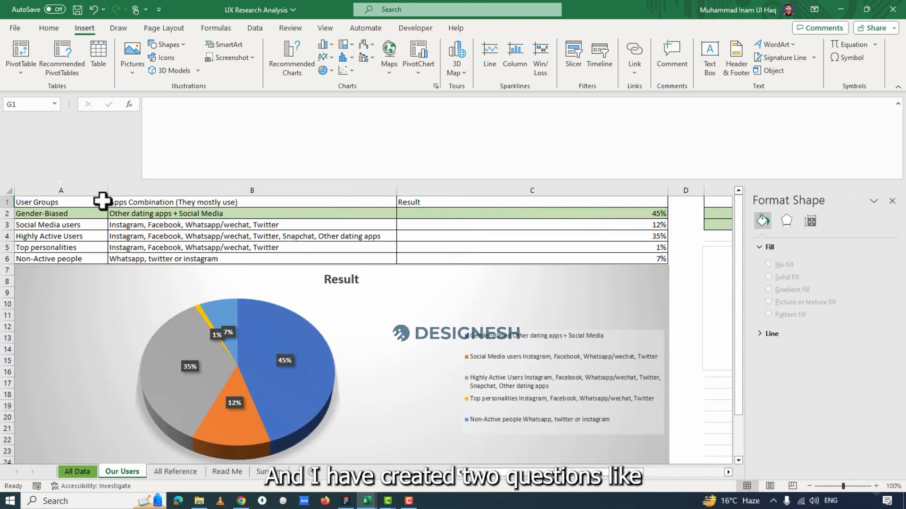
# Highlight the User Groups and Apps Combination columns and the Gender-Biased row to review the groups, their apps and results.
pyautogui.moveTo(43, 203); pyautogui.dragTo(39, 243)
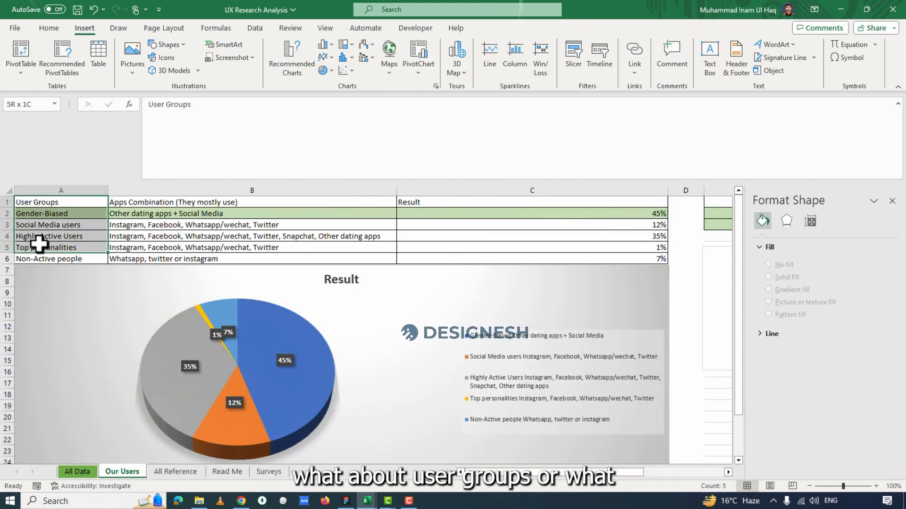
pyautogui.moveTo(142, 204); pyautogui.dragTo(187, 255)
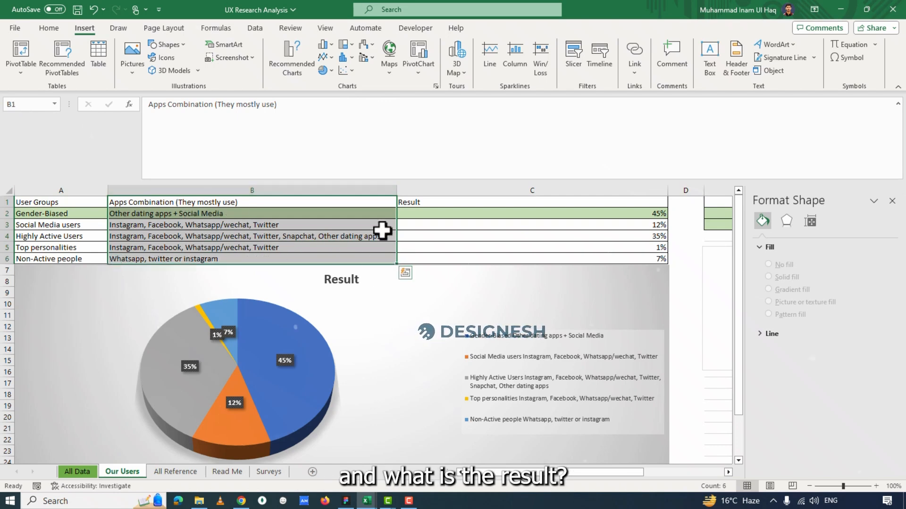
pyautogui.moveTo(418, 204); pyautogui.dragTo(206, 218)
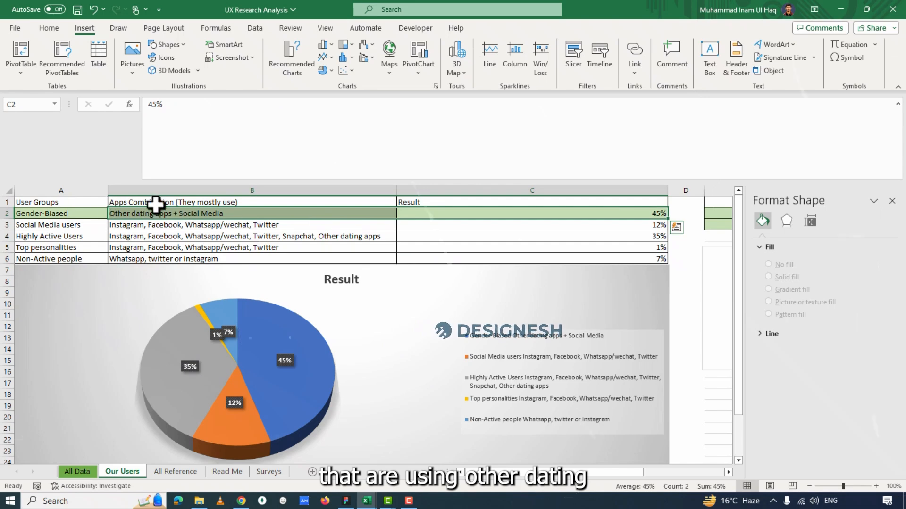
pyautogui.click(183, 227)
pyautogui.click(143, 210)
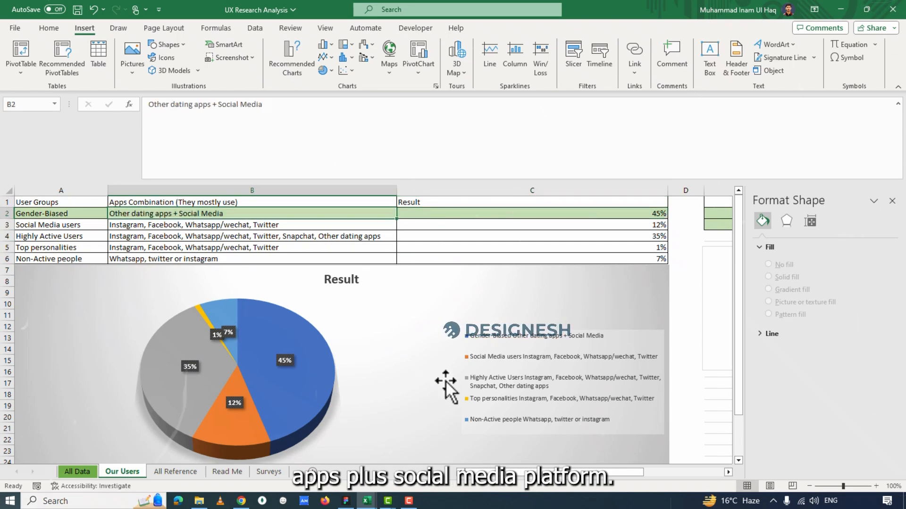
# Rename the Gender-Biased user group in cell A2 to "Heavy Social Media users + Gender-Biased".
pyautogui.doubleClick(88, 213)
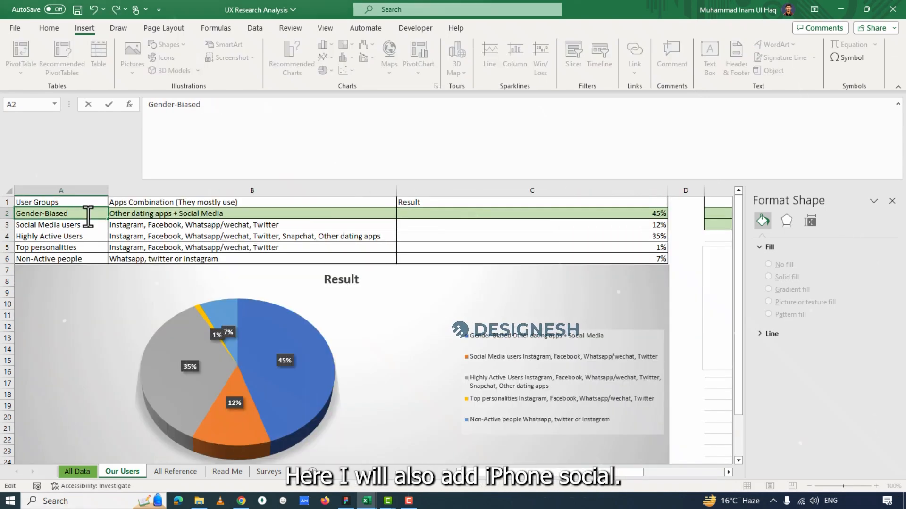
pyautogui.write('+')
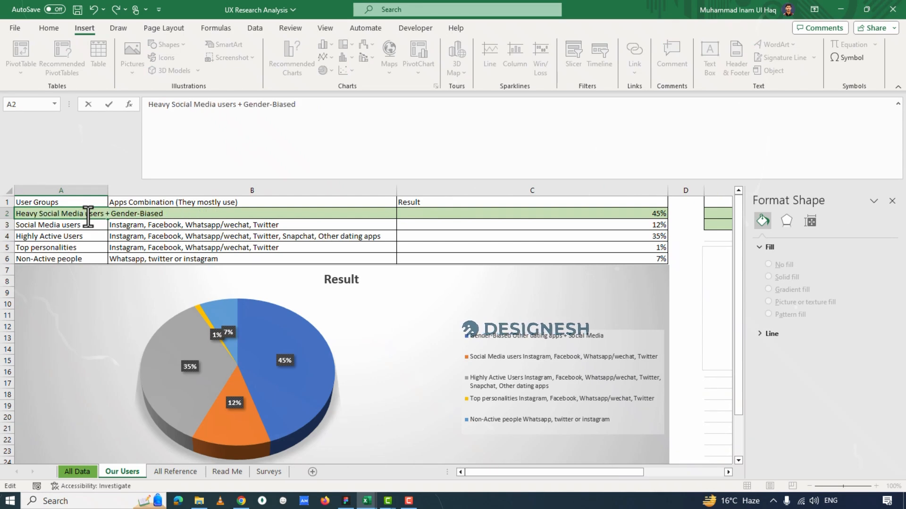
pyautogui.click(189, 247)
# Look over the "Do They need it?" table and its pie chart on the Our Users sheet.
pyautogui.moveTo(647, 491); pyautogui.dragTo(724, 499)
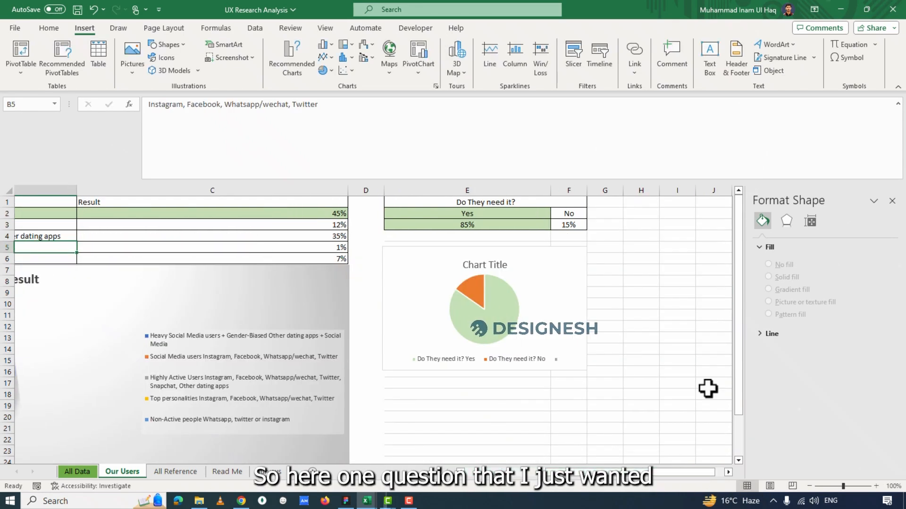
pyautogui.click(642, 213)
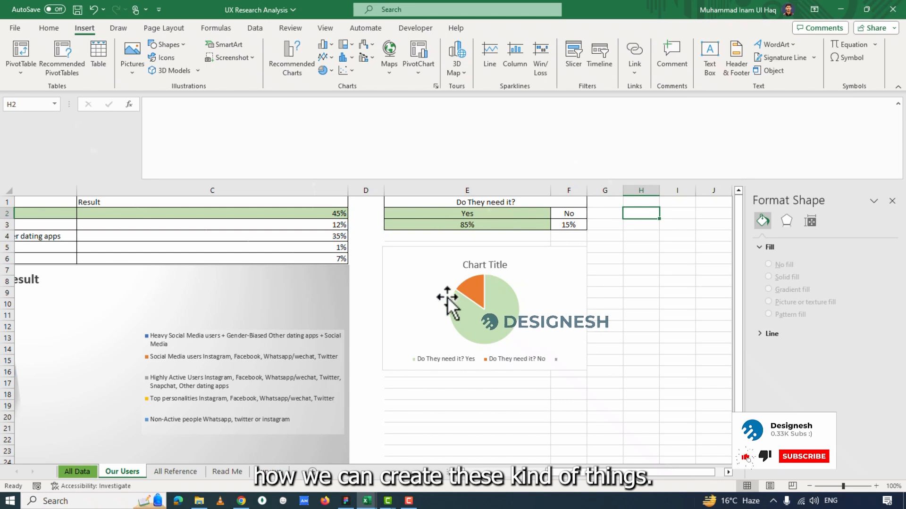
pyautogui.hscroll(2, 721, 428)
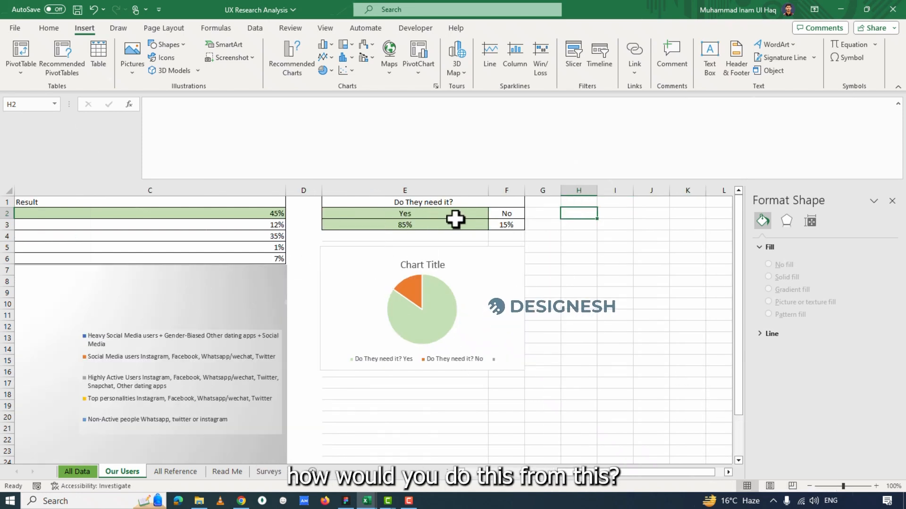
pyautogui.press('Up')
pyautogui.click(415, 202)
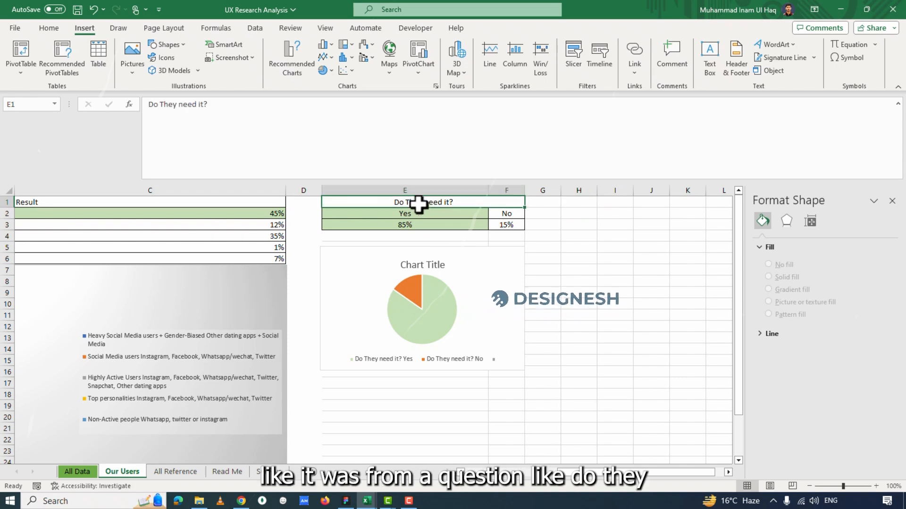
# Switch to the Forms responses in the browser and review questions 1 and 2 on needing private sharing and paying.
pyautogui.hotkey('alt', 'Tab')
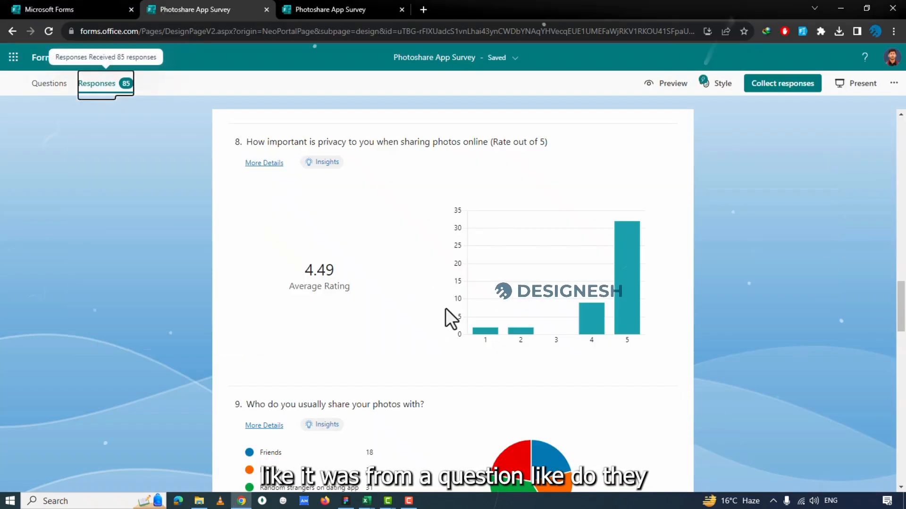
pyautogui.scroll(20, 372, 354)
pyautogui.hotkey('alt', 'Tab')
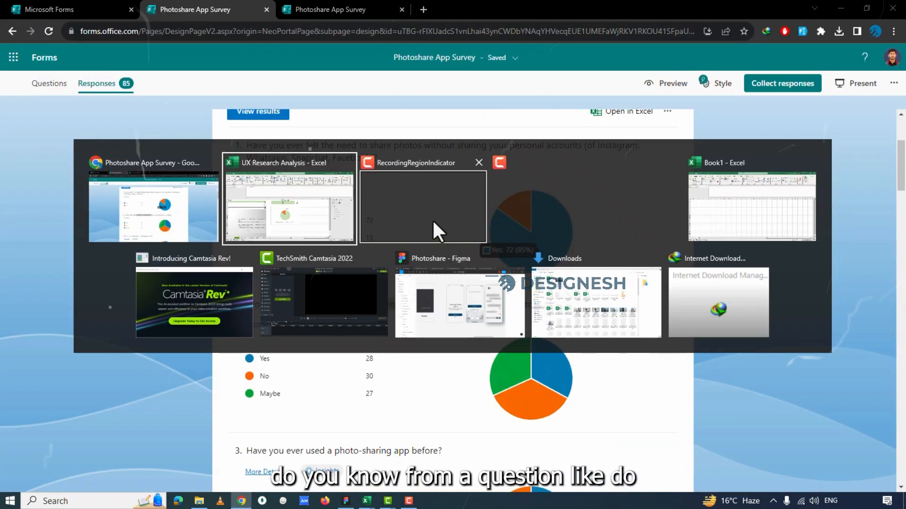
pyautogui.hotkey('alt', 'Tab')
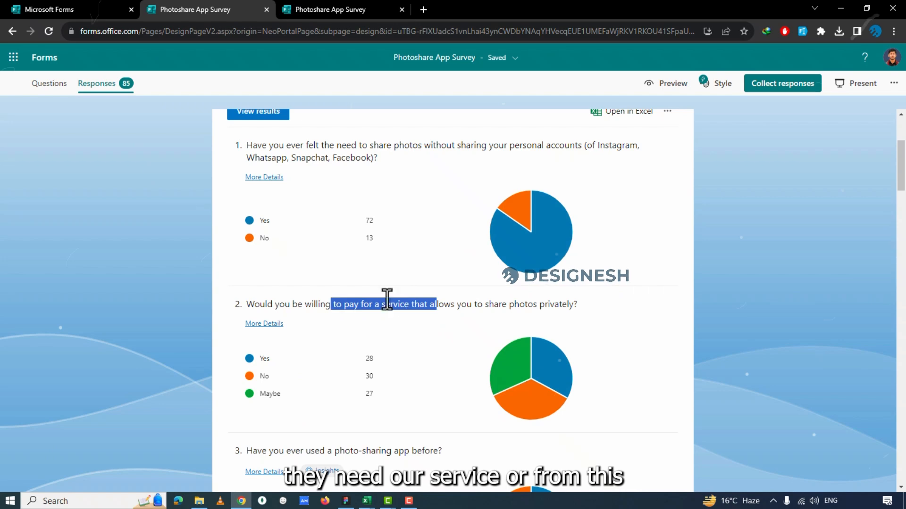
pyautogui.click(395, 296)
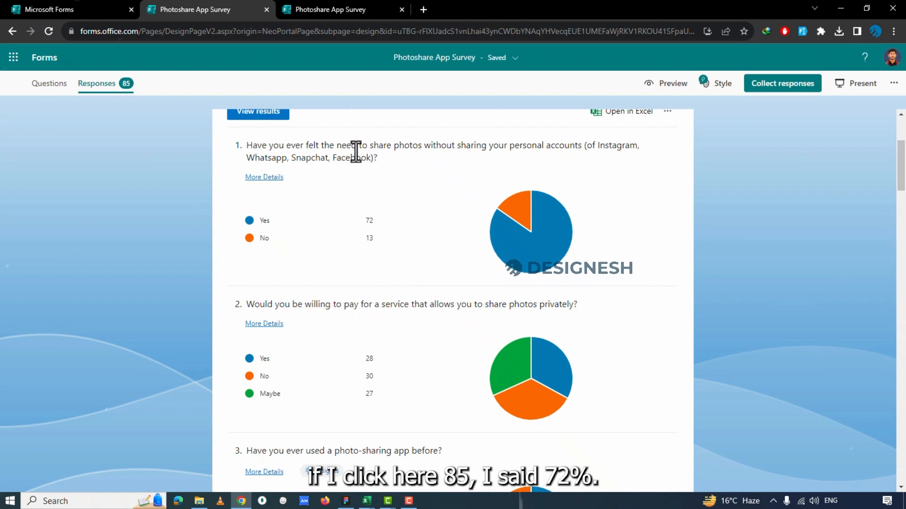
# Compare the Yes and No percentage formulas in cells E3 and F3 with question 1's response counts in Forms.
pyautogui.hotkey('alt', 'Tab')
pyautogui.click(367, 214)
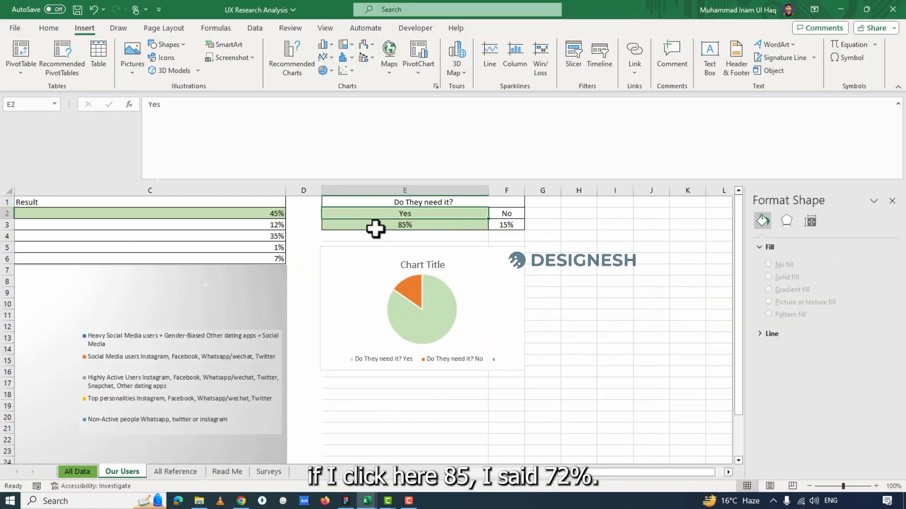
pyautogui.click(374, 227)
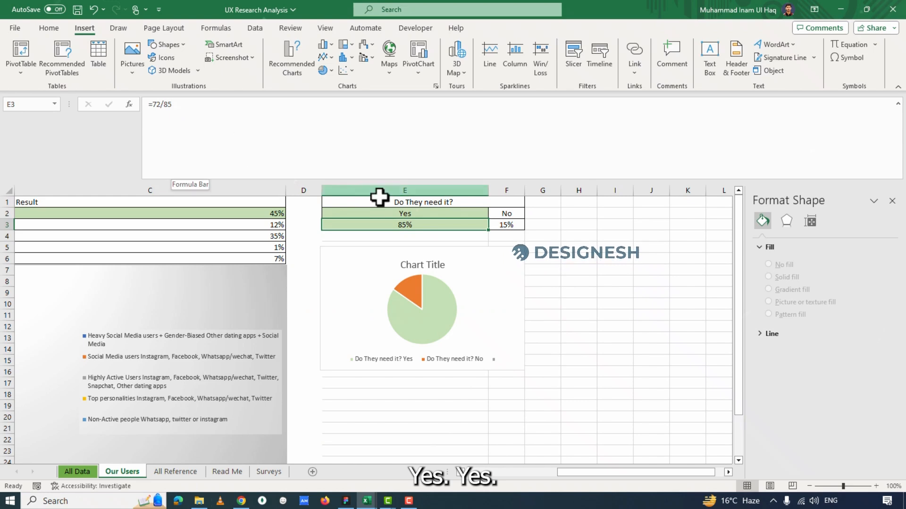
pyautogui.hotkey('alt', 'Tab')
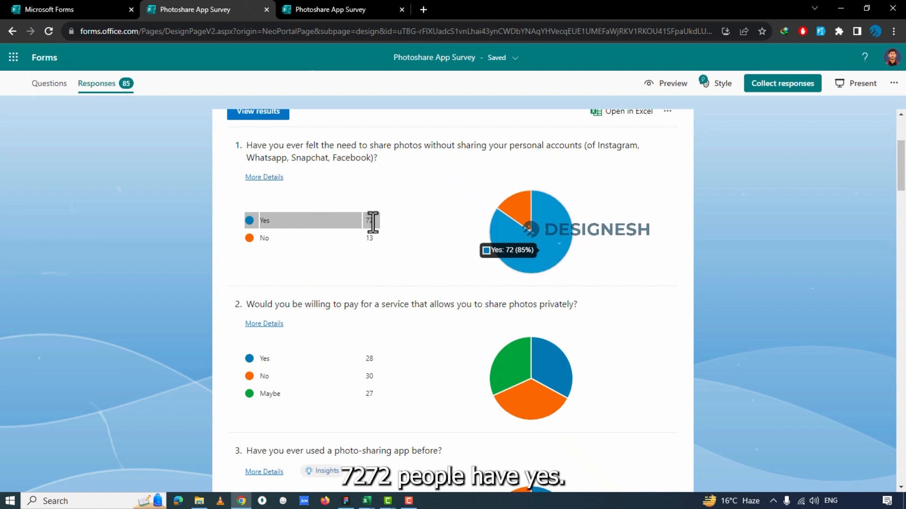
pyautogui.hotkey('alt', 'Tab')
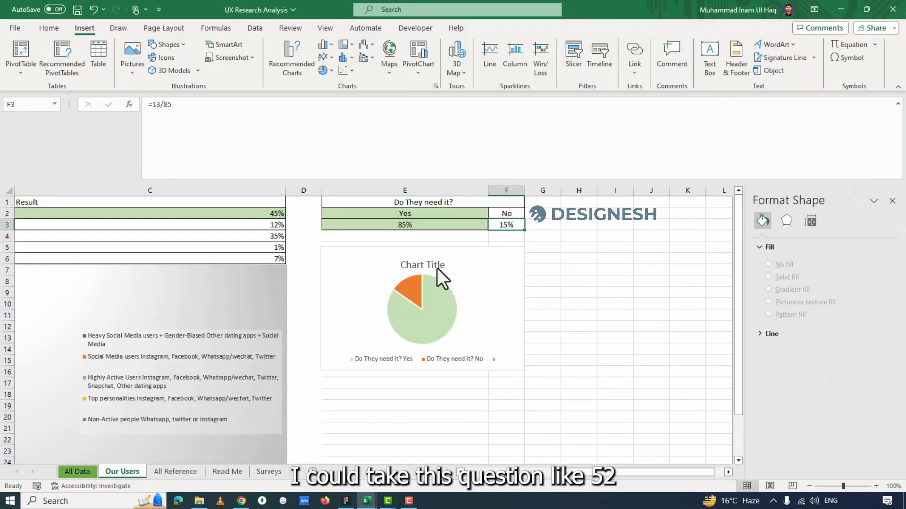
# Go to the Forms responses and examine the Yes, No and Maybe counts of question 5 on sharing by link.
pyautogui.hotkey('alt', 'Tab')
pyautogui.scroll(-7, 374, 278)
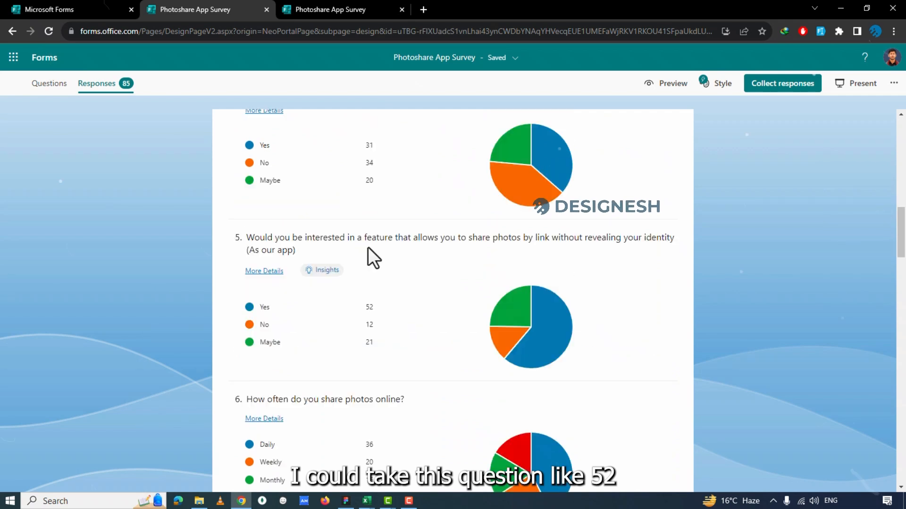
pyautogui.moveTo(366, 241); pyautogui.dragTo(440, 238)
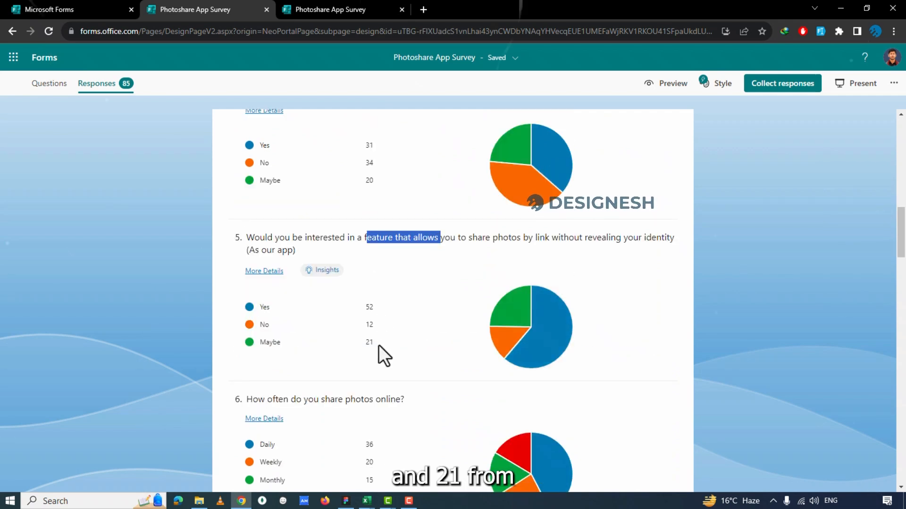
pyautogui.moveTo(376, 344)
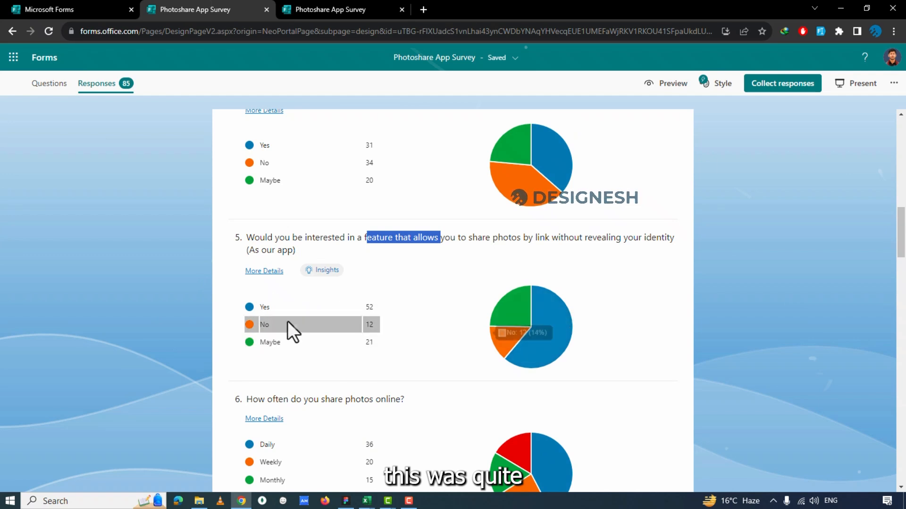
pyautogui.scroll(2, 350, 225)
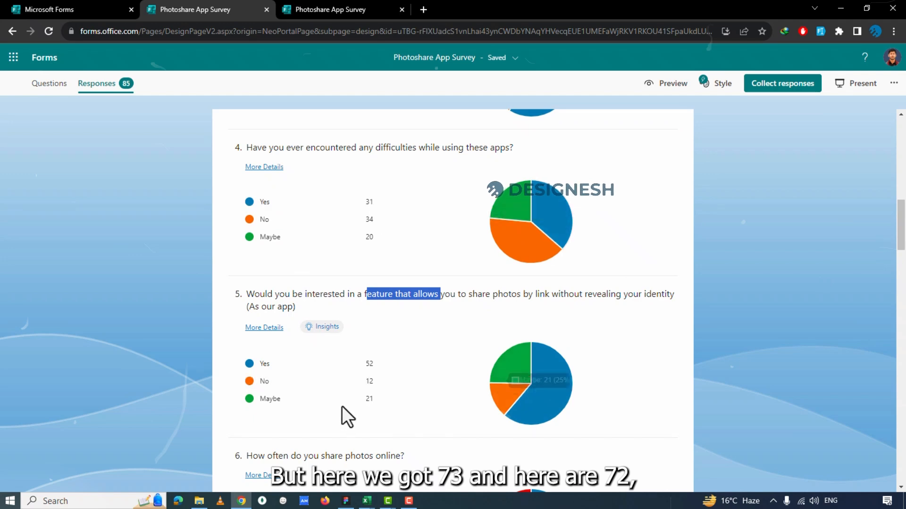
# Return to the Excel workbook and recheck the Yes and No cells of the "Do They need it?" table.
pyautogui.hotkey('alt', 'Tab')
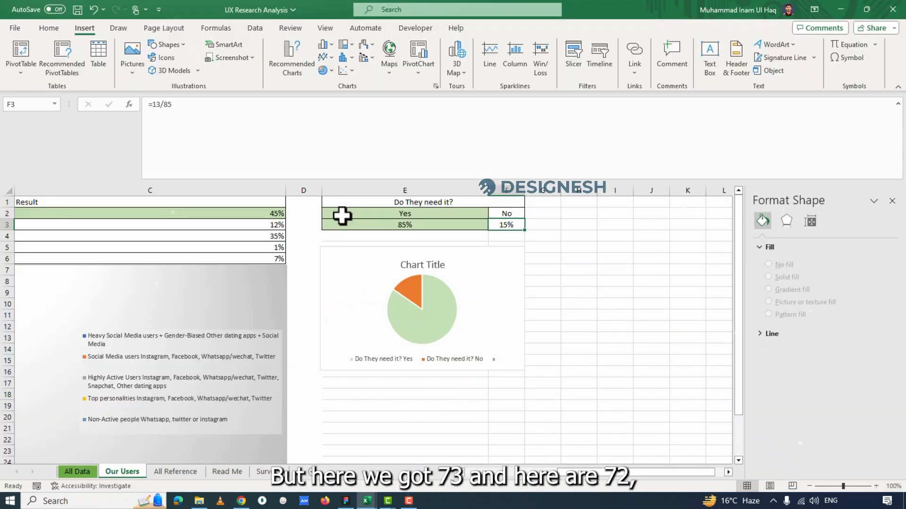
pyautogui.click(399, 223)
pyautogui.click(509, 224)
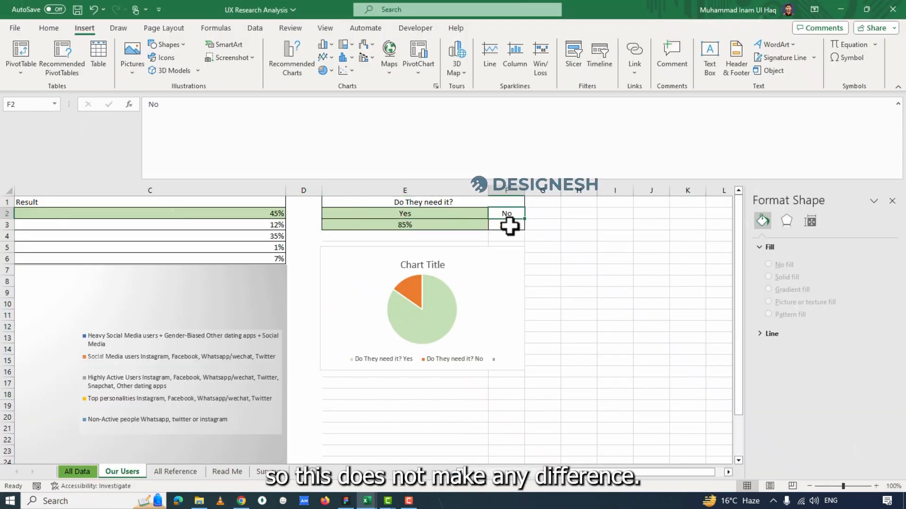
pyautogui.click(449, 225)
# Start a "Will they pay?" table in cell I1 with the options Yes in I2 and No in J2.
pyautogui.click(614, 206)
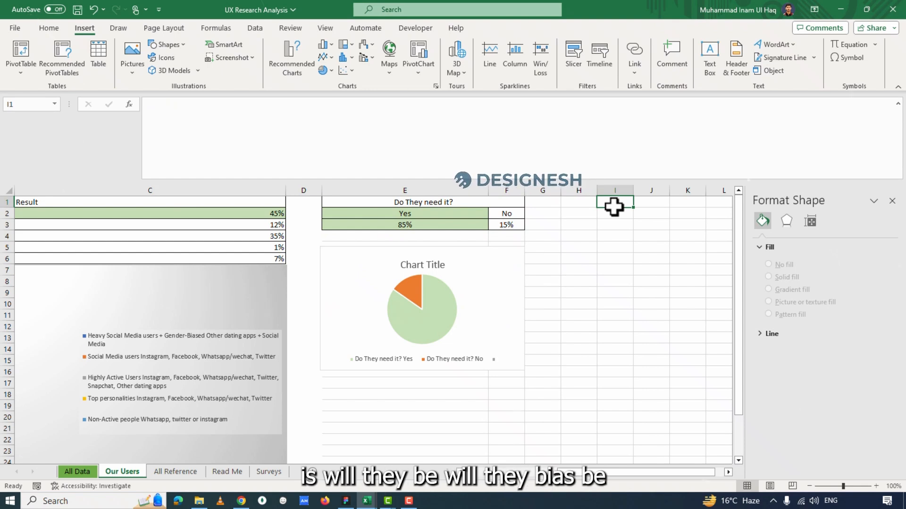
pyautogui.write('Will they')
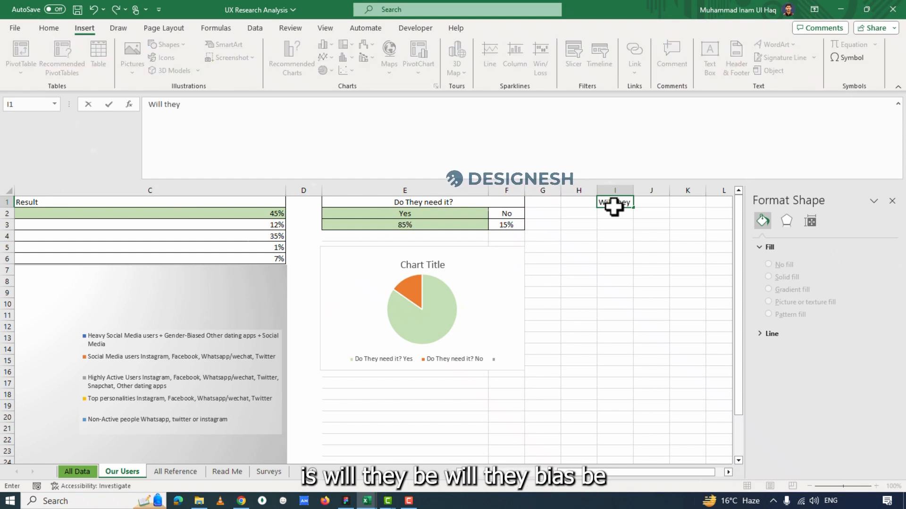
pyautogui.write(' pay us')
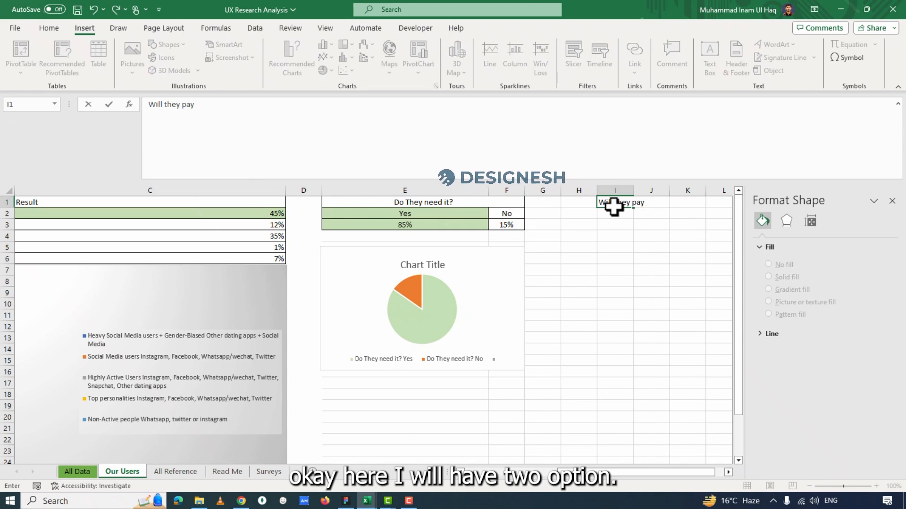
pyautogui.press('Return')
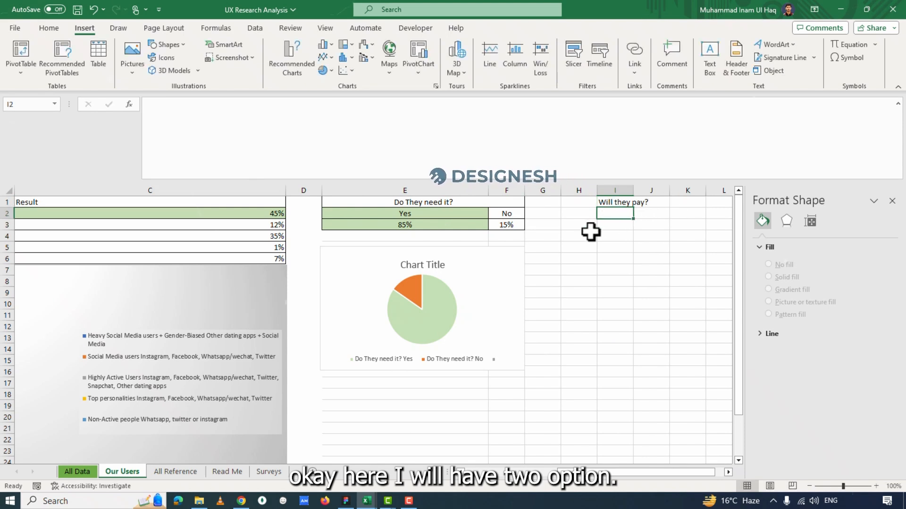
pyautogui.write('Yes')
pyautogui.press('Tab')
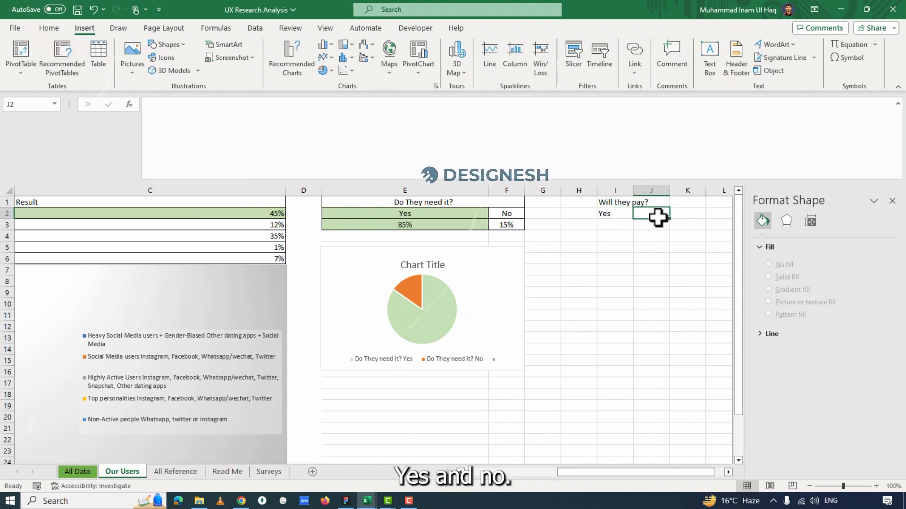
pyautogui.write('No')
pyautogui.press('Return')
pyautogui.click(452, 222)
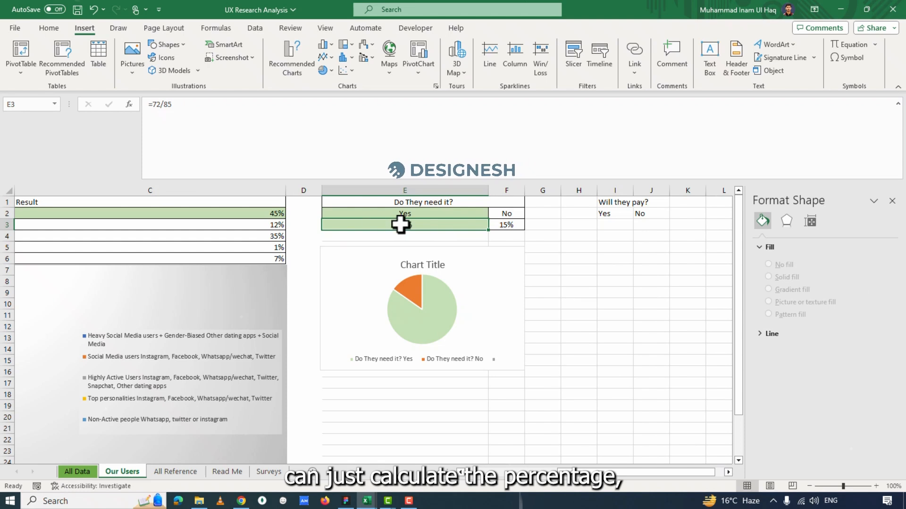
pyautogui.click(614, 281)
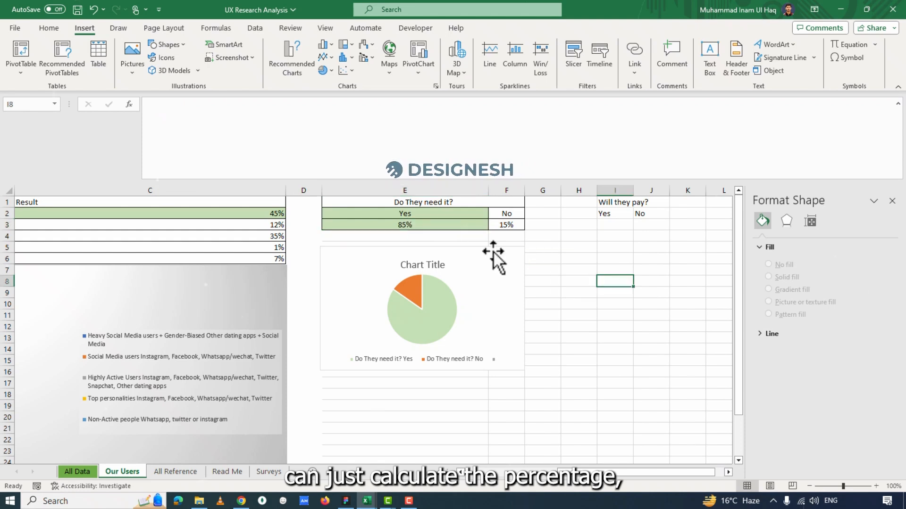
pyautogui.click(618, 226)
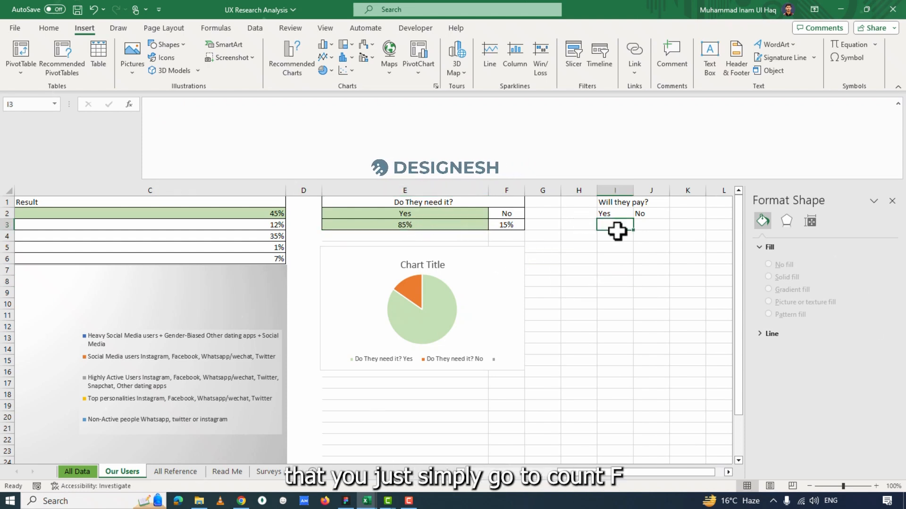
pyautogui.write('=co')
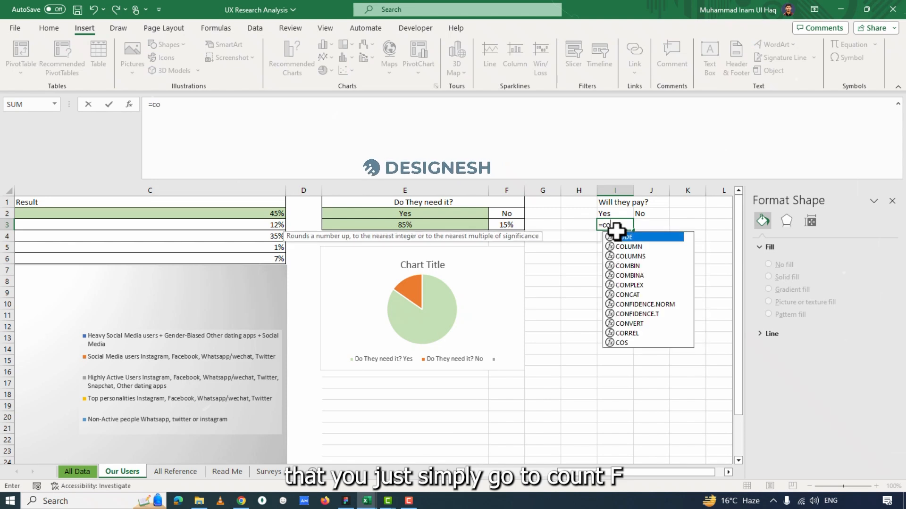
pyautogui.write('untif(')
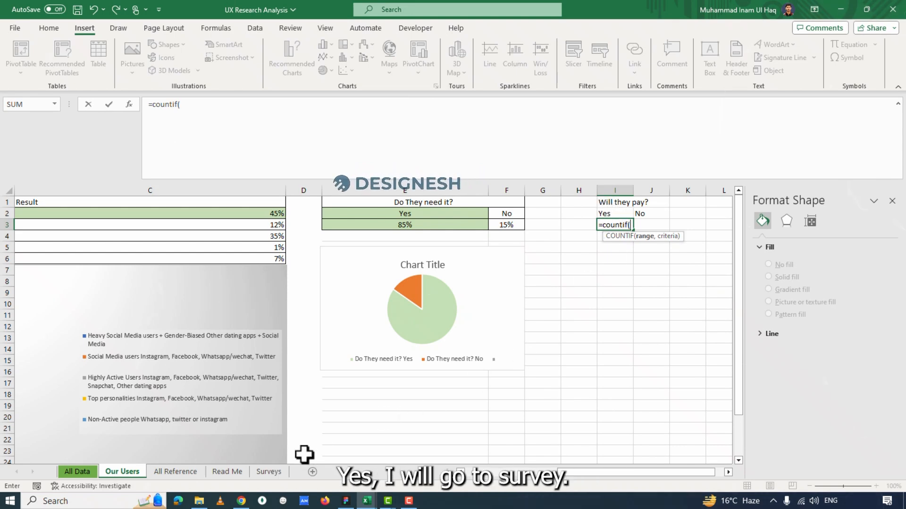
pyautogui.click(268, 471)
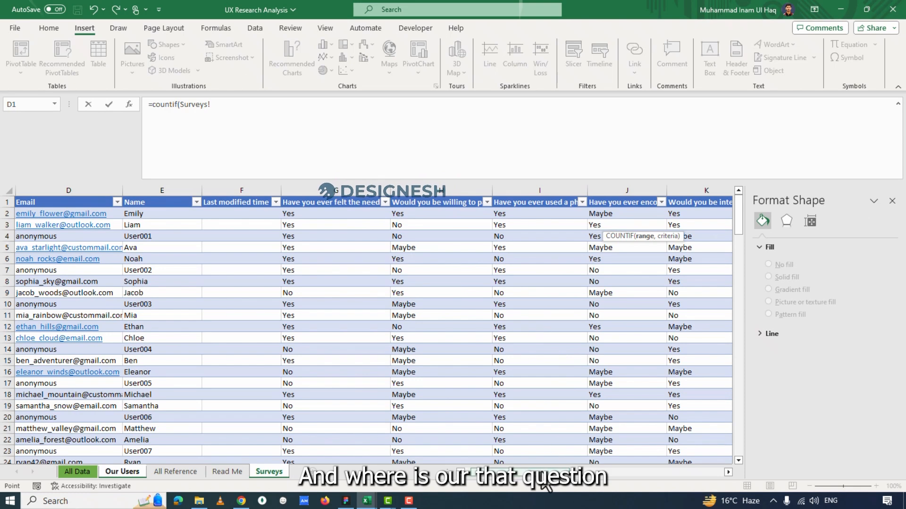
pyautogui.moveTo(547, 471); pyautogui.dragTo(562, 483)
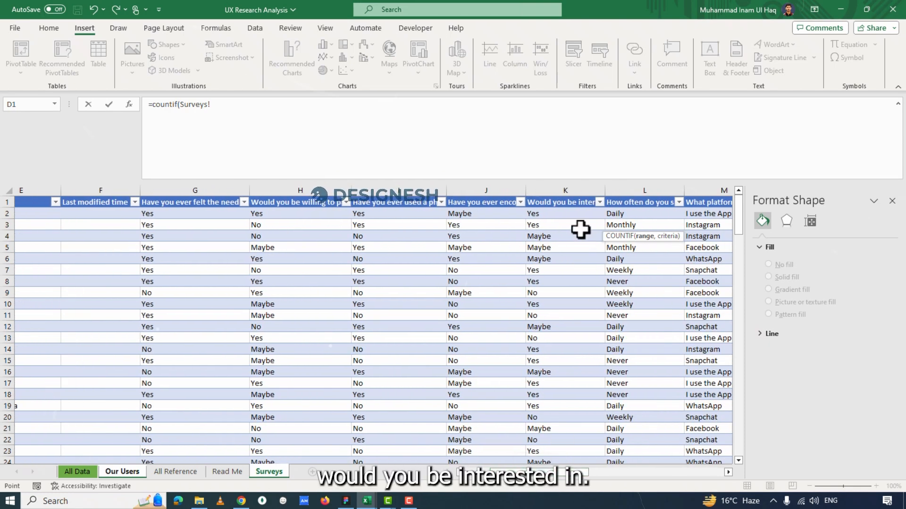
pyautogui.press('Escape')
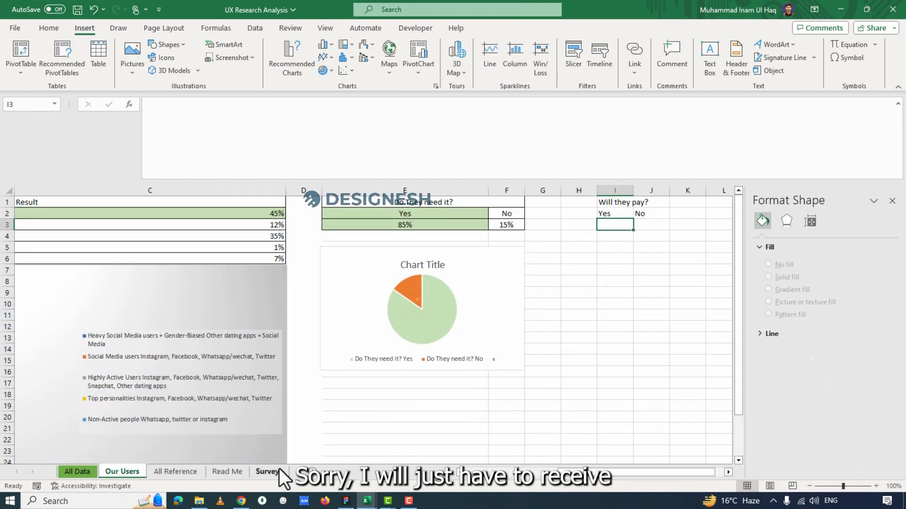
# Look through the question headers on the Surveys sheet for the column about willingness to pay for private photo sharing.
pyautogui.click(277, 472)
pyautogui.click(580, 205)
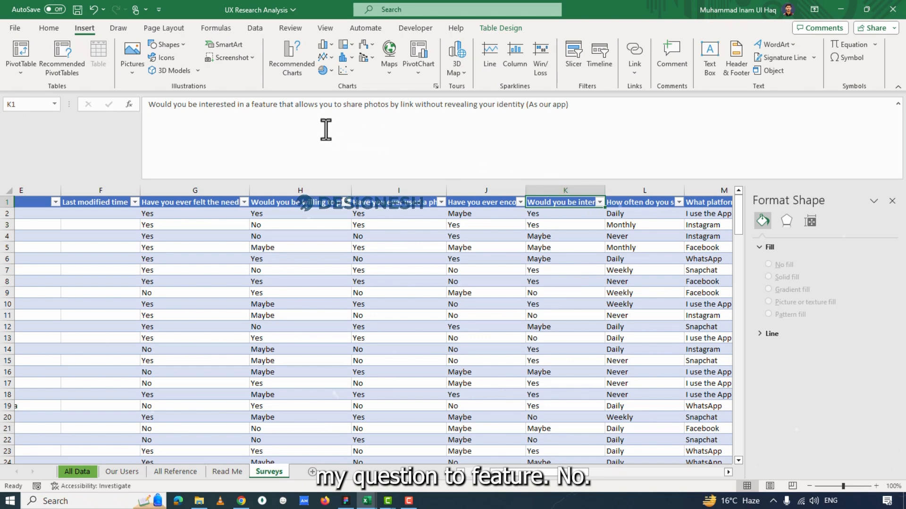
pyautogui.click(637, 203)
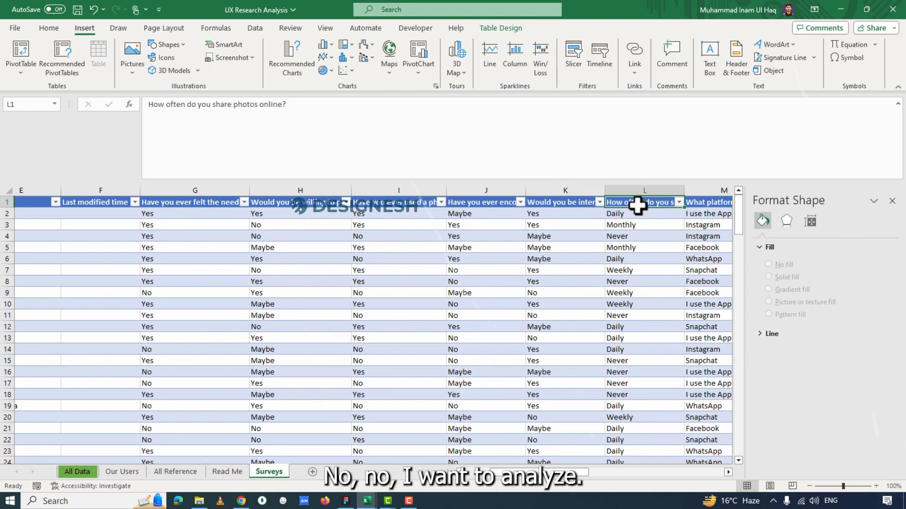
pyautogui.click(687, 203)
pyautogui.moveTo(573, 480)
pyautogui.mouseDown()
pyautogui.moveTo(641, 476)
pyautogui.moveTo(583, 484)
pyautogui.moveTo(572, 477)
pyautogui.mouseUp()
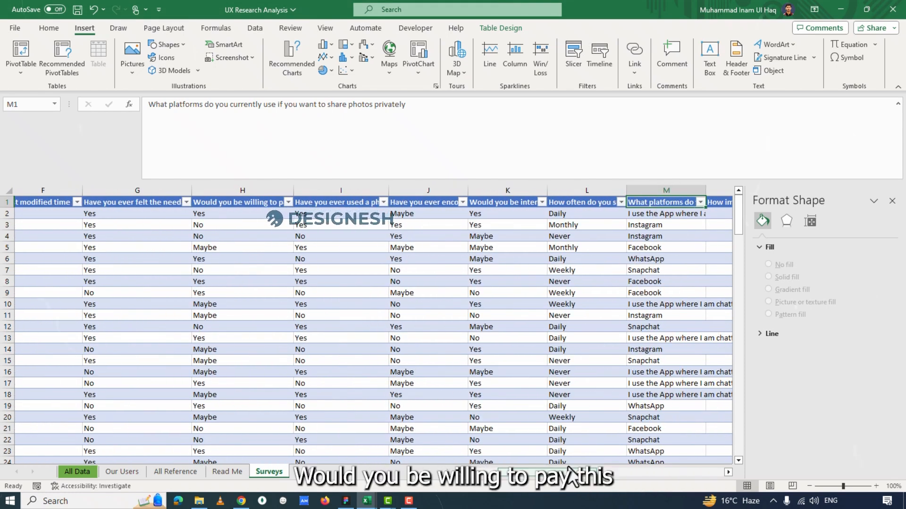
pyautogui.click(219, 202)
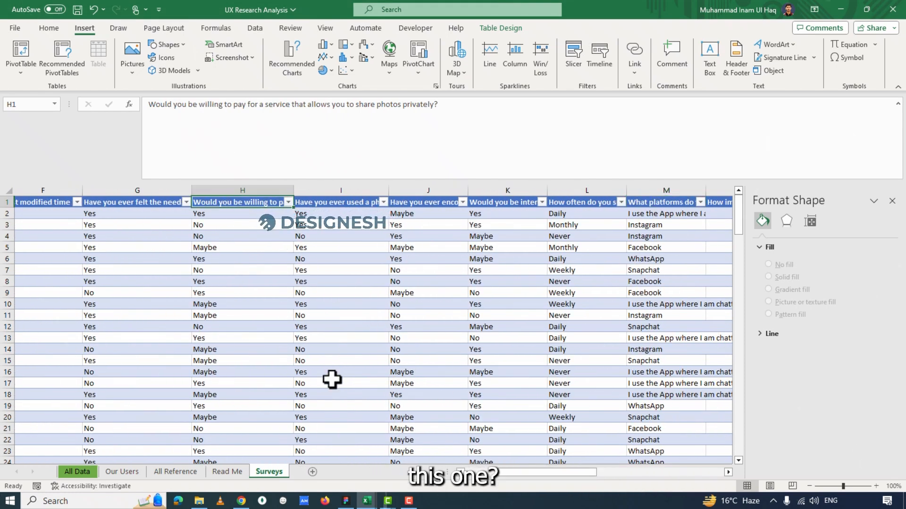
# Count the Yes answers of Surveys column H in cell I3 of Our Users with =COUNTIF(Surveys!H:H,"Yes").
pyautogui.click(122, 471)
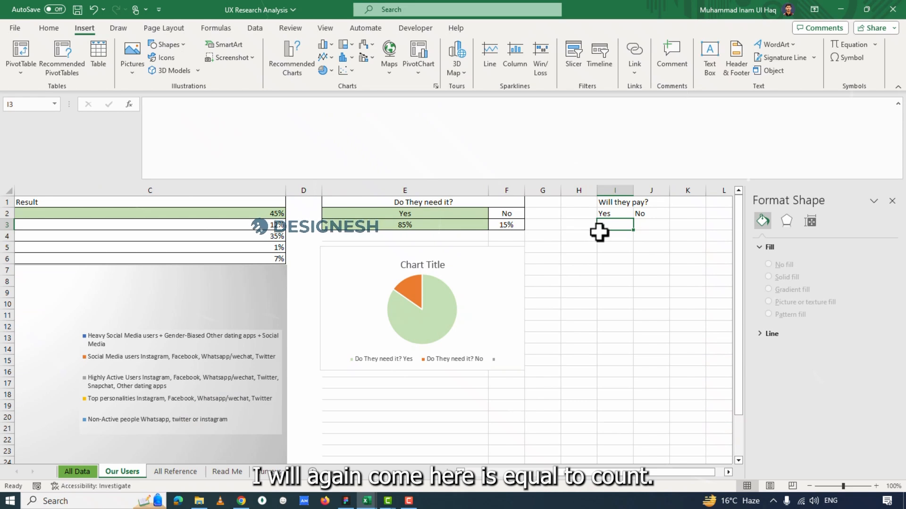
pyautogui.write('=countif(')
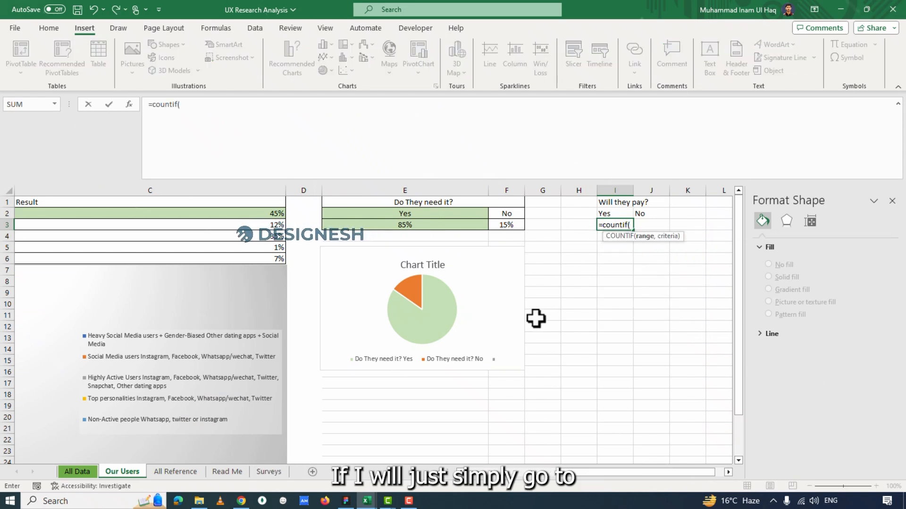
pyautogui.click(266, 475)
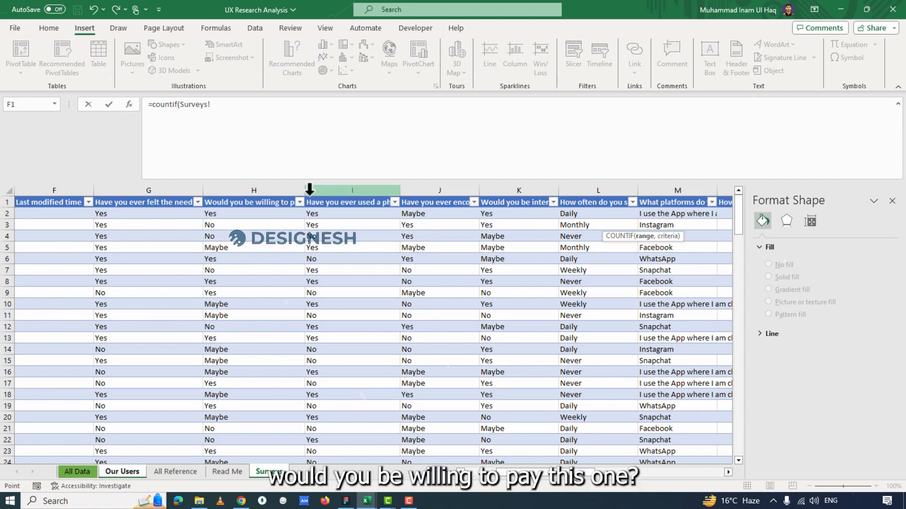
pyautogui.click(231, 184)
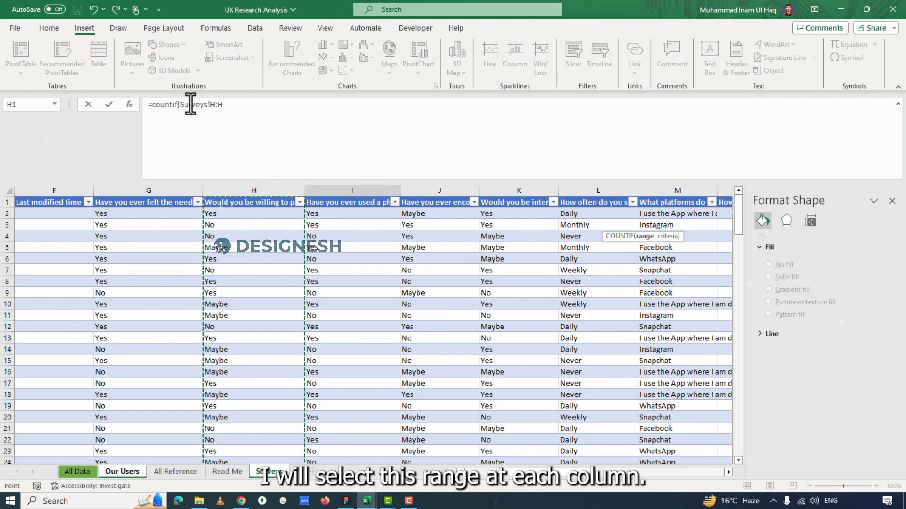
pyautogui.click(227, 106)
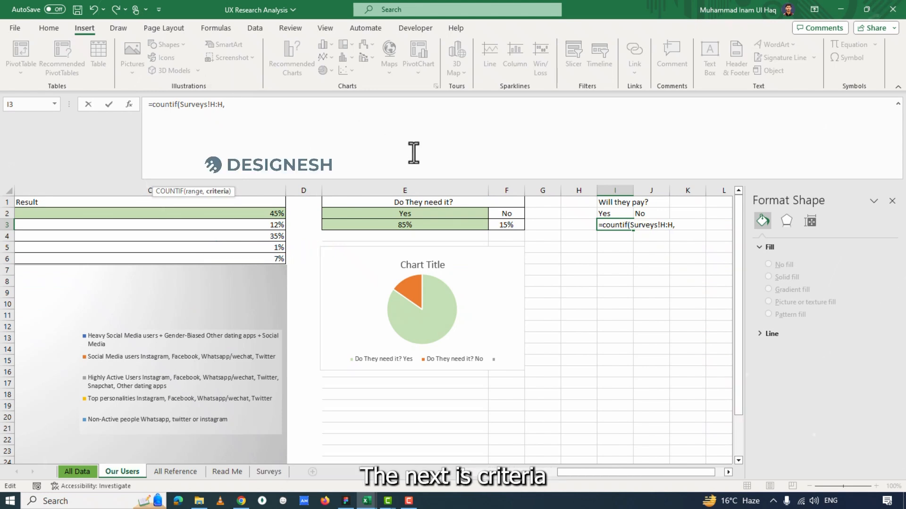
pyautogui.write(',')
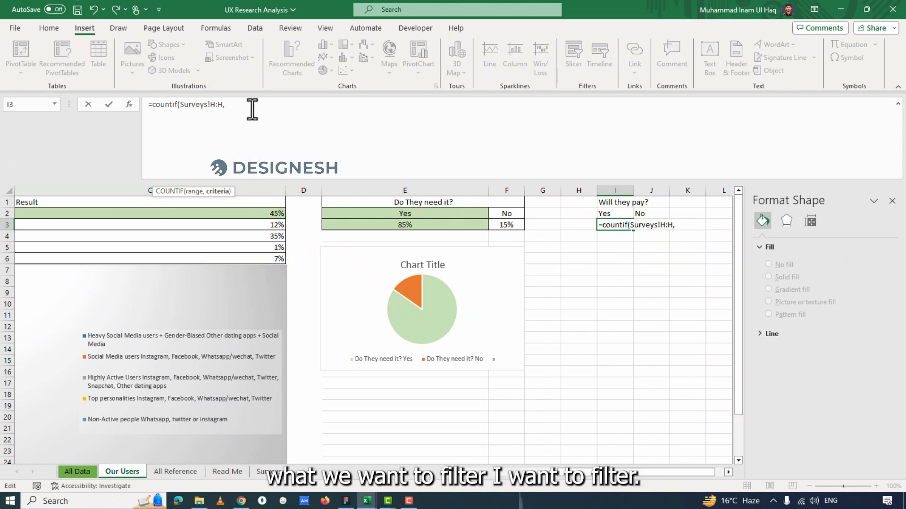
pyautogui.write('"Yes')
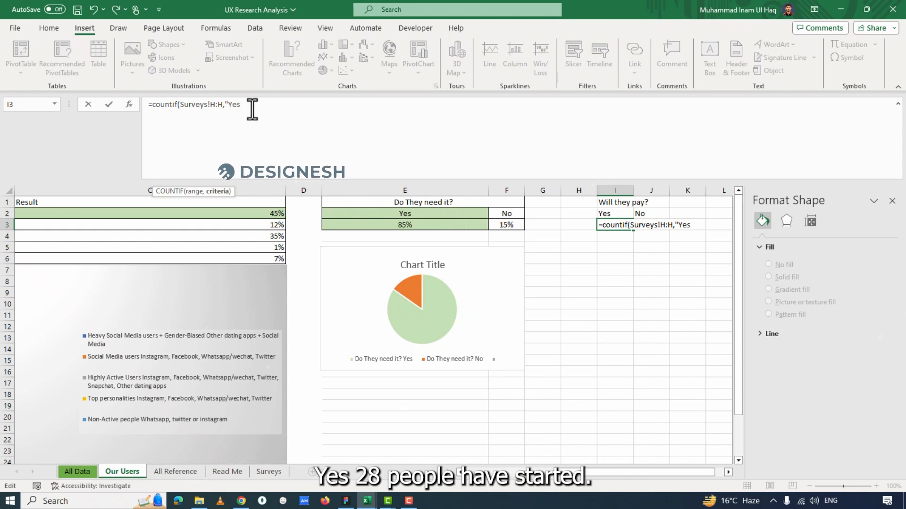
pyautogui.press('Return')
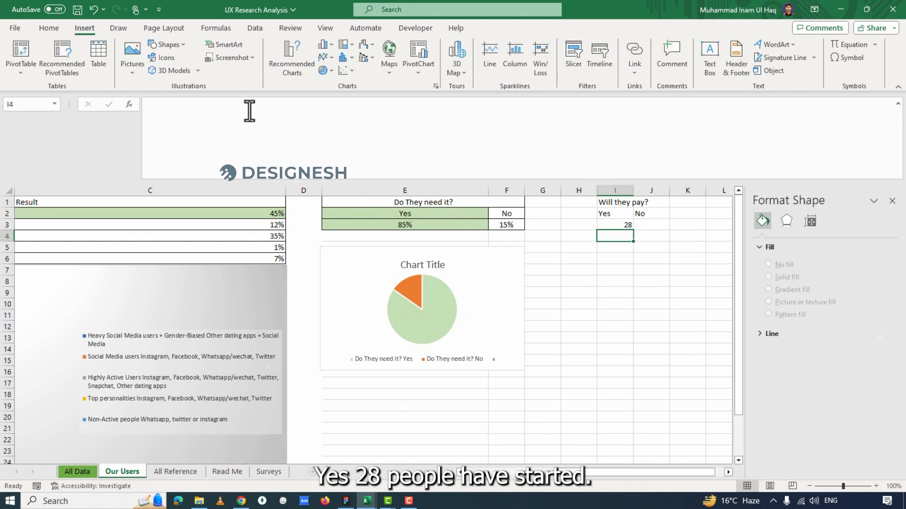
# Add Maybe as a third option in cell K2 of the "Will they pay?" table.
pyautogui.click(621, 226)
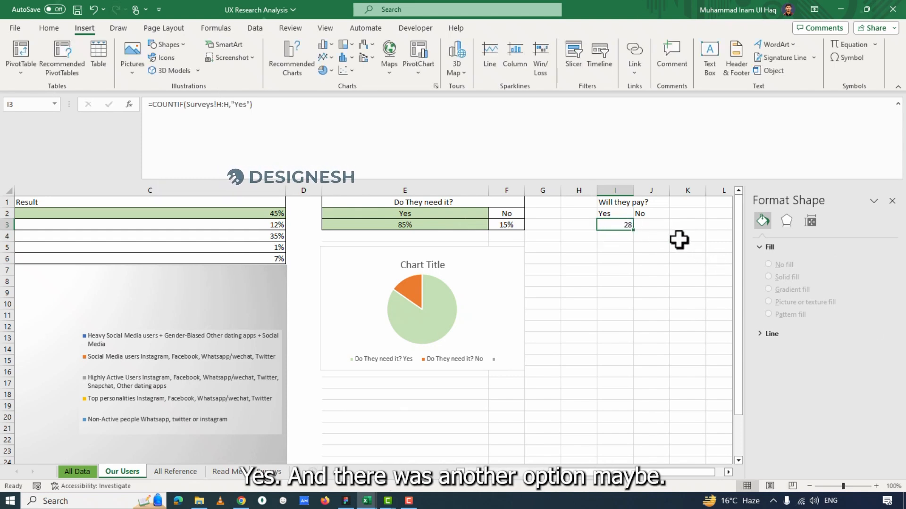
pyautogui.click(679, 214)
pyautogui.write('Maybe')
pyautogui.click(645, 226)
pyautogui.click(618, 224)
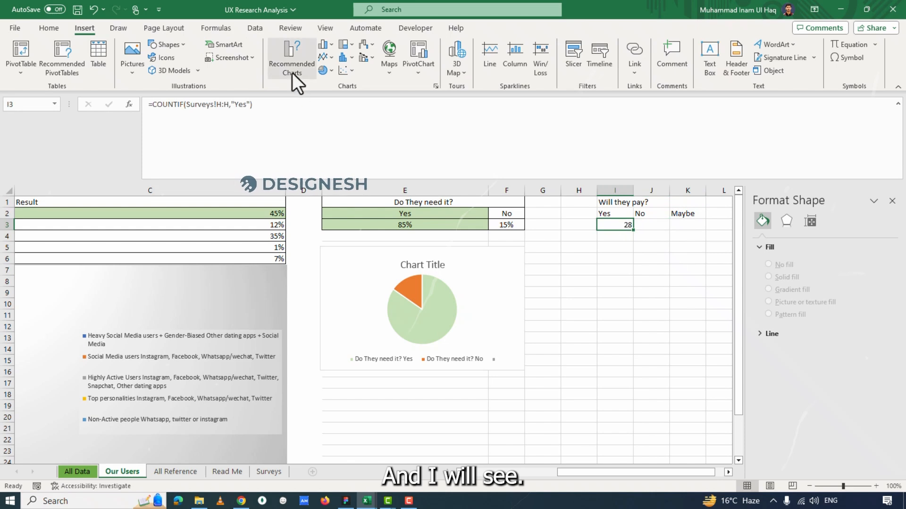
pyautogui.moveTo(290, 104); pyautogui.dragTo(13, 104)
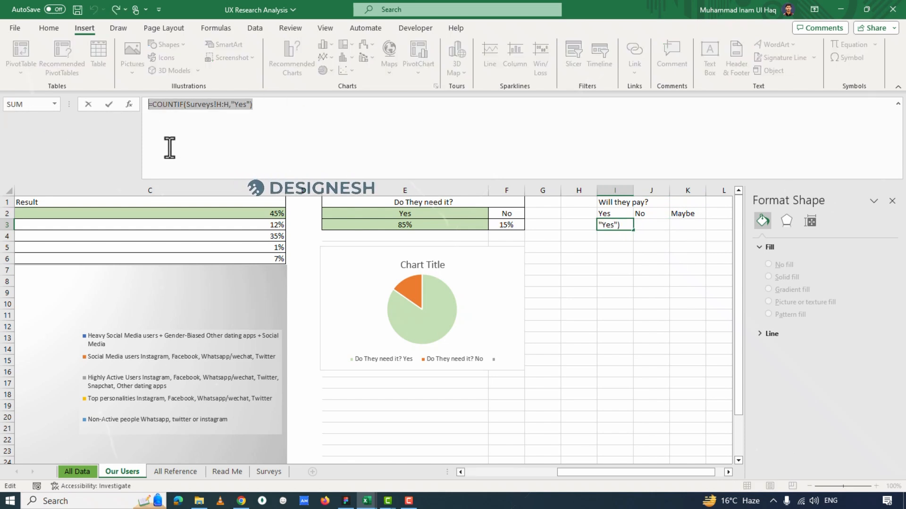
pyautogui.click(595, 243)
# Divide the Yes count in cell I3 by the number of all text entries in the column, using COUNTIF(Surveys!H:H,"*").
pyautogui.click(608, 223)
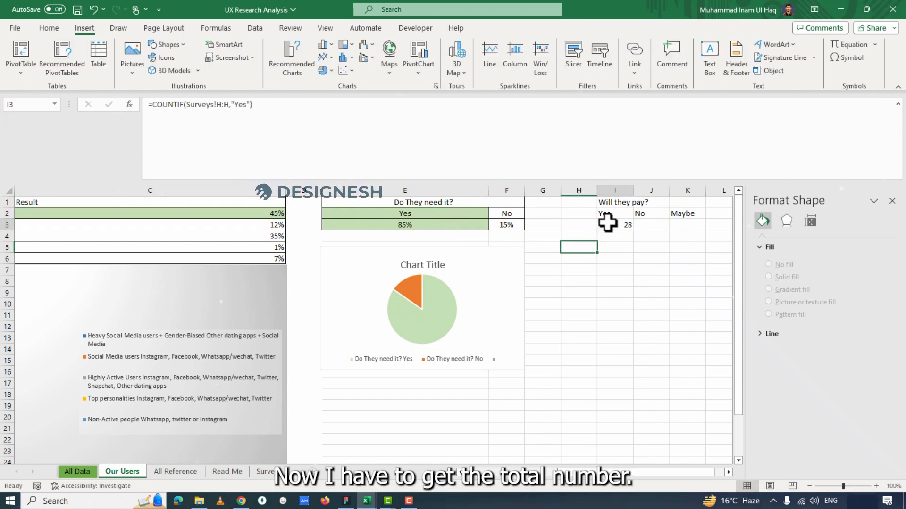
pyautogui.click(325, 115)
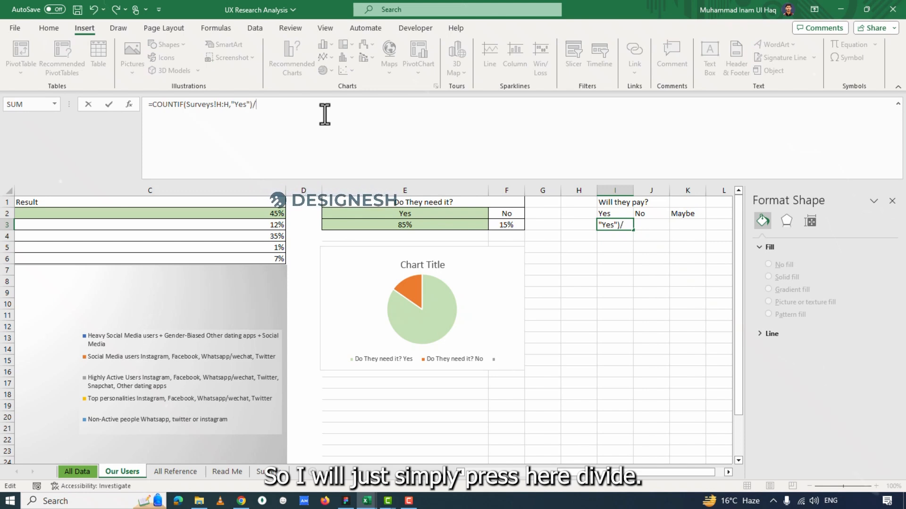
pyautogui.write('cou')
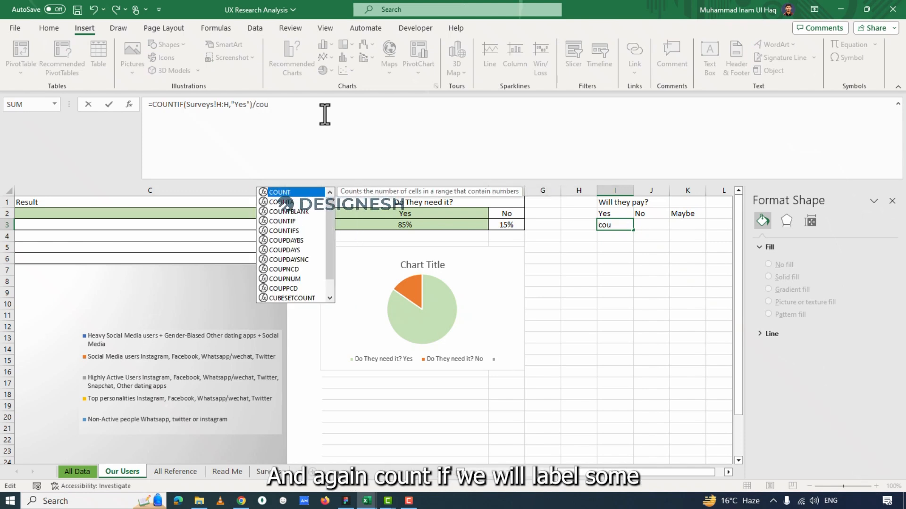
pyautogui.write('ntif(')
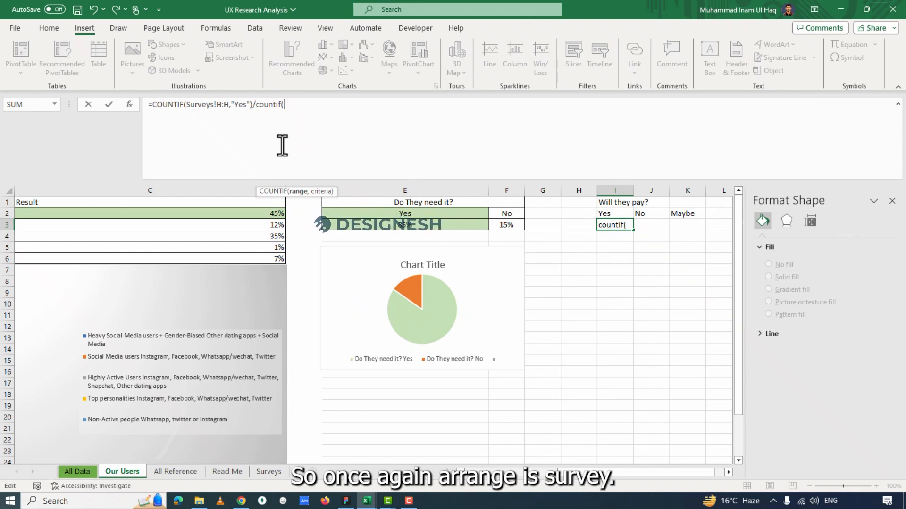
pyautogui.click(269, 472)
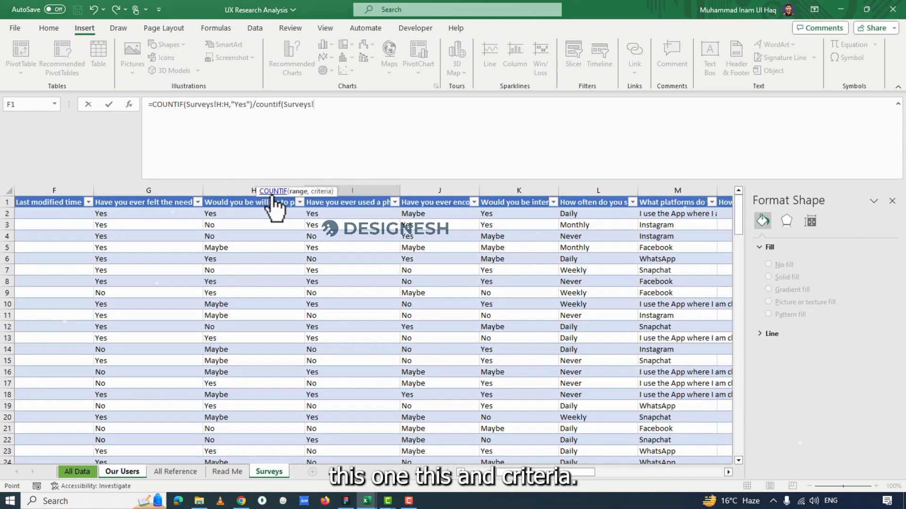
pyautogui.click(237, 189)
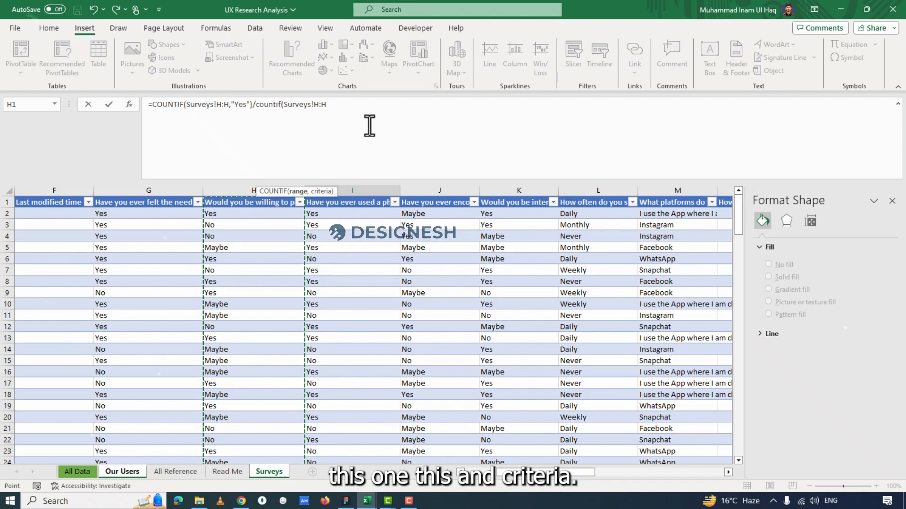
pyautogui.write(',')
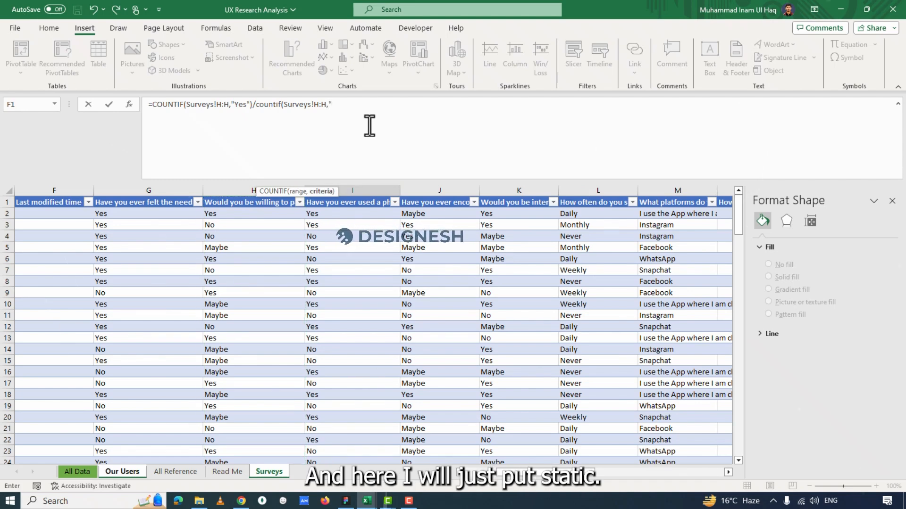
pyautogui.write('"*')
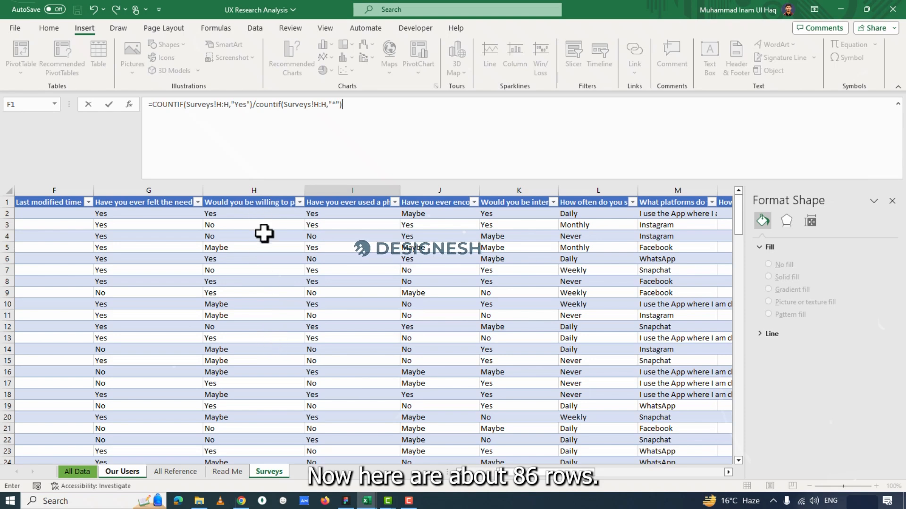
pyautogui.press('Return')
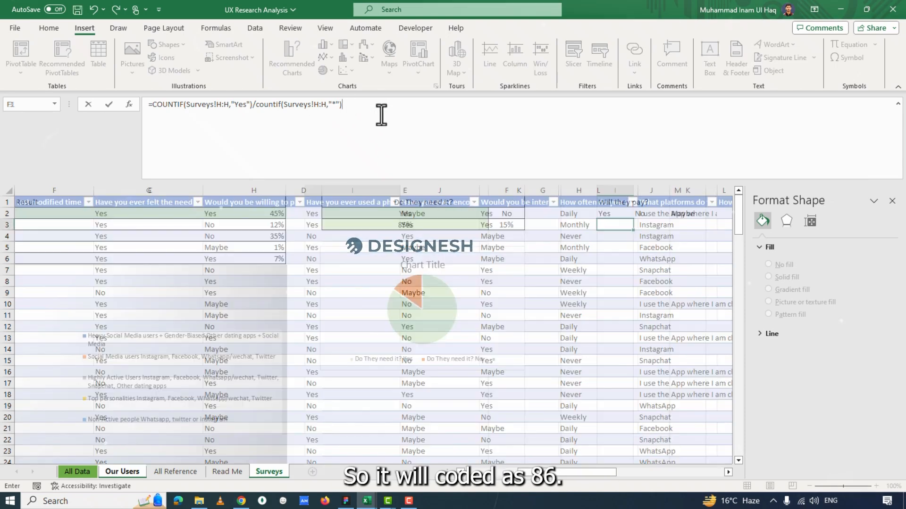
# Exclude the header row from I3's total by changing the divisor to (COUNTIF(Surveys!H:H,"*")-1).
pyautogui.click(614, 225)
pyautogui.press('F2')
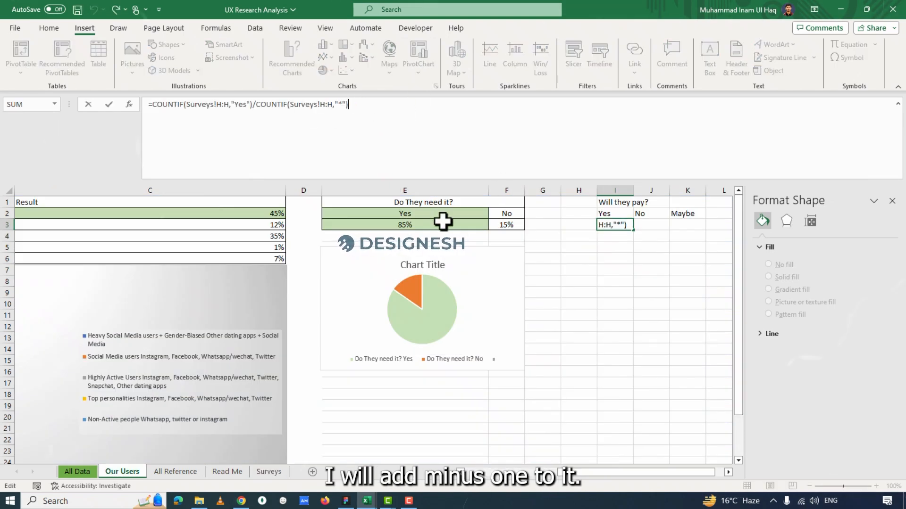
pyautogui.write('-10')
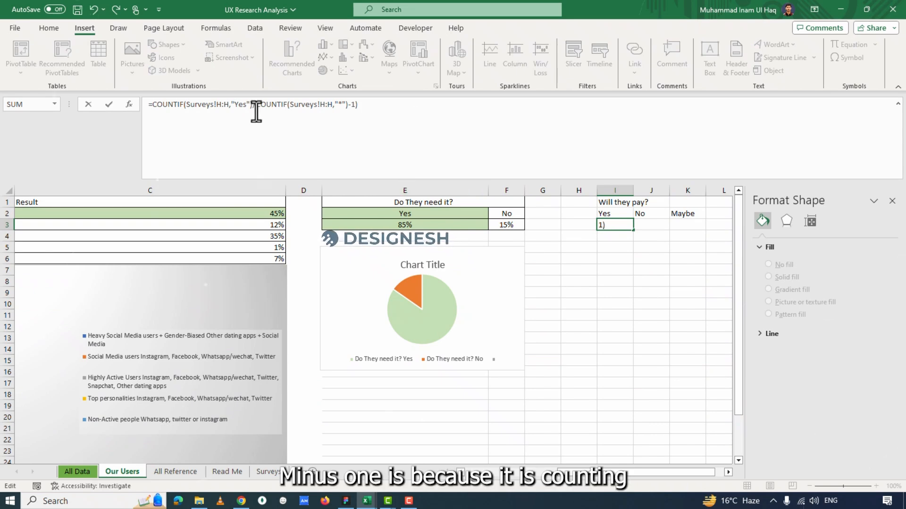
pyautogui.press('Return')
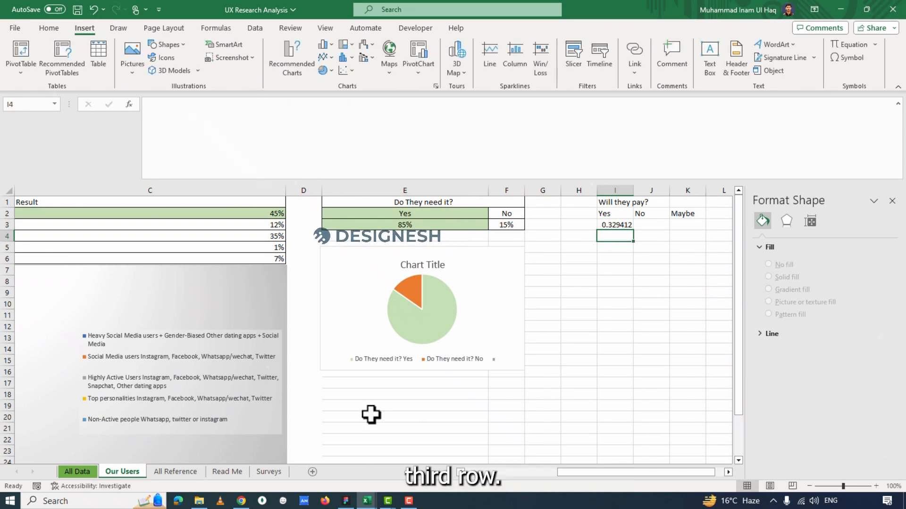
# Check the extent of the willingness-to-pay answers below the header in Surveys column H, and return to the Our Users sheet.
pyautogui.click(268, 472)
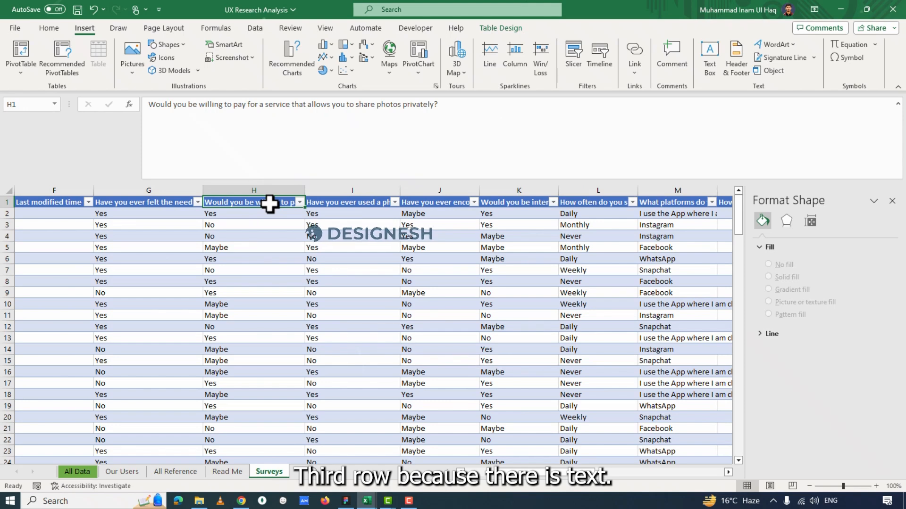
pyautogui.click(236, 217)
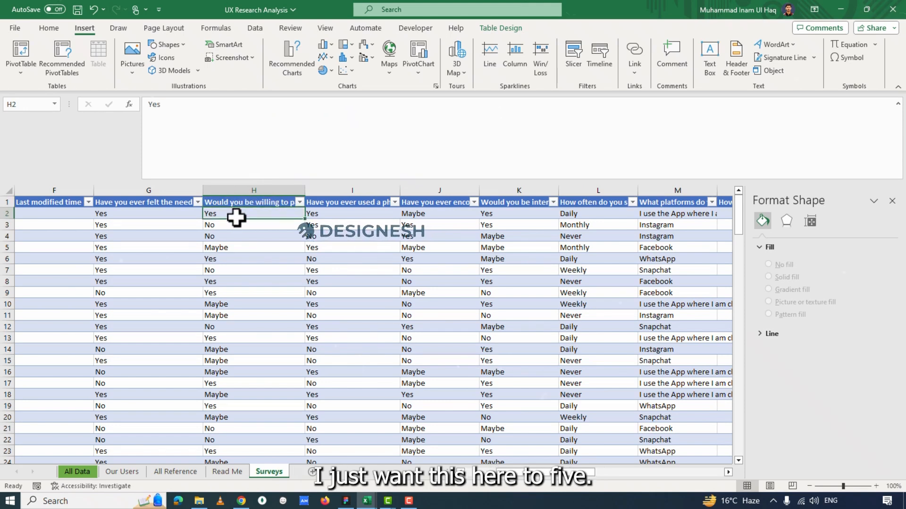
pyautogui.hotkey('ctrl', 'shift', 'Down')
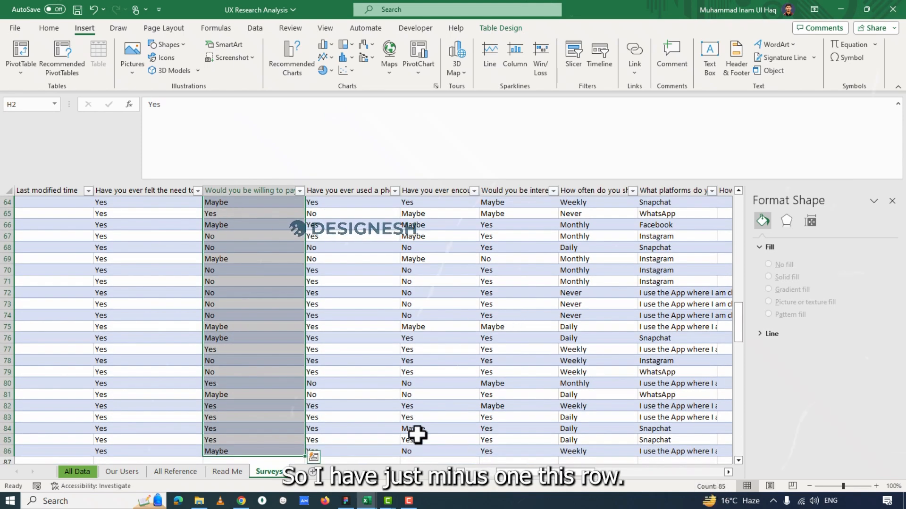
pyautogui.moveTo(735, 339); pyautogui.dragTo(732, 198)
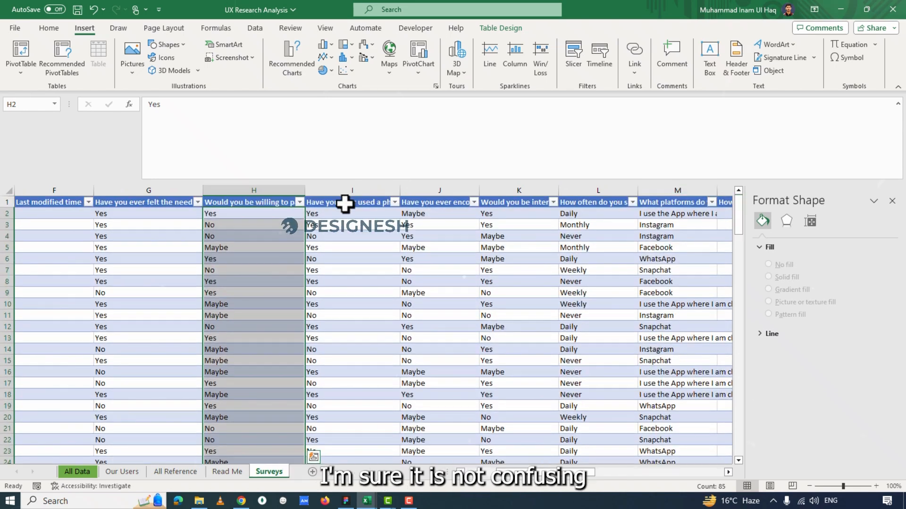
pyautogui.click(264, 202)
pyautogui.click(133, 473)
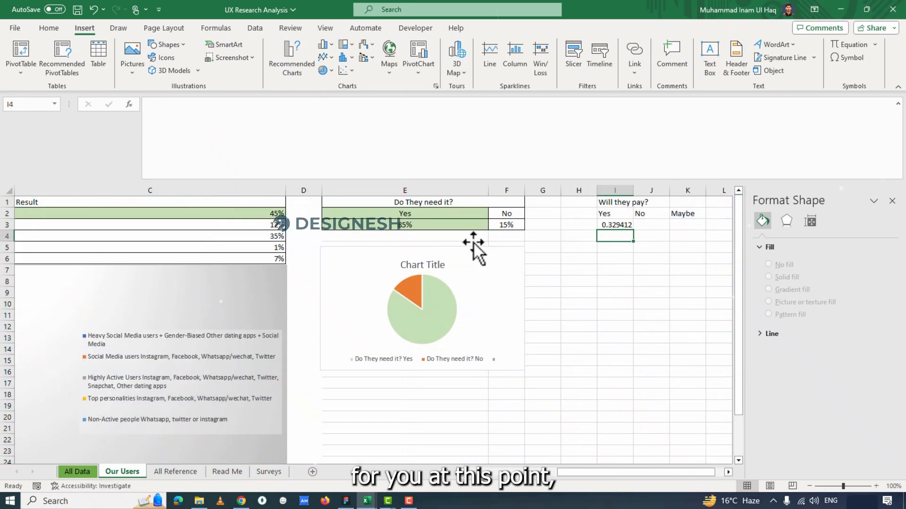
# Format the Yes result in cell I3 of the "Will they pay?" table as a percentage.
pyautogui.click(608, 226)
pyautogui.click(48, 28)
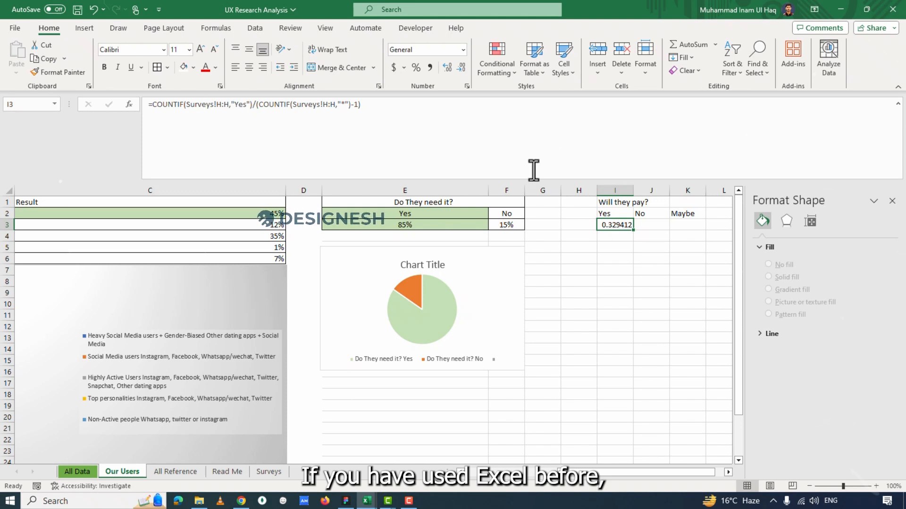
pyautogui.click(415, 66)
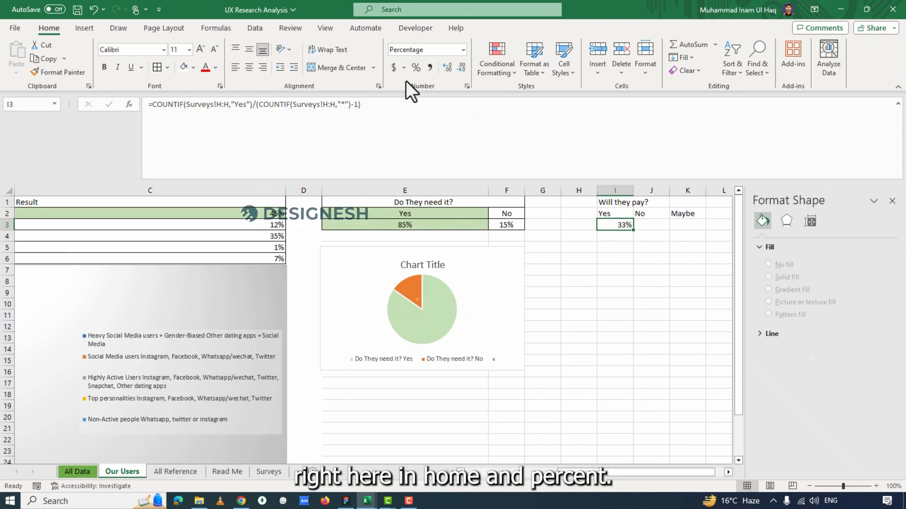
pyautogui.click(623, 248)
# Copy the formula text from I3 into cell J3 under No, keeping its references unchanged.
pyautogui.click(619, 226)
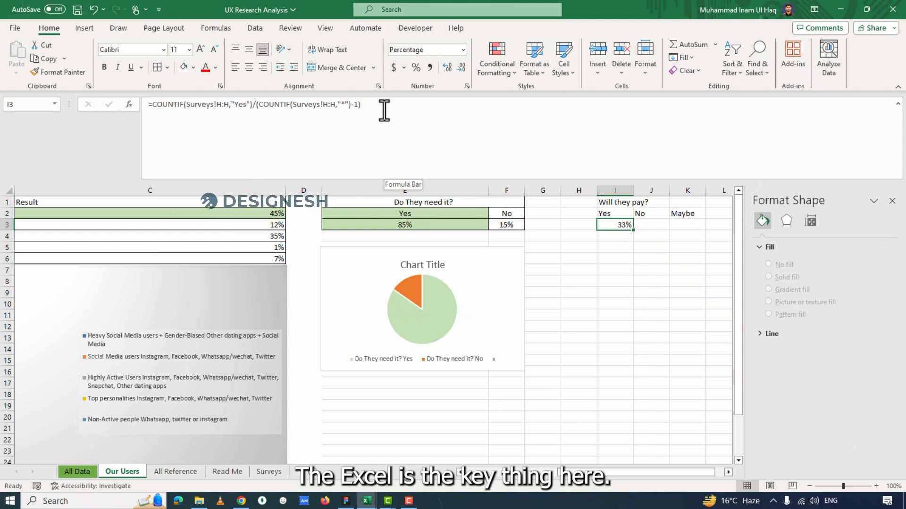
pyautogui.moveTo(384, 110); pyautogui.dragTo(156, 77)
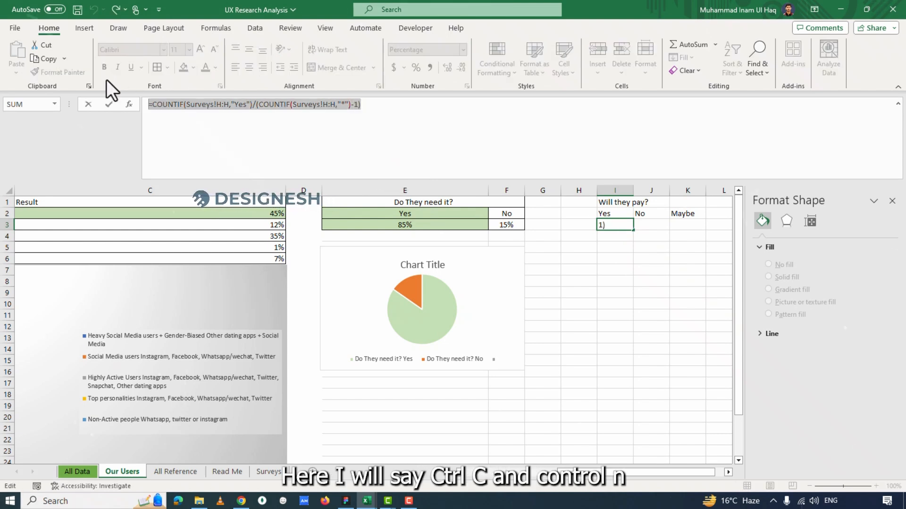
pyautogui.hotkey('ctrl', 'c')
pyautogui.press('Escape')
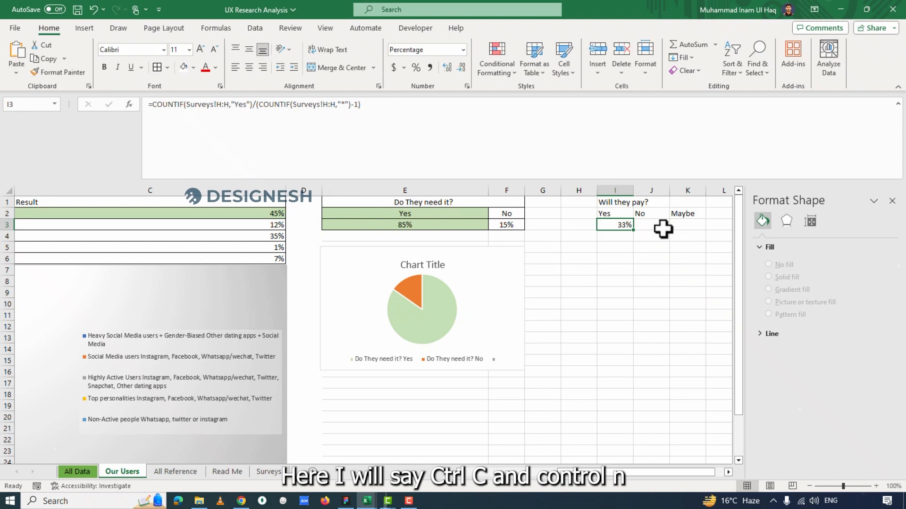
pyautogui.click(662, 228)
pyautogui.hotkey('ctrl', 'v')
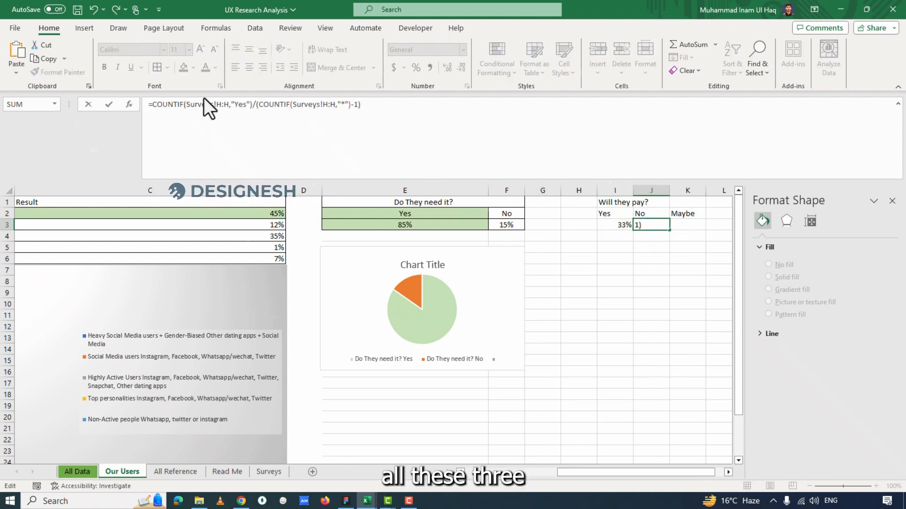
pyautogui.press('Return')
# Apply I3's percentage formatting to cell J3 with Format Painter.
pyautogui.click(655, 225)
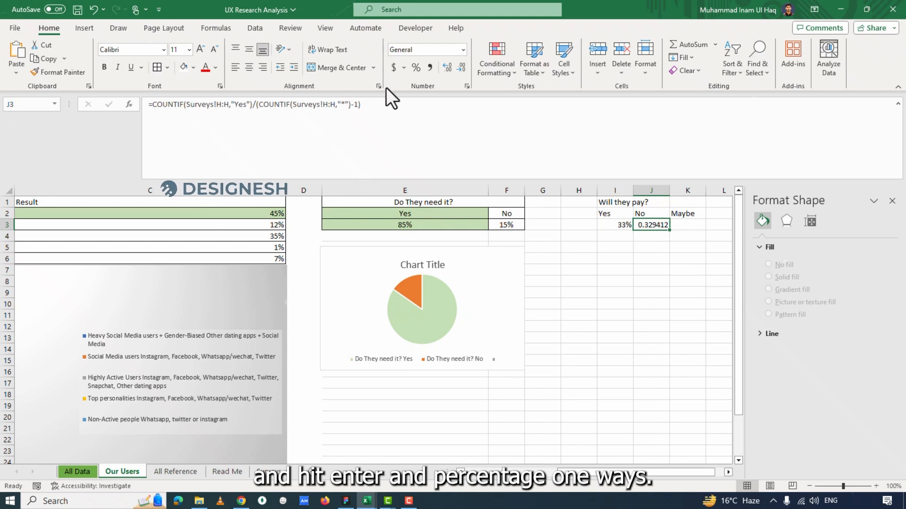
pyautogui.click(615, 224)
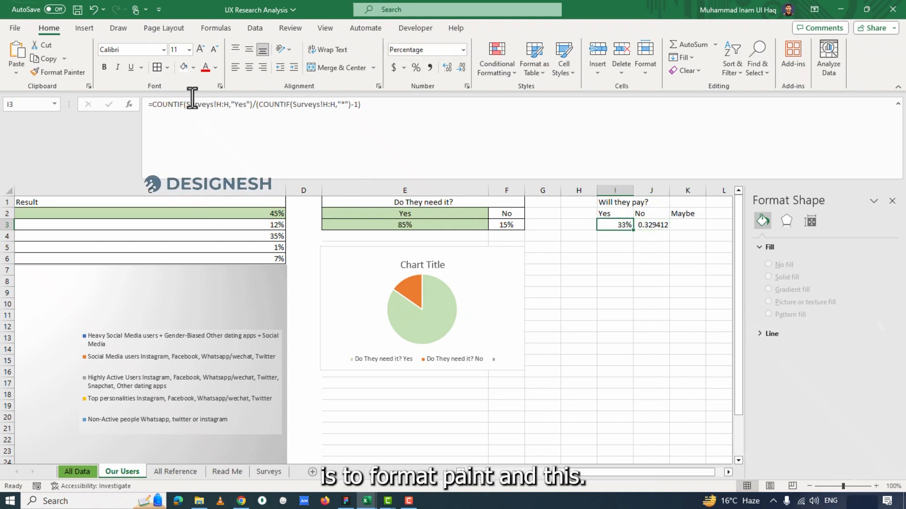
pyautogui.click(59, 72)
pyautogui.click(651, 225)
pyautogui.click(652, 257)
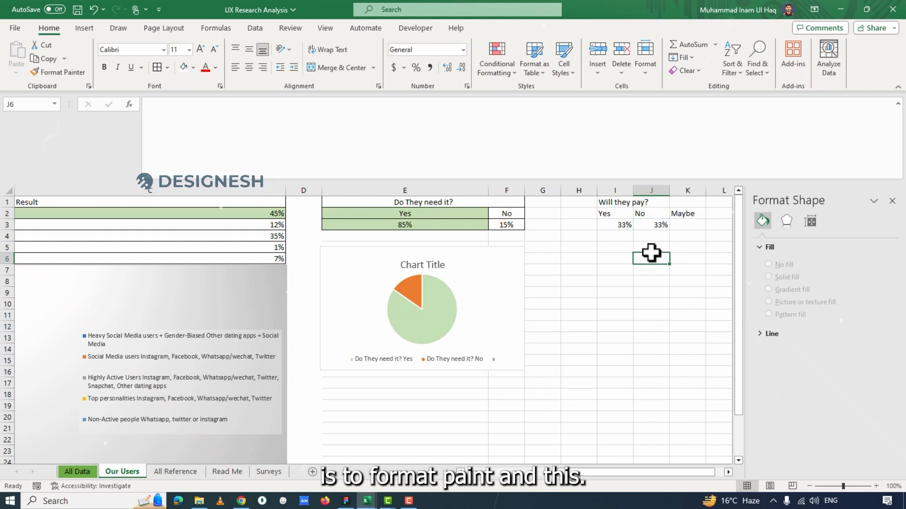
# Change the first COUNTIF criterion in J3's formula to "No".
pyautogui.click(653, 225)
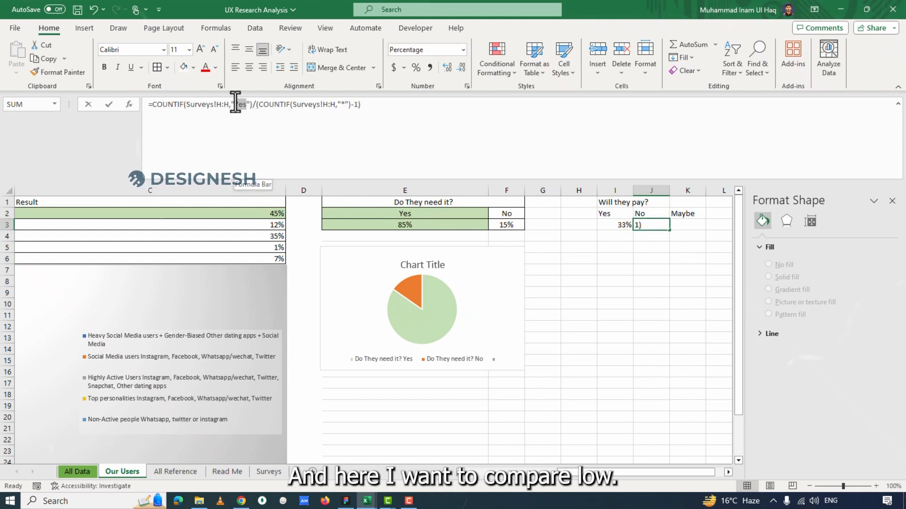
pyautogui.doubleClick(239, 104)
pyautogui.write('No')
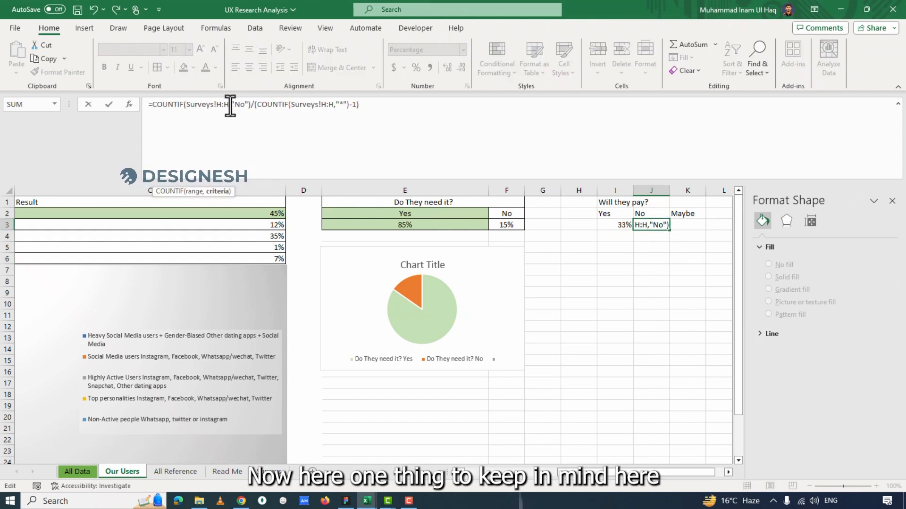
pyautogui.press('Return')
# Replace the "No" criterion in J3's first COUNTIF with a reference to header cell J2.
pyautogui.press('Up')
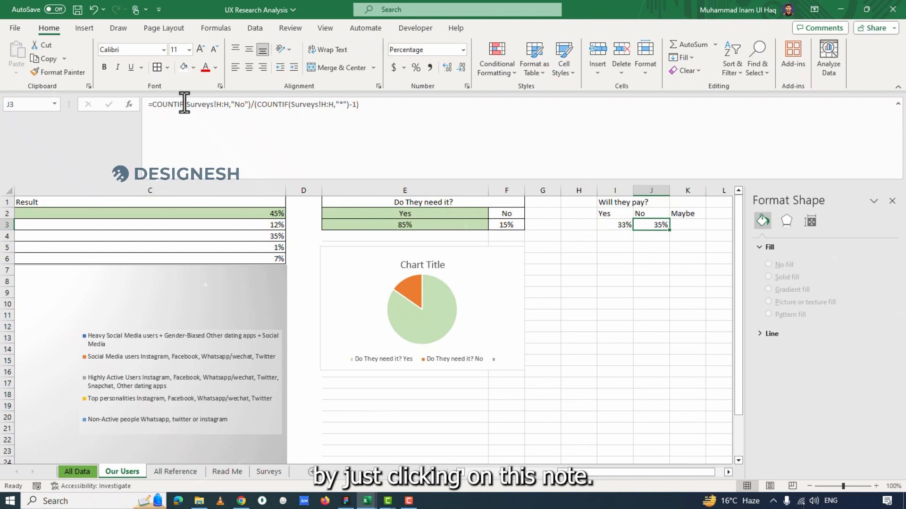
pyautogui.moveTo(237, 104); pyautogui.dragTo(249, 104)
pyautogui.press('BackSpace')
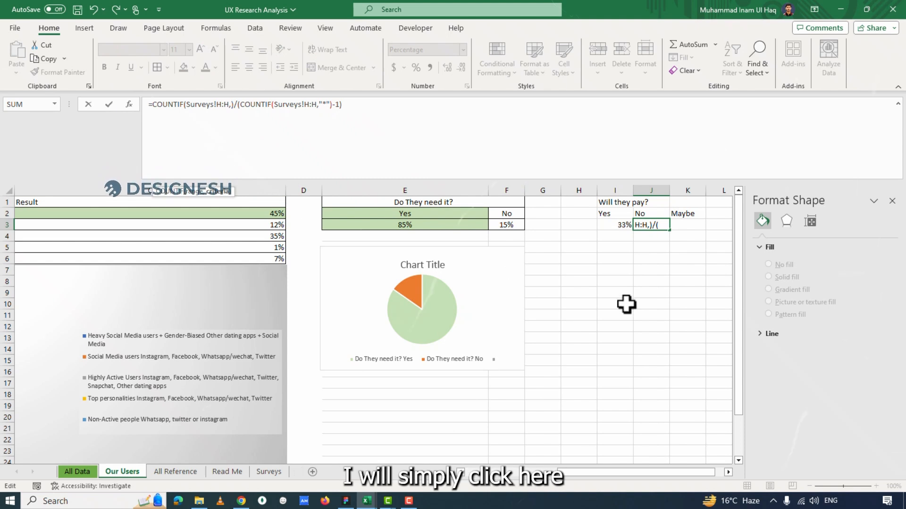
pyautogui.click(650, 225)
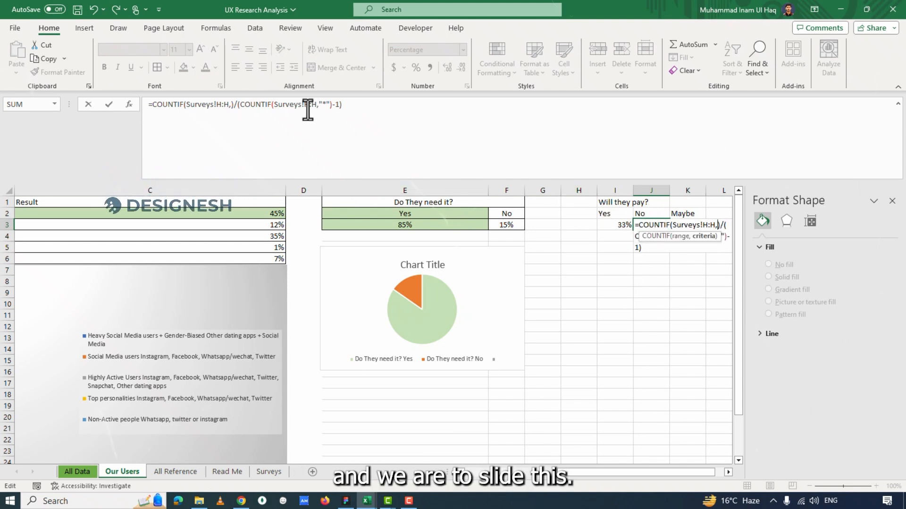
pyautogui.click(230, 105)
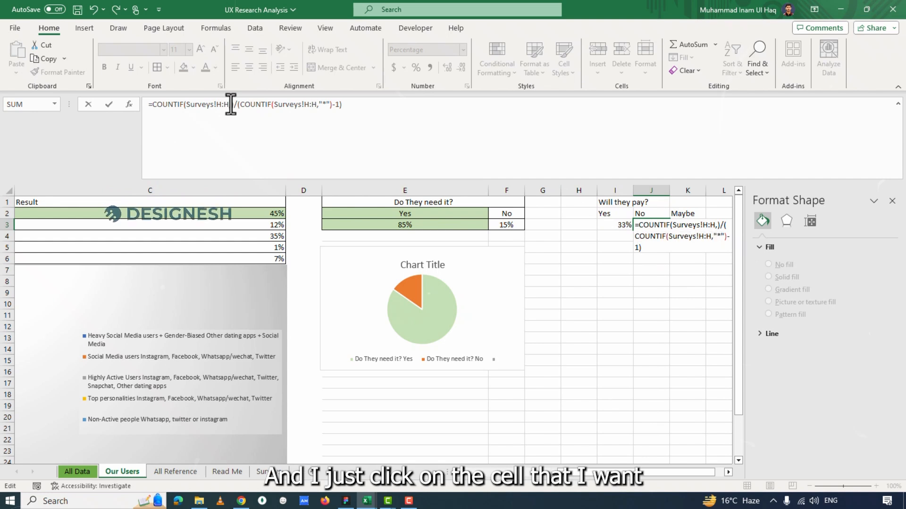
pyautogui.click(647, 213)
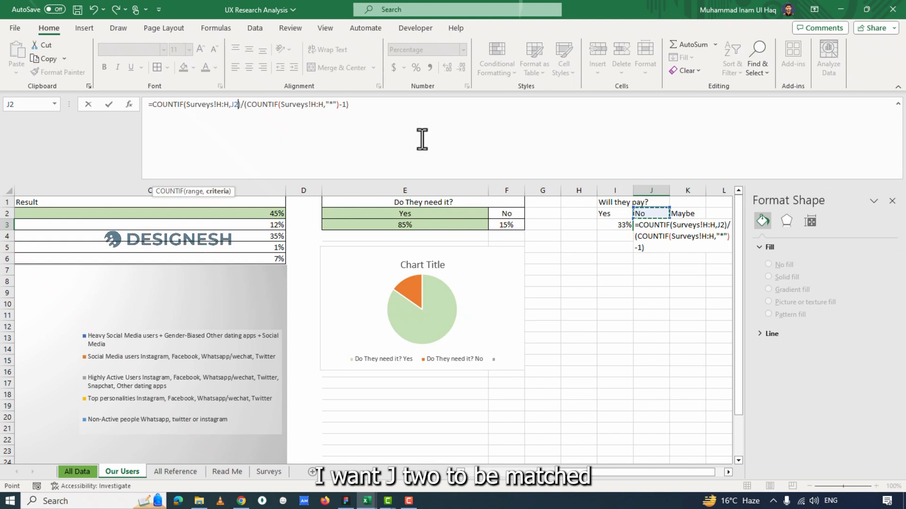
pyautogui.press('Return')
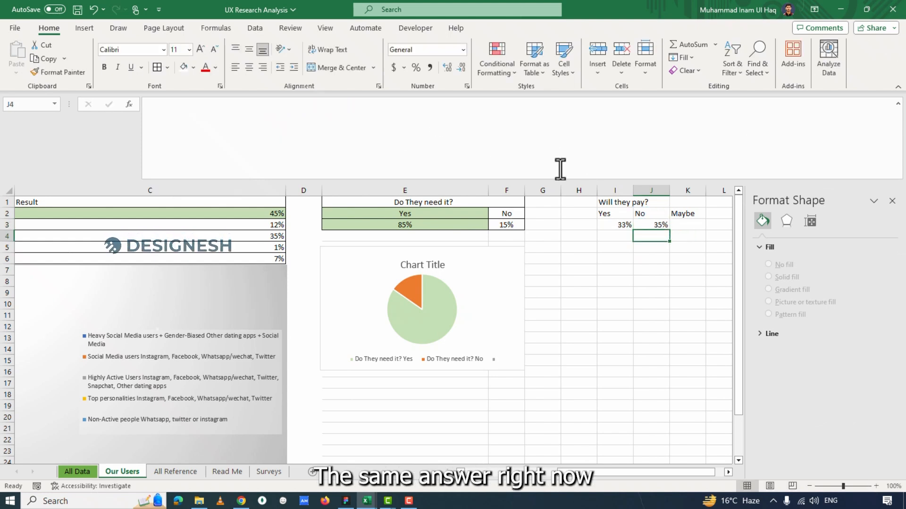
pyautogui.click(650, 225)
pyautogui.click(644, 213)
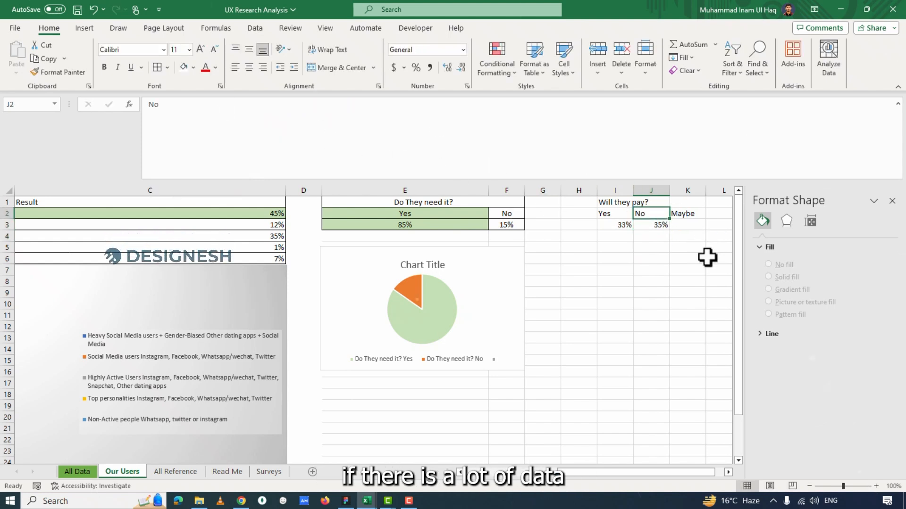
# Fill J3's formula down through J6 and inspect the cell references in the copies.
pyautogui.click(649, 225)
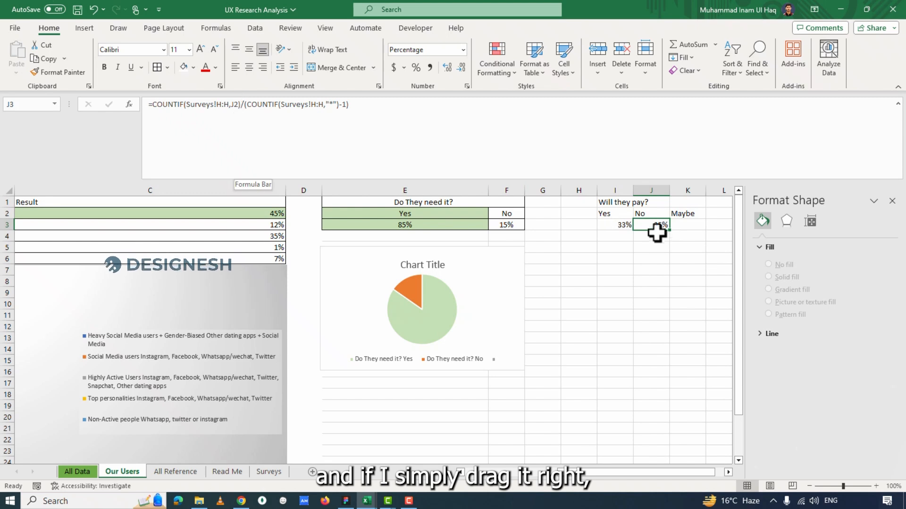
pyautogui.moveTo(669, 232); pyautogui.dragTo(668, 267)
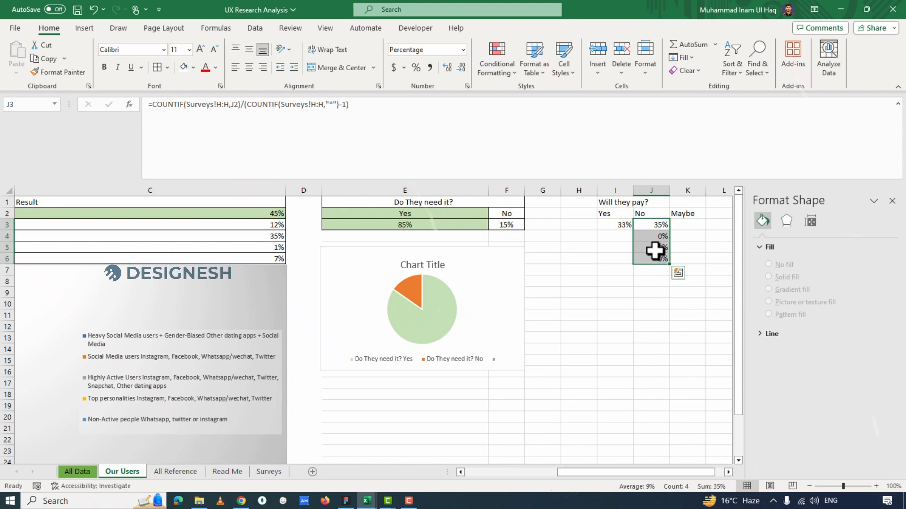
pyautogui.click(649, 226)
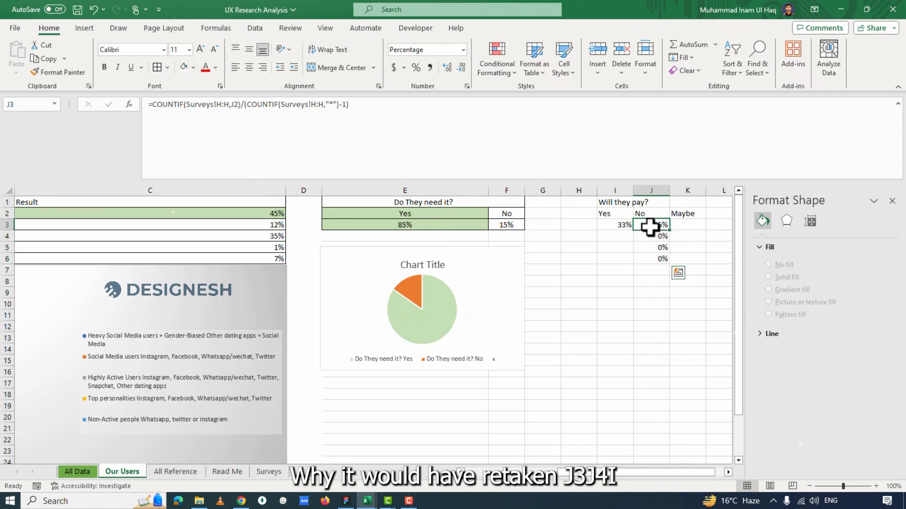
pyautogui.click(657, 240)
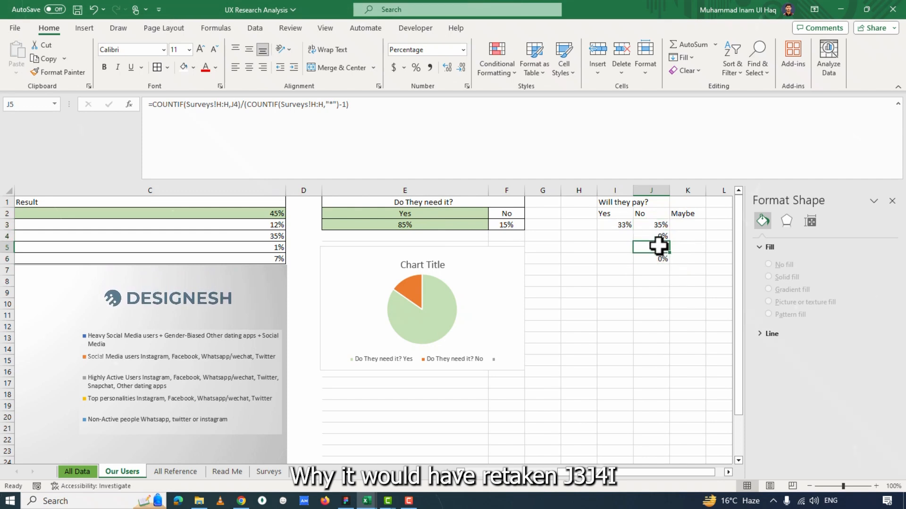
pyautogui.click(651, 229)
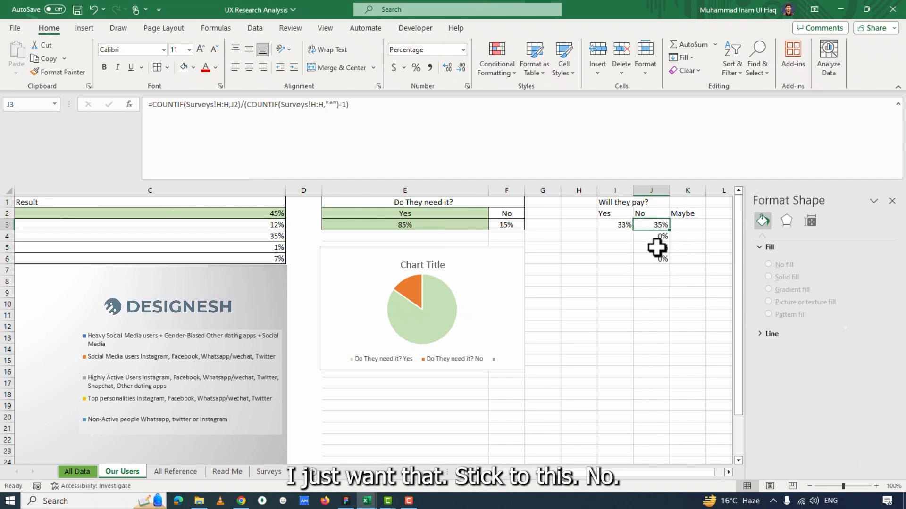
# Make the J2 reference in J3's formula absolute as $J$2.
pyautogui.click(234, 104)
pyautogui.doubleClick(233, 104)
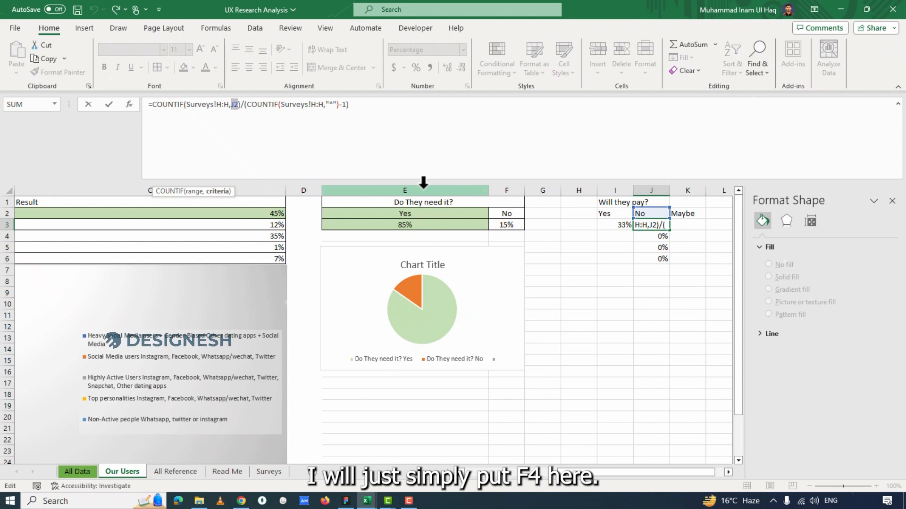
pyautogui.press('F4')
pyautogui.click(391, 129)
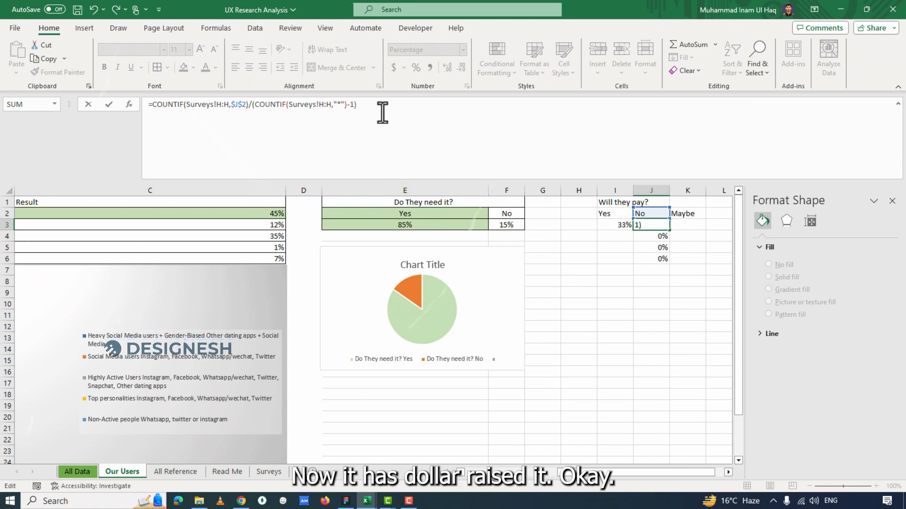
pyautogui.press('Return')
# Try filling J3's formula down through J7, and clear the copies below J3.
pyautogui.click(655, 226)
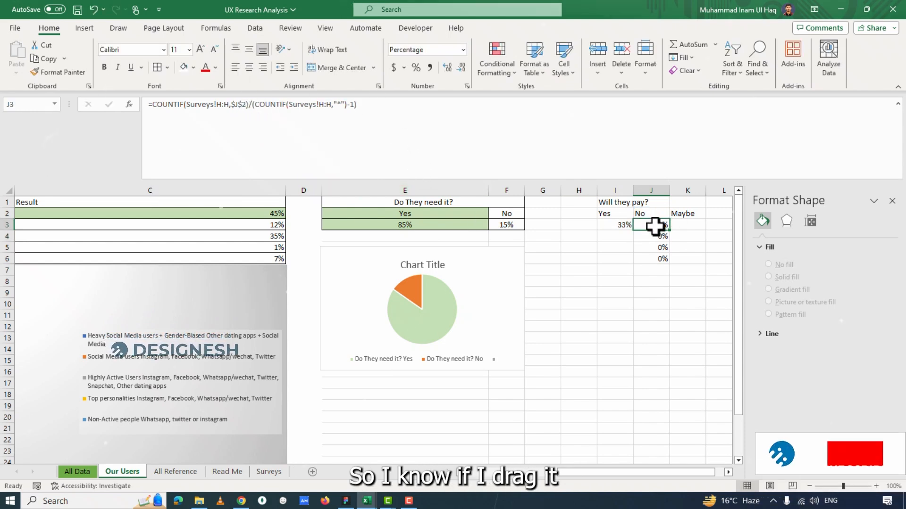
pyautogui.moveTo(670, 231); pyautogui.dragTo(661, 278)
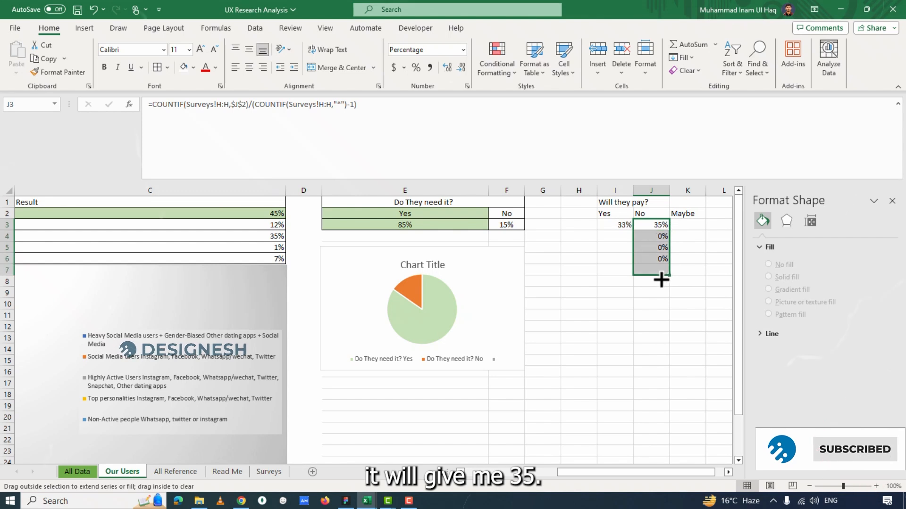
pyautogui.moveTo(647, 240); pyautogui.dragTo(646, 304)
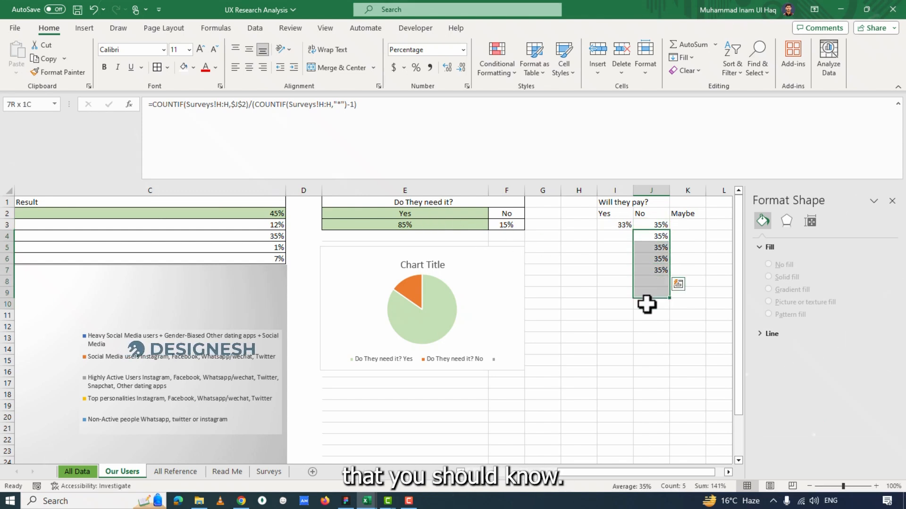
pyautogui.press('Delete')
# Copy the formula text from J3 into cell K3 under Maybe, keeping its references unchanged.
pyautogui.click(640, 225)
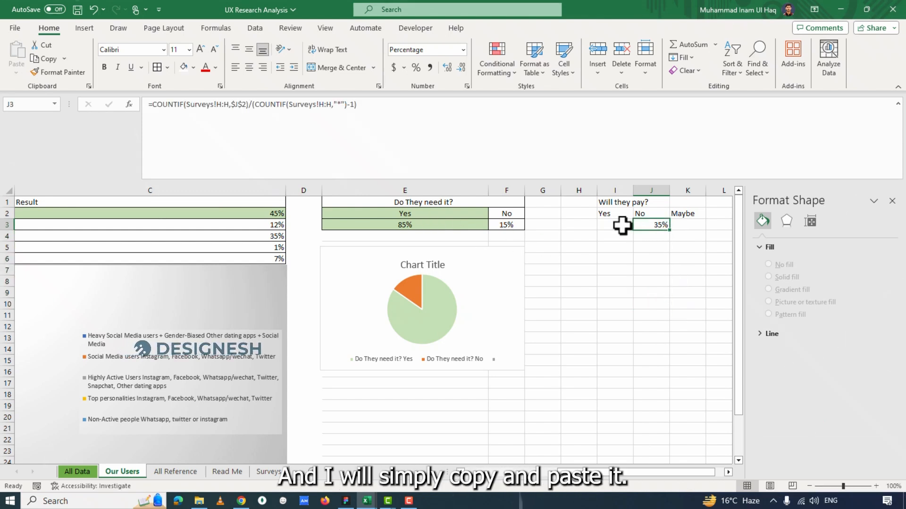
pyautogui.click(394, 113)
pyautogui.hotkey('ctrl', 'a')
pyautogui.press('Escape')
pyautogui.click(376, 111)
pyautogui.hotkey('ctrl', 'a')
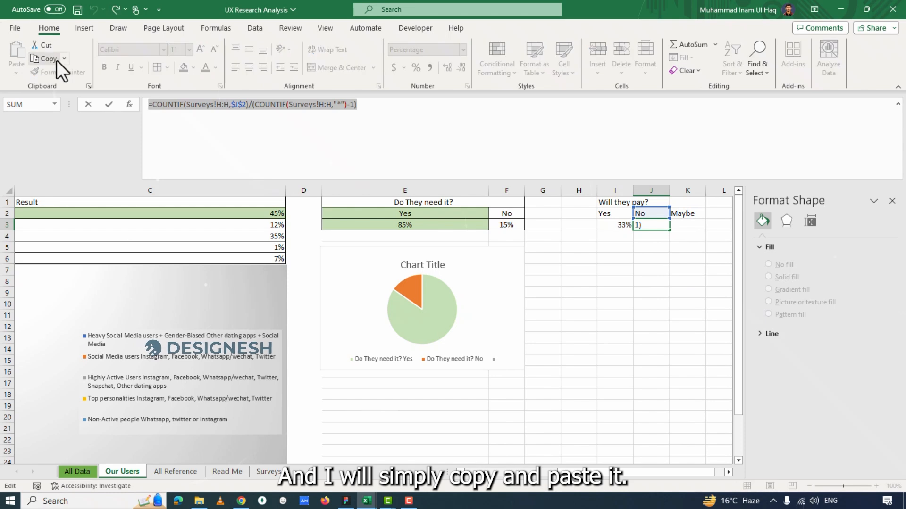
pyautogui.click(57, 62)
pyautogui.press('Escape')
pyautogui.click(688, 225)
pyautogui.click(326, 116)
pyautogui.hotkey('ctrl', 'v')
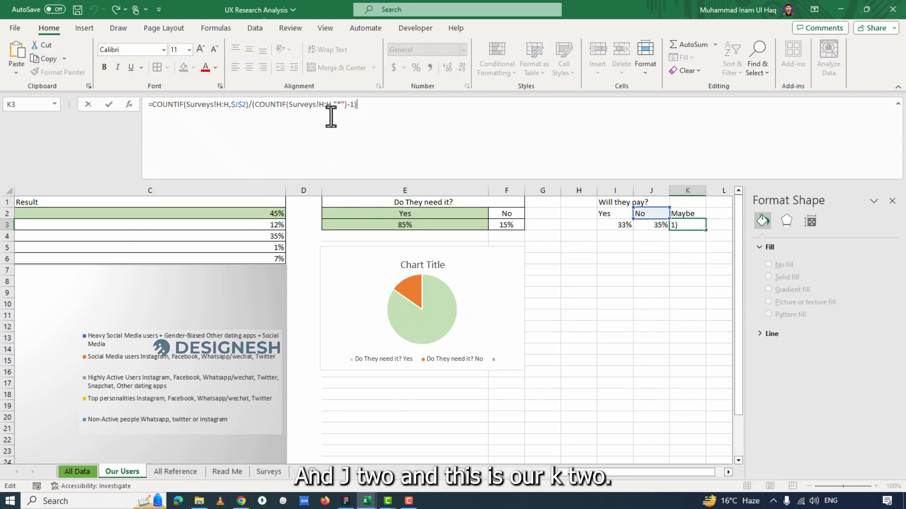
# Change the first COUNTIF criterion in K3's formula to $K$2.
pyautogui.click(233, 107)
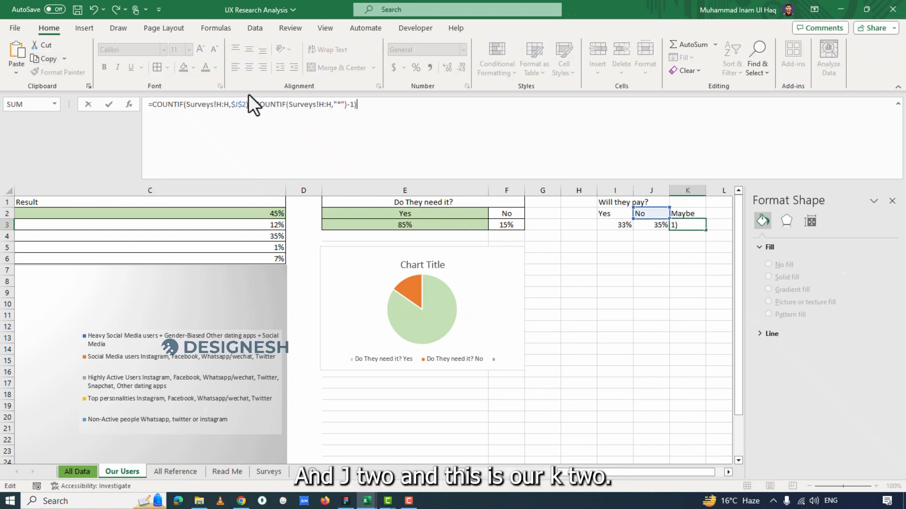
pyautogui.click(237, 105)
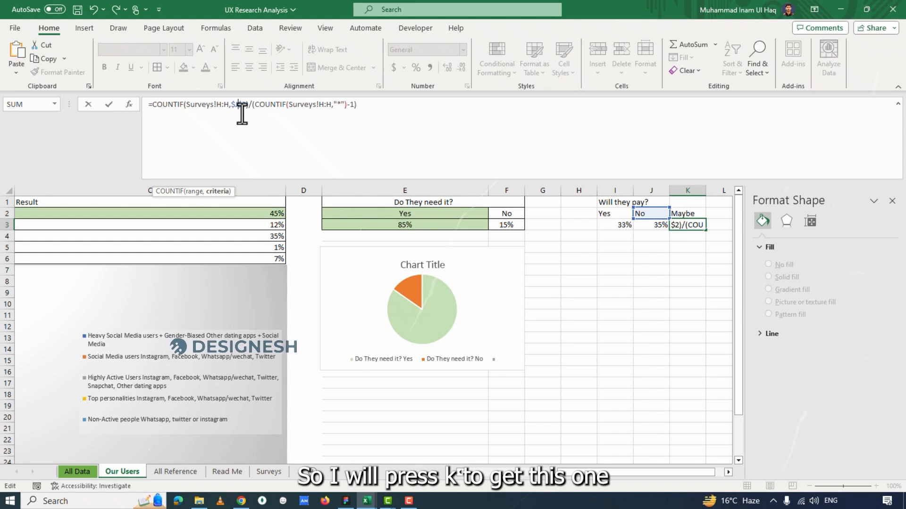
pyautogui.write('K')
pyautogui.press('Return')
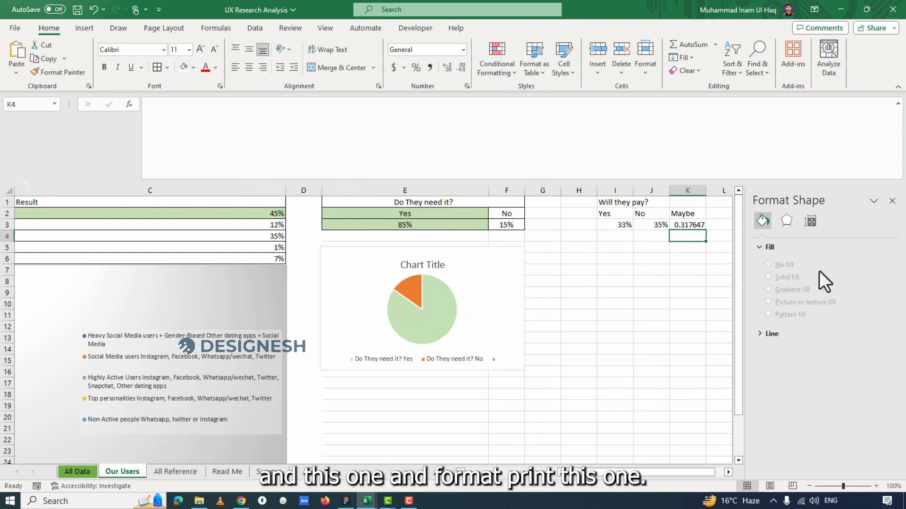
# Apply J3's percentage formatting to the Maybe result in K3 with Format Painter.
pyautogui.click(653, 225)
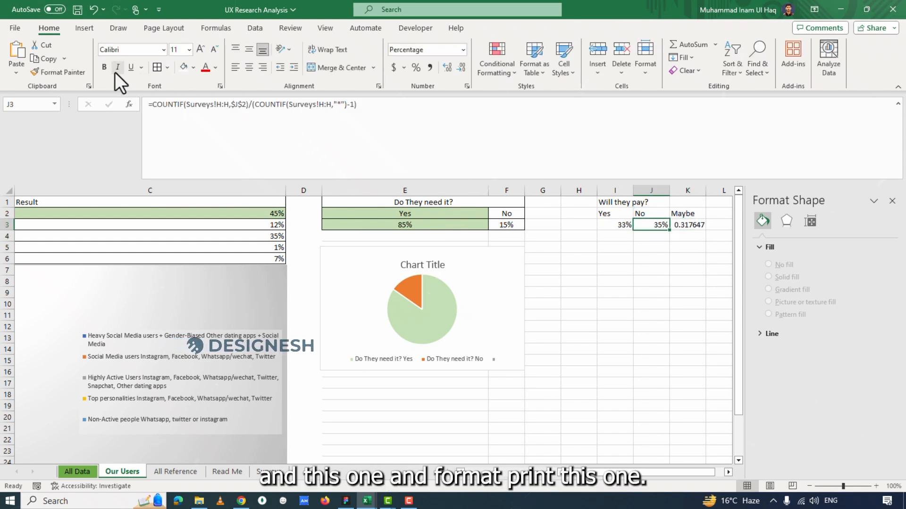
pyautogui.click(71, 72)
pyautogui.click(687, 225)
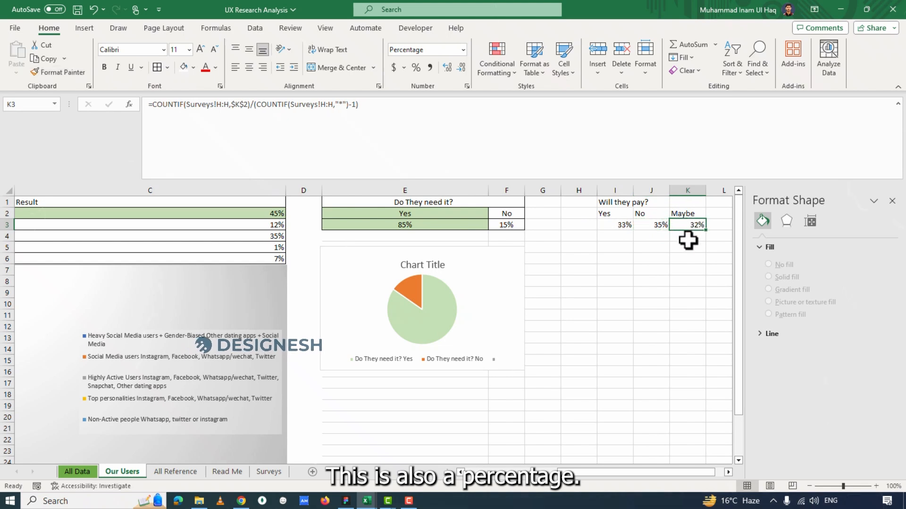
pyautogui.click(688, 239)
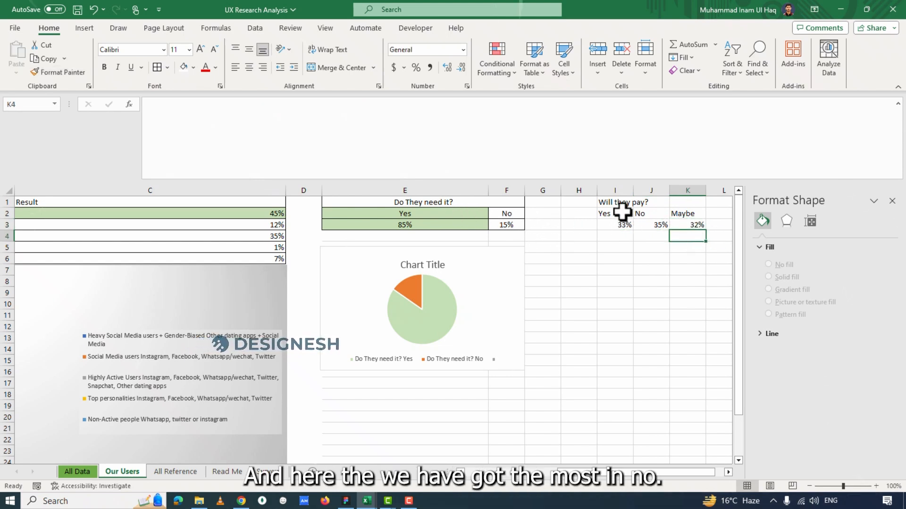
# Highlight the No header and its result in J2:J3 with a light gold fill.
pyautogui.click(368, 223)
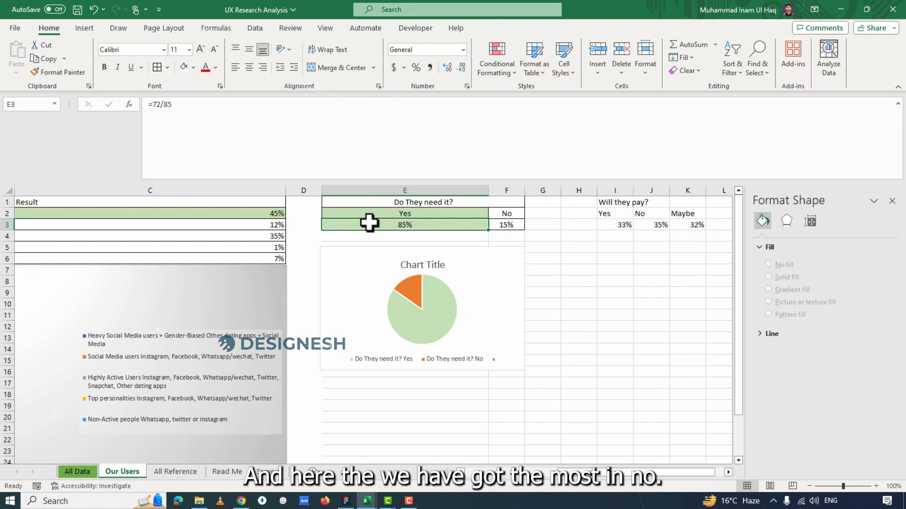
pyautogui.click(58, 72)
pyautogui.moveTo(639, 215); pyautogui.dragTo(640, 223)
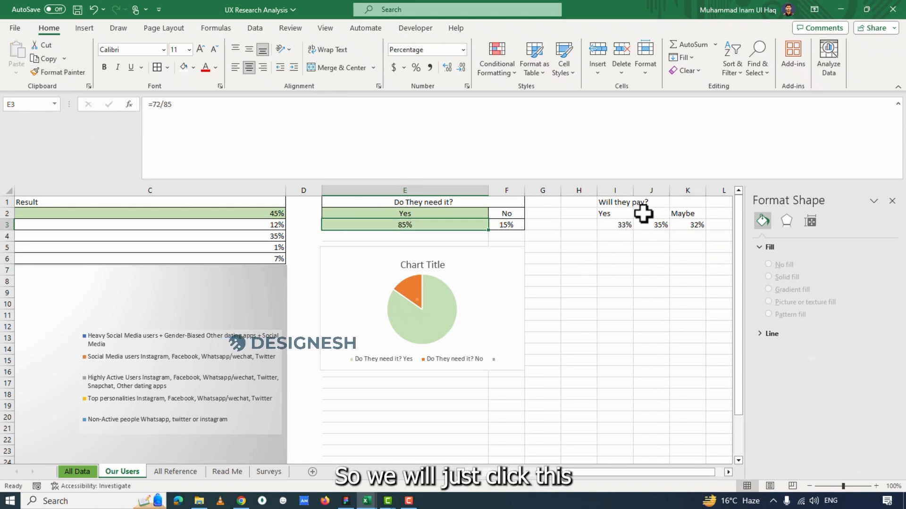
pyautogui.click(193, 67)
pyautogui.click(250, 115)
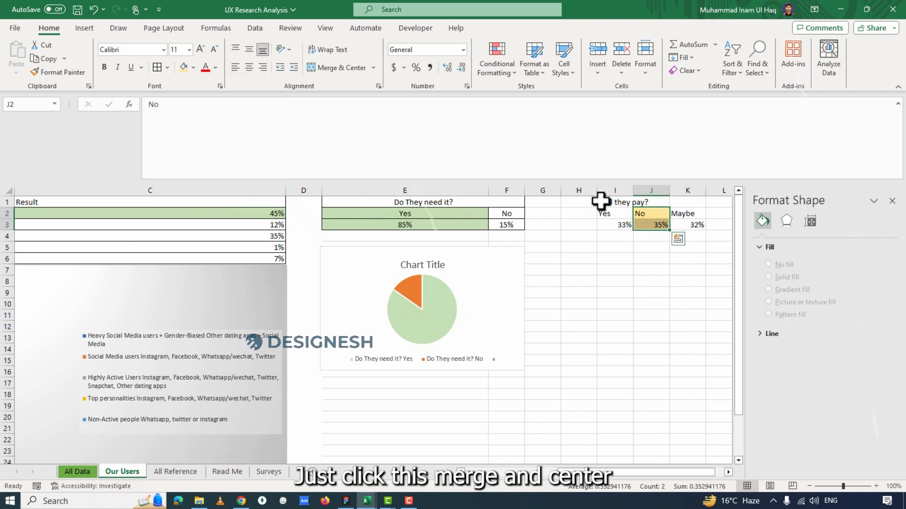
# Merge and center the "Will they pay?" title across I1:K1.
pyautogui.click(603, 204)
pyautogui.moveTo(608, 203); pyautogui.dragTo(672, 202)
pyautogui.click(325, 70)
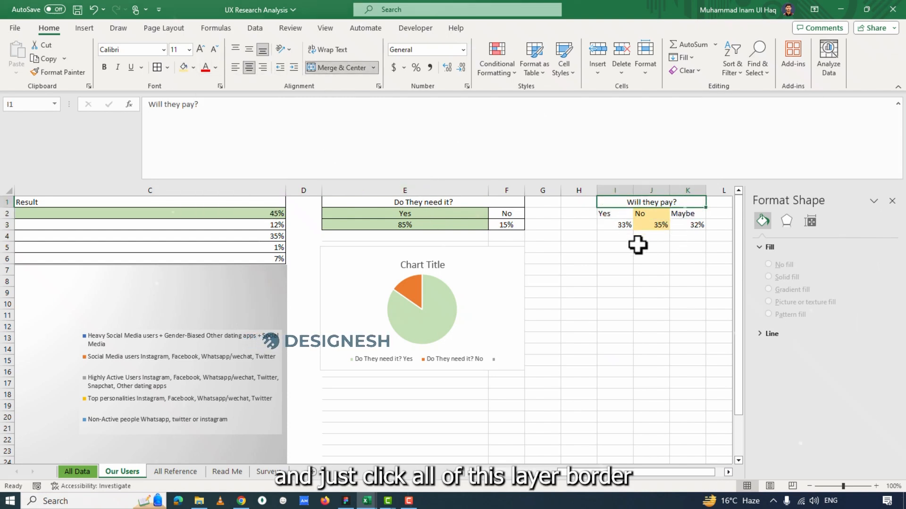
pyautogui.moveTo(608, 200); pyautogui.dragTo(697, 227)
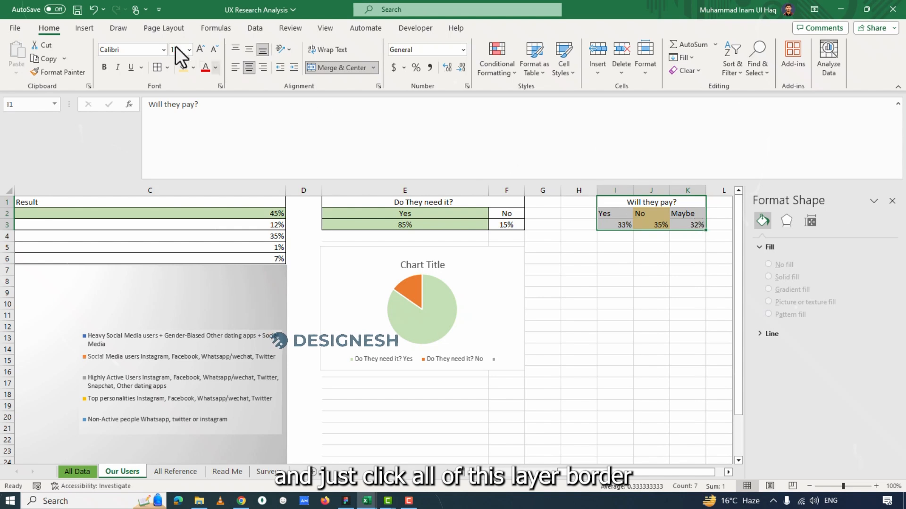
pyautogui.hotkey('ctrl', '1')
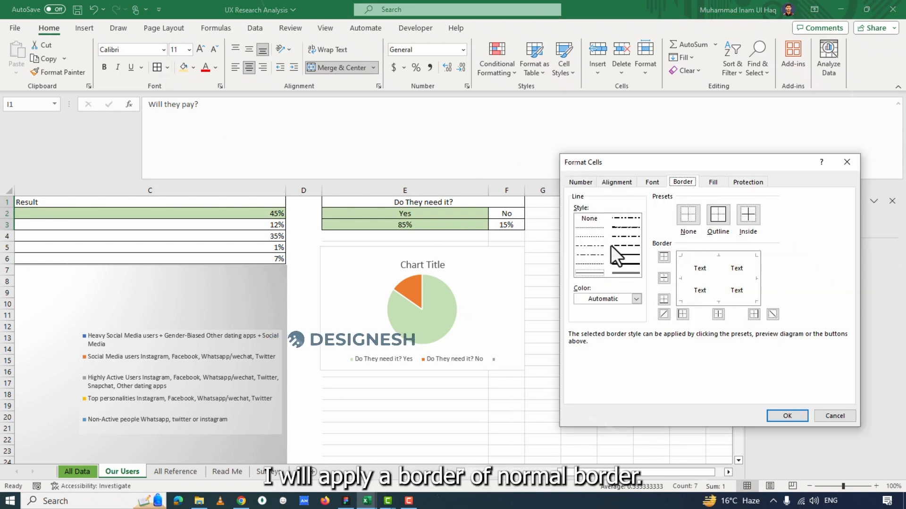
pyautogui.click(592, 271)
pyautogui.click(700, 258)
pyautogui.click(703, 279)
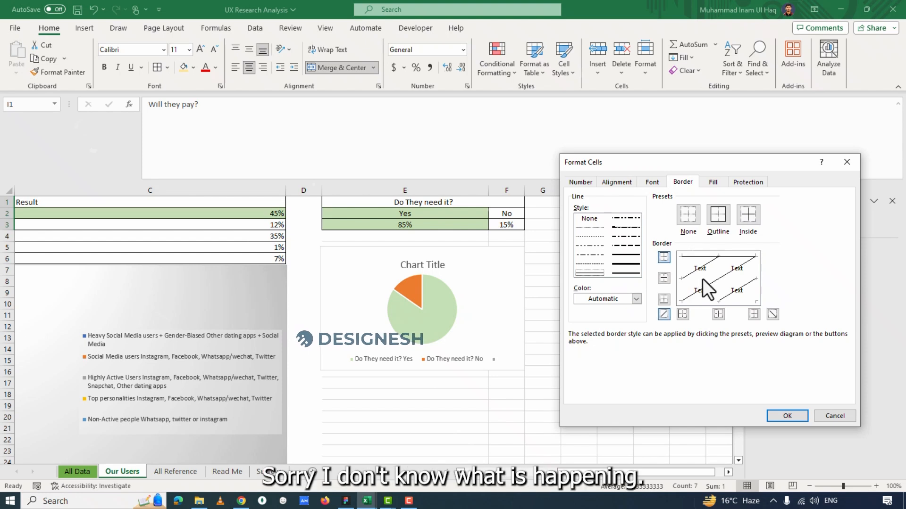
pyautogui.click(843, 416)
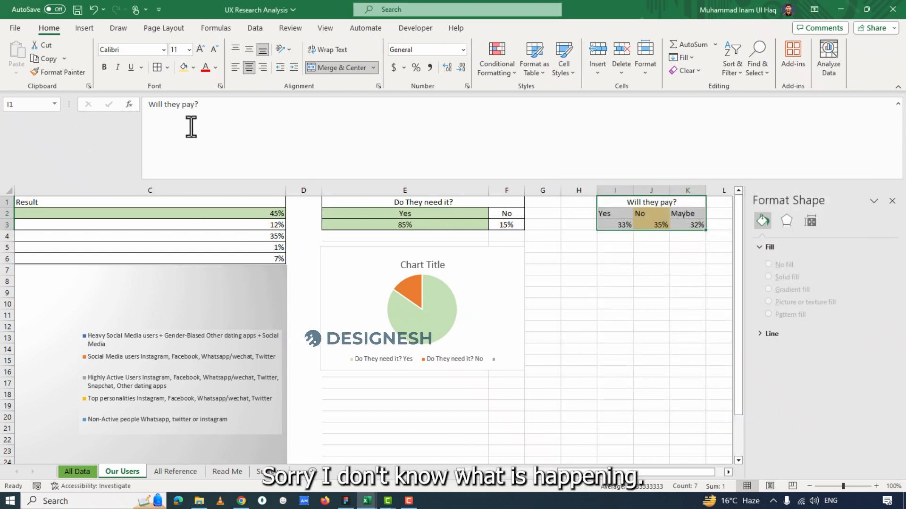
# Apply all borders to the "Will they pay?" table in I1:K3 and center its text.
pyautogui.click(168, 67)
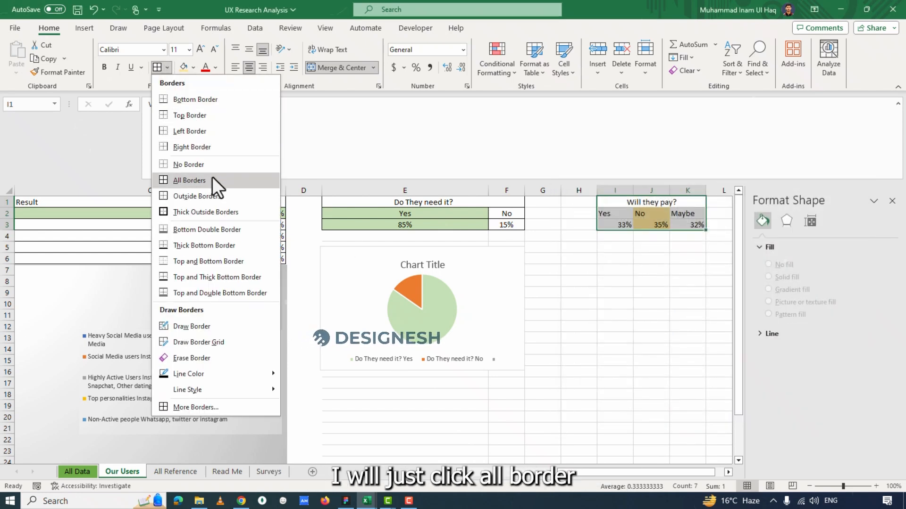
pyautogui.click(199, 177)
pyautogui.click(616, 236)
pyautogui.moveTo(613, 200); pyautogui.dragTo(682, 226)
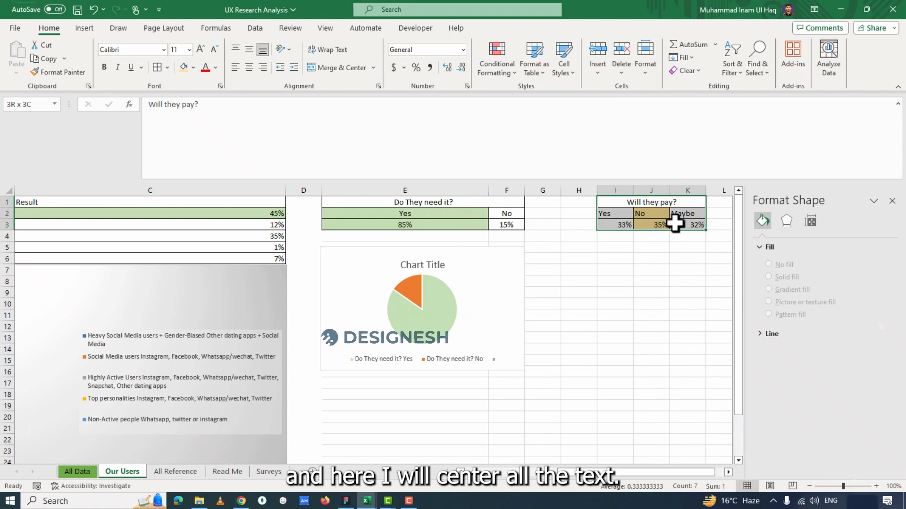
pyautogui.click(249, 67)
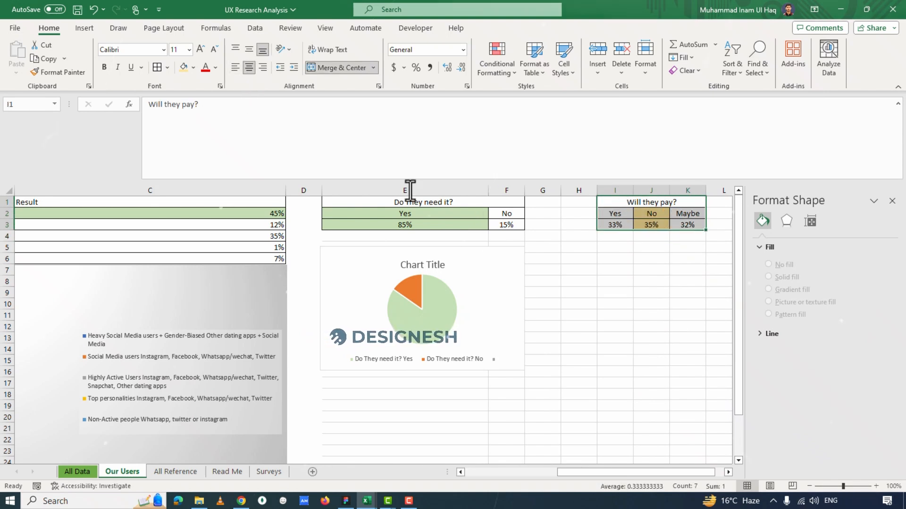
pyautogui.click(578, 292)
# Insert a 2-D pie chart from the "Will they pay?" table in I1:K3.
pyautogui.moveTo(623, 472); pyautogui.dragTo(633, 474)
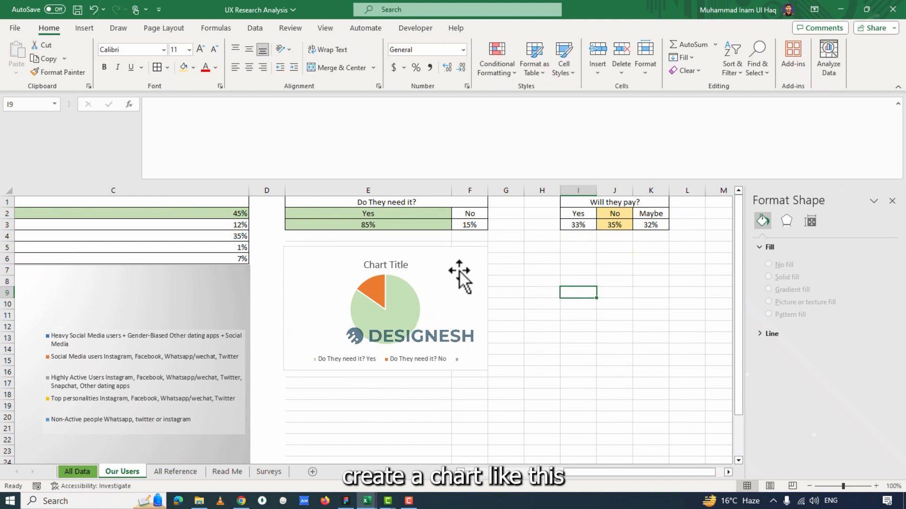
pyautogui.moveTo(571, 204); pyautogui.dragTo(584, 225)
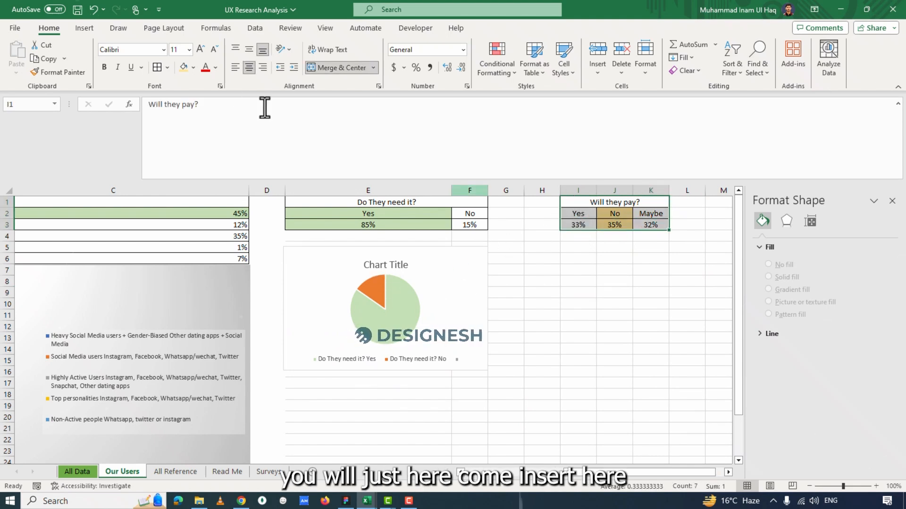
pyautogui.click(85, 27)
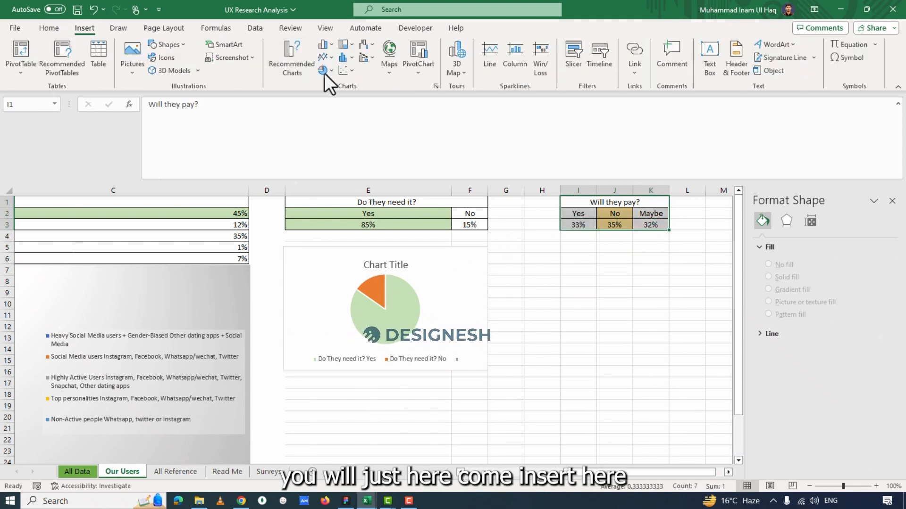
pyautogui.click(326, 72)
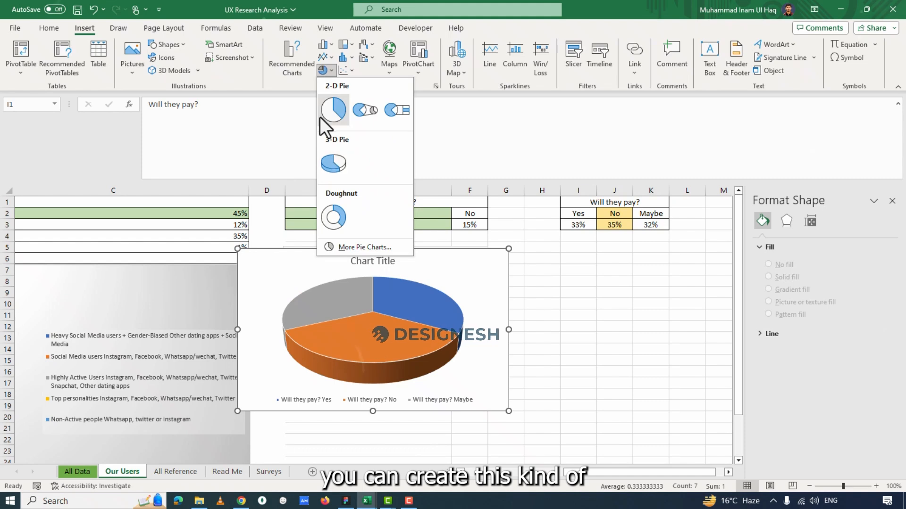
pyautogui.click(325, 44)
pyautogui.click(330, 48)
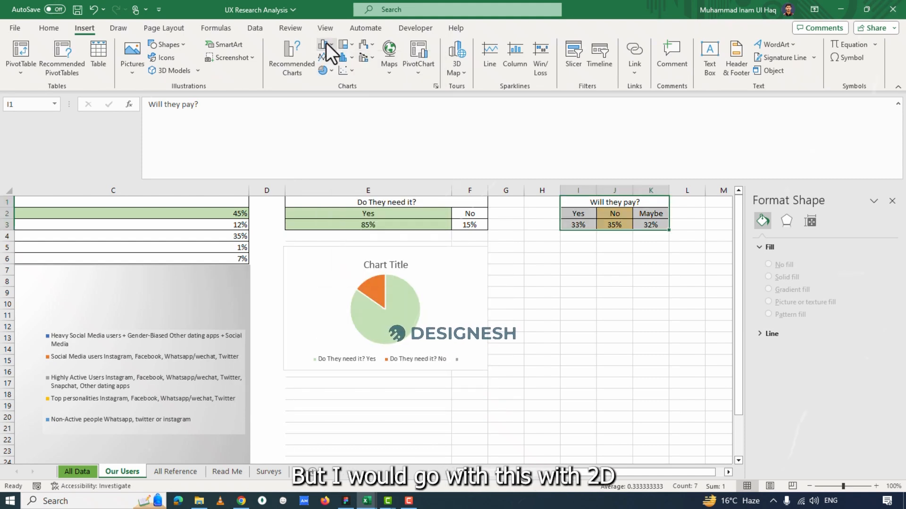
pyautogui.click(322, 70)
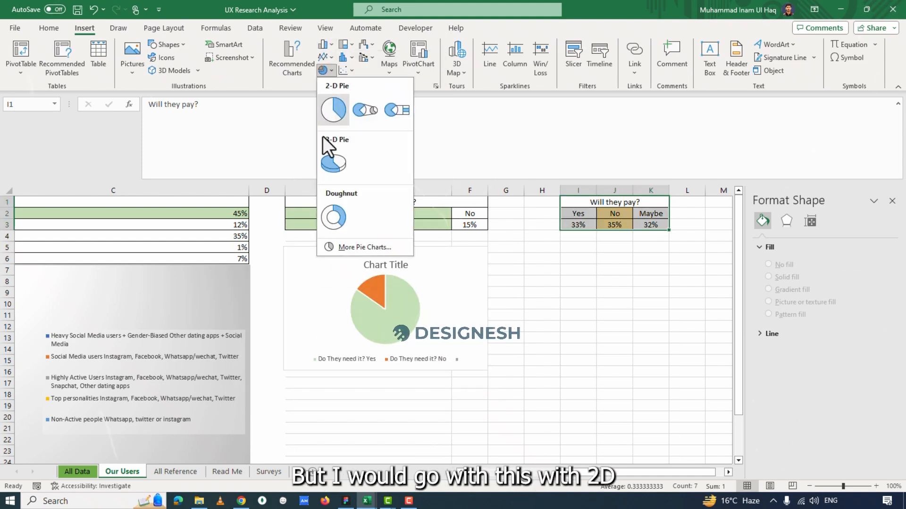
pyautogui.click(332, 109)
# Move the new pie chart below the "Will they pay?" table, clear of the "Do They need it?" chart.
pyautogui.moveTo(387, 301); pyautogui.dragTo(469, 313)
pyautogui.hotkey('ctrl', 'z')
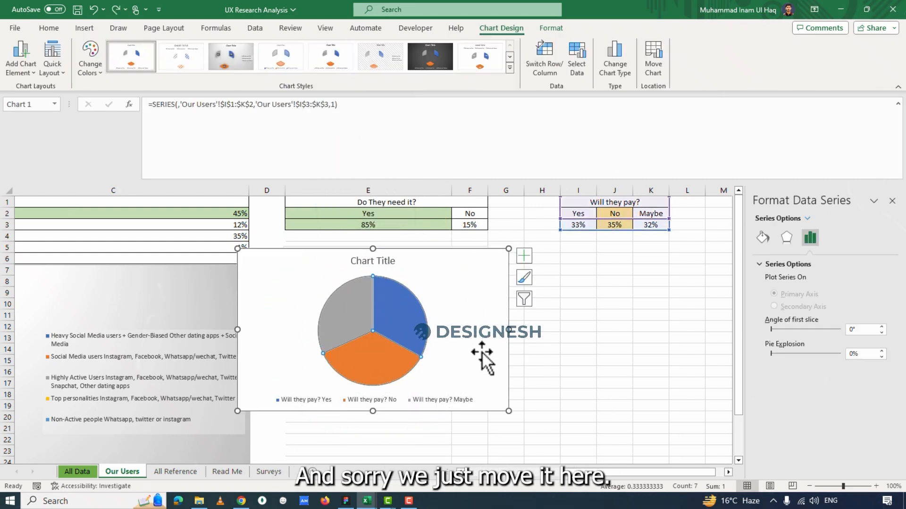
pyautogui.moveTo(495, 349); pyautogui.dragTo(787, 356)
pyautogui.moveTo(601, 471); pyautogui.dragTo(647, 473)
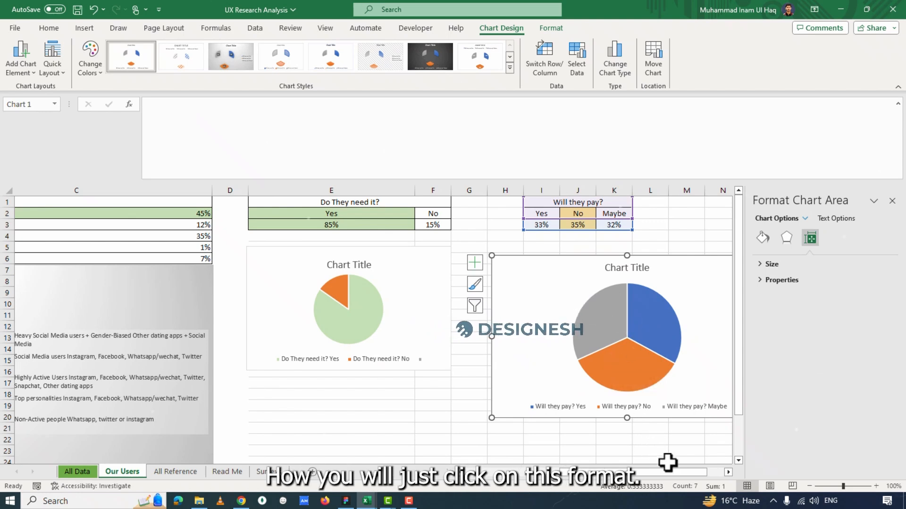
pyautogui.click(727, 472)
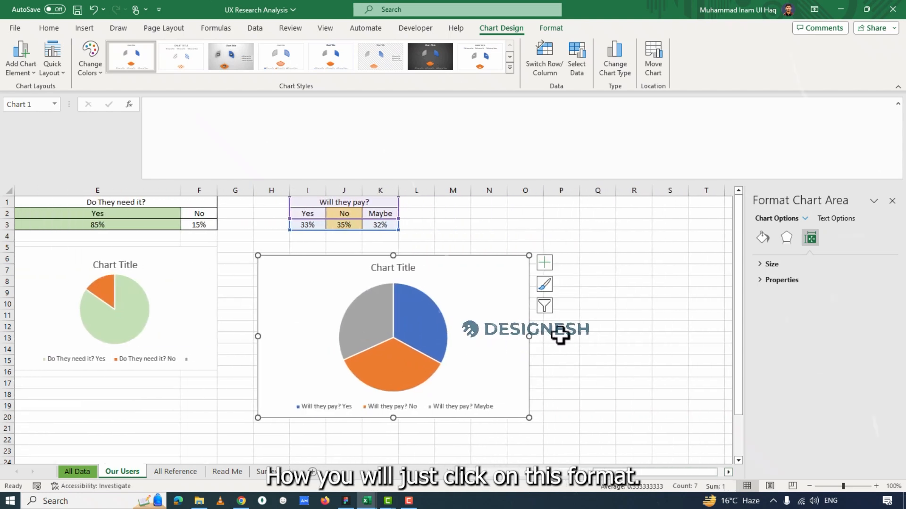
pyautogui.click(543, 285)
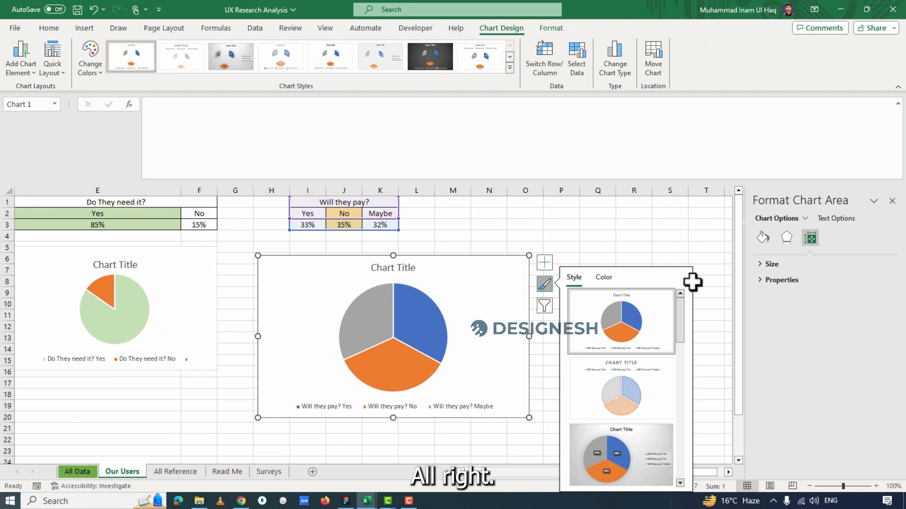
pyautogui.click(757, 240)
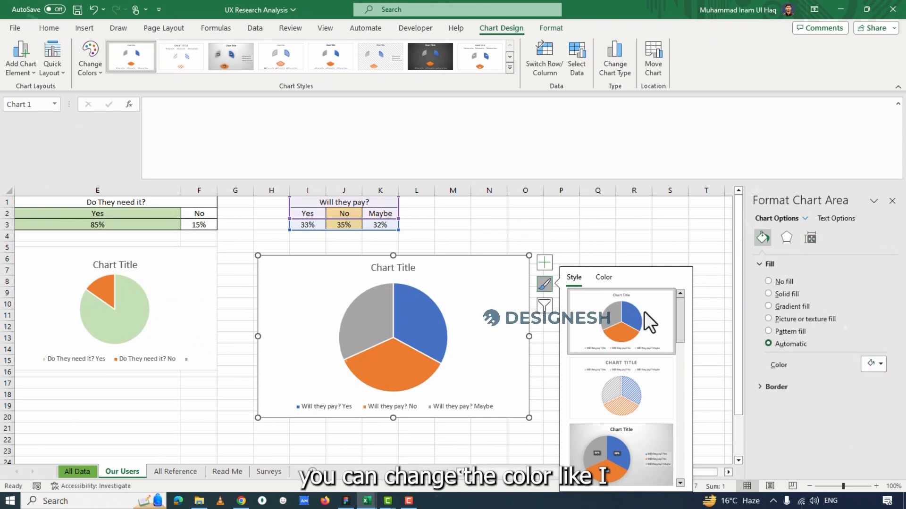
pyautogui.click(546, 285)
# Fill only the No slice of the "Will they pay?" pie chart with the theme's gold color.
pyautogui.click(389, 361)
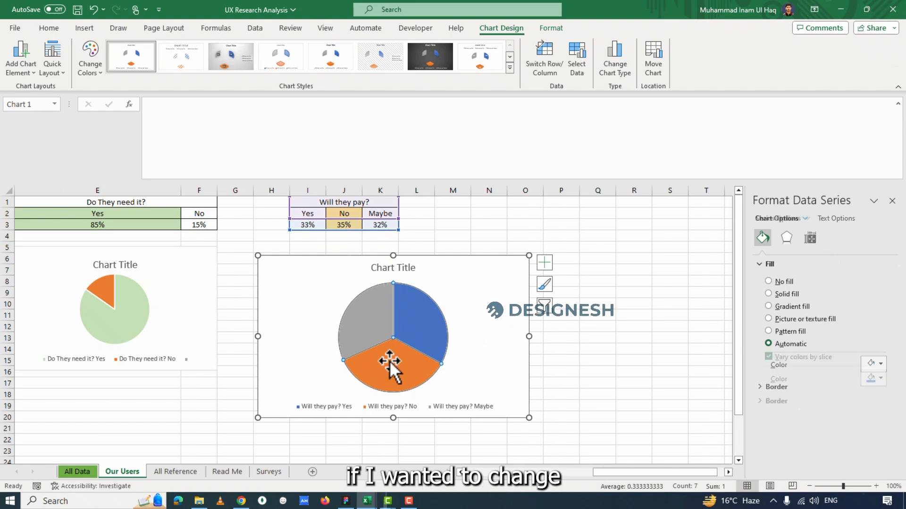
pyautogui.rightClick(389, 360)
pyautogui.press('Escape')
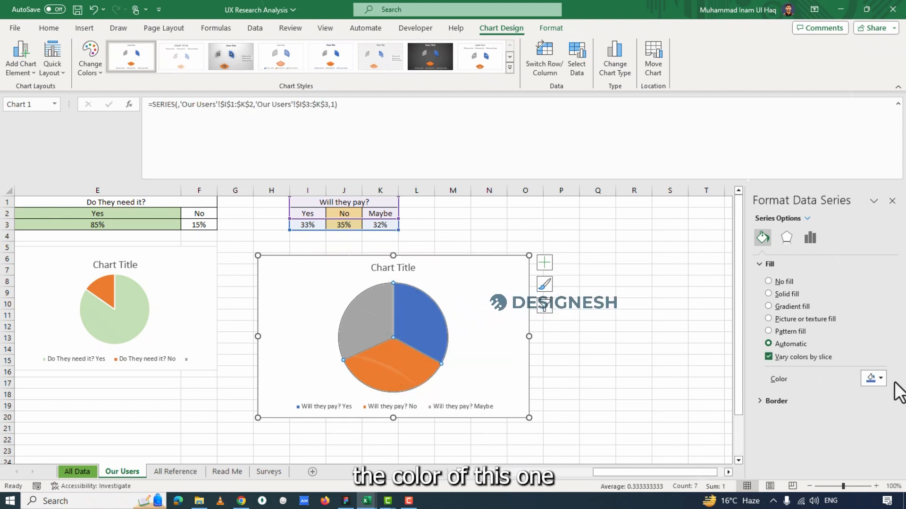
pyautogui.click(409, 363)
pyautogui.rightClick(409, 363)
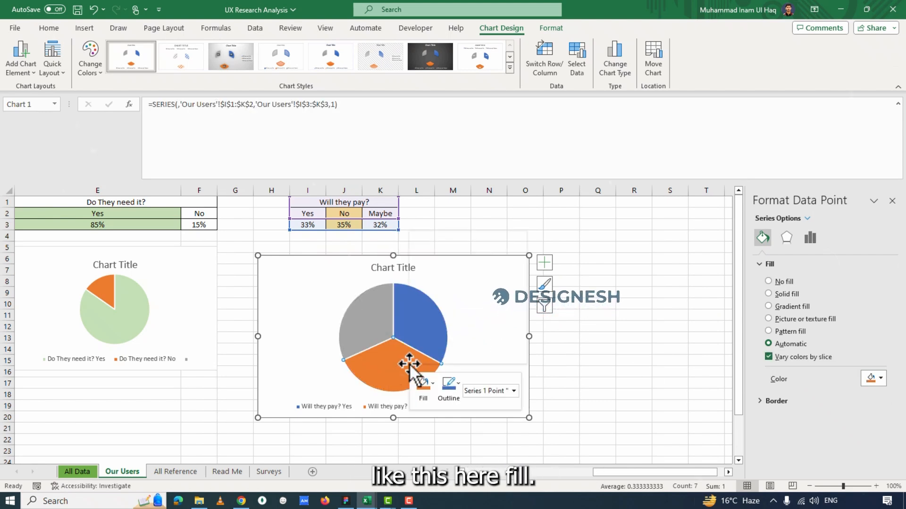
pyautogui.click(424, 392)
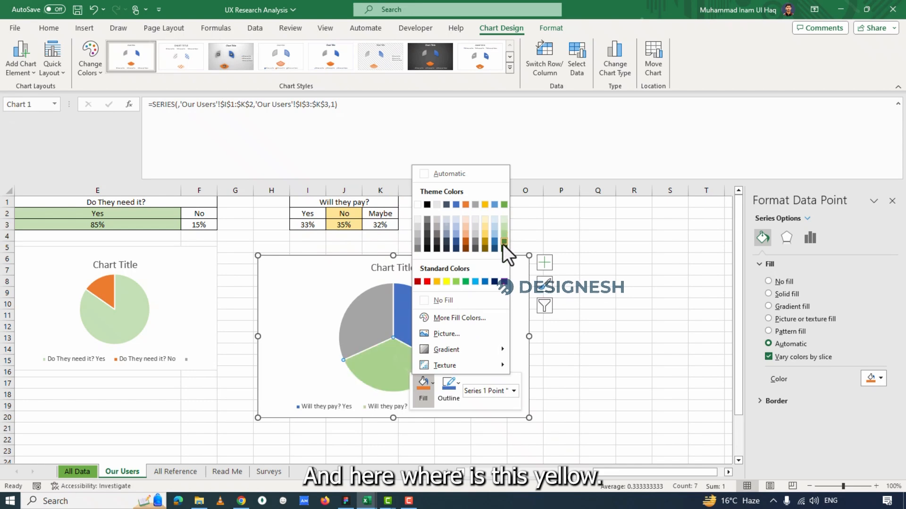
pyautogui.click(485, 205)
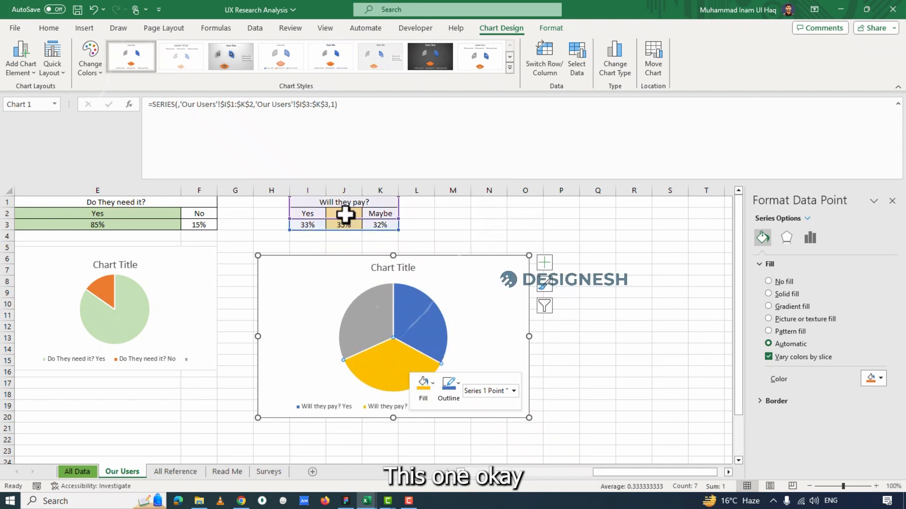
# Fill the No header and its result in J2:J3 with the same gold as the chart's No slice.
pyautogui.moveTo(343, 213); pyautogui.dragTo(344, 225)
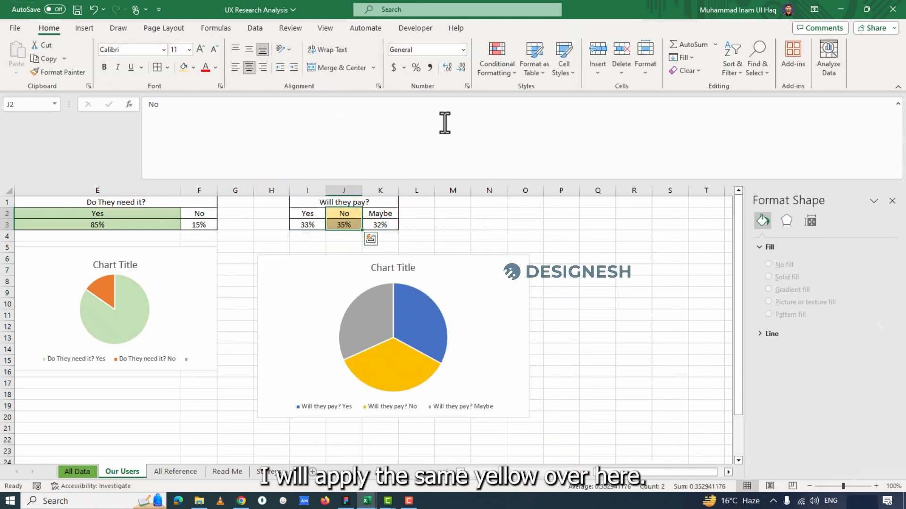
pyautogui.click(193, 67)
pyautogui.click(259, 86)
pyautogui.click(561, 293)
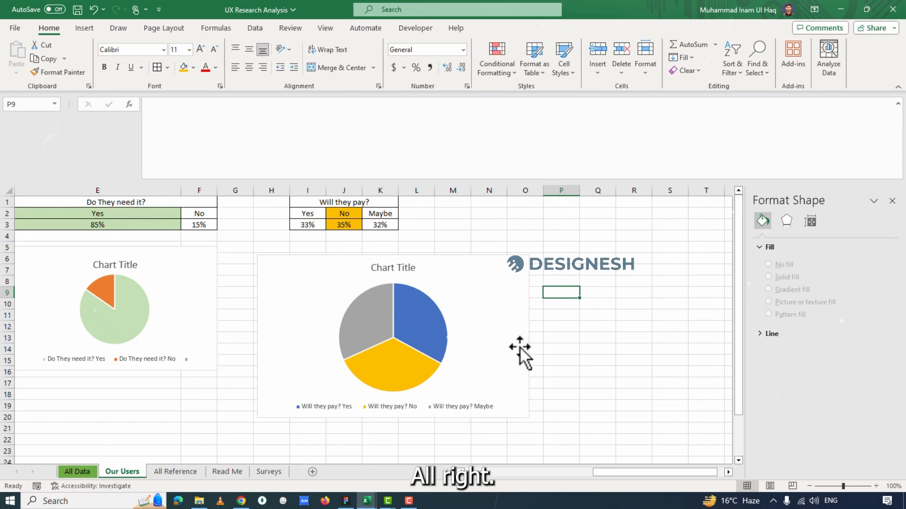
# Fill the range D1:S28 around the tables and charts with white.
pyautogui.scroll(-2, 522, 354)
pyautogui.hscroll(-2, 561, 417)
pyautogui.moveTo(743, 368); pyautogui.dragTo(740, 269)
pyautogui.moveTo(166, 197)
pyautogui.mouseDown()
pyautogui.moveTo(679, 461)
pyautogui.moveTo(811, 471)
pyautogui.moveTo(582, 438)
pyautogui.moveTo(4, 411)
pyautogui.moveTo(121, 487)
pyautogui.moveTo(5, 411)
pyautogui.moveTo(4, 376)
pyautogui.moveTo(355, 464)
pyautogui.moveTo(359, 439)
pyautogui.mouseUp()
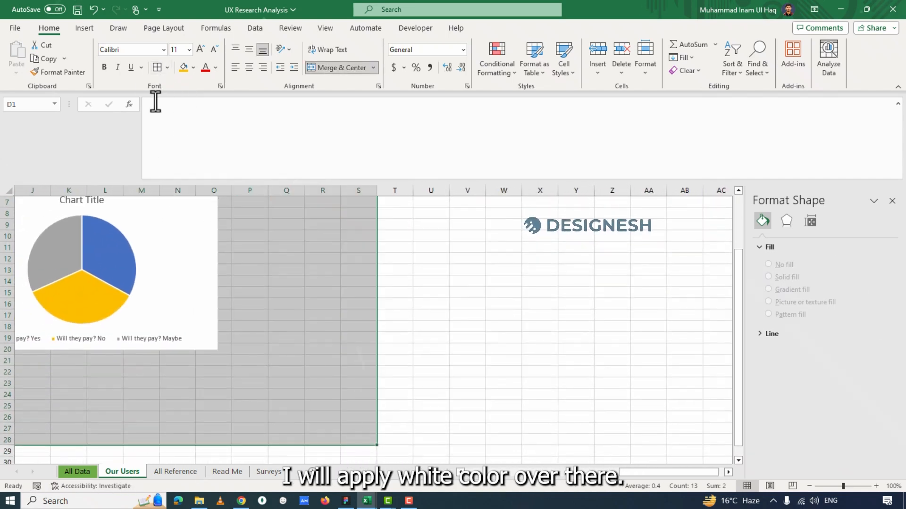
pyautogui.click(193, 67)
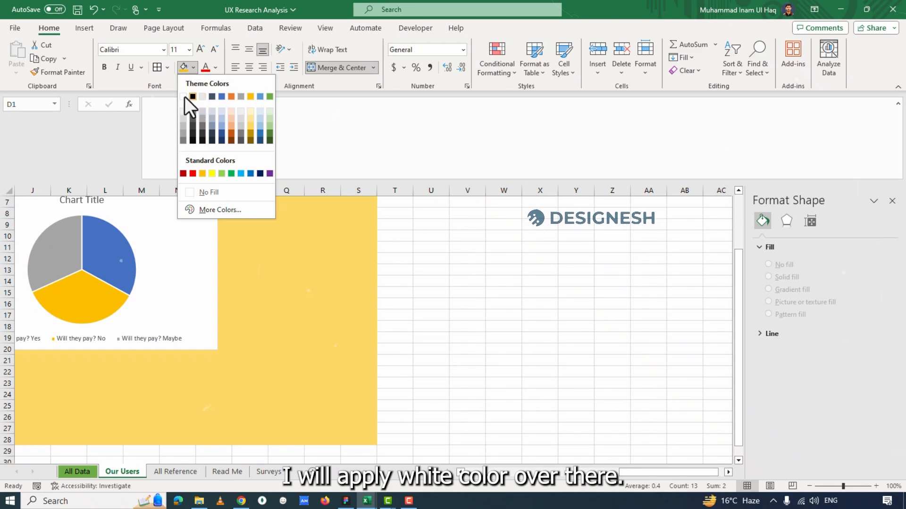
pyautogui.click(184, 98)
pyautogui.scroll(2, 394, 340)
pyautogui.hscroll(-2, 394, 340)
pyautogui.click(395, 338)
pyautogui.click(300, 270)
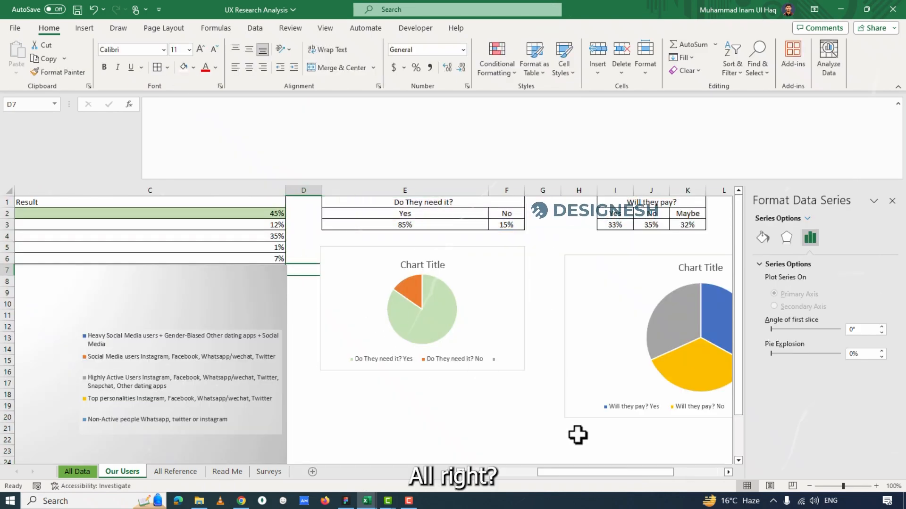
# Make the header row A1:K1 bold.
pyautogui.moveTo(624, 472); pyautogui.dragTo(451, 460)
pyautogui.click(61, 202)
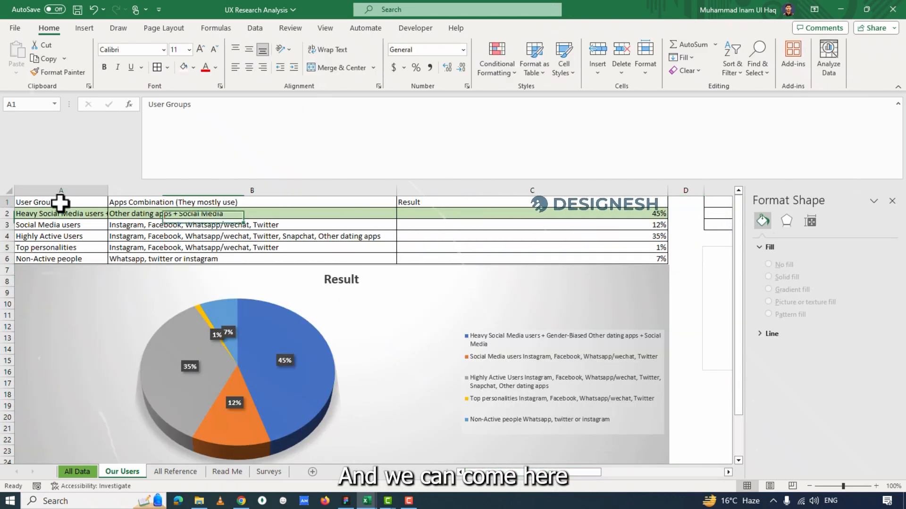
pyautogui.moveTo(60, 202)
pyautogui.mouseDown()
pyautogui.moveTo(879, 219)
pyautogui.moveTo(705, 196)
pyautogui.mouseUp()
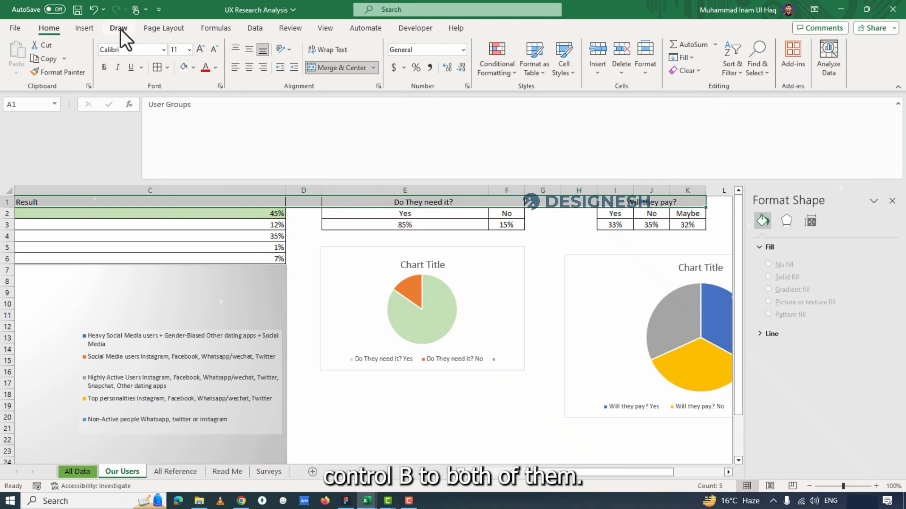
pyautogui.hotkey('ctrl', 'b')
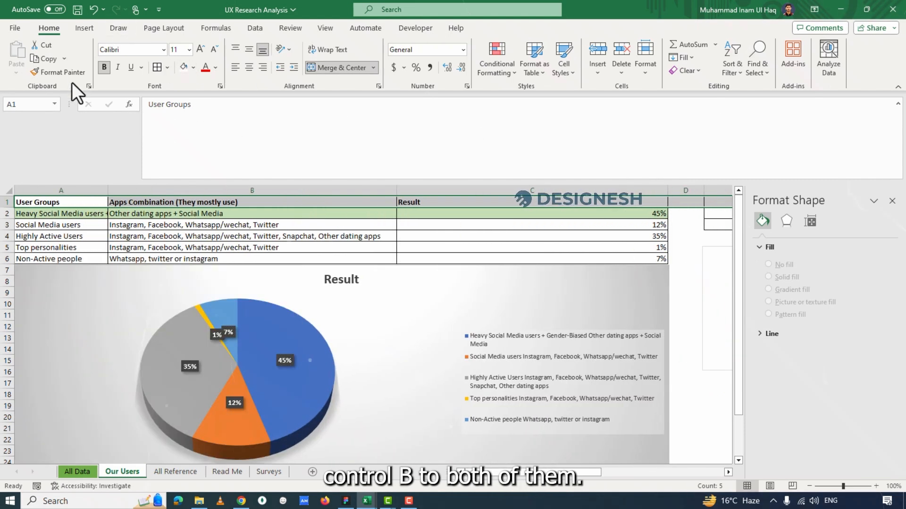
# Fill the header row A1:K1 with light blue and add a thick bottom border.
pyautogui.click(194, 67)
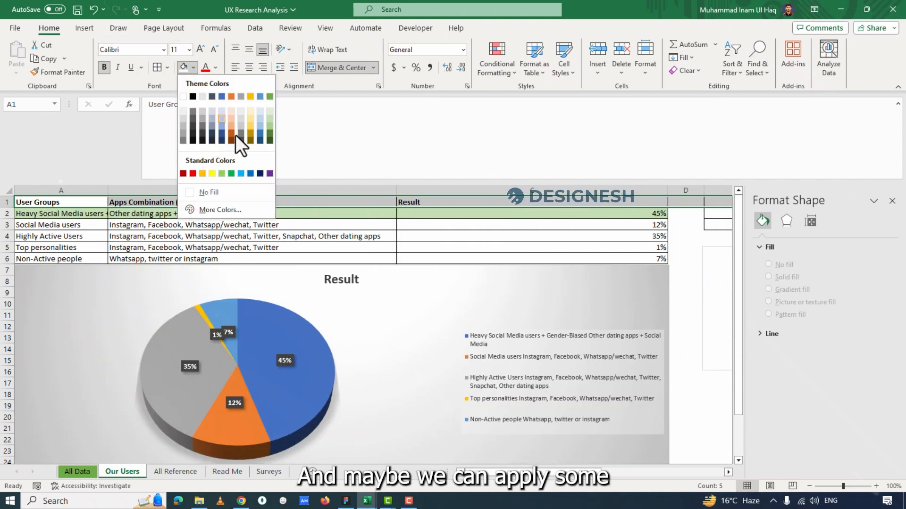
pyautogui.click(259, 122)
pyautogui.click(167, 68)
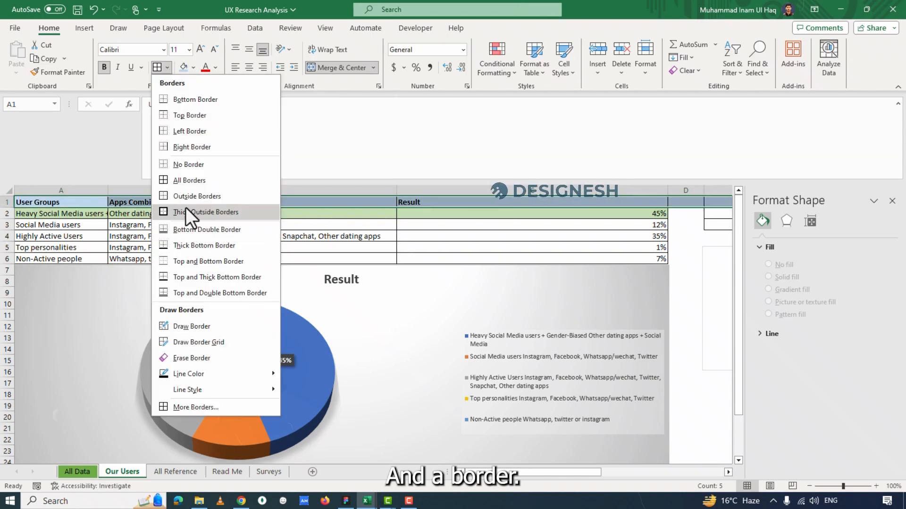
pyautogui.click(176, 245)
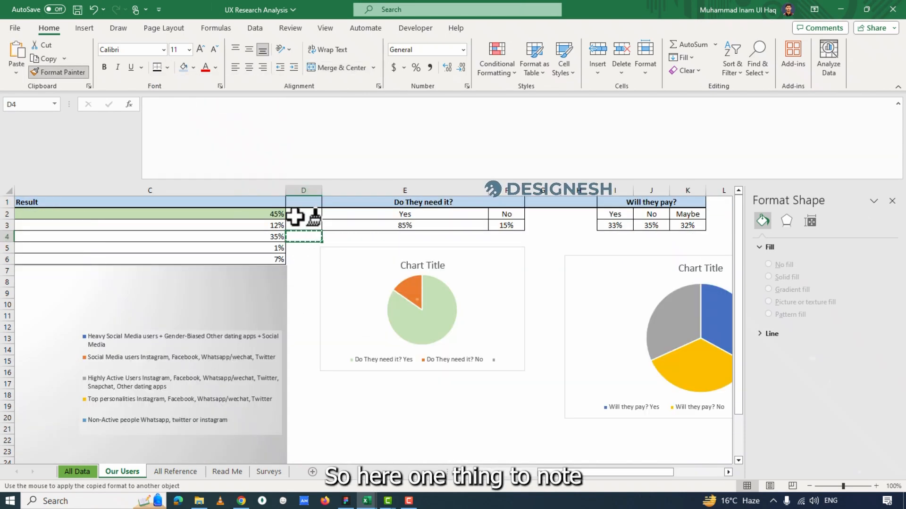
# Clear the header formatting from the spacer cells D1, G1 and H1 by painting a blank cell's format over them with Format Painter.
pyautogui.click(297, 205)
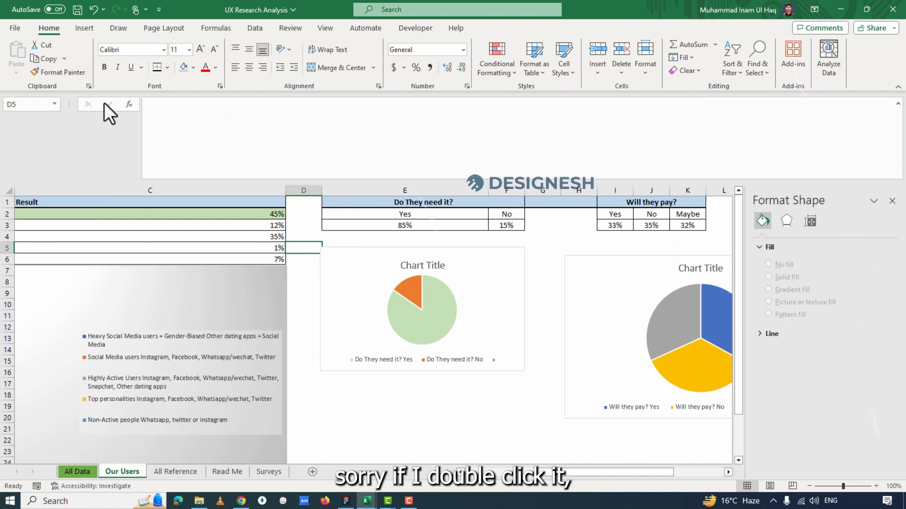
pyautogui.doubleClick(53, 76)
pyautogui.click(578, 201)
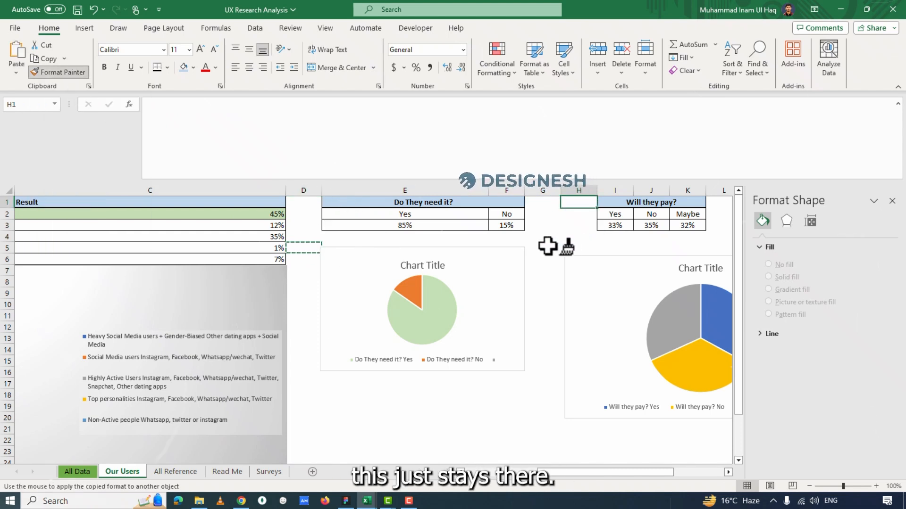
# Copy blank cell D4's format onto G4 with single-use Format Painter, and start it again from D4 in repeat mode.
pyautogui.click(309, 240)
pyautogui.click(56, 72)
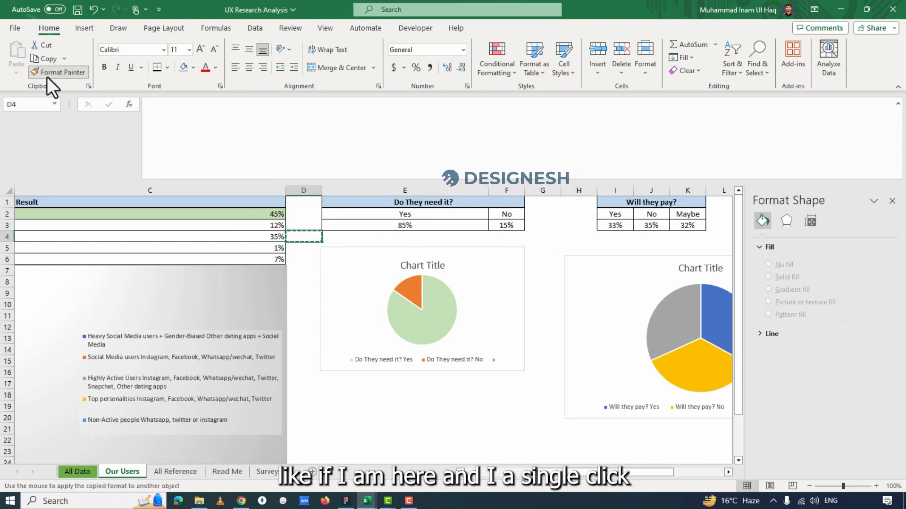
pyautogui.click(551, 237)
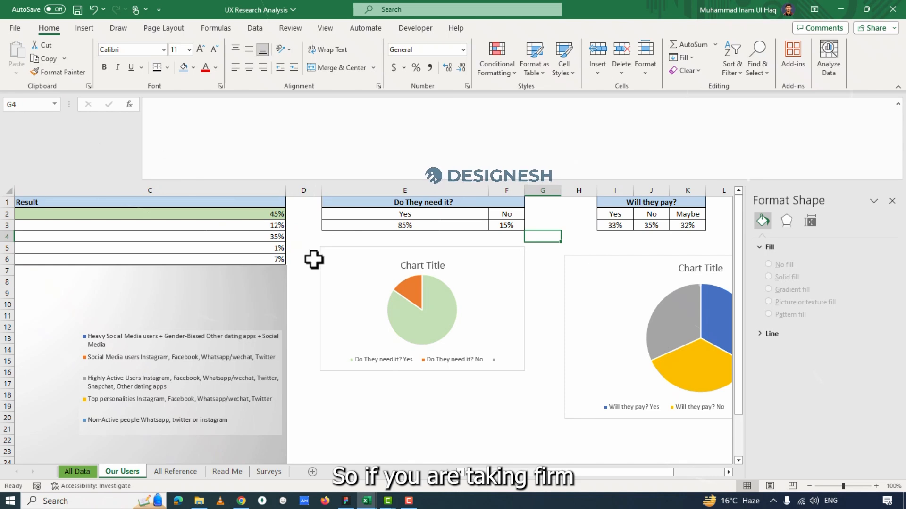
pyautogui.click(298, 239)
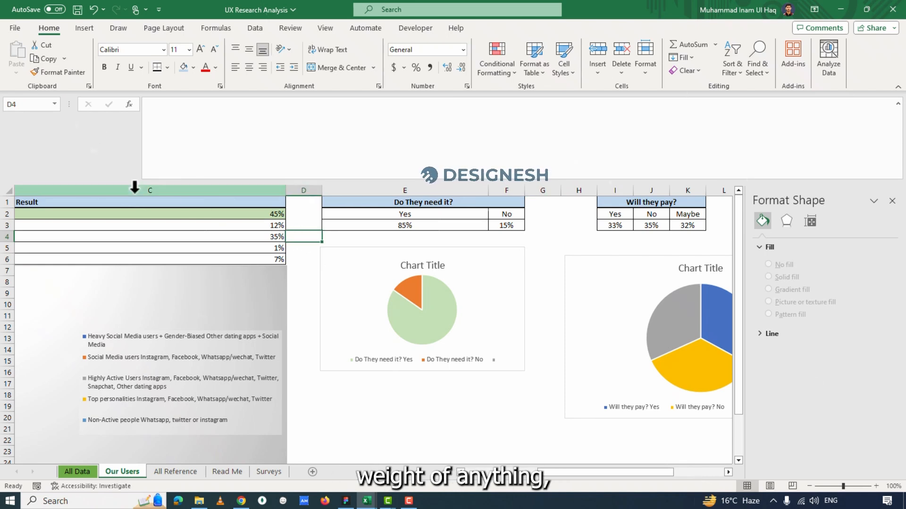
pyautogui.doubleClick(49, 74)
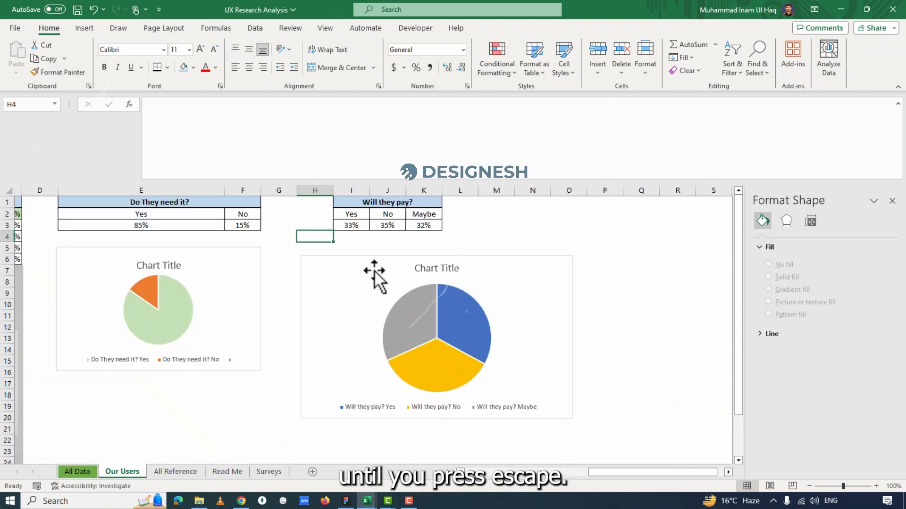
# Move the "Will they pay?" pie chart slightly up and right, roughly aligning its left edge with the start of column I beneath its table.
pyautogui.moveTo(344, 268); pyautogui.dragTo(370, 257)
pyautogui.moveTo(600, 474); pyautogui.dragTo(471, 464)
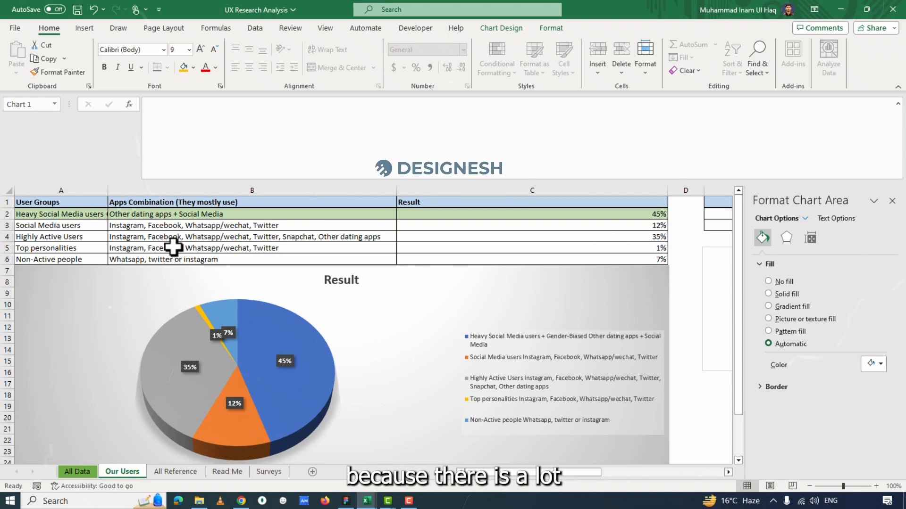
pyautogui.scroll(-5, 372, 279)
pyautogui.scroll(5, 503, 317)
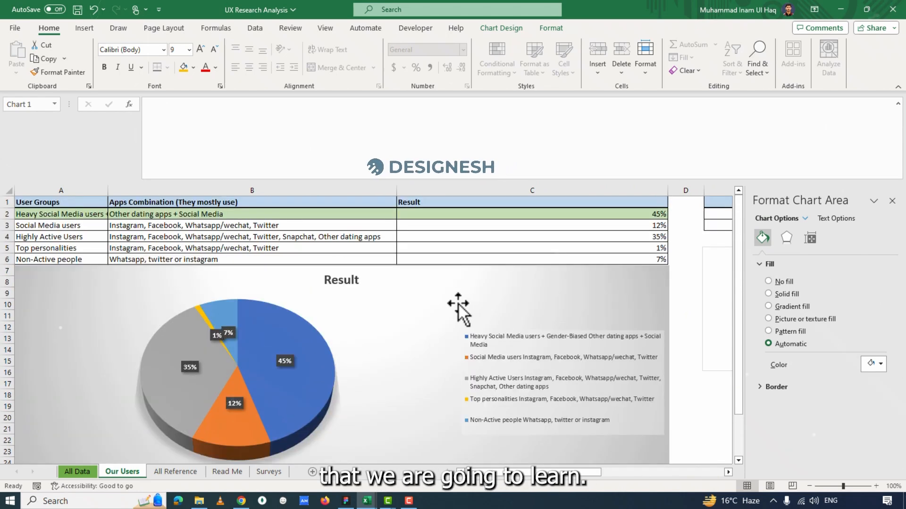
pyautogui.hscroll(3, 459, 307)
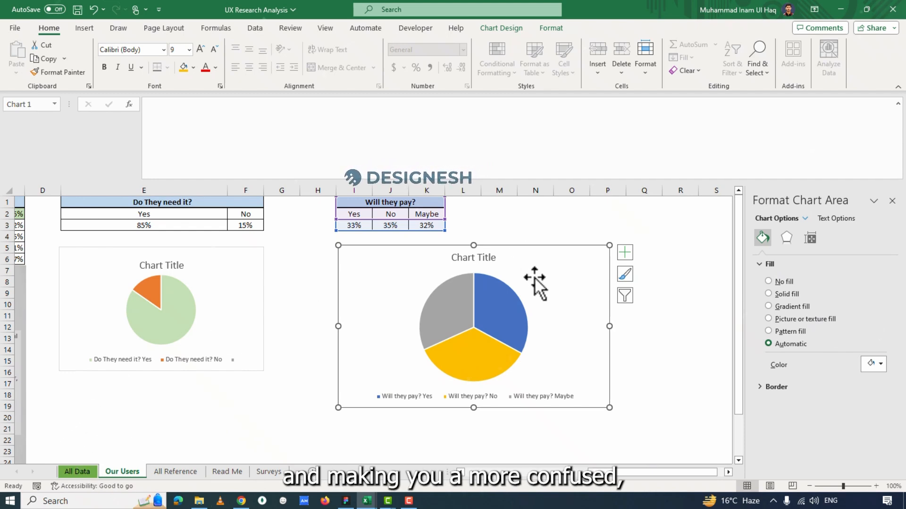
pyautogui.hscroll(-5, 541, 258)
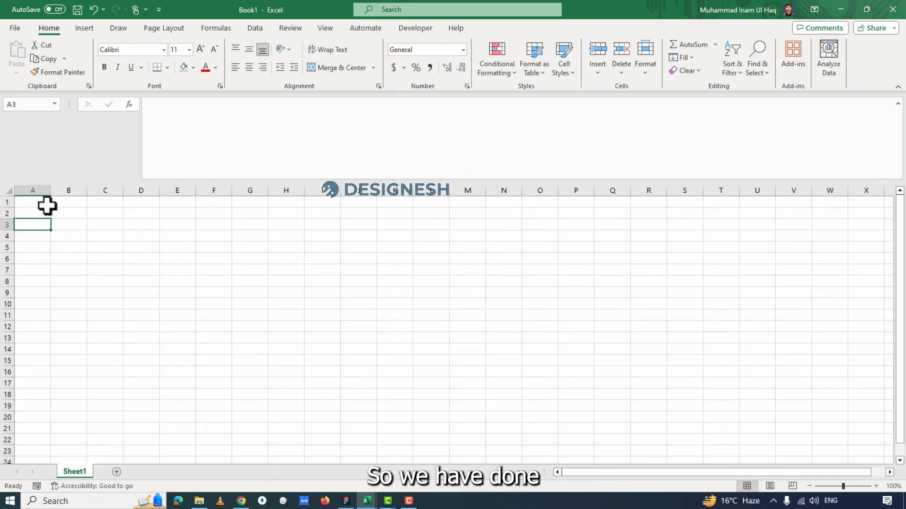
# Widen column A on Sheet1 of the blank Book1 workbook to about twice its width.
pyautogui.moveTo(49, 191); pyautogui.dragTo(85, 191)
pyautogui.click(55, 241)
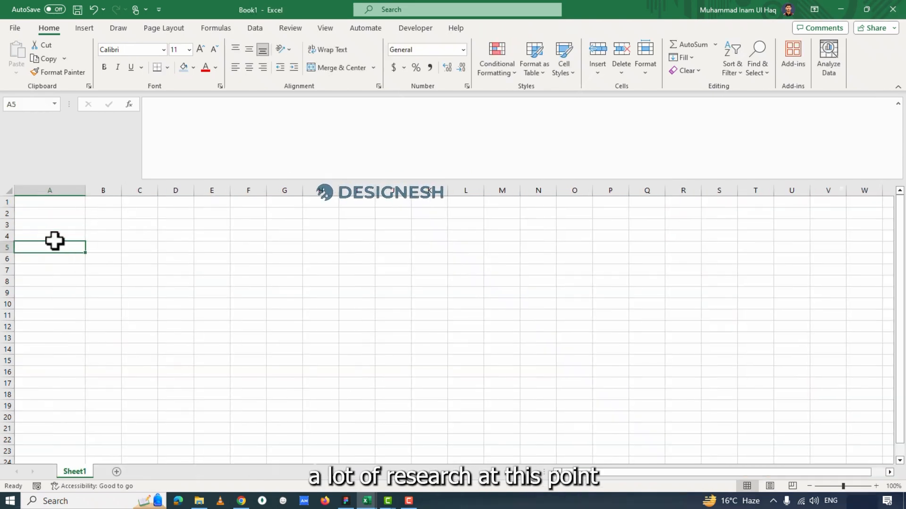
pyautogui.click(38, 217)
pyautogui.click(46, 239)
pyautogui.click(149, 244)
pyautogui.click(347, 281)
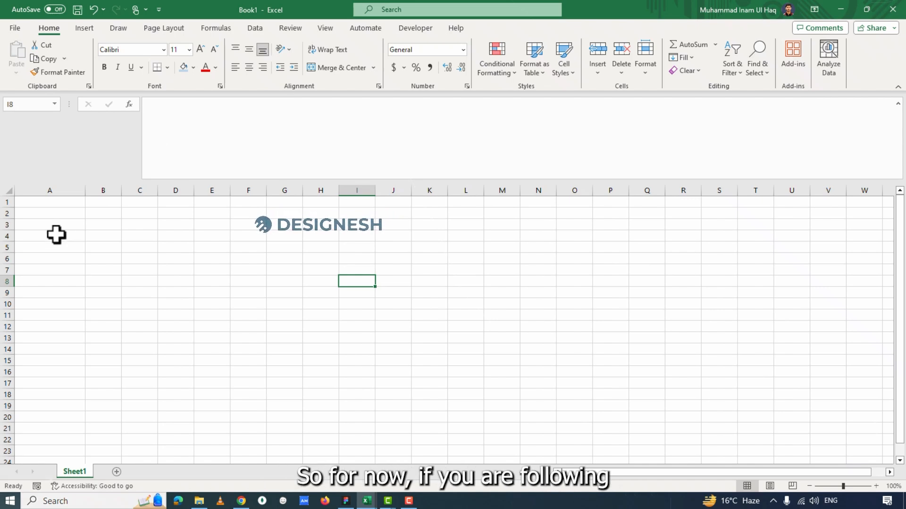
pyautogui.click(141, 304)
pyautogui.click(284, 325)
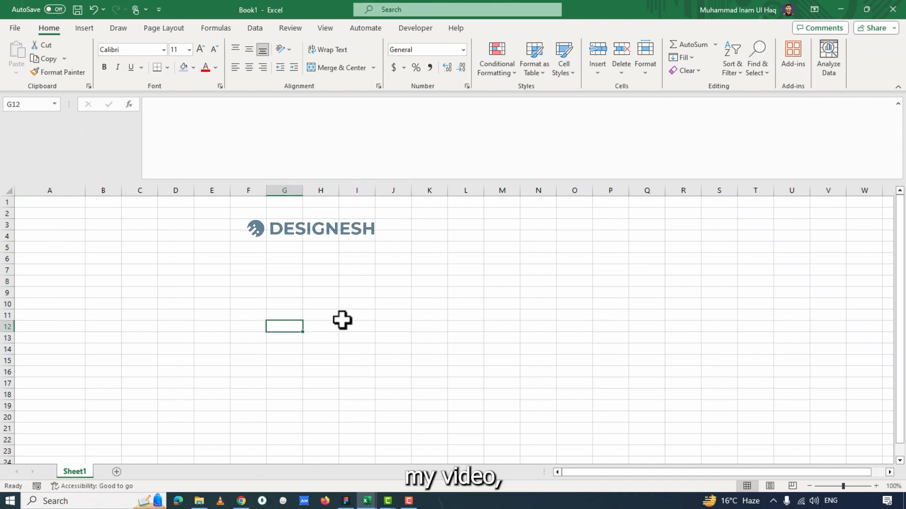
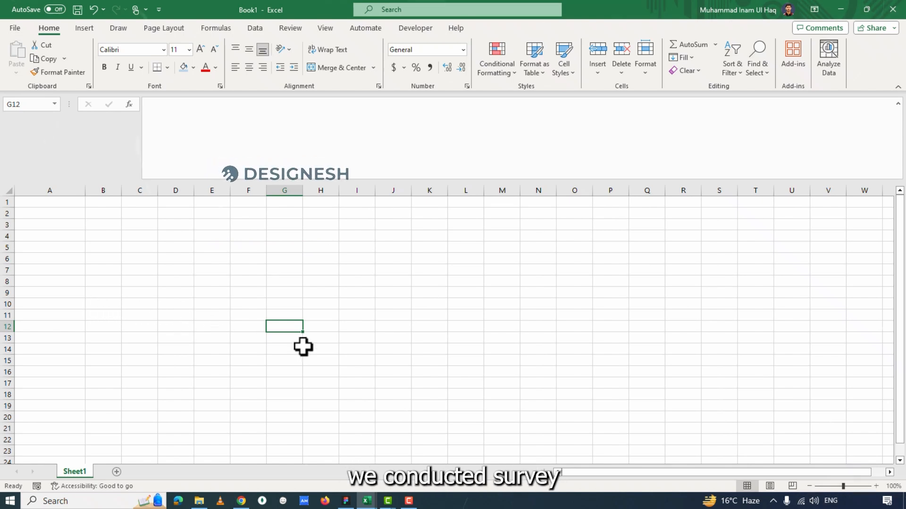
# Enter the section title "Secondry Research" in cell A1.
pyautogui.click(58, 203)
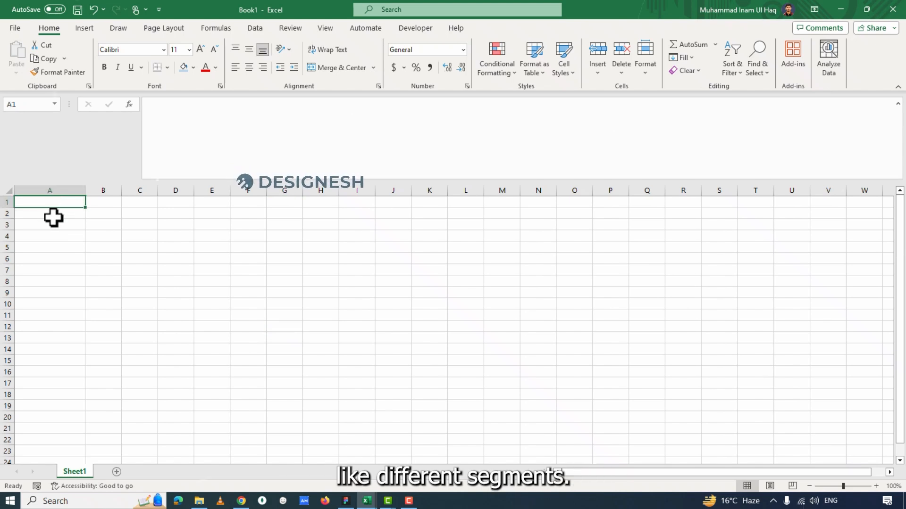
pyautogui.write('I')
pyautogui.write('e')
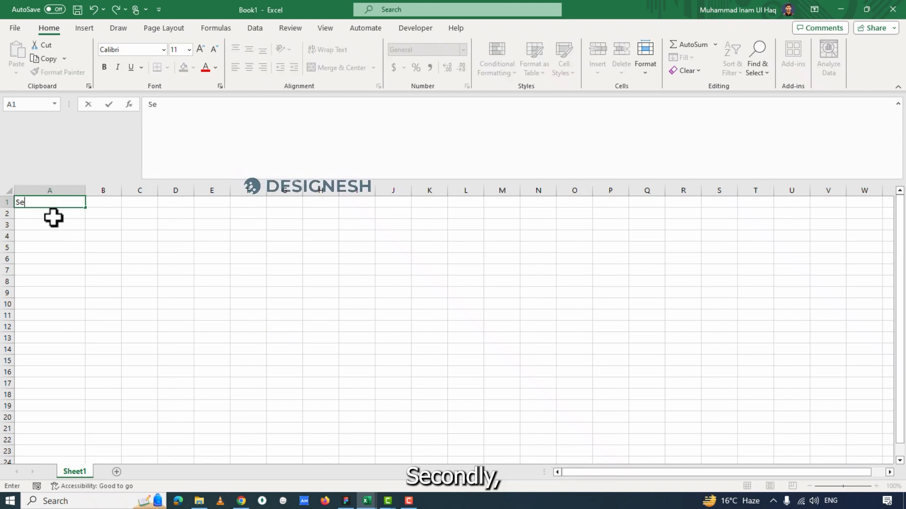
pyautogui.write('condry Research')
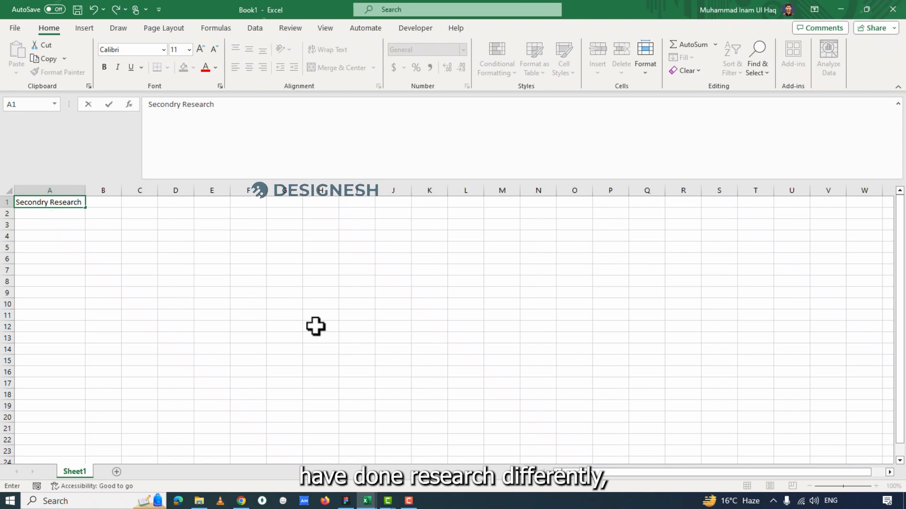
pyautogui.click(283, 315)
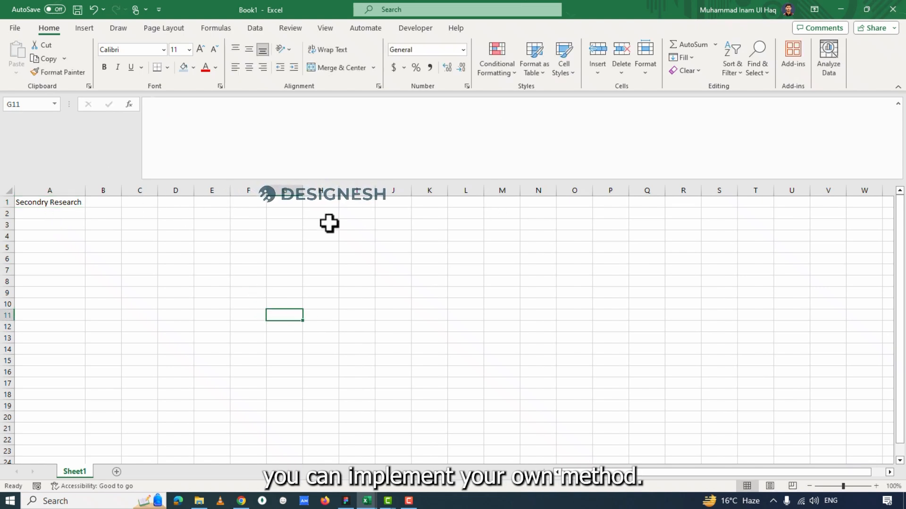
pyautogui.click(429, 202)
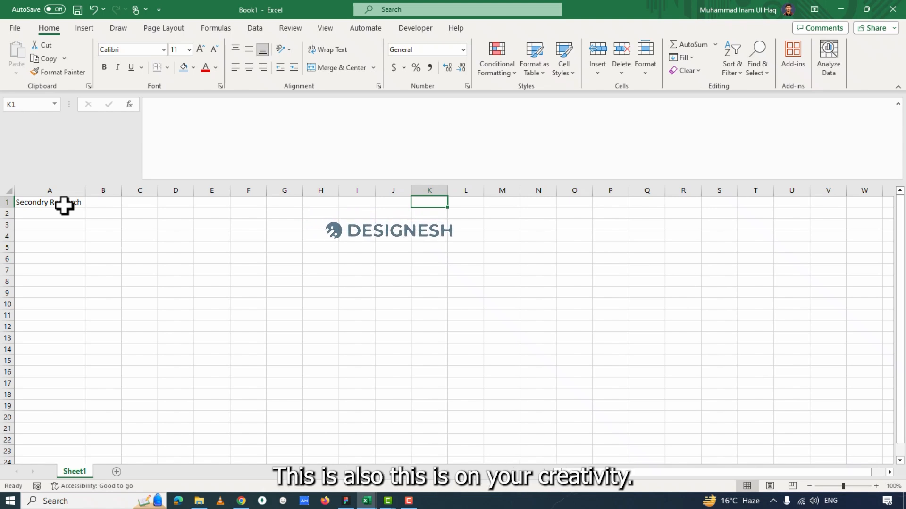
pyautogui.press('Left')
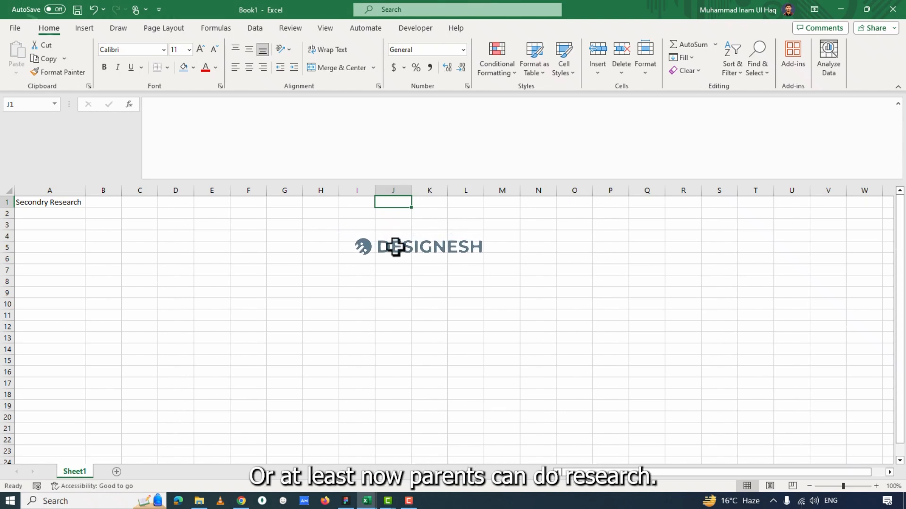
pyautogui.click(72, 206)
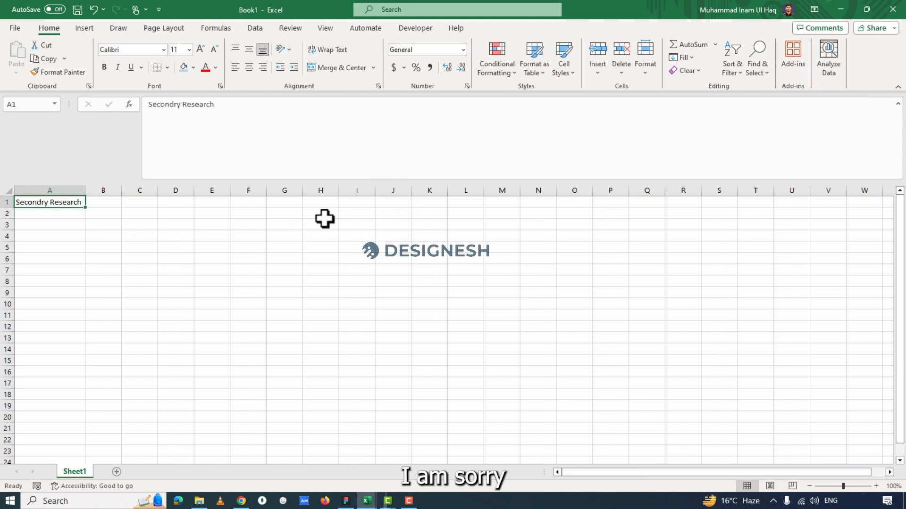
pyautogui.click(386, 203)
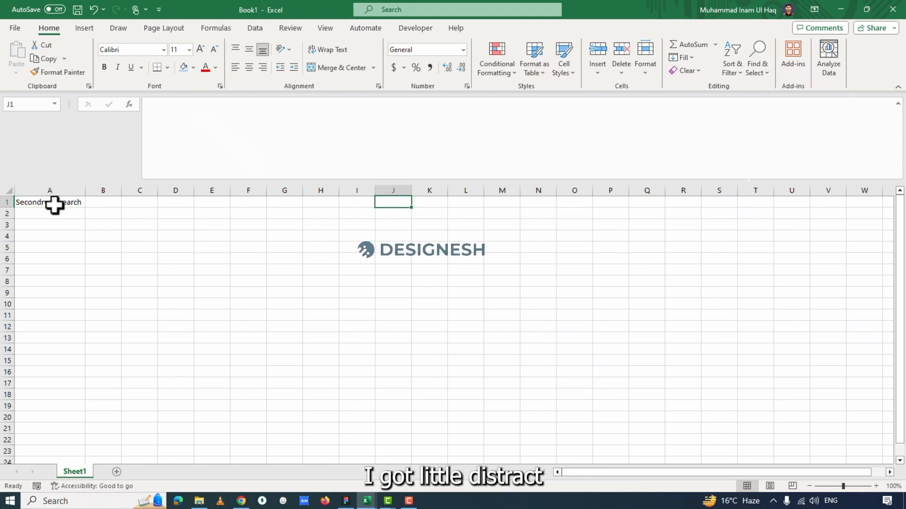
pyautogui.hotkey('ctrl', 'Home')
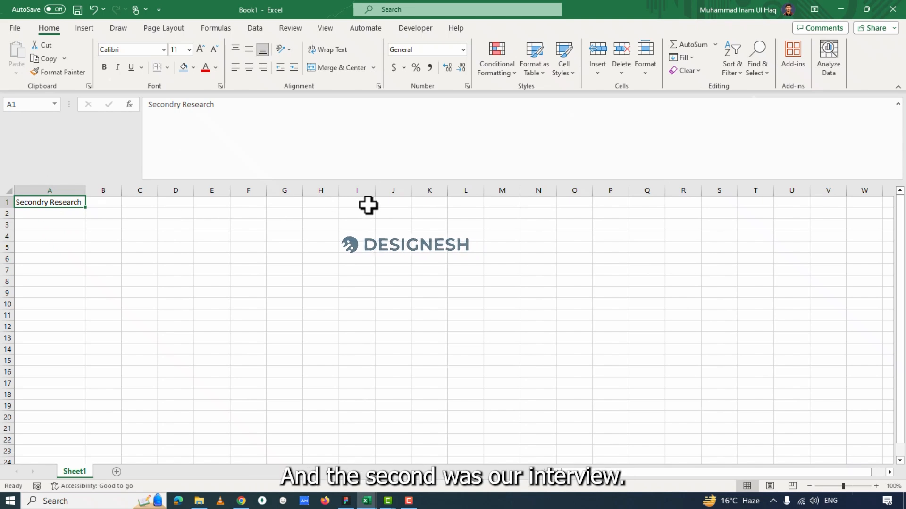
# Add two more section titles in row 1: "Interview" in J1 and "Surveys" in Q1.
pyautogui.click(350, 204)
pyautogui.click(392, 208)
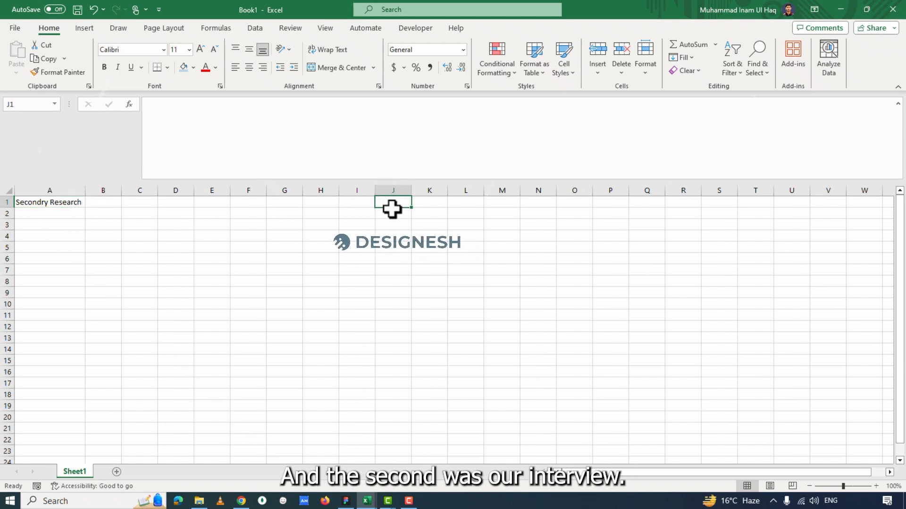
pyautogui.write('Interview')
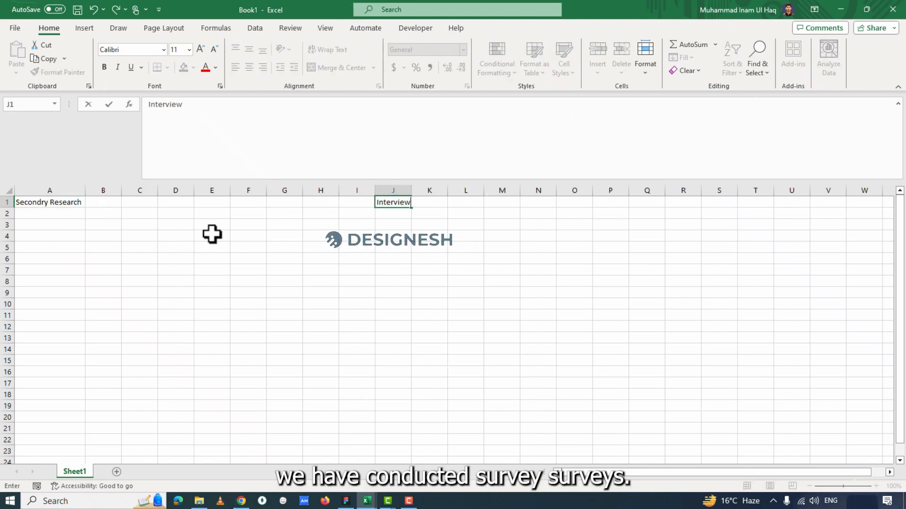
pyautogui.click(662, 204)
pyautogui.write('Surevys')
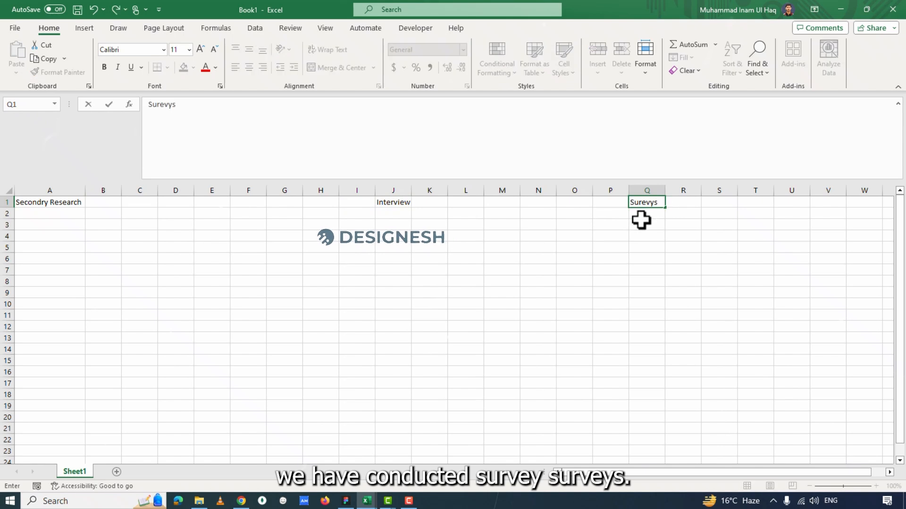
# Enter the column header "Researcher" in A2 and the researcher's first name below it in A3.
pyautogui.click(49, 213)
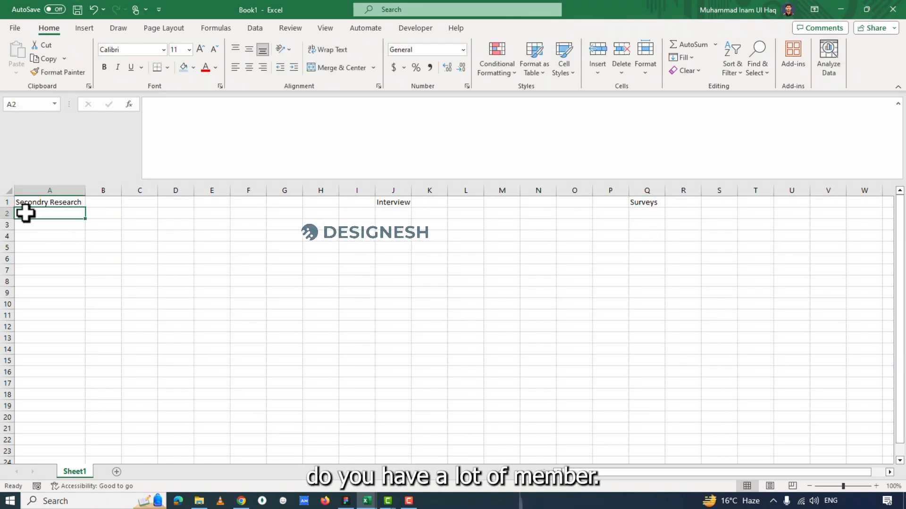
pyautogui.write('Re')
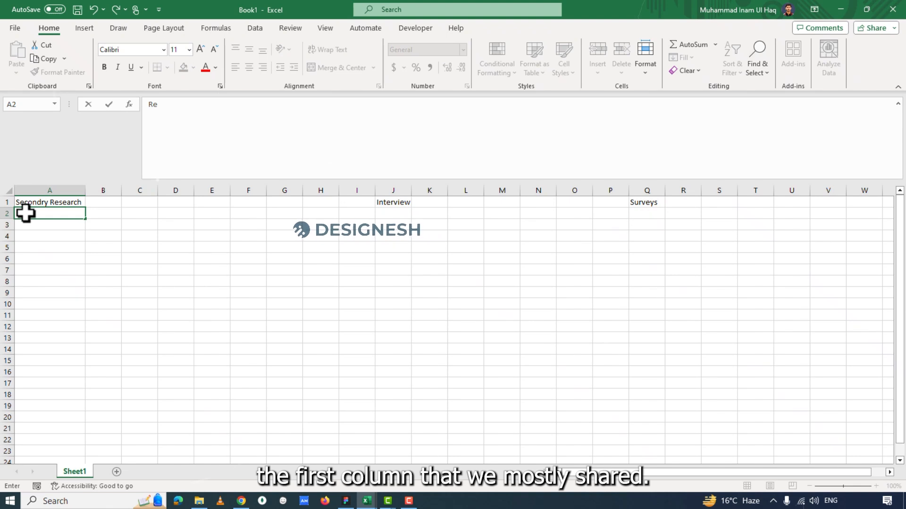
pyautogui.write('searcher')
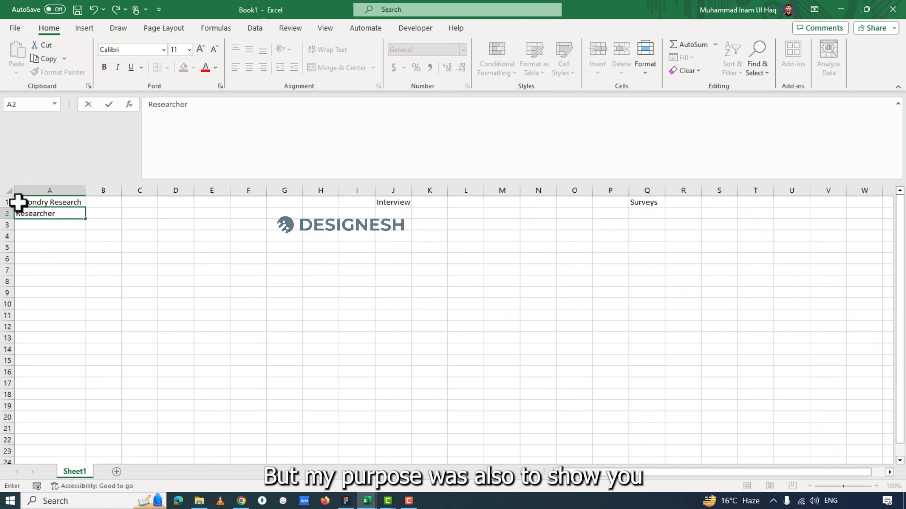
pyautogui.click(129, 293)
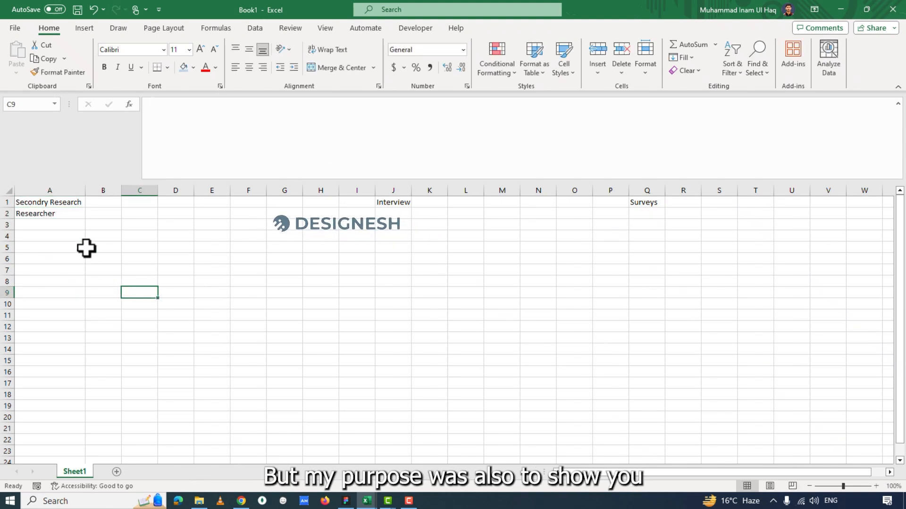
pyautogui.click(97, 215)
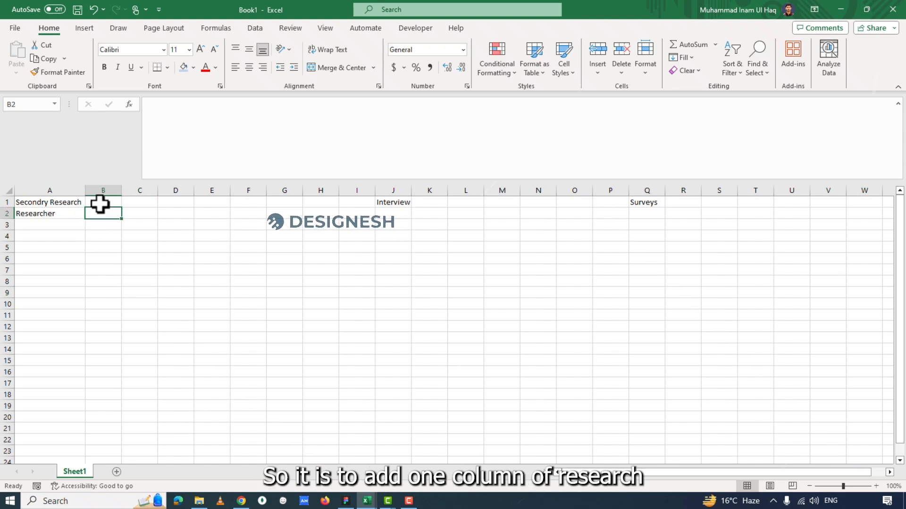
pyautogui.click(43, 225)
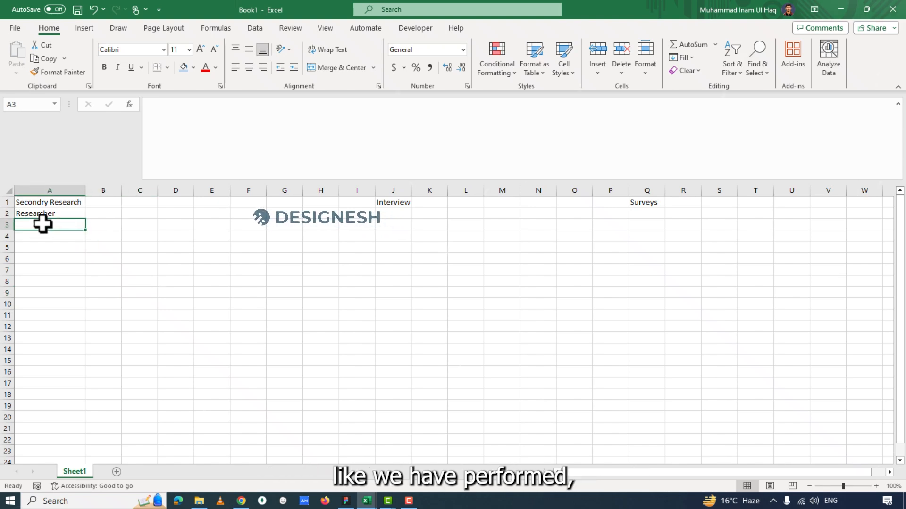
pyautogui.write('IN')
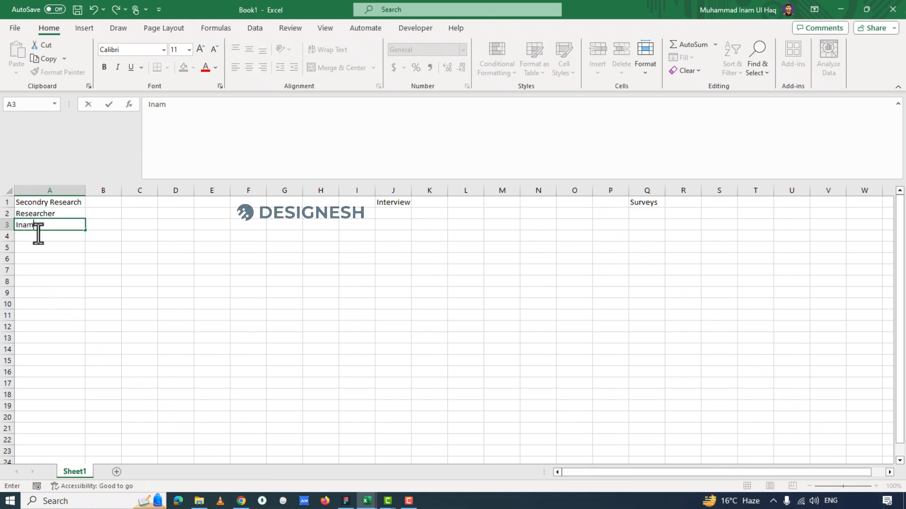
# Try a second researcher's name in cell A4 and clear that entry.
pyautogui.click(38, 233)
pyautogui.write('John')
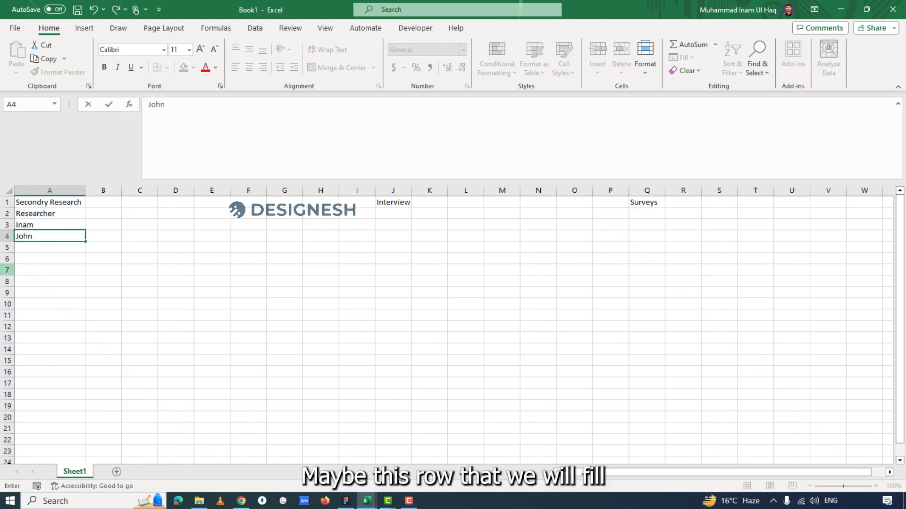
pyautogui.click(123, 244)
pyautogui.click(2, 236)
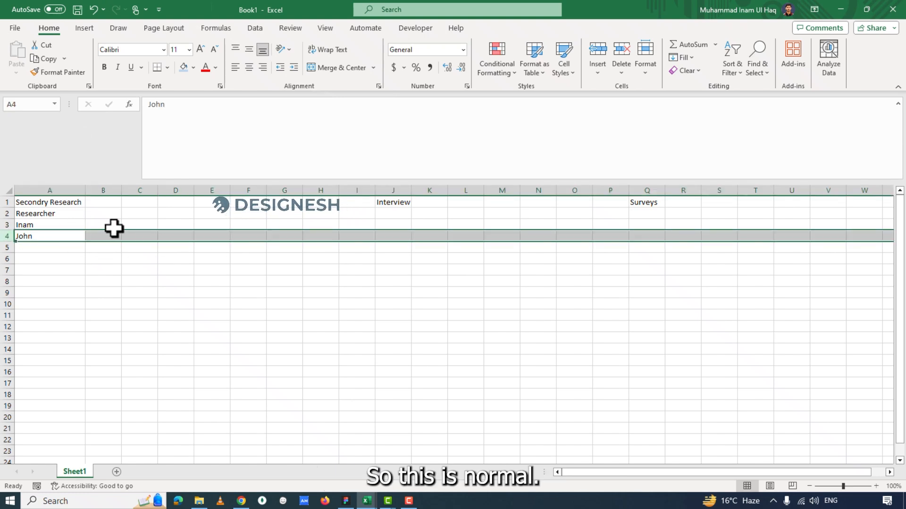
pyautogui.click(98, 225)
pyautogui.click(53, 238)
pyautogui.press('Delete')
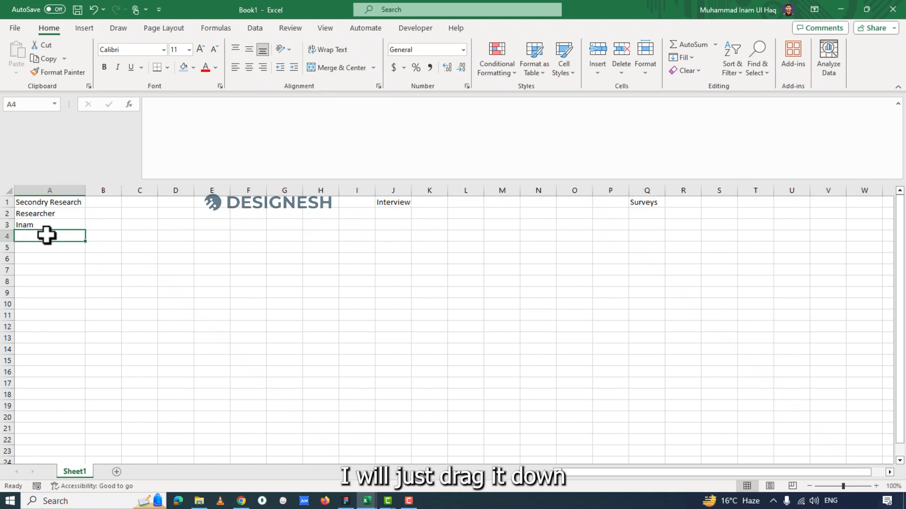
# Fill the researcher's name from A3 down through cell A10.
pyautogui.moveTo(39, 224); pyautogui.dragTo(41, 303)
pyautogui.hotkey('ctrl', 'd')
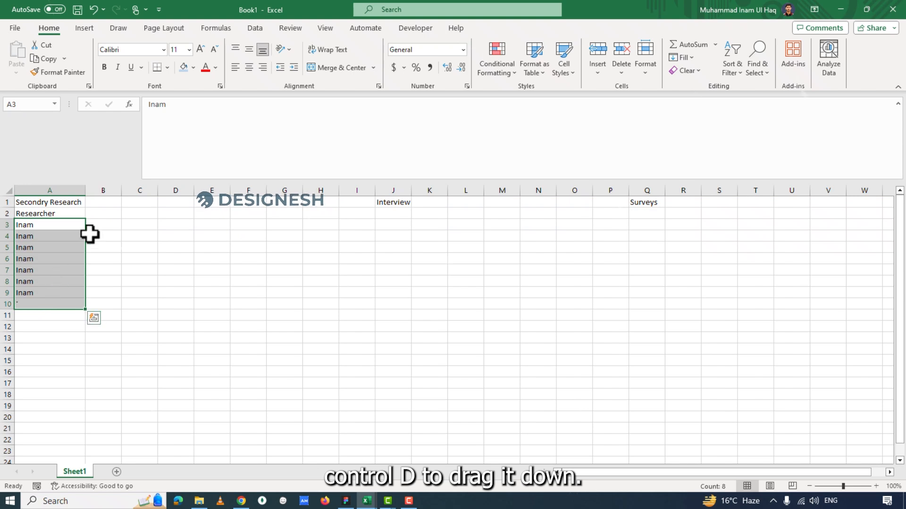
pyautogui.click(108, 224)
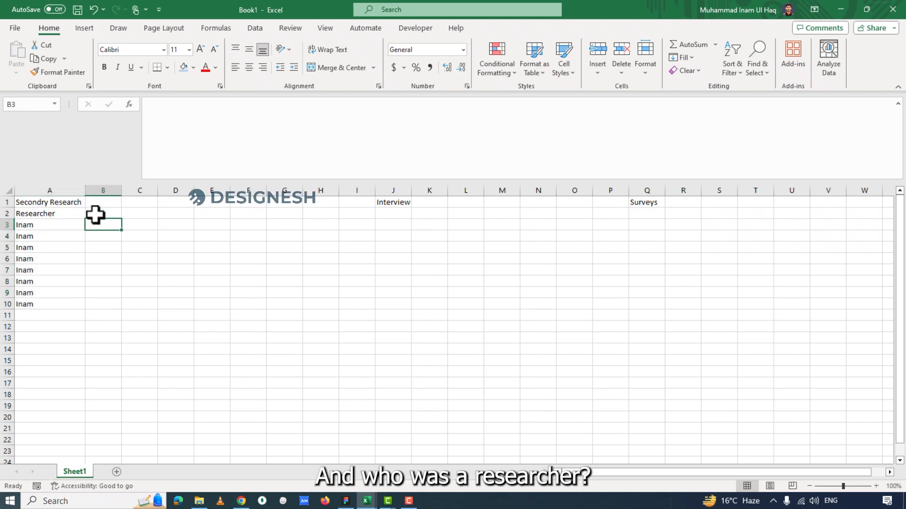
# Enter the column header "Data Source" in B2, beside the Researcher header.
pyautogui.click(96, 214)
pyautogui.write('D')
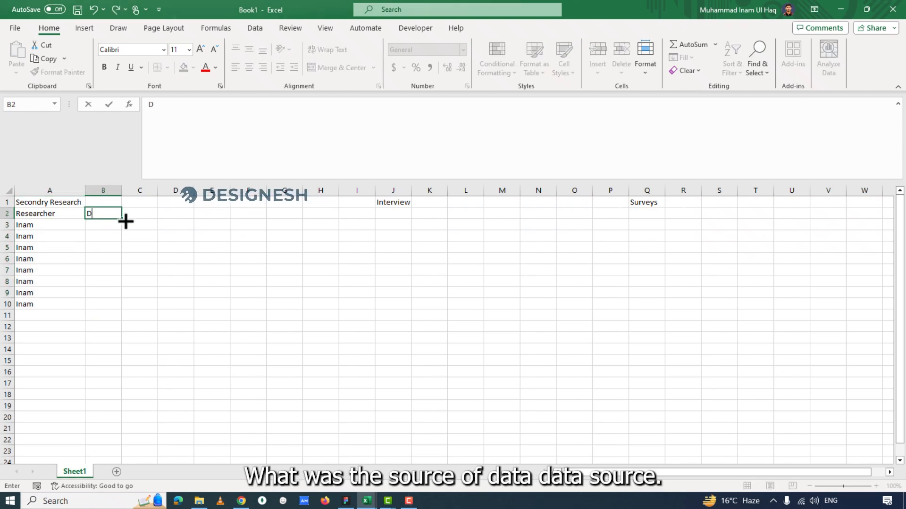
pyautogui.press('BackSpace')
pyautogui.write('Source')
pyautogui.press('BackSpace')
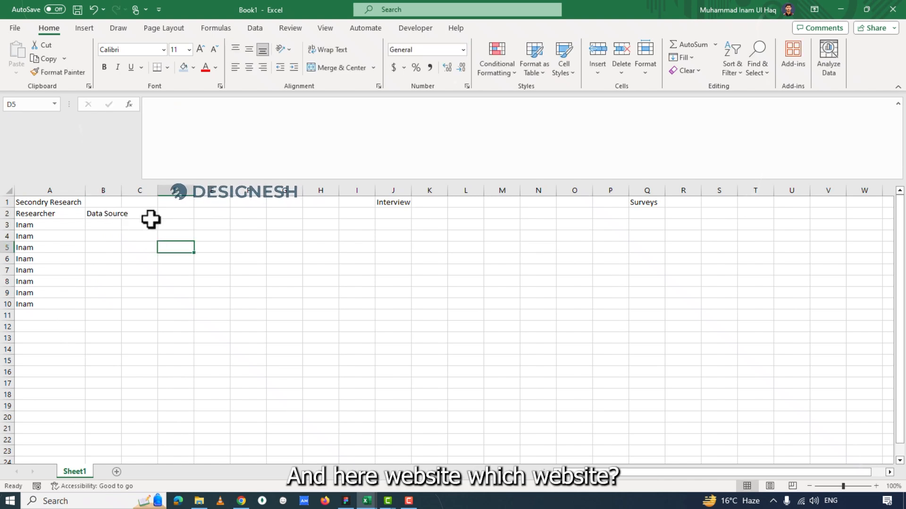
# Add the column headers "Website" in C2 and "Details of web" in D2.
pyautogui.click(151, 218)
pyautogui.write('Website')
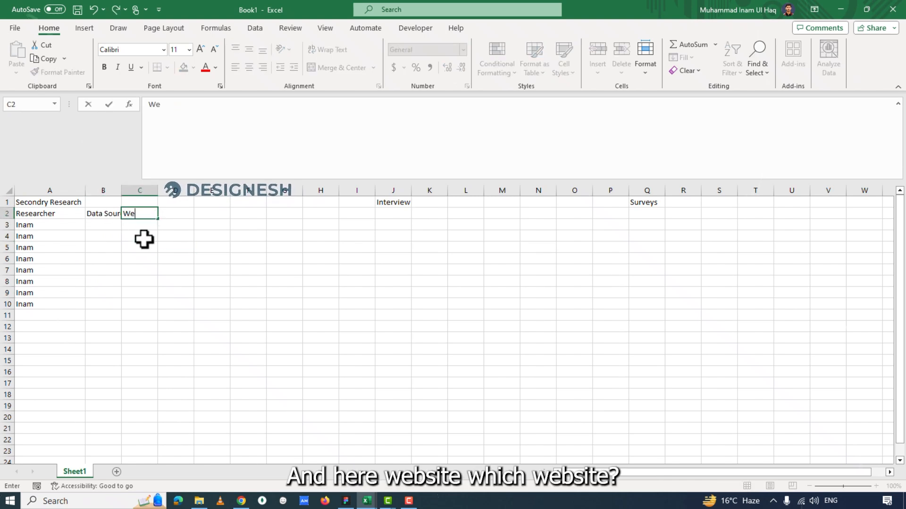
pyautogui.click(175, 215)
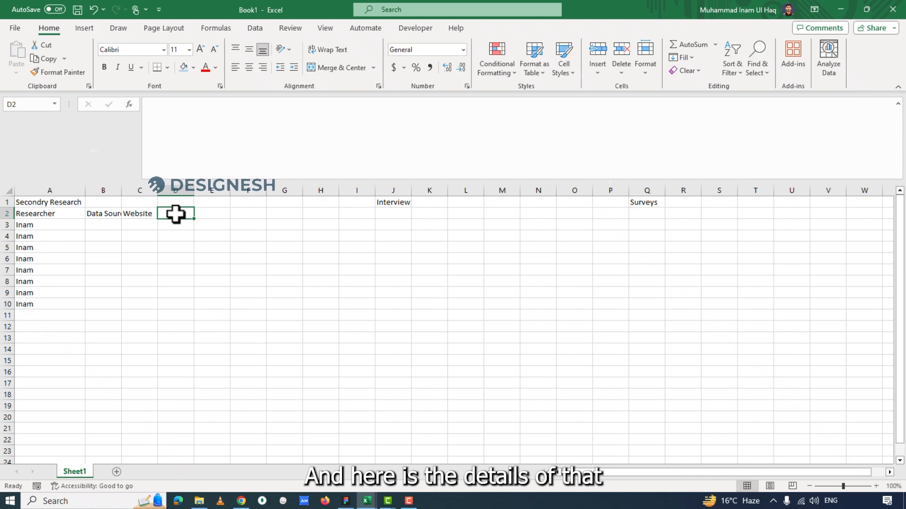
pyautogui.write('Details of web')
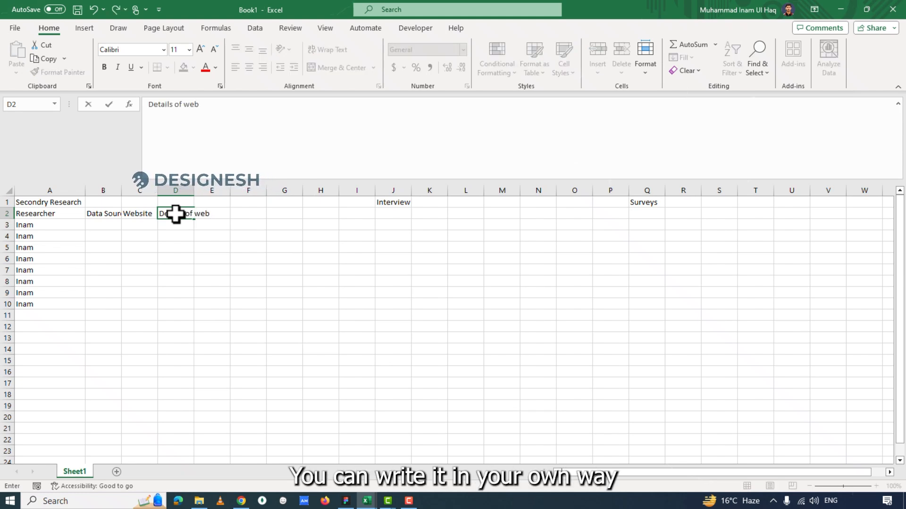
pyautogui.click(192, 235)
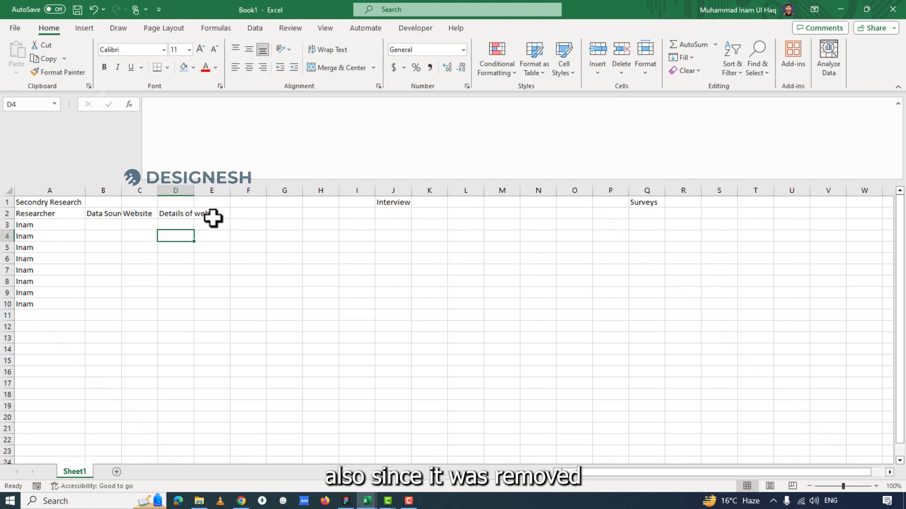
# Add the column headers "Social Media" in E2 and "Details of Social media" in F2.
pyautogui.click(215, 215)
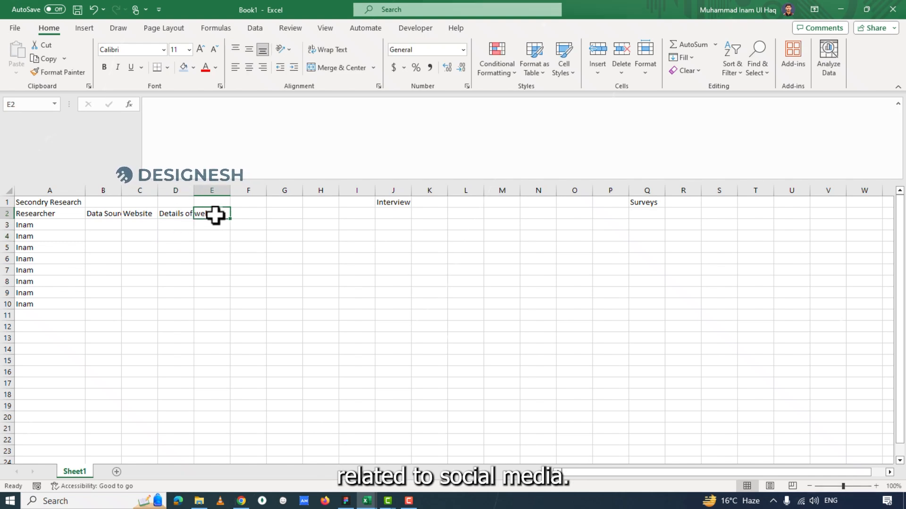
pyautogui.write('Soci')
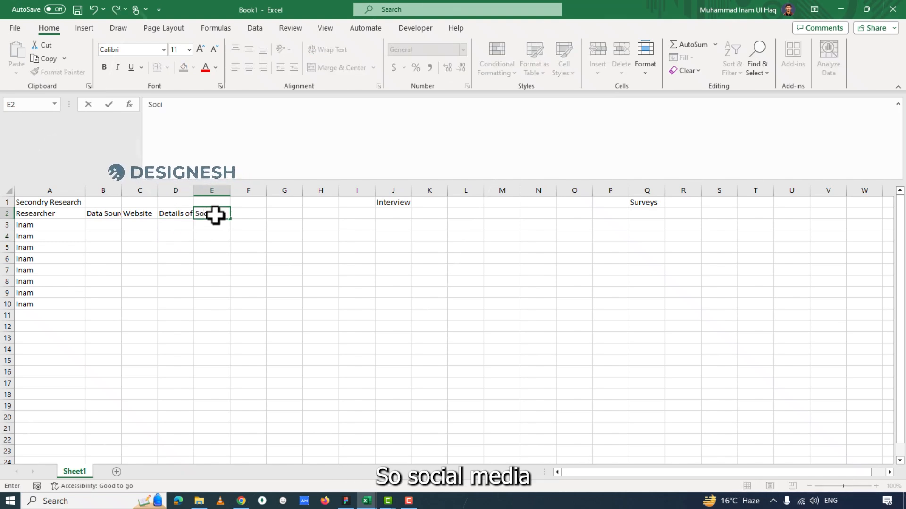
pyautogui.write('al Media')
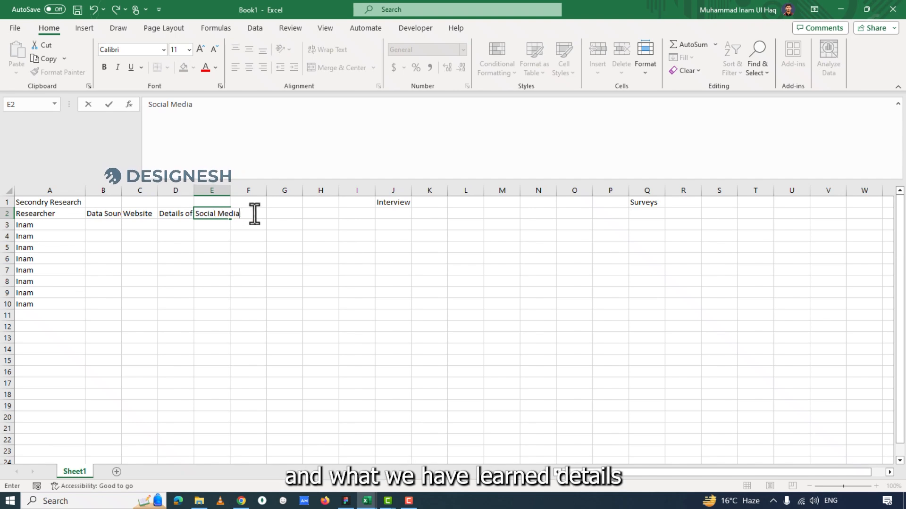
pyautogui.click(235, 255)
pyautogui.click(239, 214)
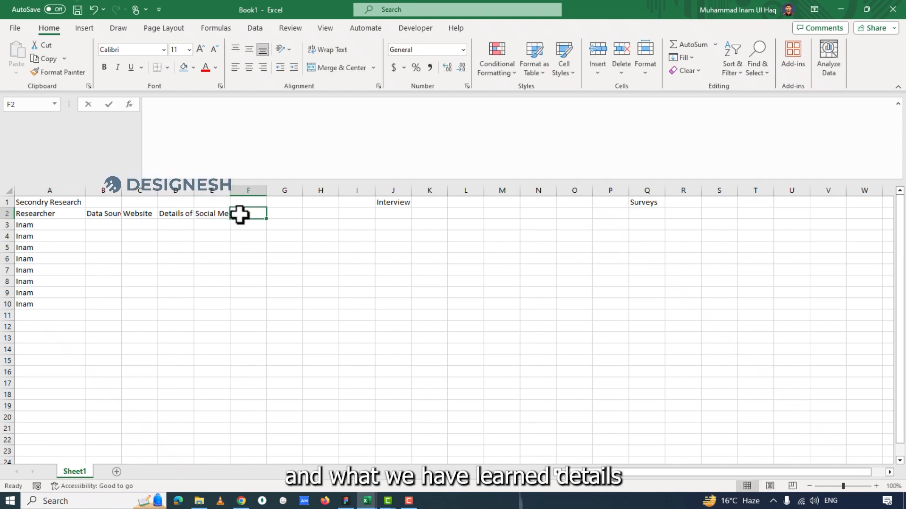
pyautogui.write('Details of')
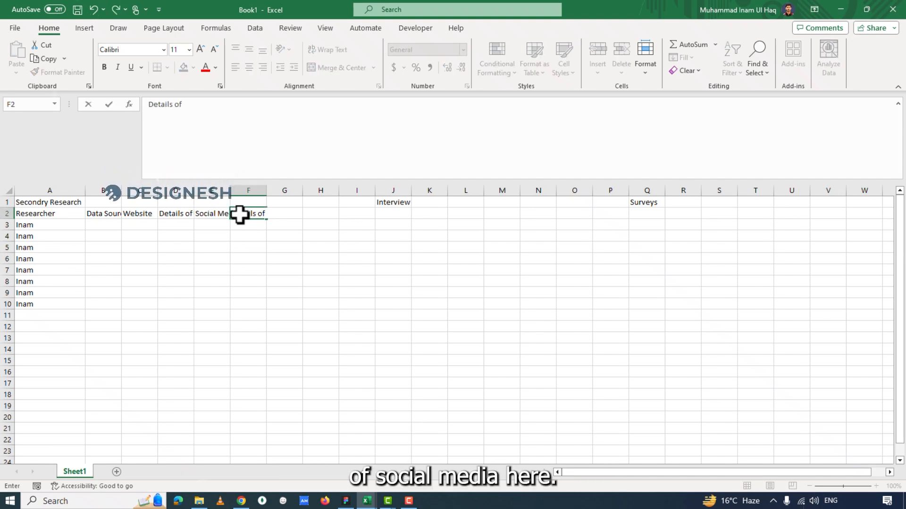
pyautogui.write(' Social')
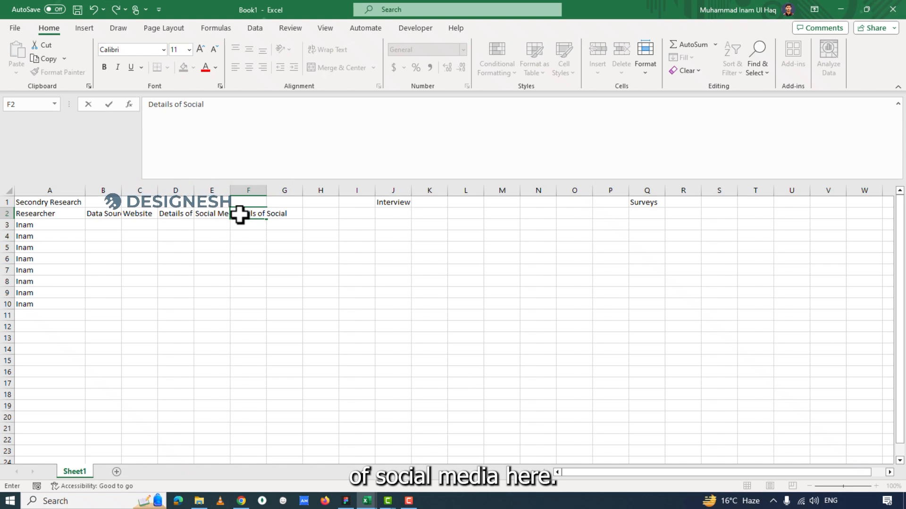
pyautogui.write(' nedia')
# Add the column headers "Trends" in G2 and "Competitor Analysis" in H2.
pyautogui.click(272, 210)
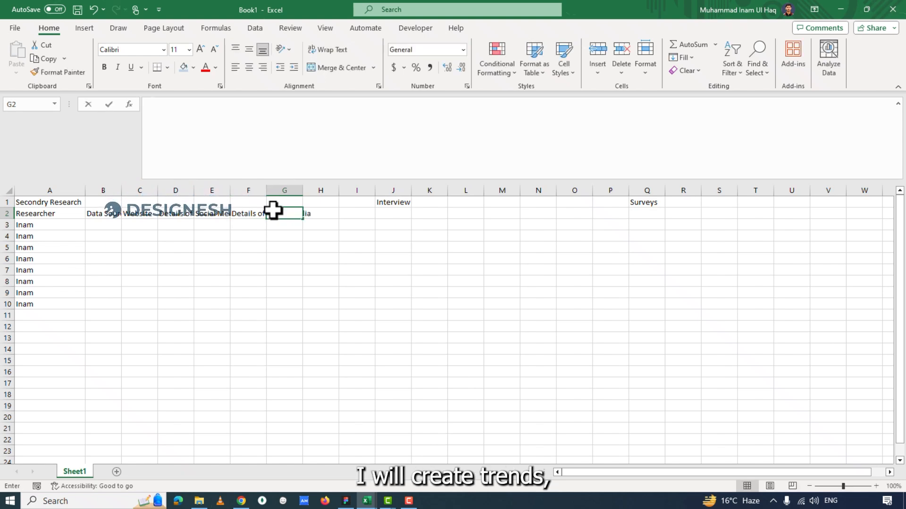
pyautogui.write('Tre')
pyautogui.write('nds')
pyautogui.click(313, 212)
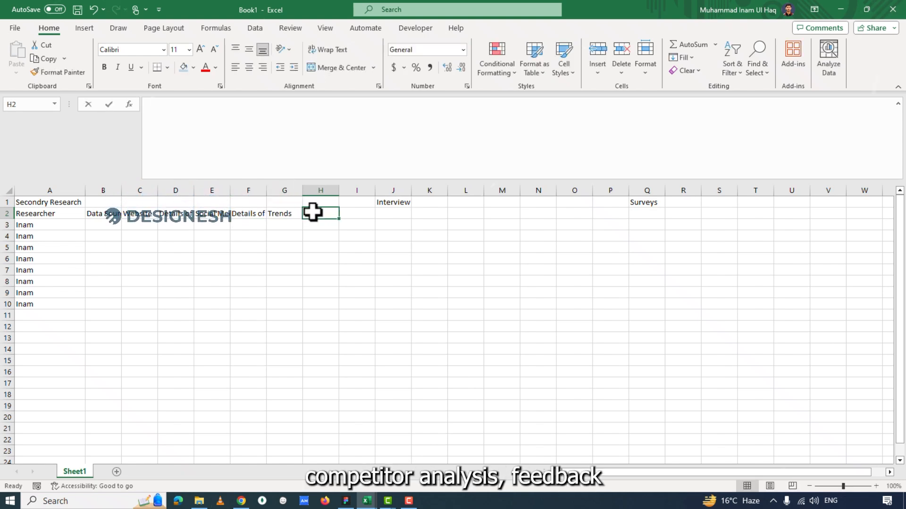
pyautogui.write('Competitor Analysis')
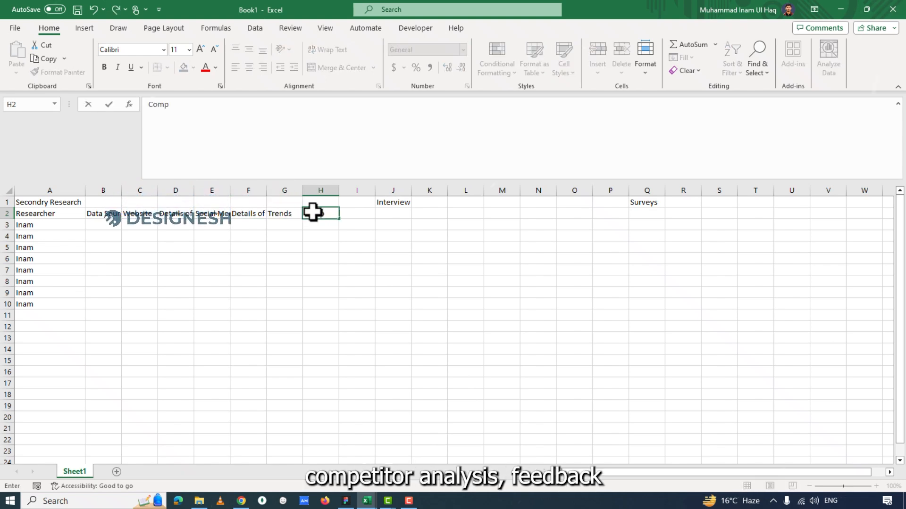
pyautogui.press('Return')
pyautogui.press('Return')
pyautogui.press('Return')
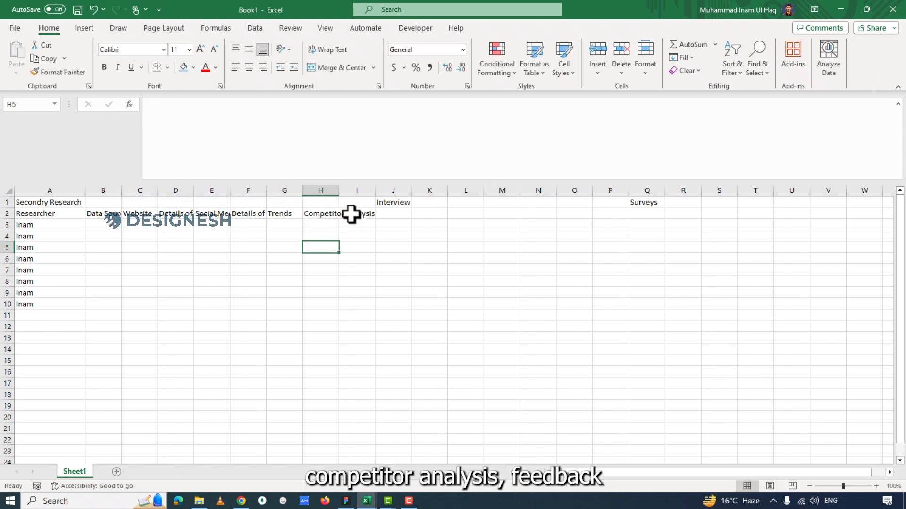
# Add the column headers "Feedback" in I2 and "Technical challenges" in J2.
pyautogui.click(351, 215)
pyautogui.write('Feedback')
pyautogui.click(381, 215)
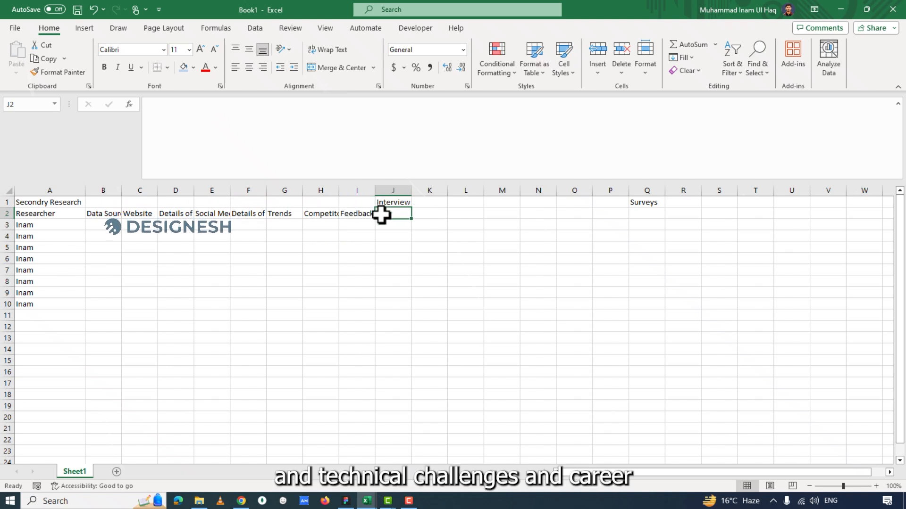
pyautogui.write('Technical challenges')
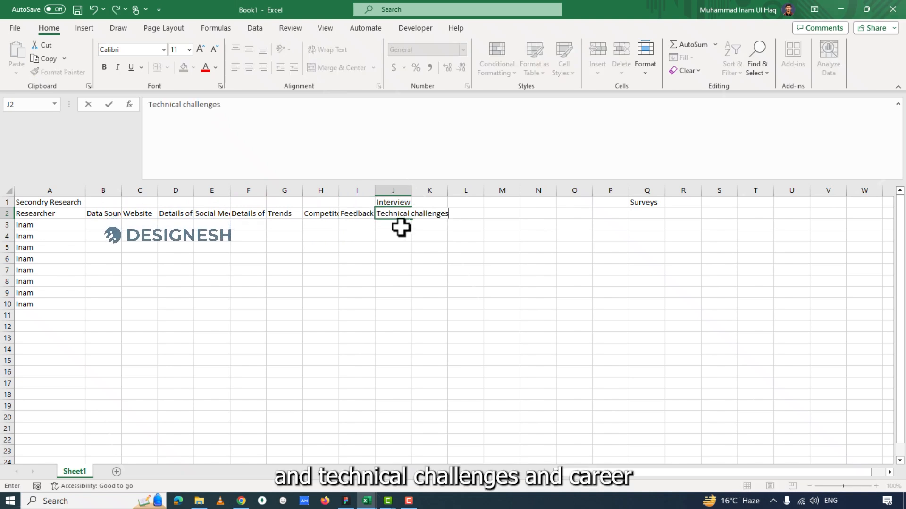
pyautogui.press('Return')
pyautogui.press('Return')
pyautogui.press('Return')
# Move the "Interview" section title from J1 to K1.
pyautogui.click(399, 203)
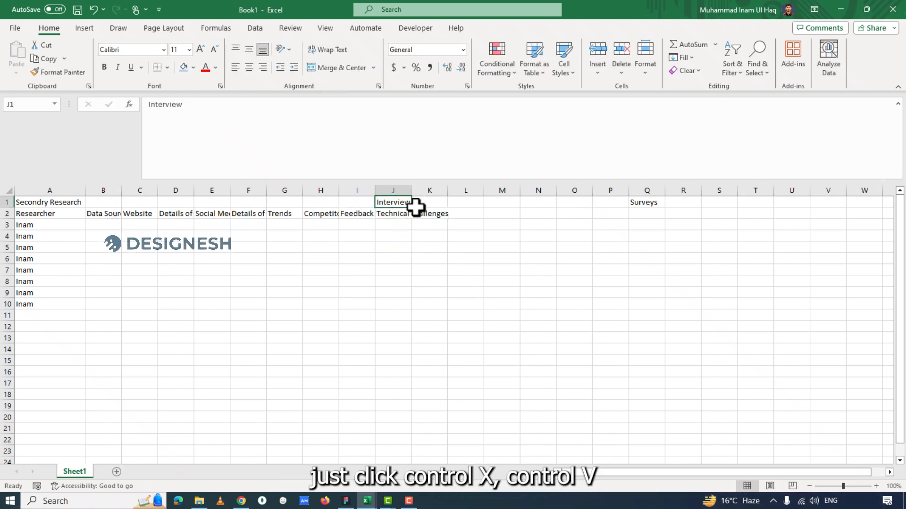
pyautogui.hotkey('ctrl', 'x')
pyautogui.click(441, 203)
pyautogui.hotkey('ctrl', 'v')
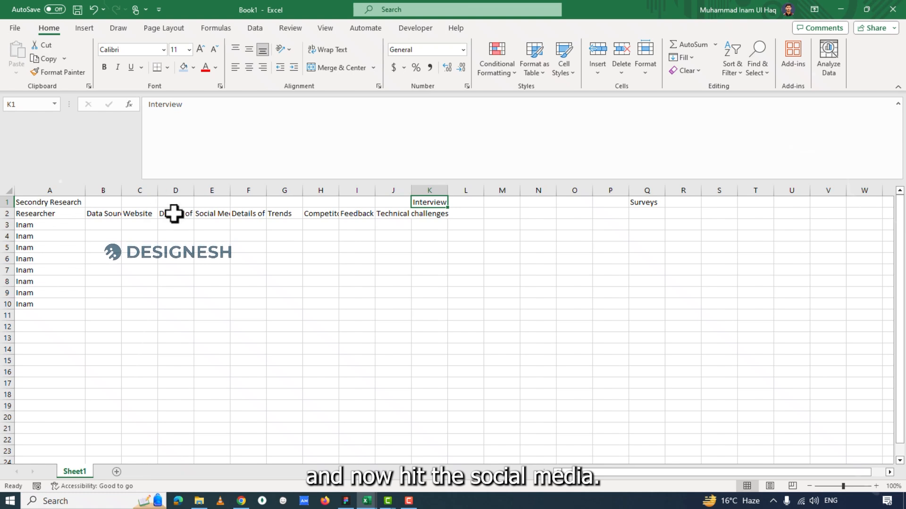
pyautogui.click(208, 214)
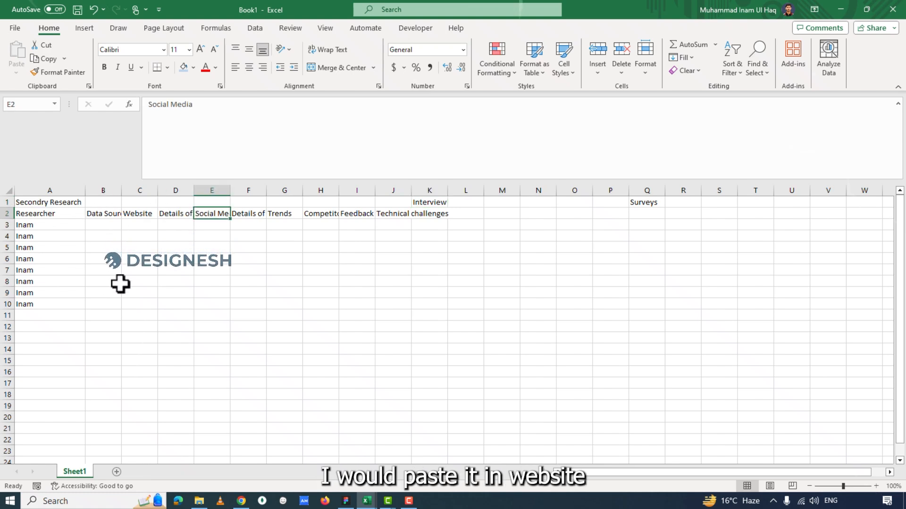
pyautogui.click(138, 338)
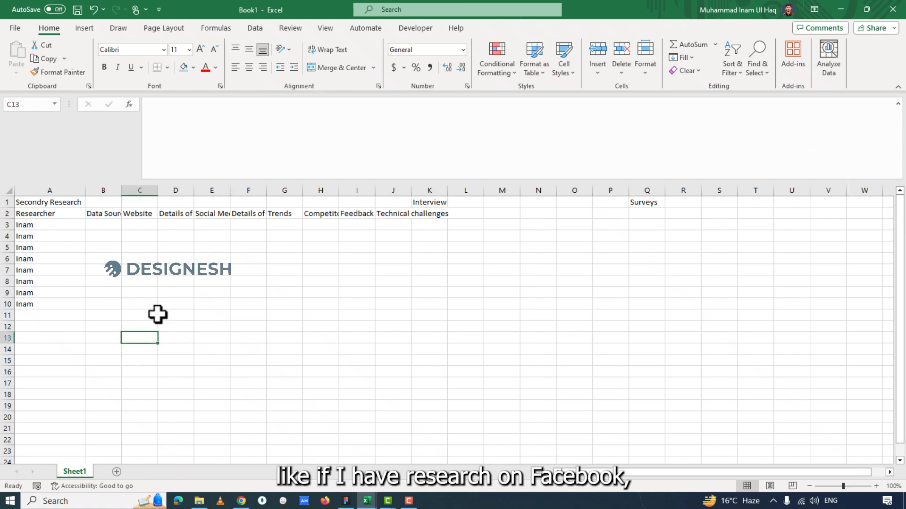
pyautogui.click(214, 216)
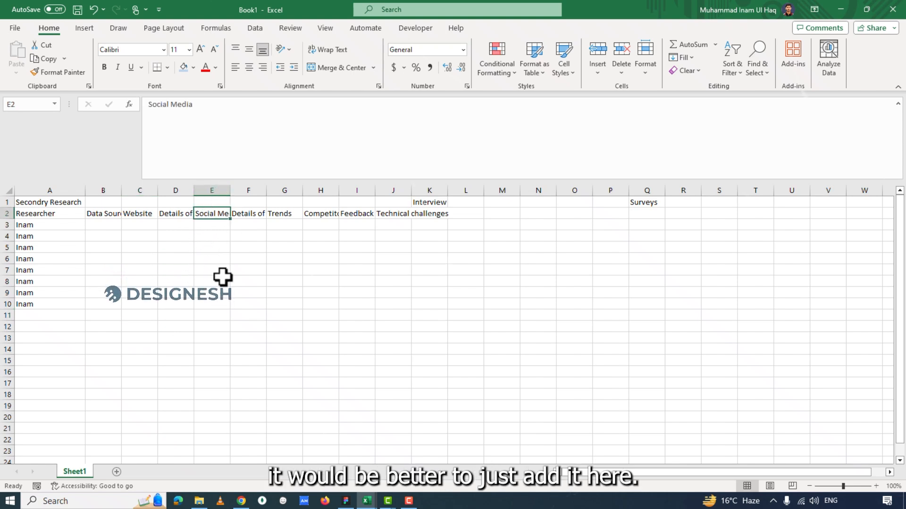
pyautogui.click(188, 249)
# Widen columns B through E to fit their headers, from Data Source to Social Media.
pyautogui.moveTo(230, 191); pyautogui.dragTo(255, 190)
pyautogui.moveTo(194, 191); pyautogui.dragTo(217, 190)
pyautogui.moveTo(158, 191); pyautogui.dragTo(139, 190)
pyautogui.click(109, 225)
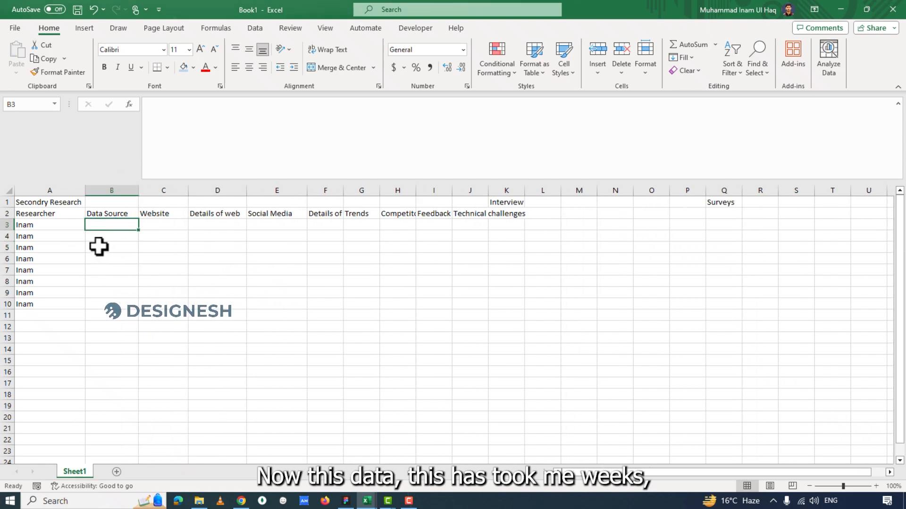
pyautogui.moveTo(510, 213); pyautogui.dragTo(44, 347)
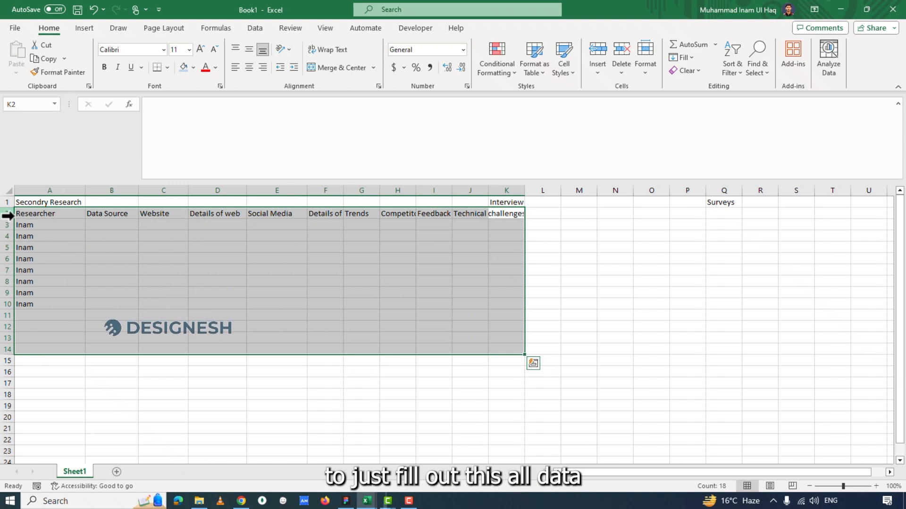
pyautogui.moveTo(31, 215); pyautogui.dragTo(507, 372)
pyautogui.click(507, 372)
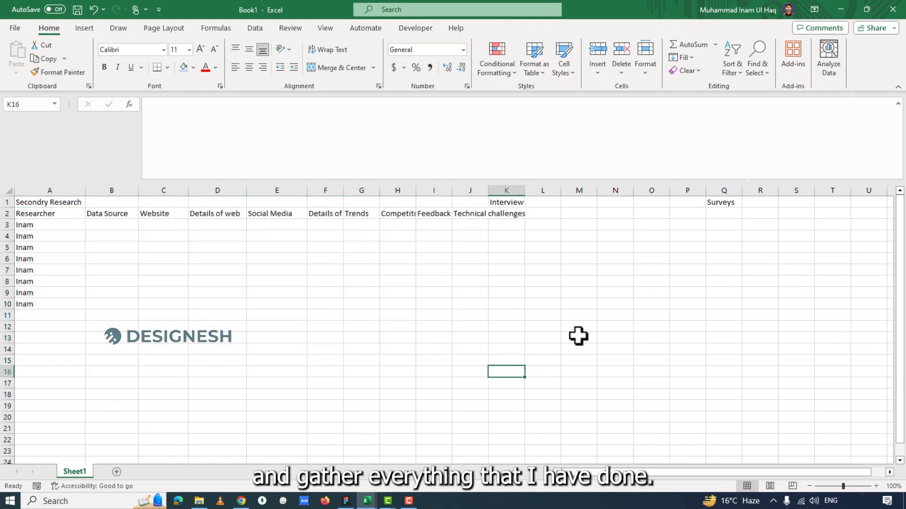
pyautogui.click(580, 271)
pyautogui.moveTo(38, 215); pyautogui.dragTo(519, 339)
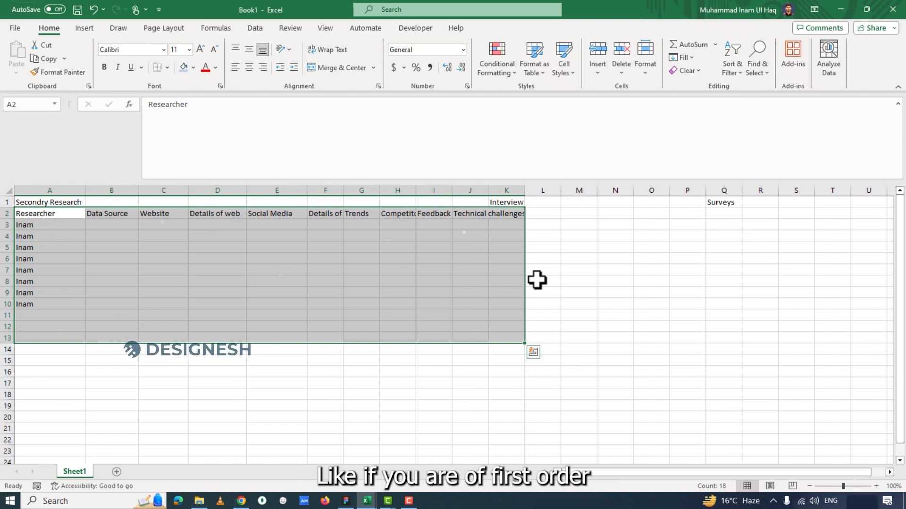
pyautogui.click(612, 268)
pyautogui.click(510, 303)
pyautogui.click(628, 323)
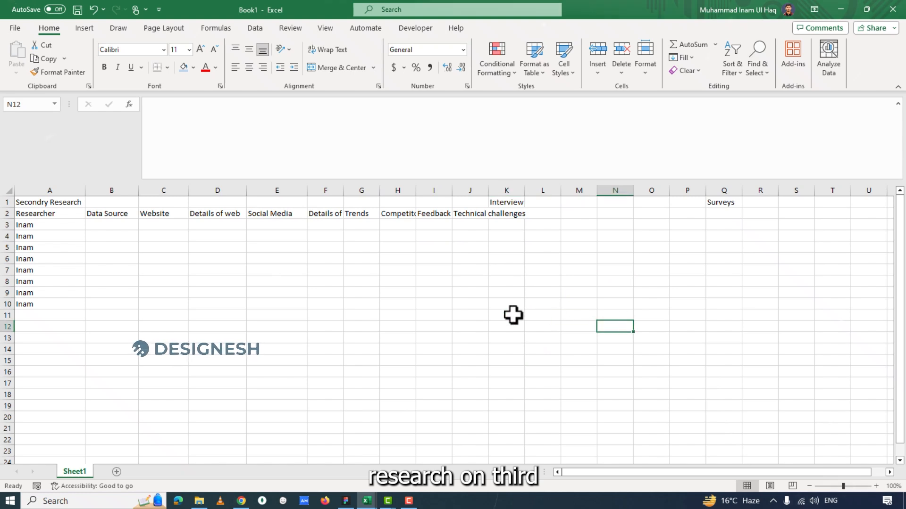
# Enter "GPT-4" in B3 and move that entry to C3 under the Website header.
pyautogui.click(97, 226)
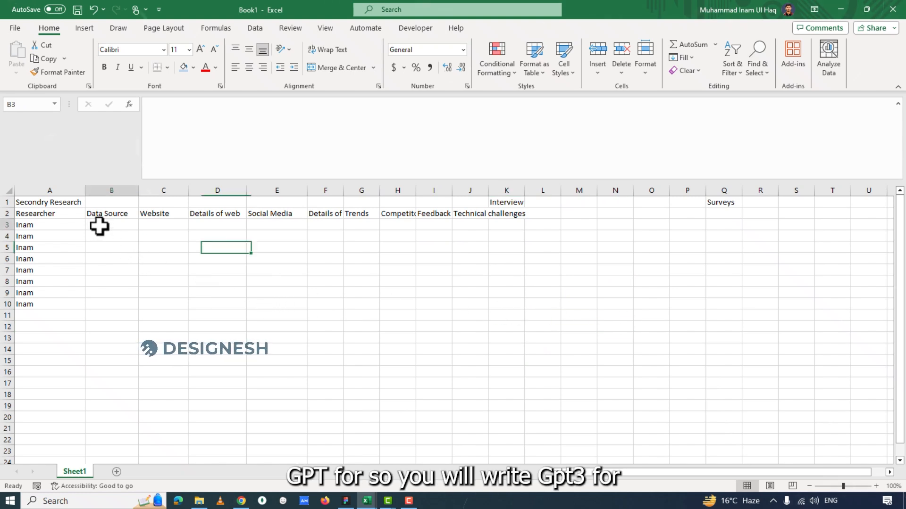
pyautogui.write('GPT-4')
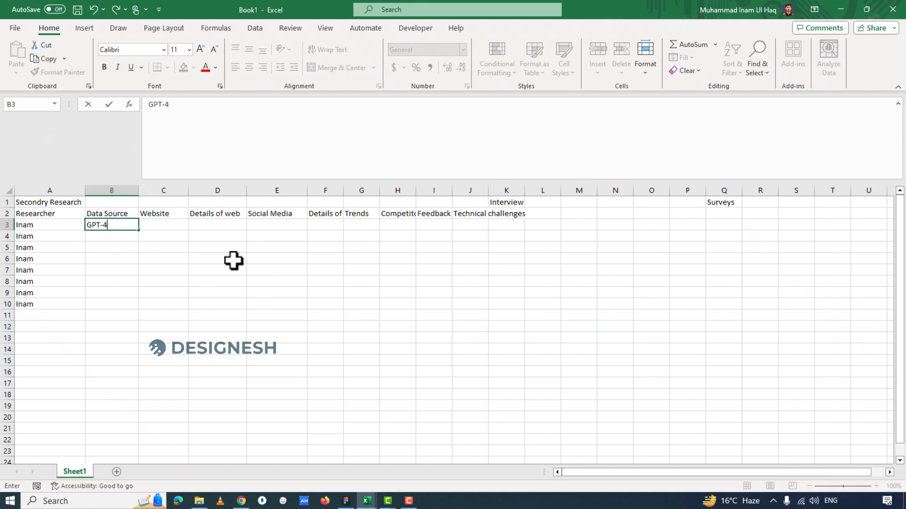
pyautogui.click(152, 224)
pyautogui.click(108, 226)
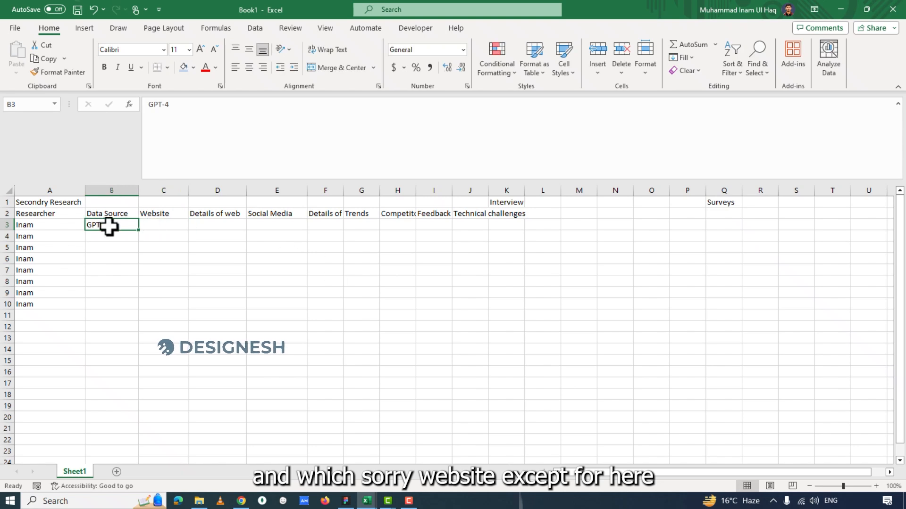
pyautogui.moveTo(137, 230); pyautogui.dragTo(156, 225)
# Enter "Foundation research" in B3 under Data Source and widen column B to fit the text.
pyautogui.click(111, 225)
pyautogui.write('Fou')
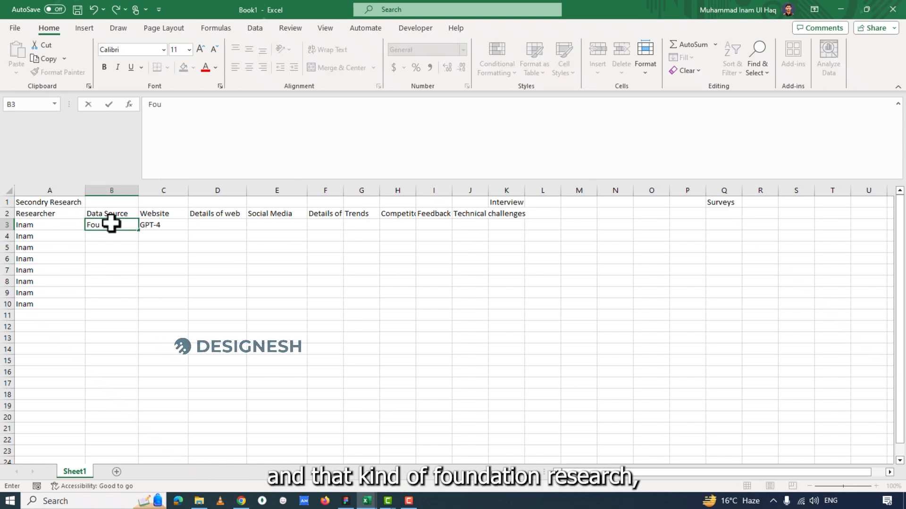
pyautogui.write('ndation rese')
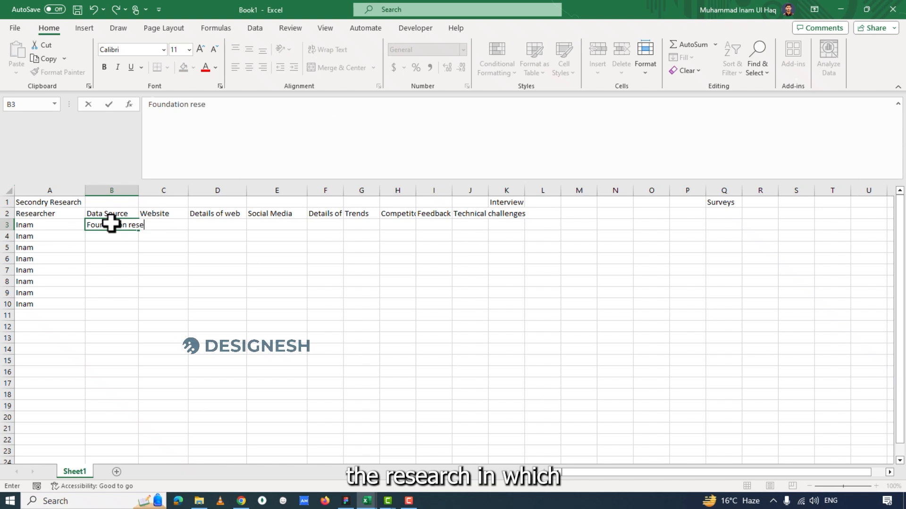
pyautogui.write('arch')
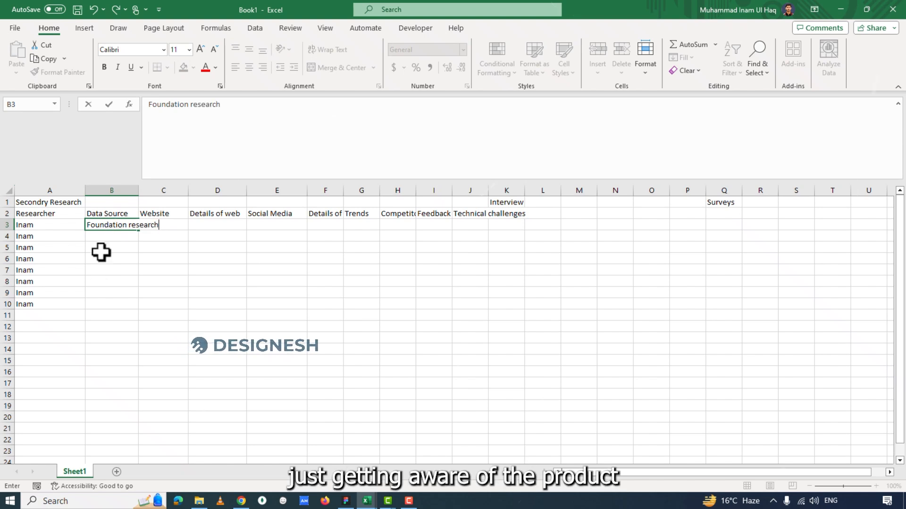
pyautogui.click(100, 282)
pyautogui.moveTo(134, 190); pyautogui.dragTo(179, 190)
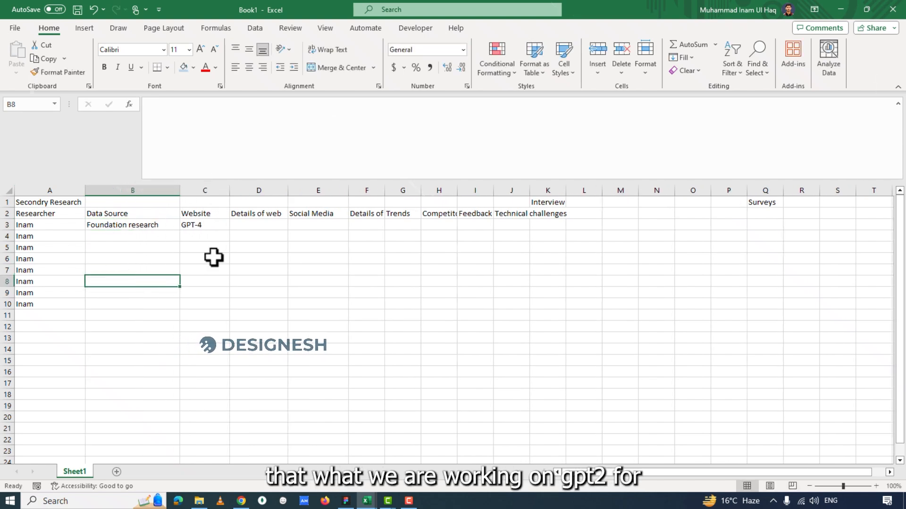
# Enter "Data was not upto date" in D3 under Details of web and widen column D to fit the text.
pyautogui.click(206, 228)
pyautogui.click(253, 229)
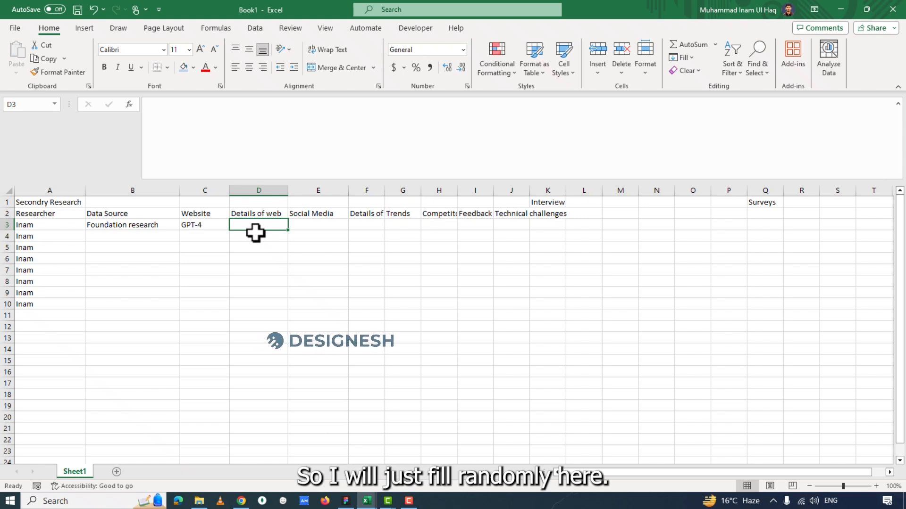
pyautogui.write('Fill')
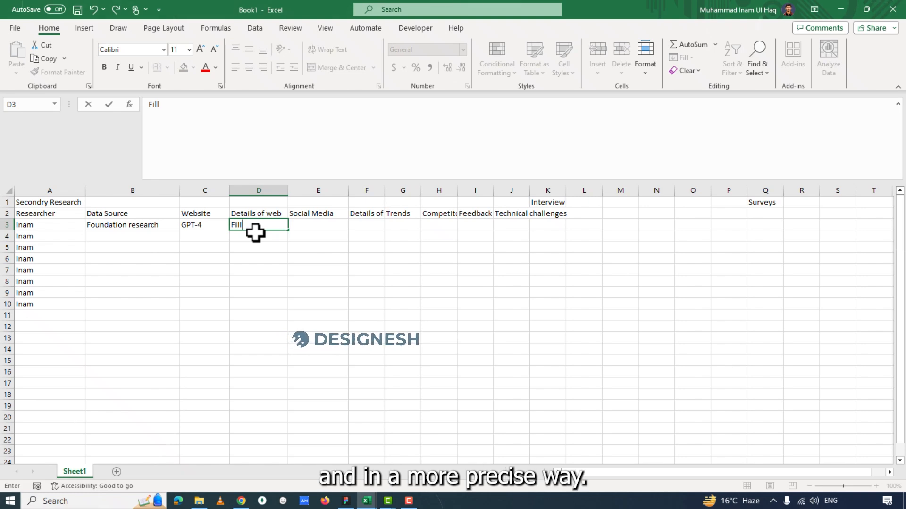
pyautogui.press('BackSpace')
pyautogui.press('BackSpace')
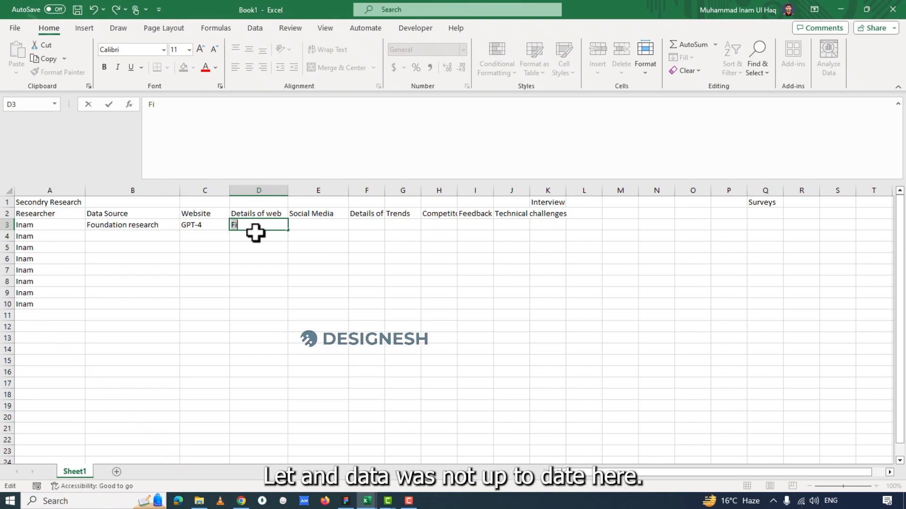
pyautogui.write('Data was not up')
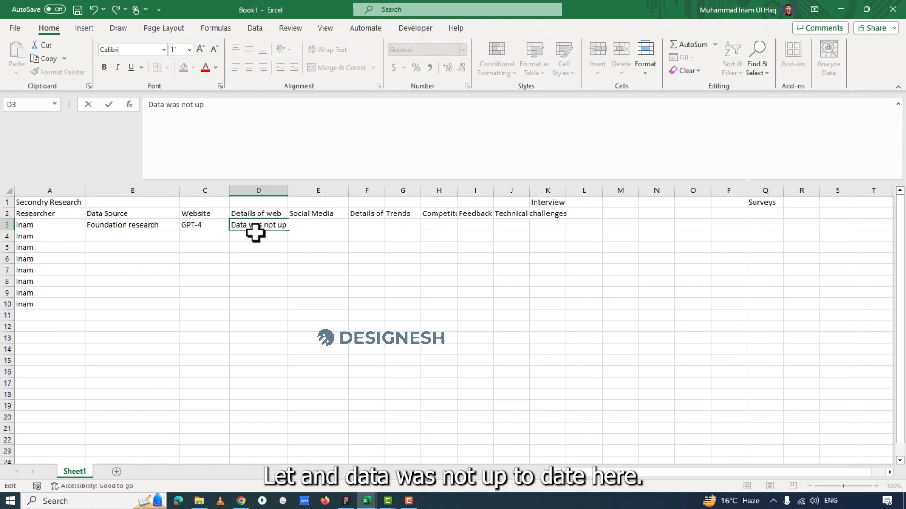
pyautogui.write('to date')
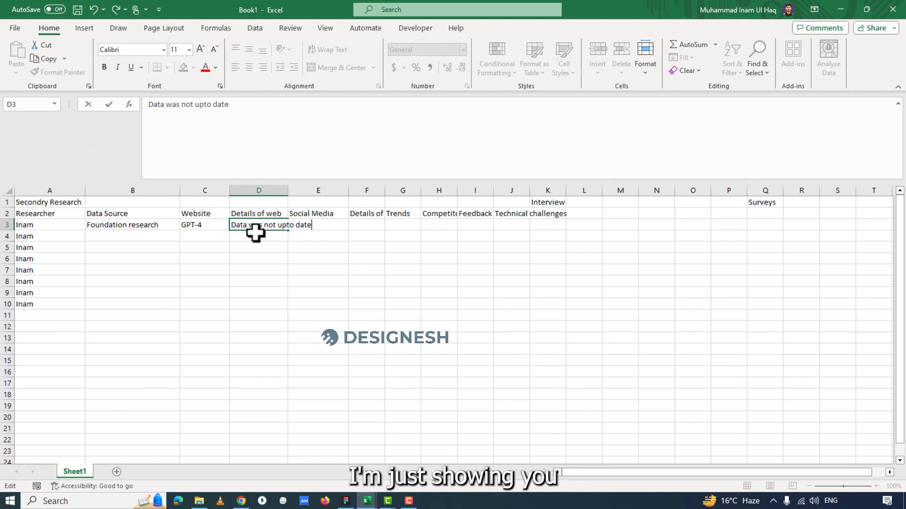
pyautogui.click(275, 279)
pyautogui.moveTo(287, 190); pyautogui.dragTo(335, 191)
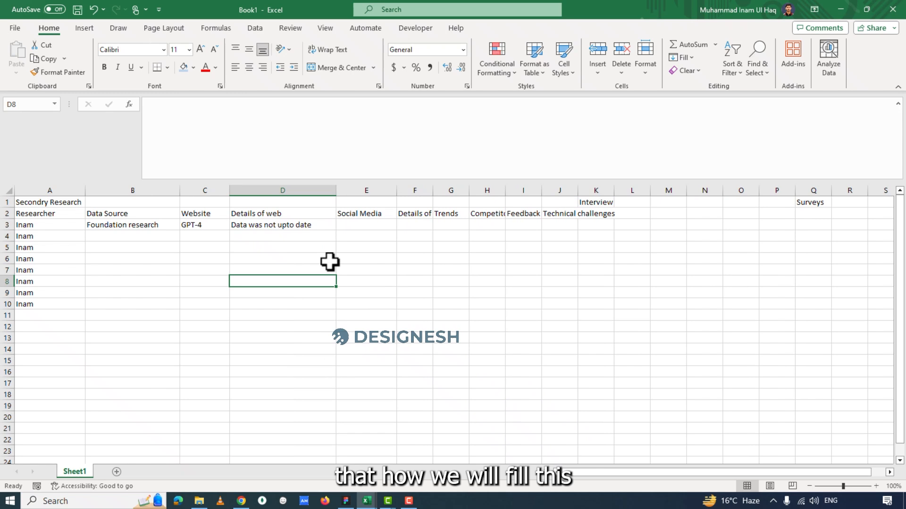
# Enter "Facebook" in E3 under Social Media and widen column F to fit its header.
pyautogui.click(359, 225)
pyautogui.write('Facebook')
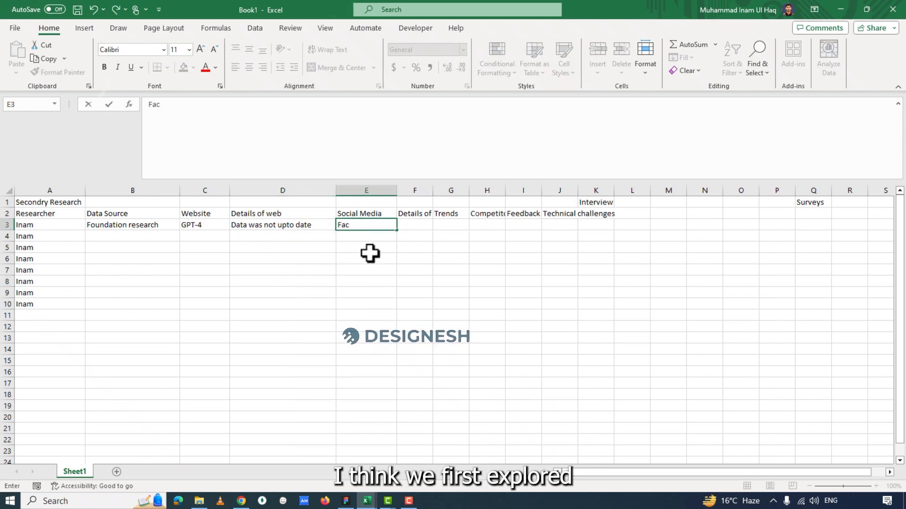
pyautogui.click(411, 224)
pyautogui.moveTo(427, 190); pyautogui.dragTo(484, 190)
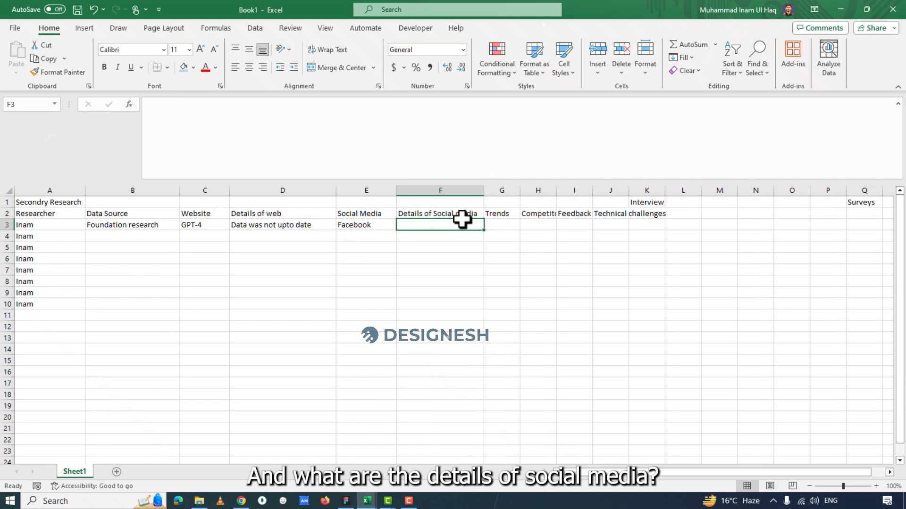
# Enter "Not a trendy topics & No exact competitor" in G3 under Trends and widen column G to fit the text.
pyautogui.click(498, 217)
pyautogui.click(463, 221)
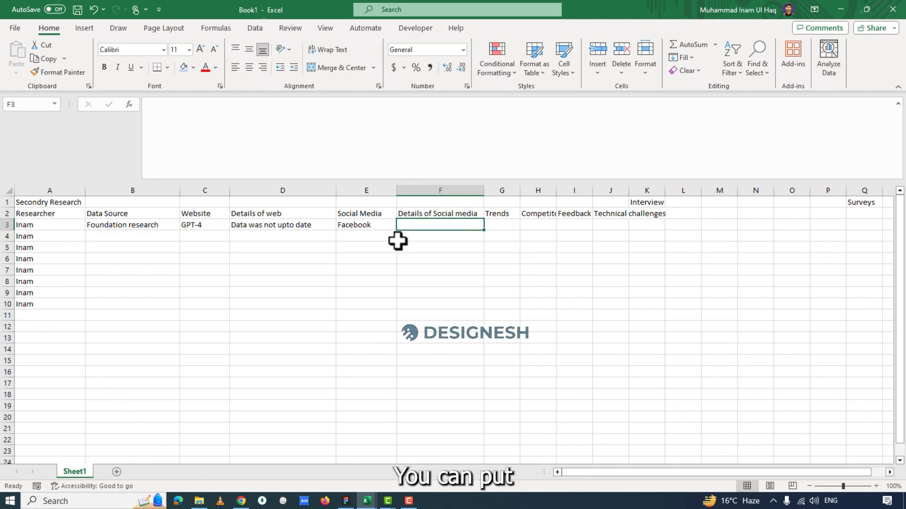
pyautogui.click(504, 227)
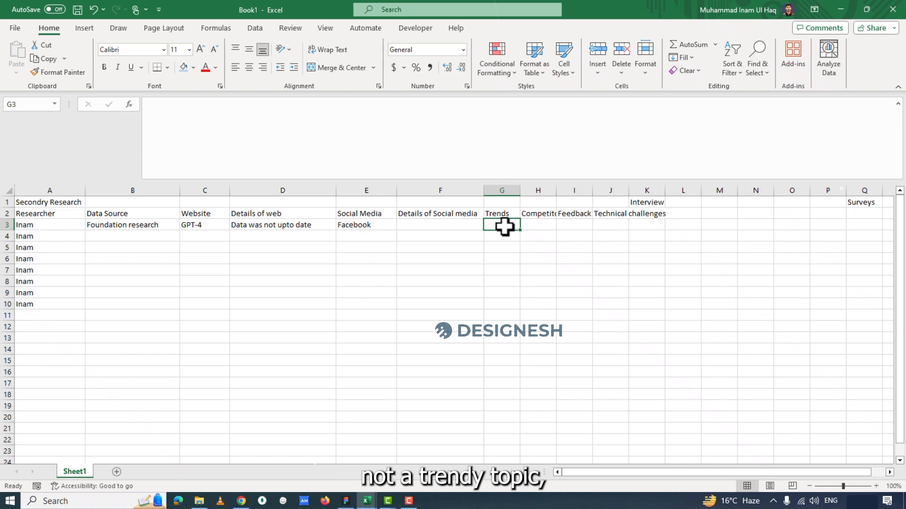
pyautogui.write('Not a trendy topics')
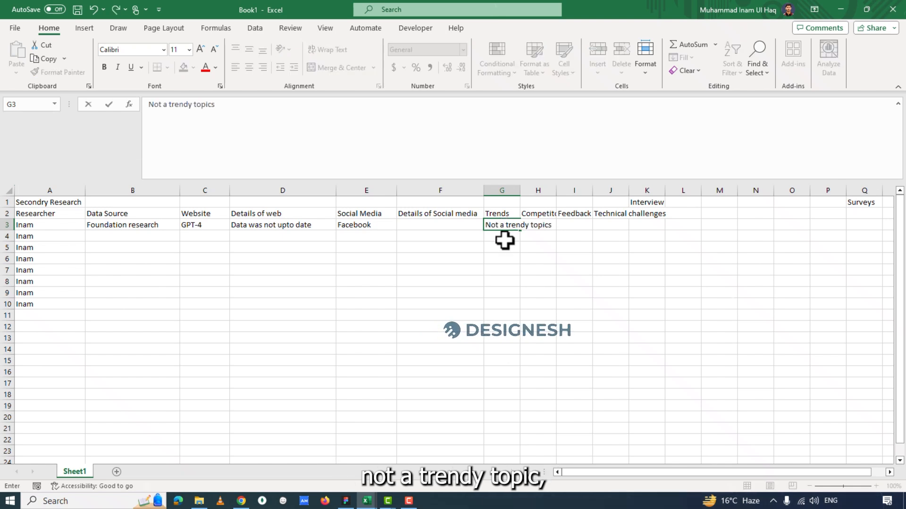
pyautogui.write(' & No e')
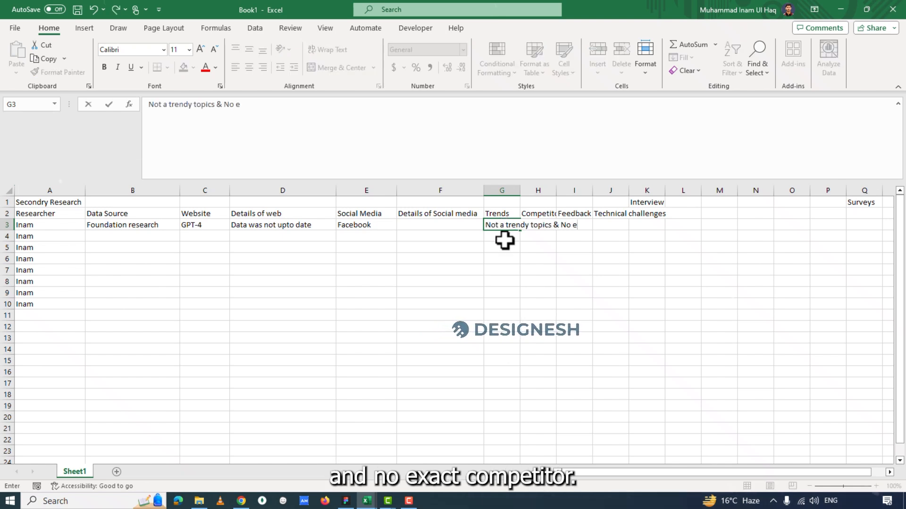
pyautogui.write('xact competitor')
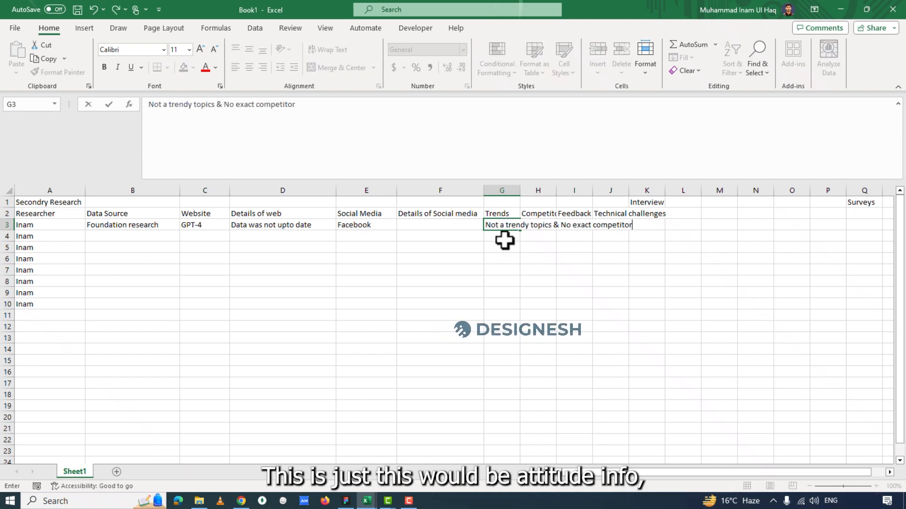
pyautogui.click(507, 265)
pyautogui.moveTo(519, 189); pyautogui.dragTo(629, 204)
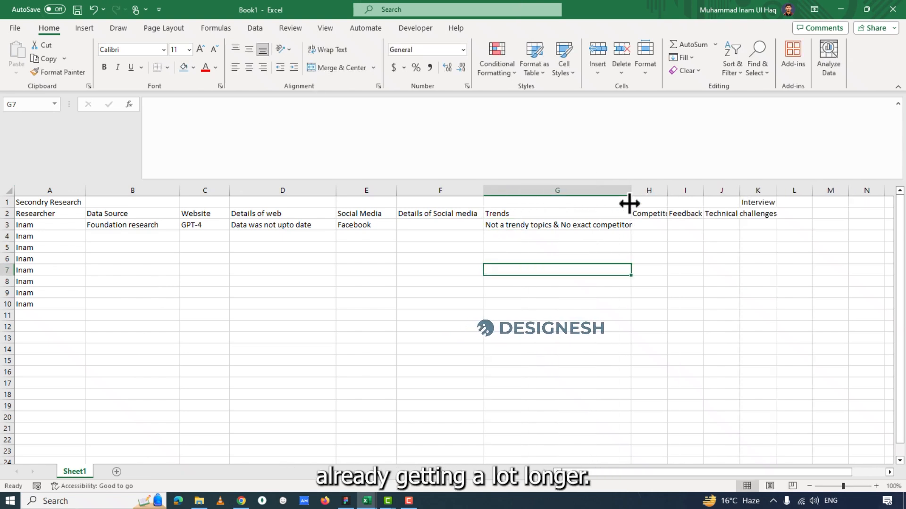
# Enter "No exact competitor, but confide" in H3 under the competitor analysis header.
pyautogui.click(624, 227)
pyautogui.click(634, 225)
pyautogui.click(621, 225)
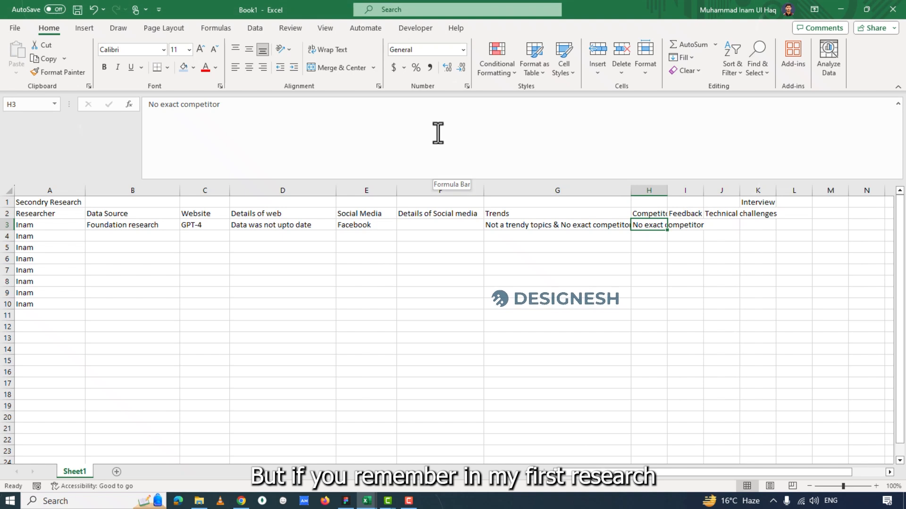
pyautogui.click(437, 134)
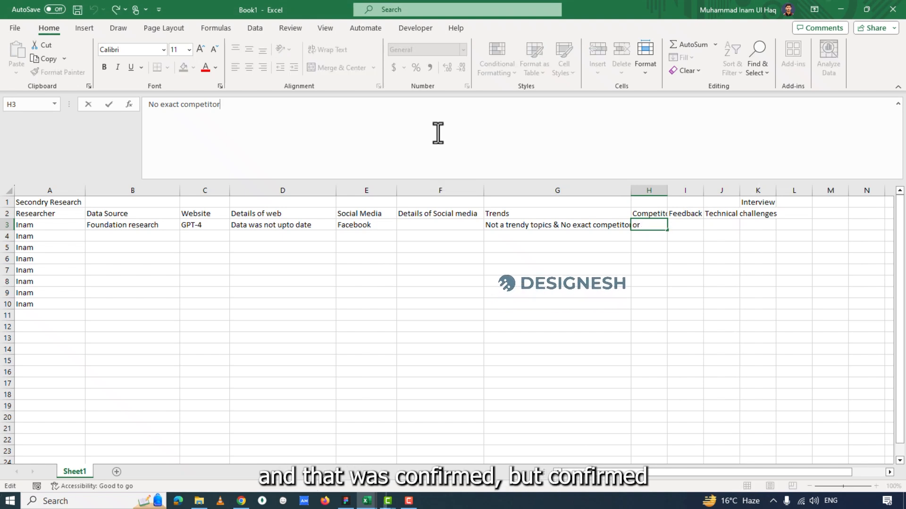
pyautogui.write(', but confide')
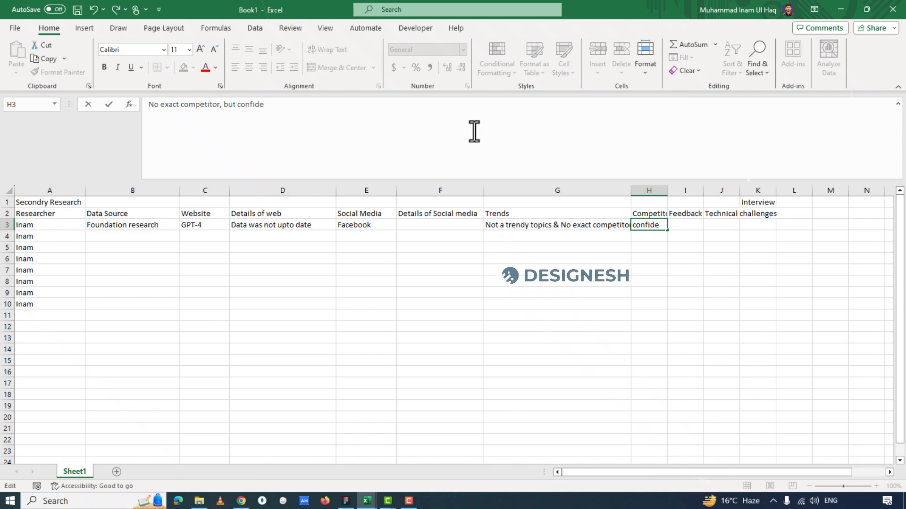
pyautogui.click(719, 215)
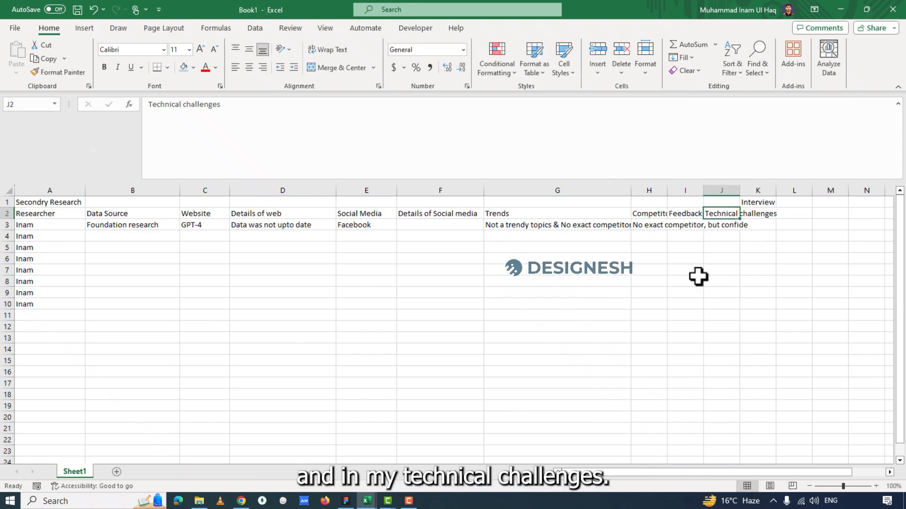
pyautogui.click(718, 226)
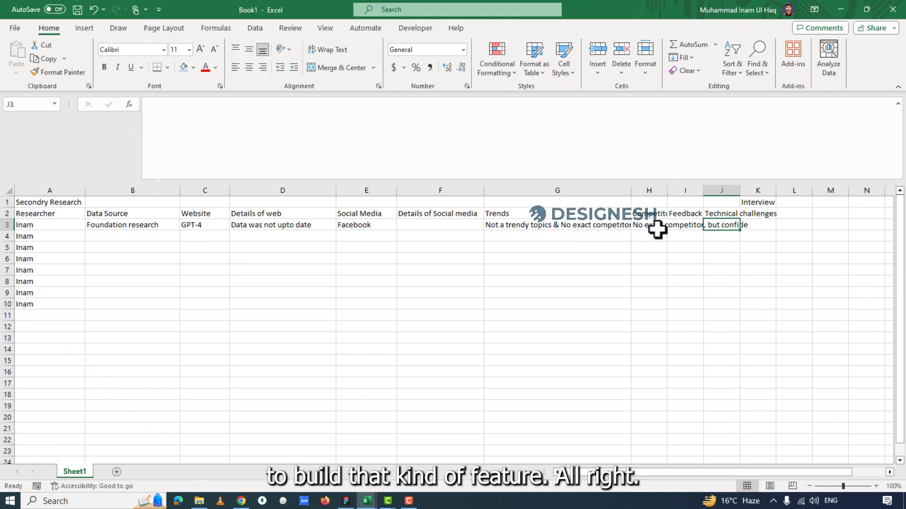
# Merge and center the "Secondry Research" title across A1:J1.
pyautogui.moveTo(632, 473)
pyautogui.mouseDown()
pyautogui.moveTo(658, 471)
pyautogui.moveTo(630, 472)
pyautogui.mouseUp()
pyautogui.moveTo(52, 202); pyautogui.dragTo(709, 202)
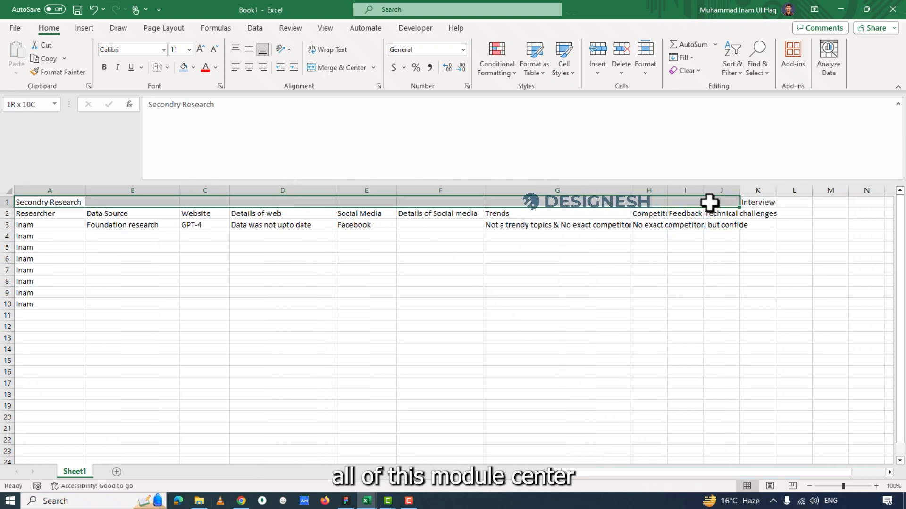
pyautogui.click(354, 68)
pyautogui.click(364, 248)
# Enter the header "Researcher" in K2 under Interview and widen column K slightly to fit it.
pyautogui.click(755, 202)
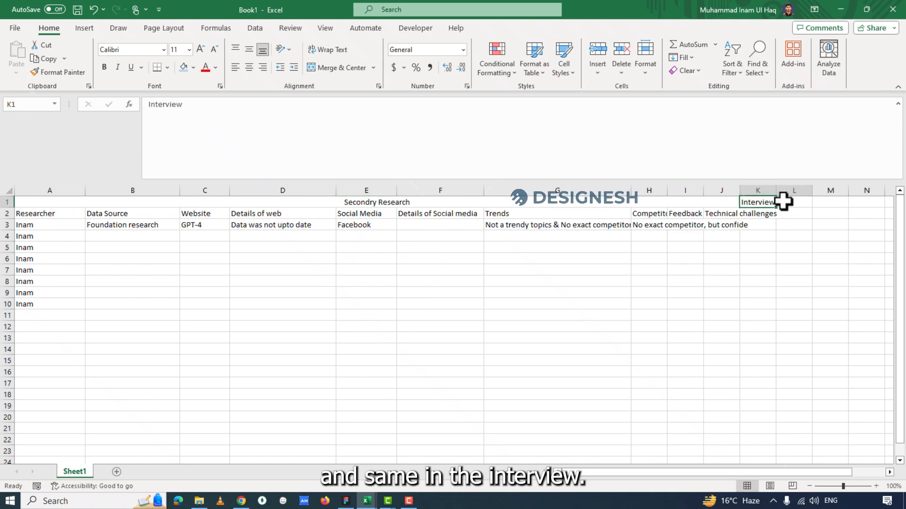
pyautogui.moveTo(783, 202); pyautogui.dragTo(803, 202)
pyautogui.click(754, 212)
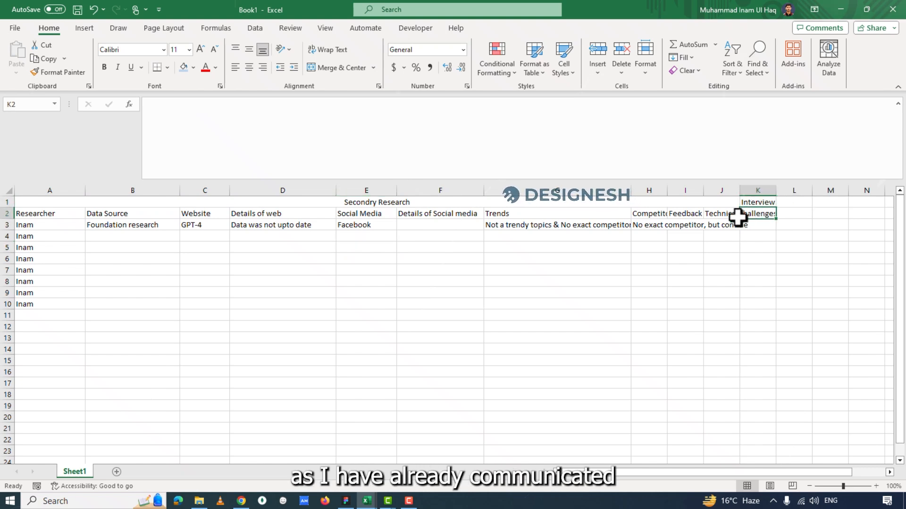
pyautogui.write('Researcher')
pyautogui.click(861, 259)
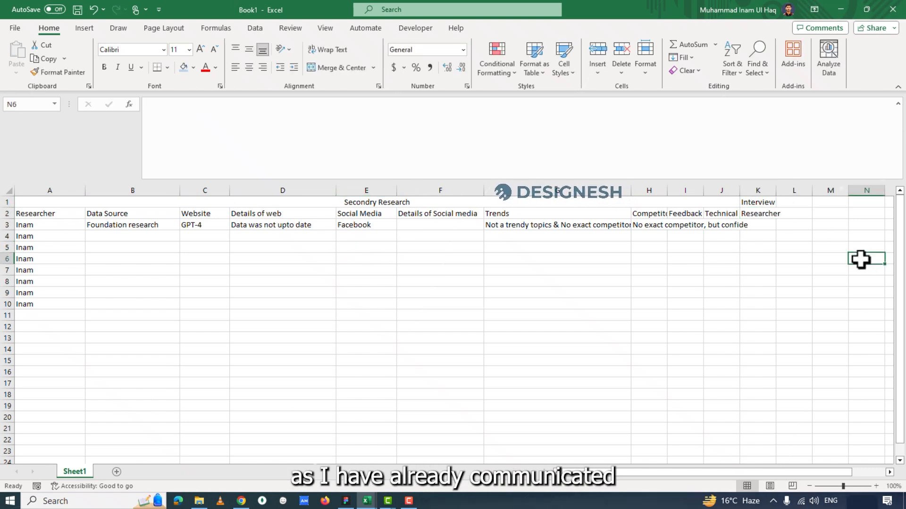
pyautogui.click(890, 472)
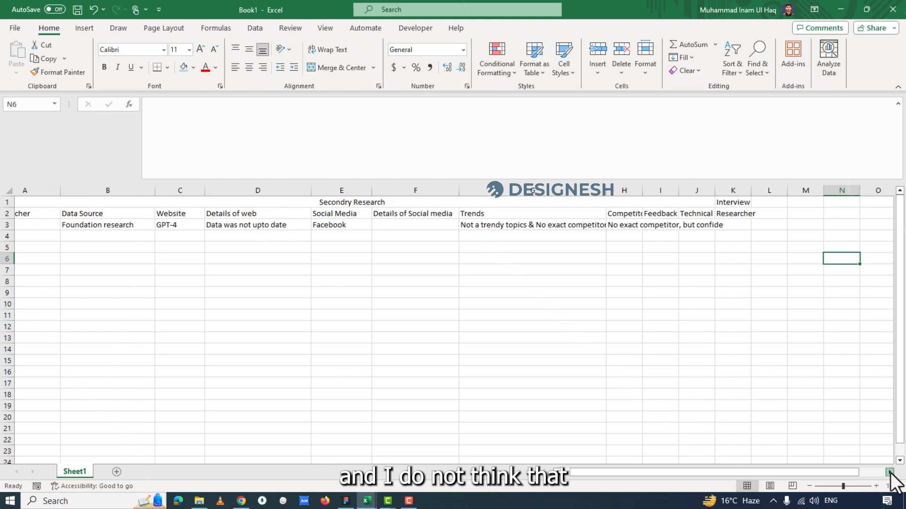
pyautogui.click(889, 472)
pyautogui.moveTo(561, 189); pyautogui.dragTo(580, 190)
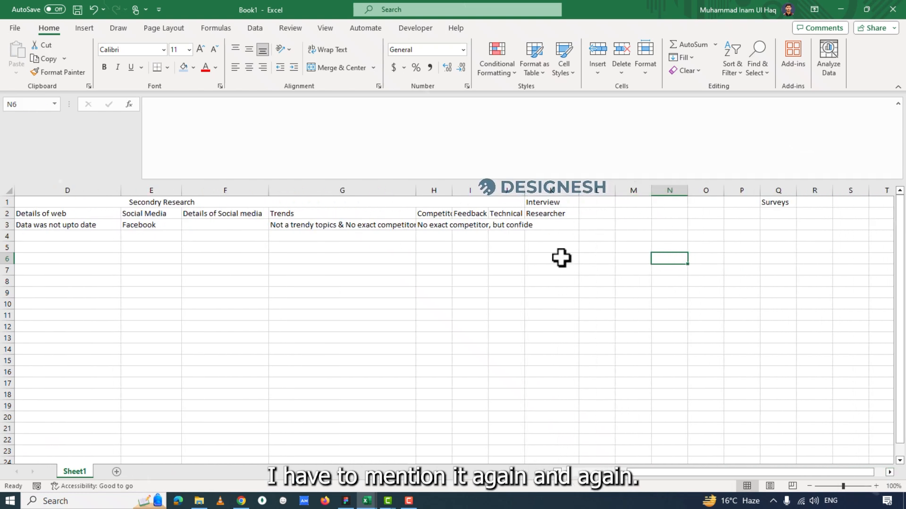
pyautogui.click(562, 259)
pyautogui.moveTo(551, 217); pyautogui.dragTo(558, 338)
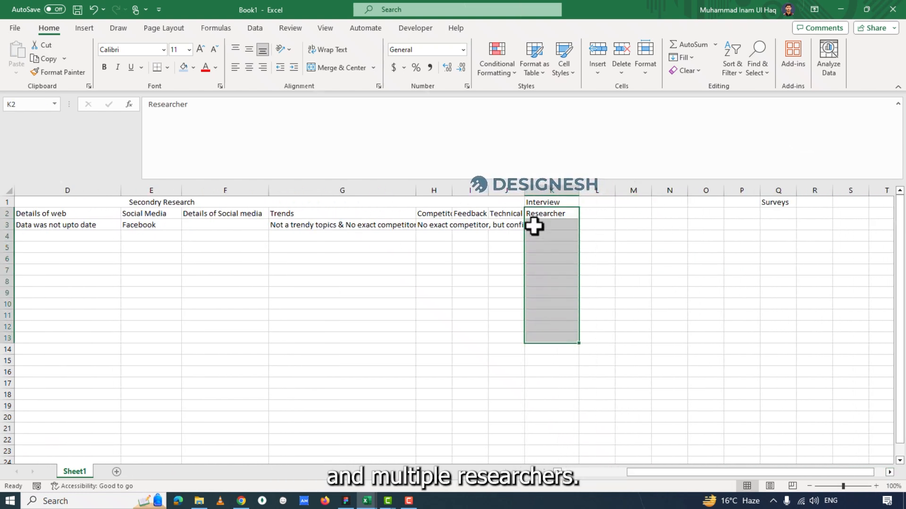
pyautogui.moveTo(549, 216); pyautogui.dragTo(549, 299)
pyautogui.click(621, 259)
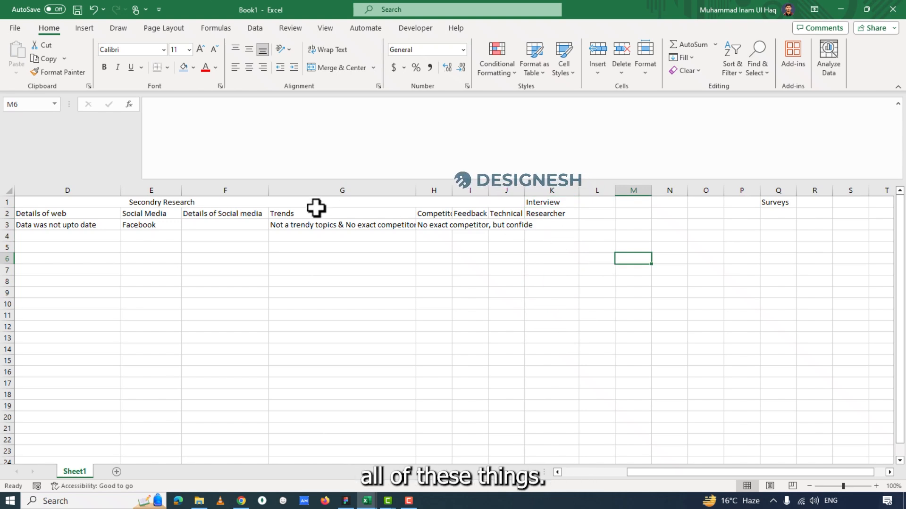
# Enter the header "Name" in L2 beside Researcher, in place of the first wording "Interviewer".
pyautogui.click(553, 215)
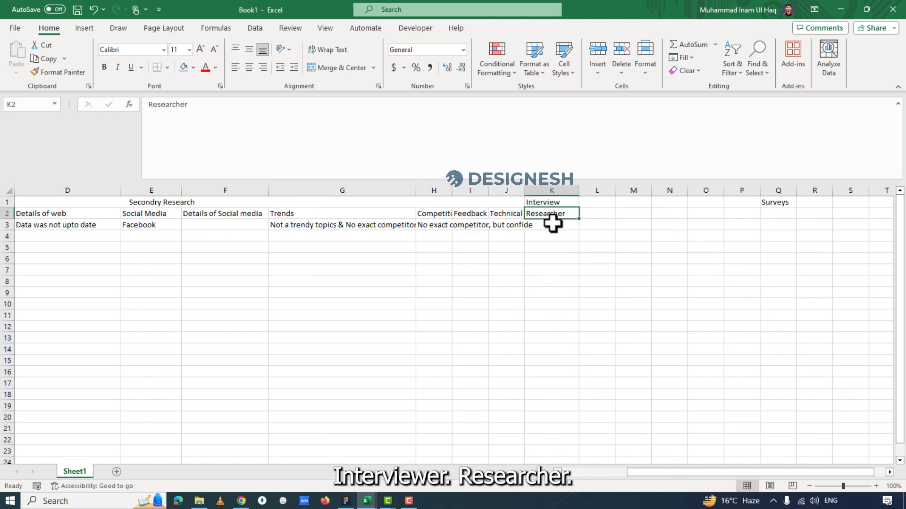
pyautogui.click(595, 214)
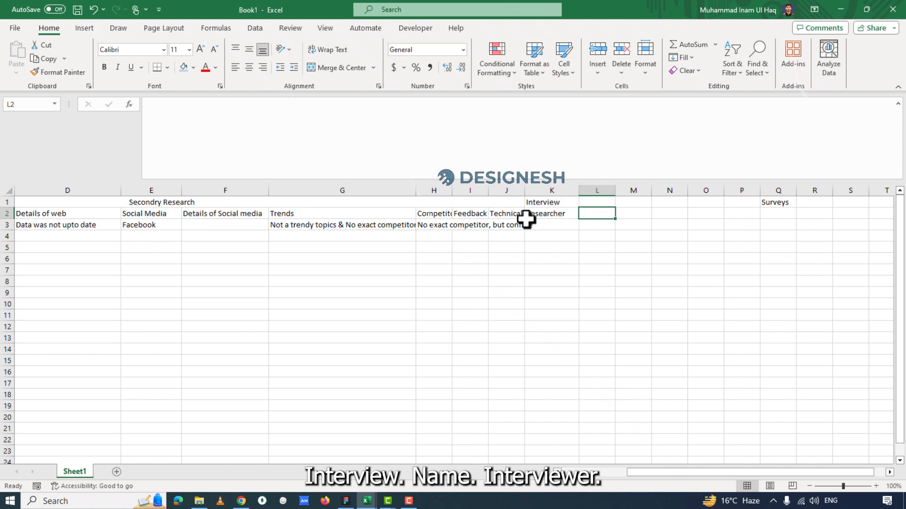
pyautogui.write('Interviewer')
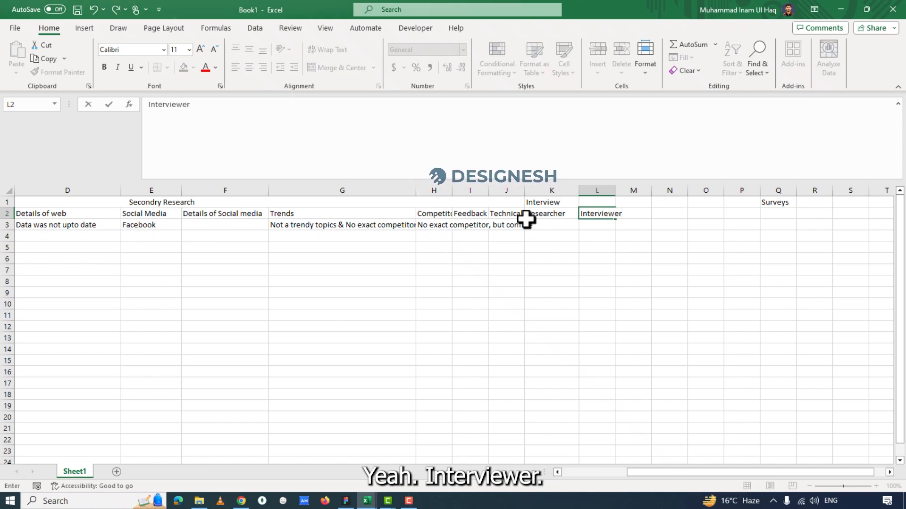
pyautogui.press('BackSpace')
pyautogui.press('BackSpace')
pyautogui.press('BackSpace')
pyautogui.press('BackSpace')
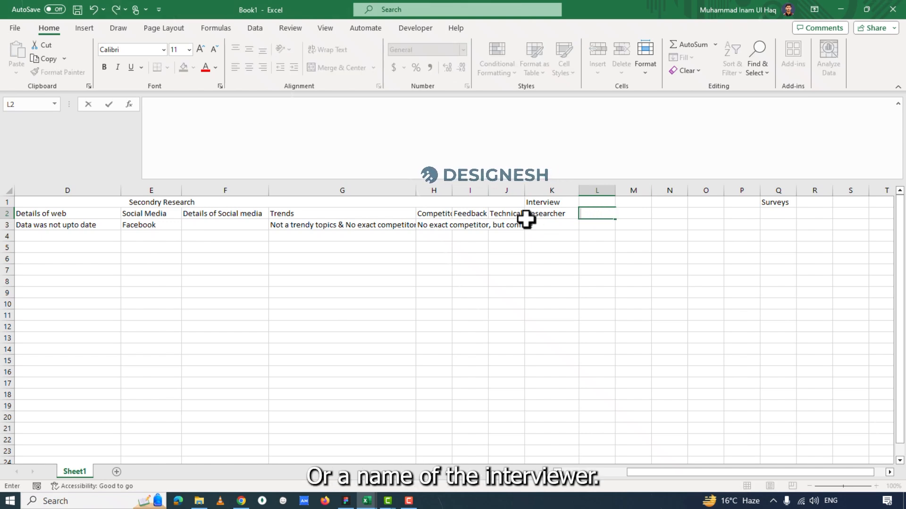
pyautogui.write('Name')
pyautogui.press('Return')
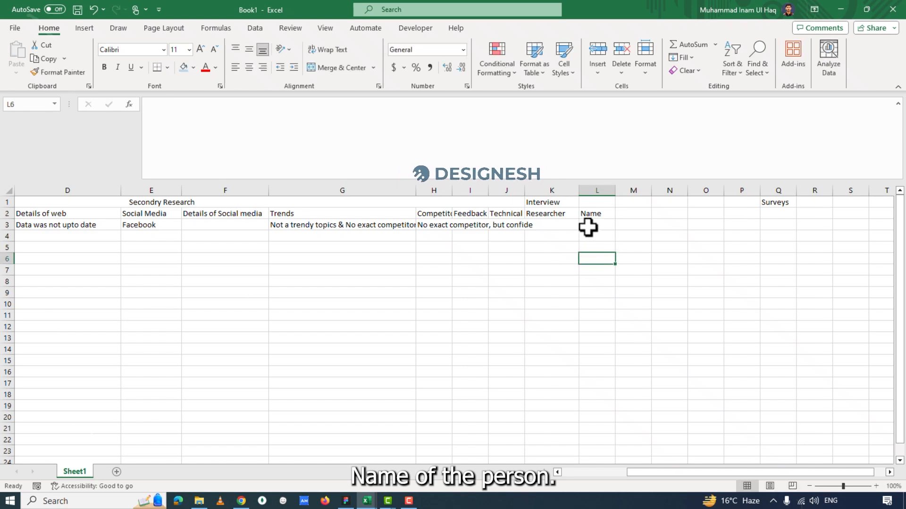
# Enter the header "age" in M2 beside Name in the Interview section.
pyautogui.click(589, 212)
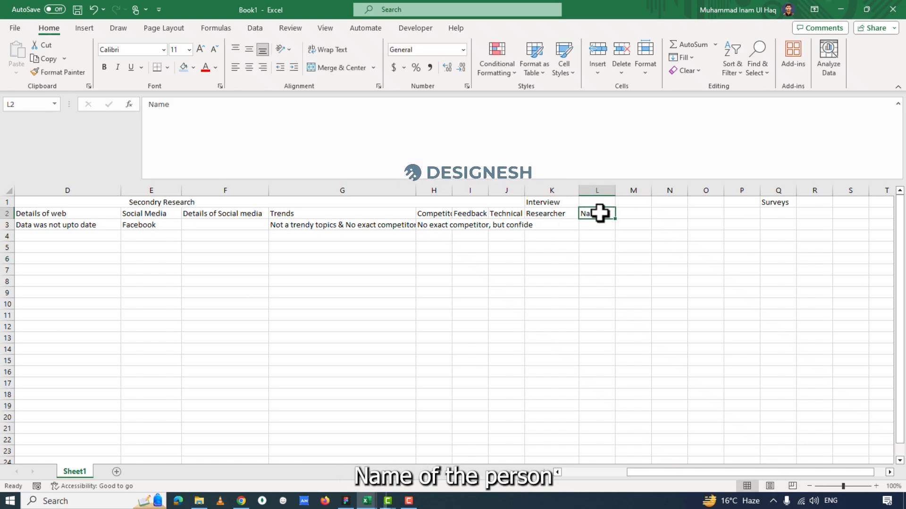
pyautogui.click(629, 216)
pyautogui.write('age')
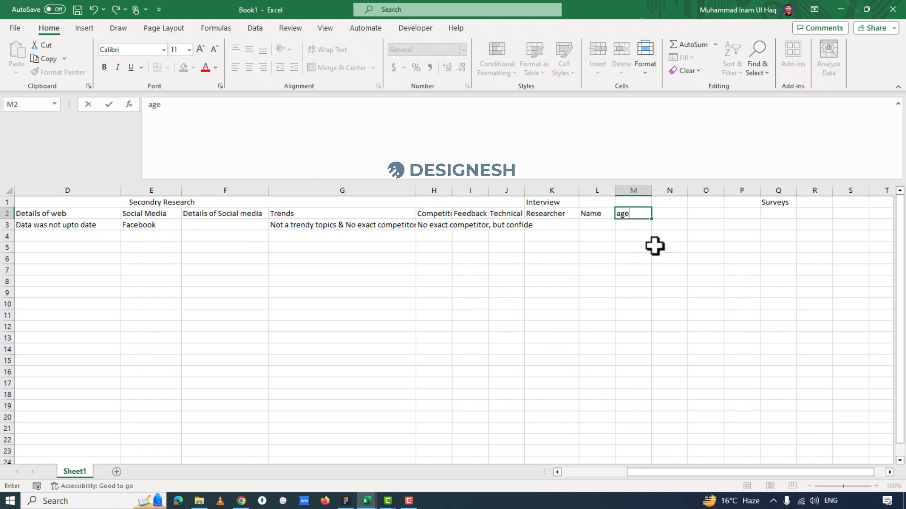
pyautogui.press('Return')
pyautogui.click(667, 213)
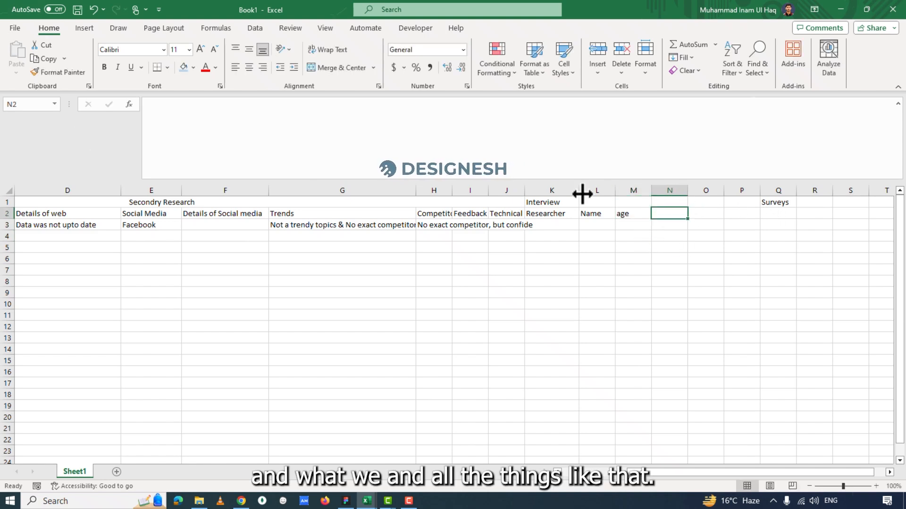
# Fill row 2 from K2 onward with the prepared bold headers, starting Researcher, Participant, Gender, Age, Occupation, Country, and wrap the text across row 2.
pyautogui.moveTo(542, 213); pyautogui.dragTo(775, 217)
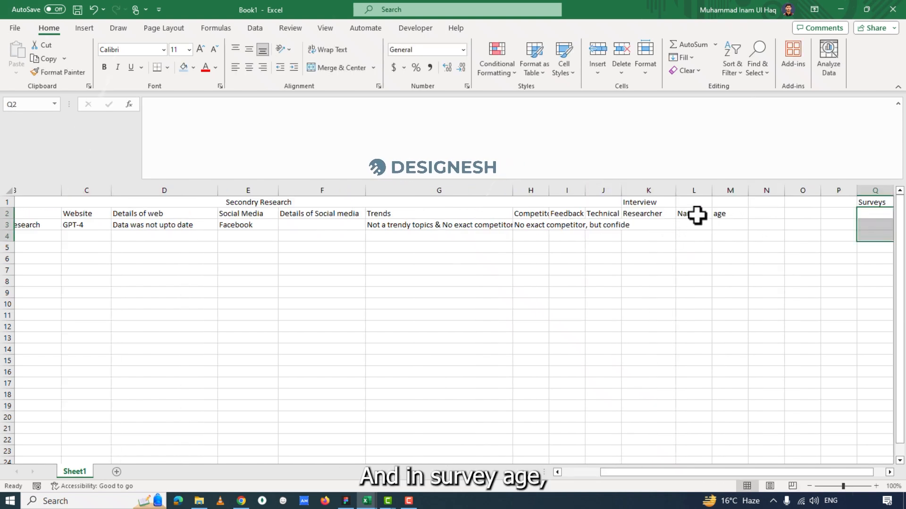
pyautogui.click(727, 215)
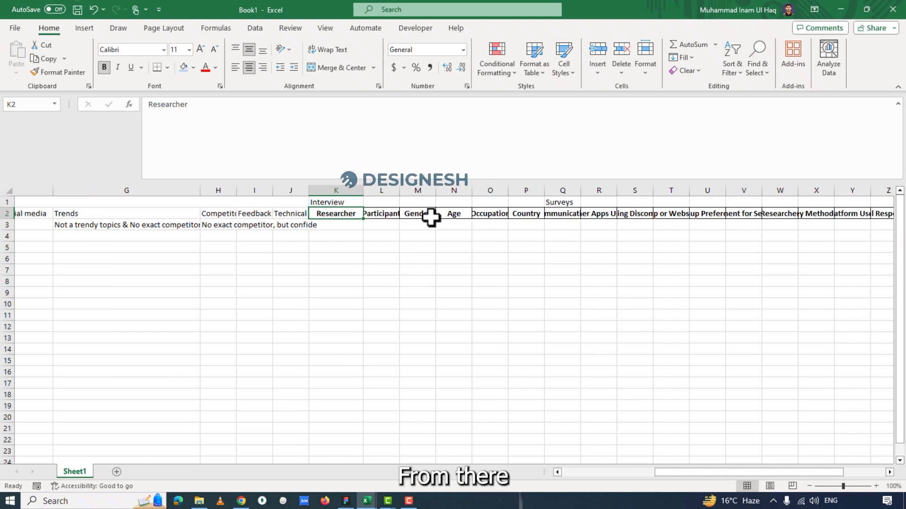
pyautogui.click(10, 215)
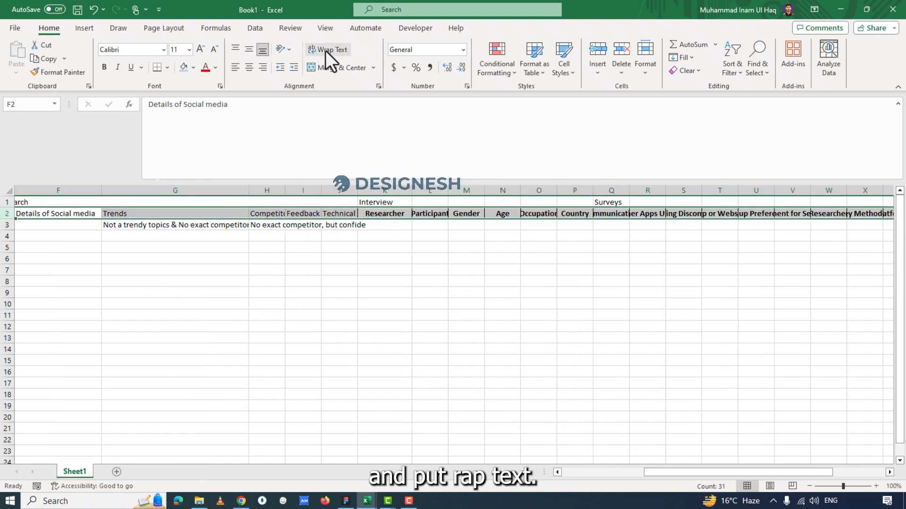
pyautogui.click(320, 53)
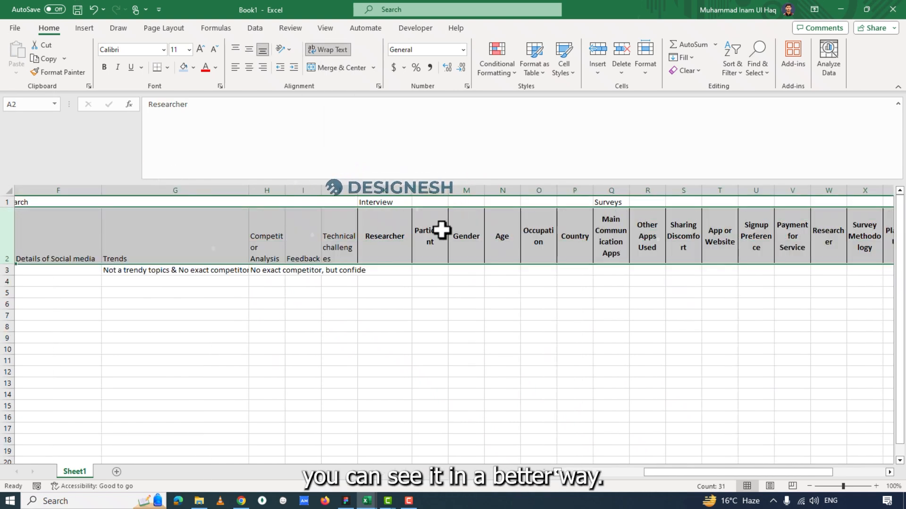
# Review the Interview headers in row 2 from Researcher through Participant, Gender, Age and Occupation to Country.
pyautogui.click(371, 236)
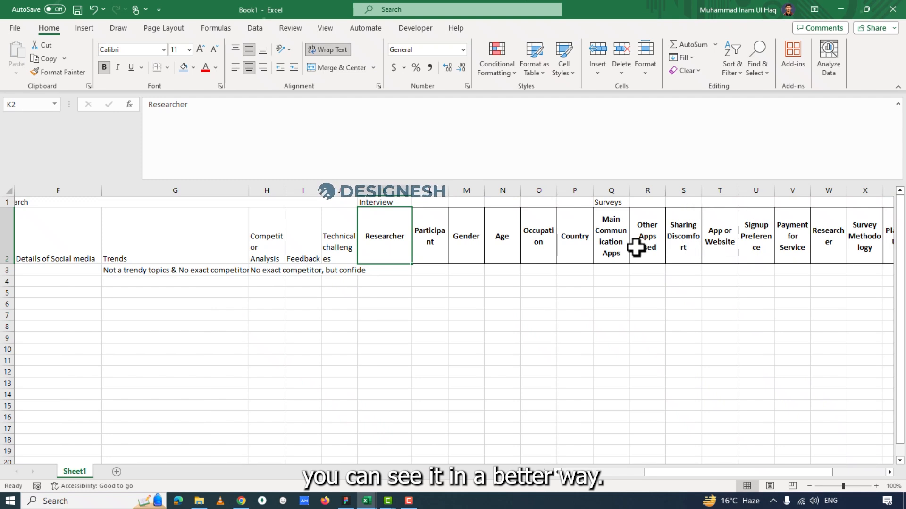
pyautogui.click(613, 238)
pyautogui.click(386, 240)
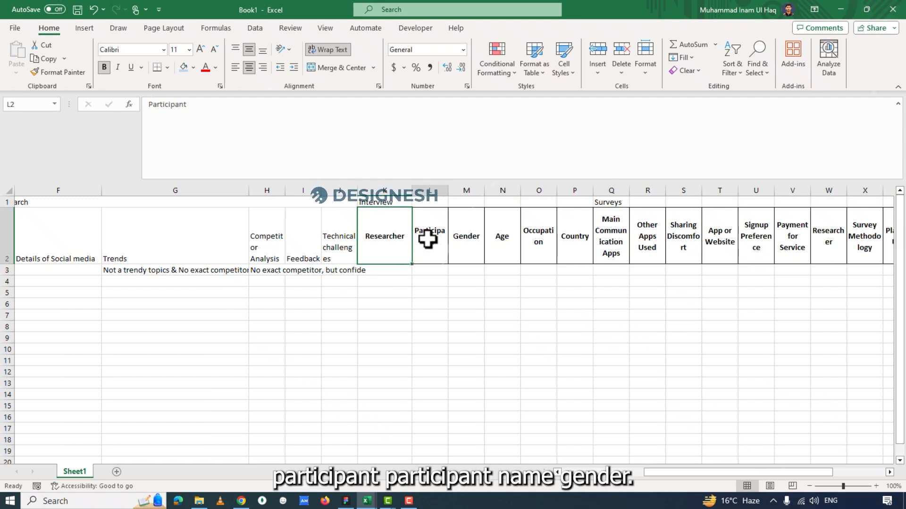
pyautogui.click(429, 273)
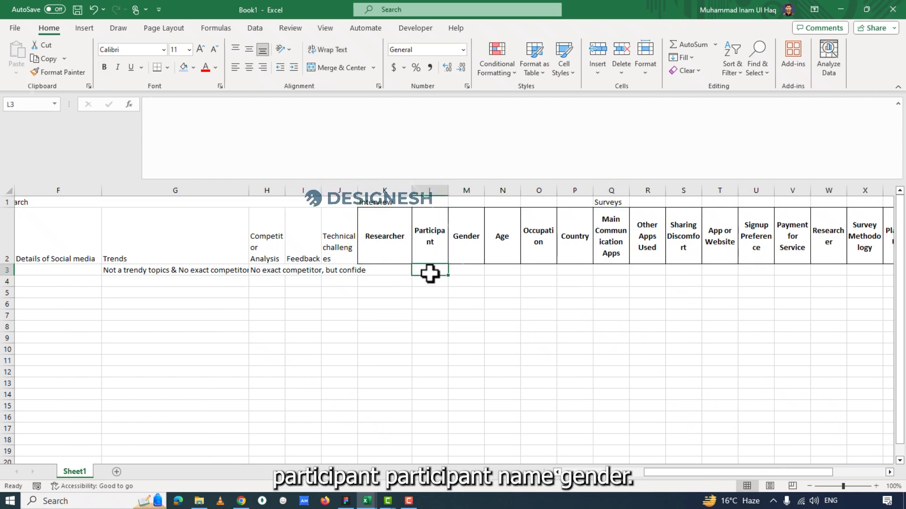
pyautogui.click(460, 246)
pyautogui.click(463, 270)
pyautogui.click(469, 244)
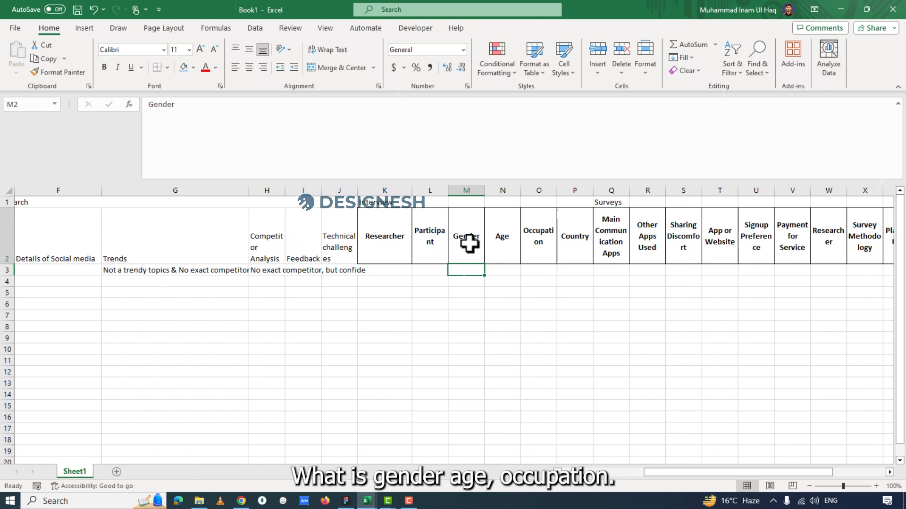
pyautogui.click(499, 242)
pyautogui.click(542, 241)
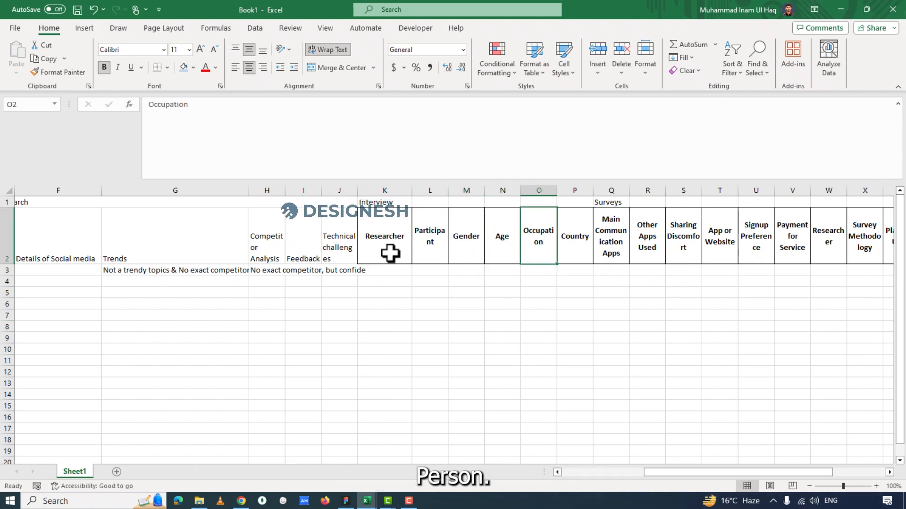
pyautogui.click(579, 242)
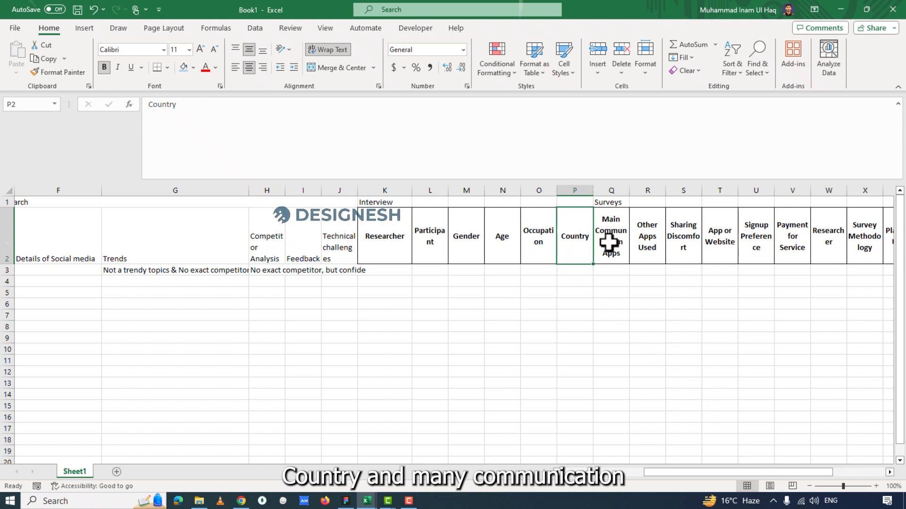
# Review the headers in Q2 to W2, from Main Communication Apps through Payment for Service to the second Researcher.
pyautogui.click(609, 243)
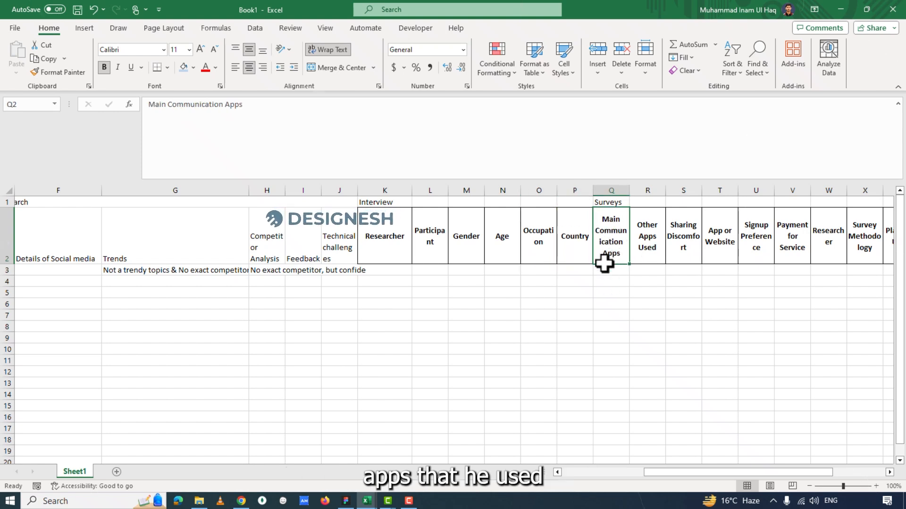
pyautogui.click(654, 228)
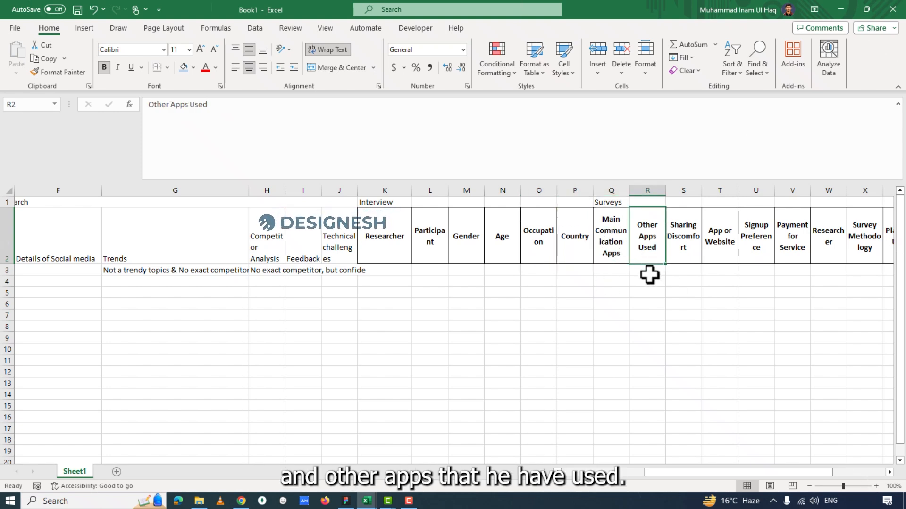
pyautogui.click(604, 245)
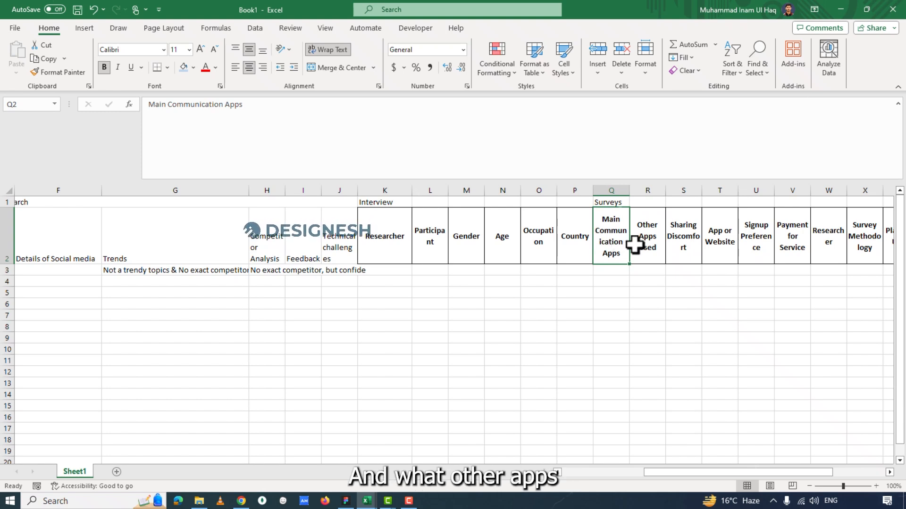
pyautogui.click(645, 246)
pyautogui.click(684, 256)
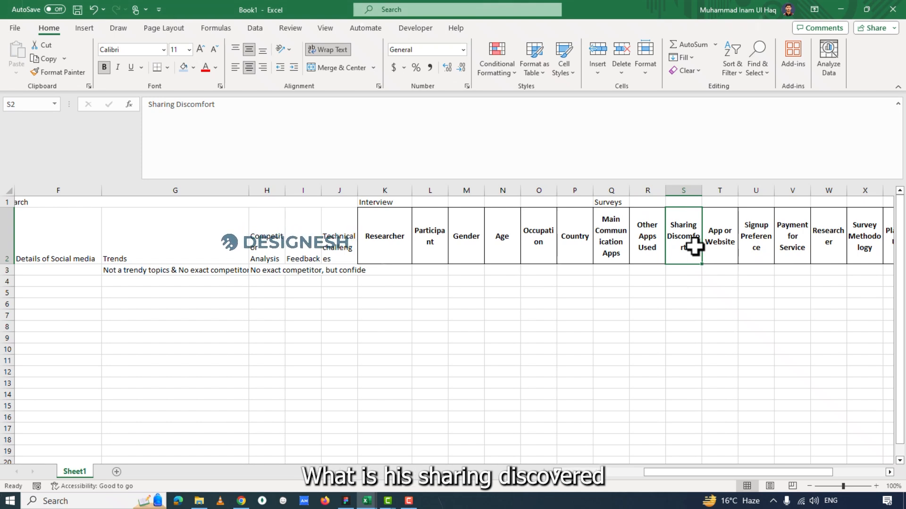
pyautogui.click(722, 248)
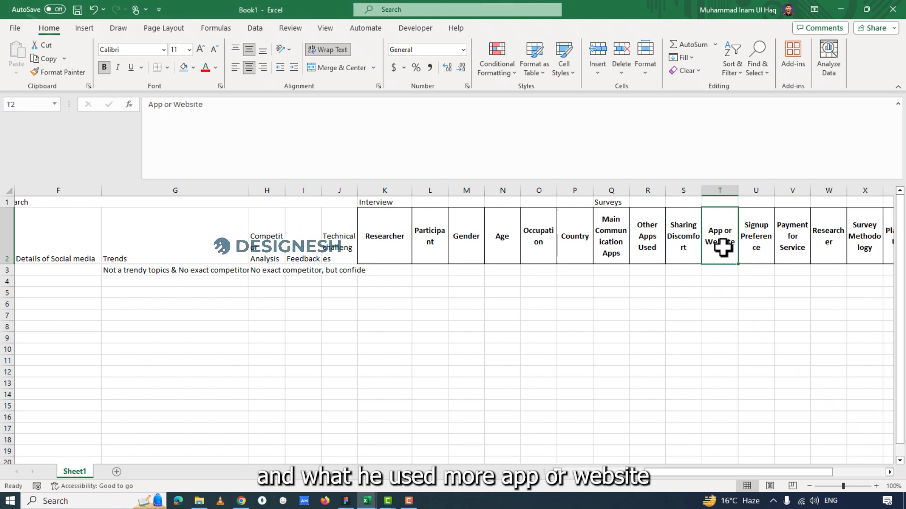
pyautogui.click(757, 250)
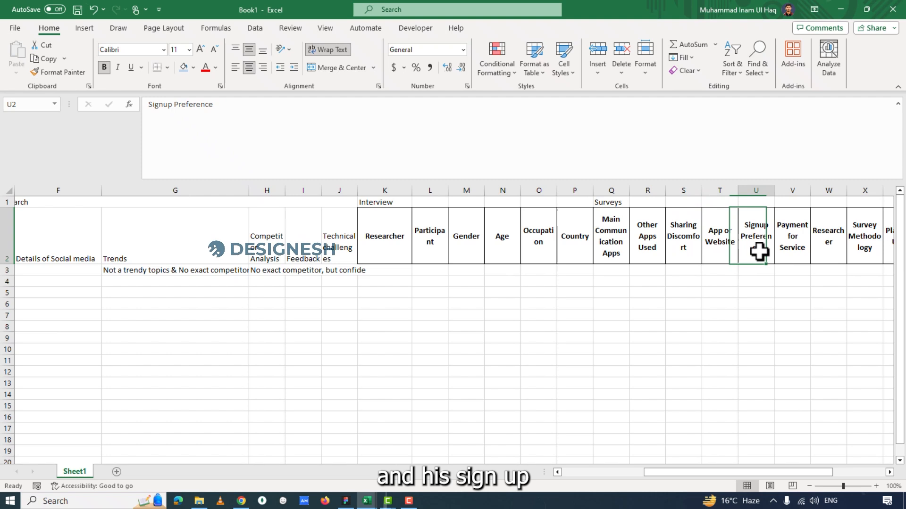
pyautogui.click(793, 251)
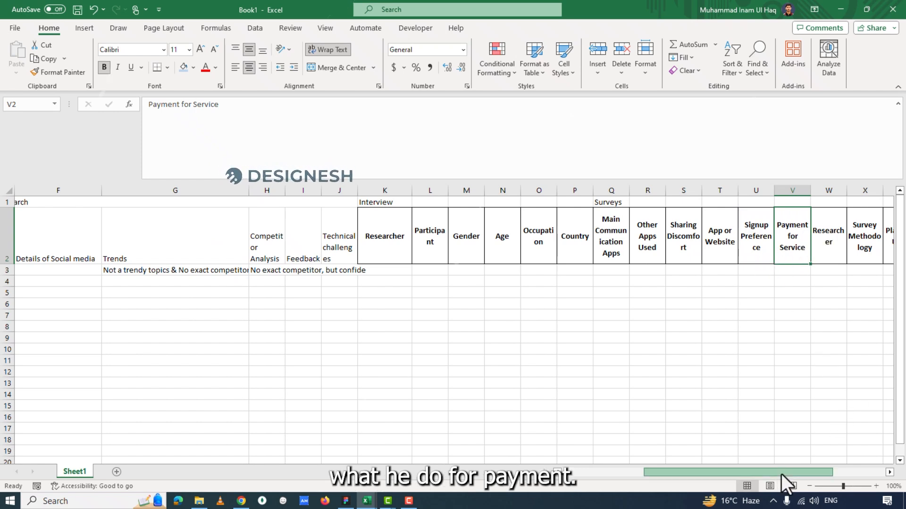
pyautogui.moveTo(781, 474); pyautogui.dragTo(825, 455)
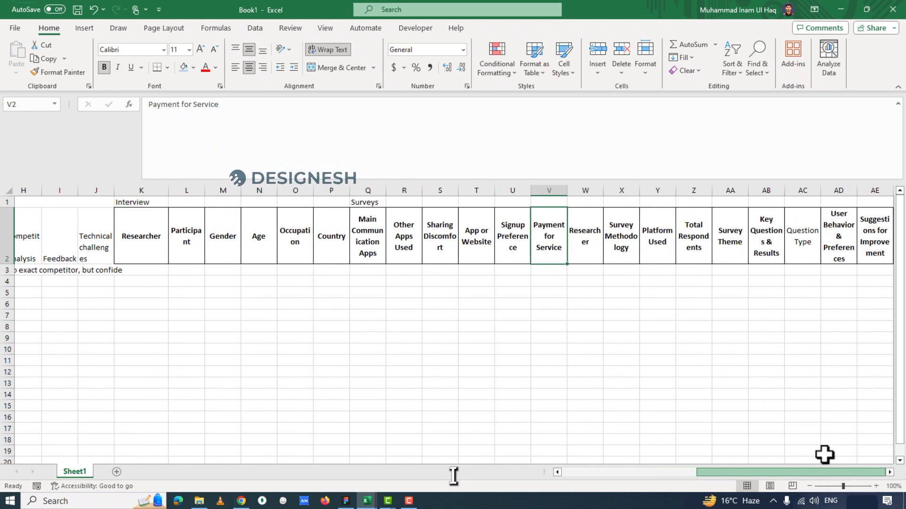
pyautogui.click(588, 244)
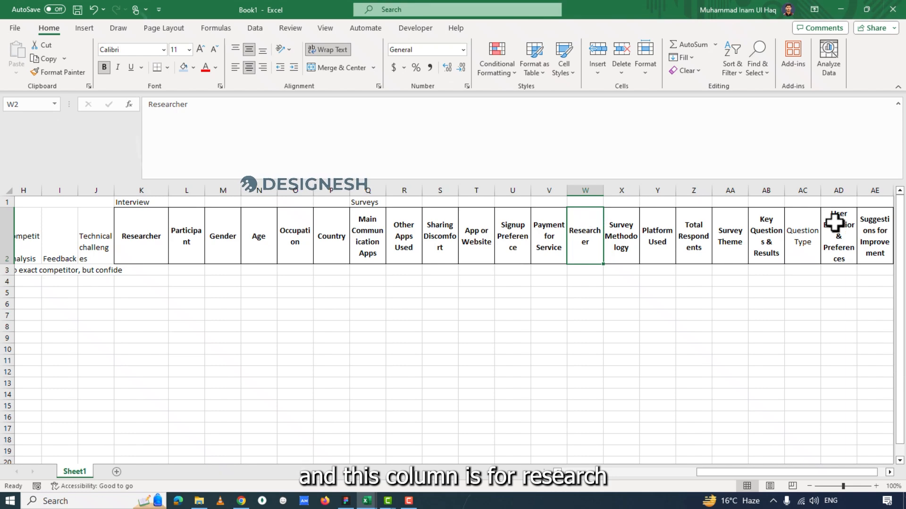
# Move the "Surveys" section heading from Q1 to W1, above the second Researcher column.
pyautogui.click(375, 202)
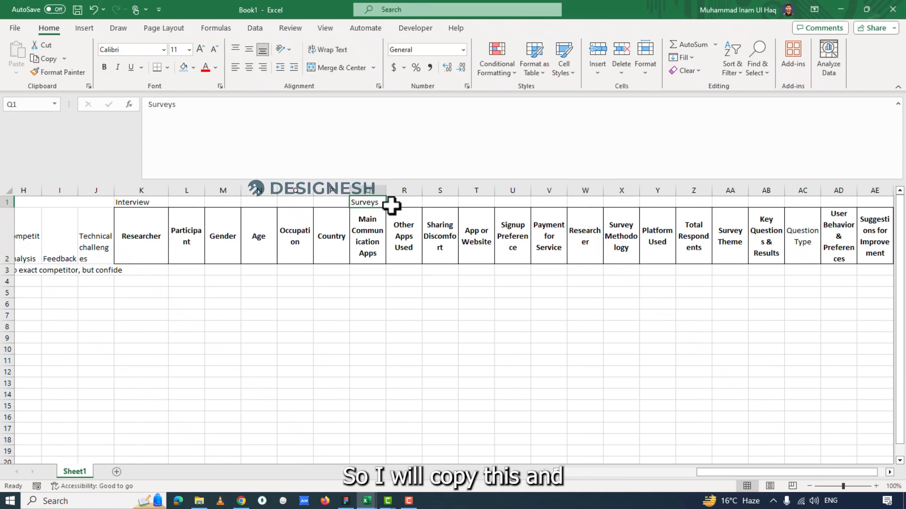
pyautogui.hotkey('ctrl', 'c')
pyautogui.click(615, 203)
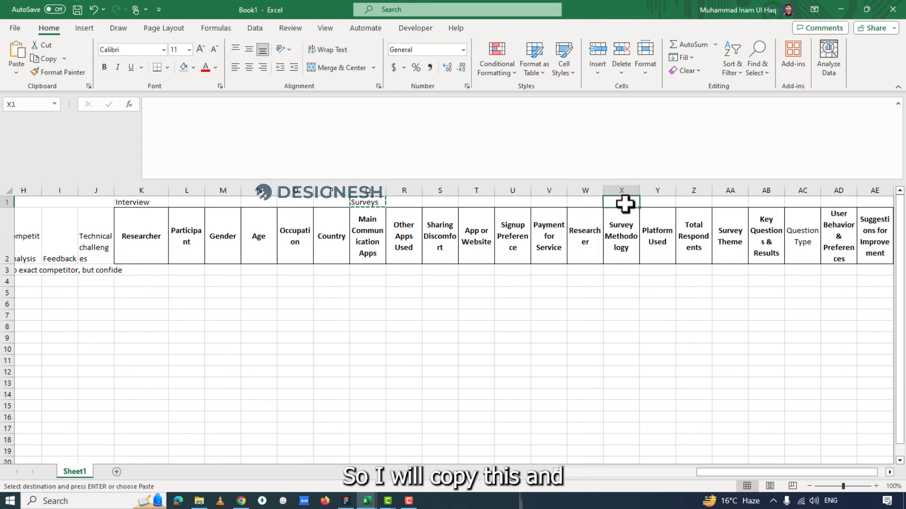
pyautogui.click(593, 203)
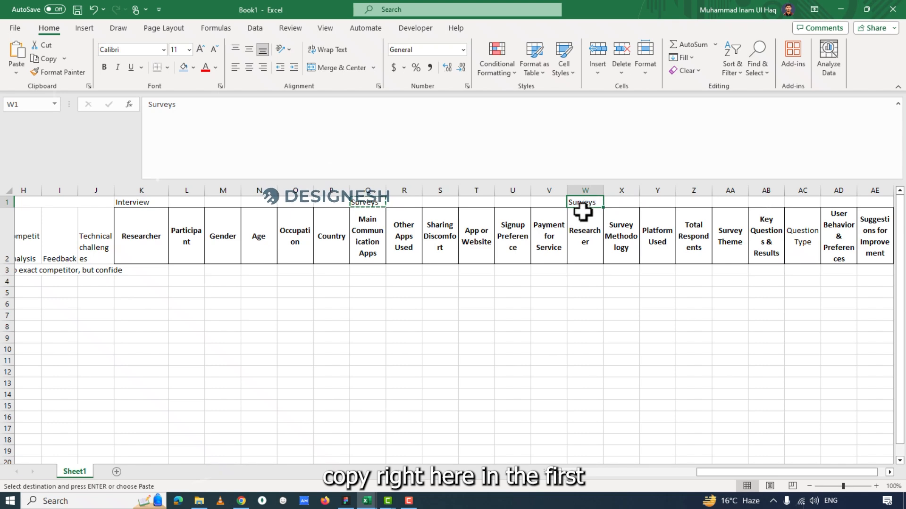
pyautogui.click(360, 202)
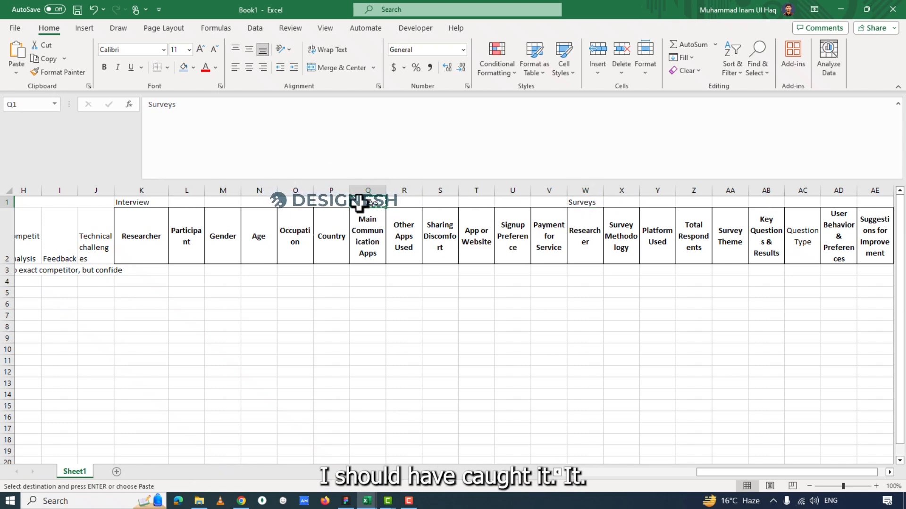
pyautogui.press('Delete')
pyautogui.click(162, 204)
pyautogui.click(743, 395)
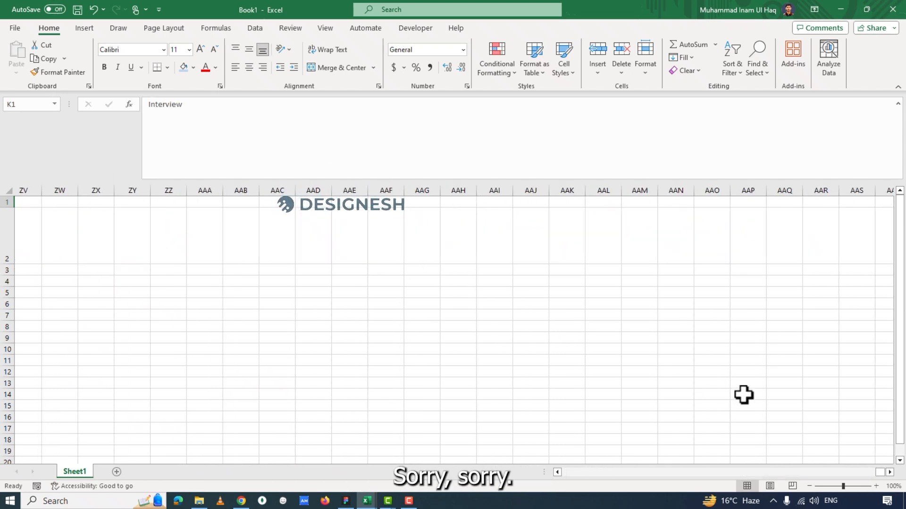
pyautogui.moveTo(881, 472); pyautogui.dragTo(557, 453)
pyautogui.click(573, 329)
pyautogui.moveTo(674, 473); pyautogui.dragTo(769, 466)
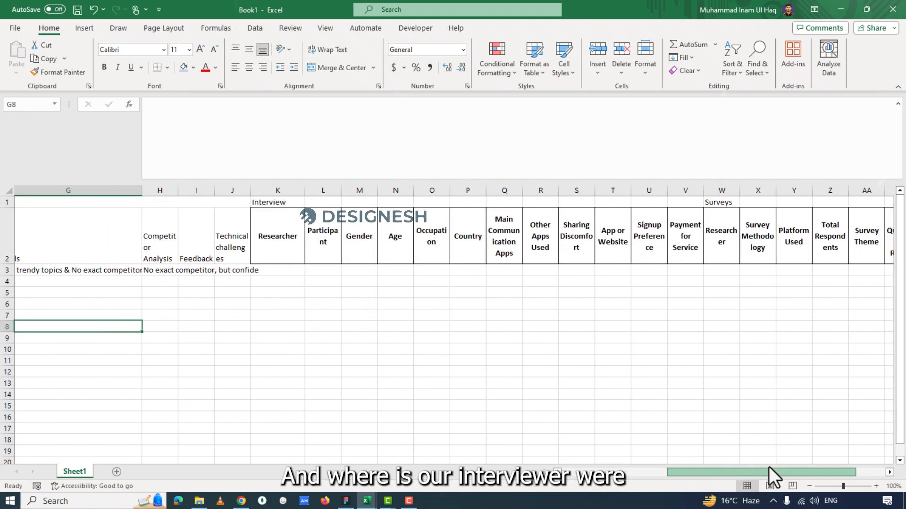
pyautogui.moveTo(689, 204); pyautogui.dragTo(299, 196)
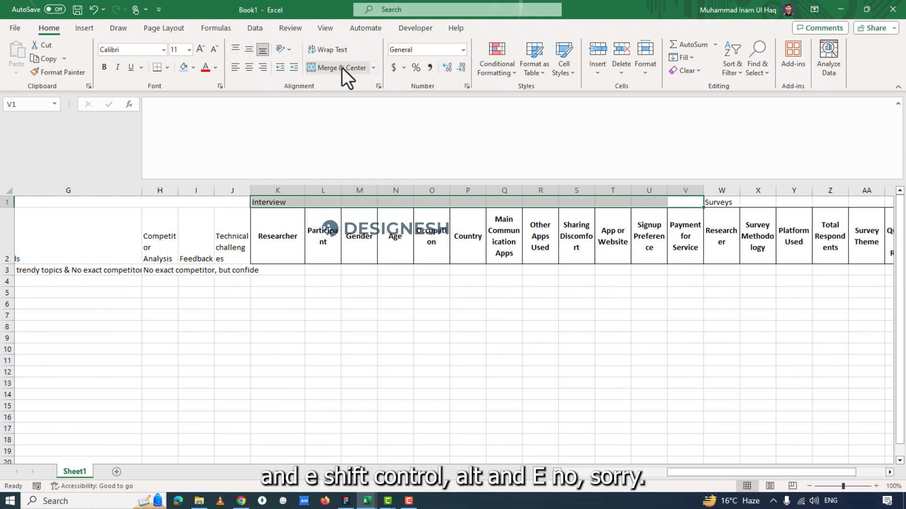
pyautogui.write('Ē')
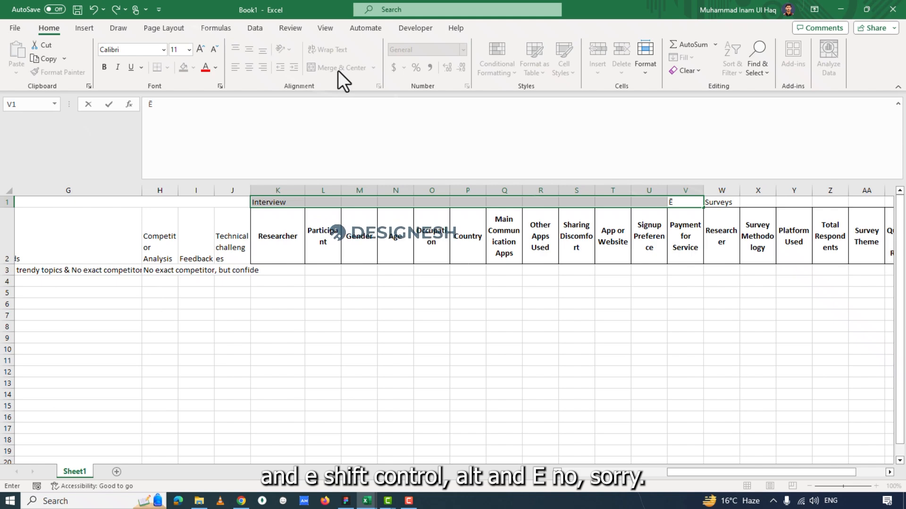
pyautogui.hotkey('ctrl', 'z')
# Merge and center the Interview heading across K1:V1 and the Surveys heading across W1:AE1.
pyautogui.moveTo(355, 208); pyautogui.dragTo(697, 196)
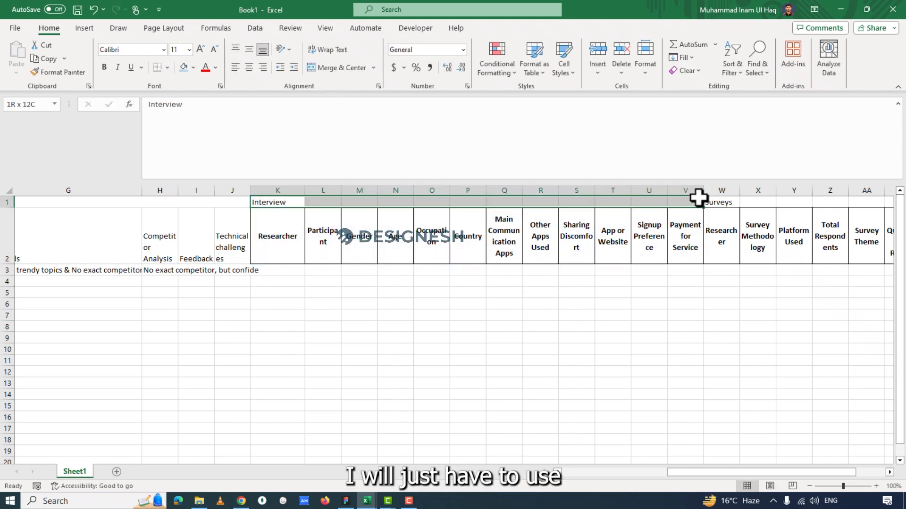
pyautogui.click(335, 67)
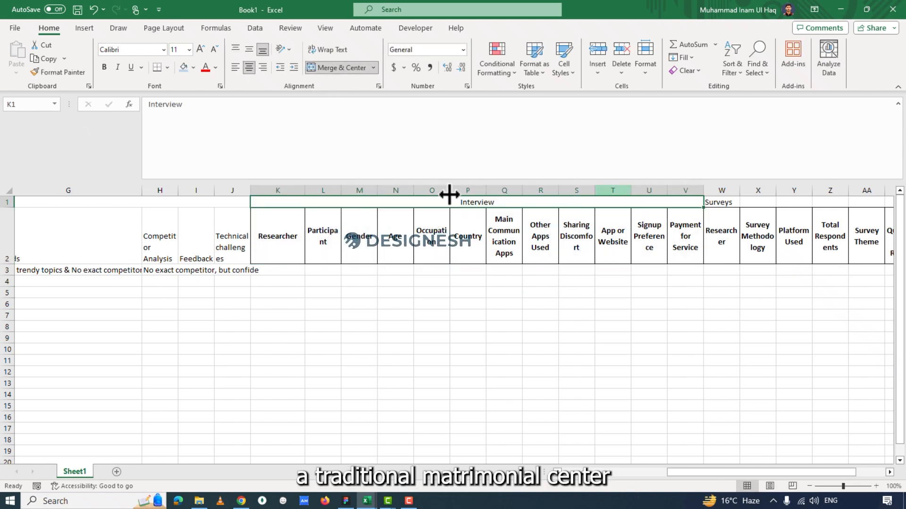
pyautogui.click(519, 282)
pyautogui.moveTo(740, 198); pyautogui.dragTo(812, 201)
pyautogui.click(338, 69)
pyautogui.click(477, 291)
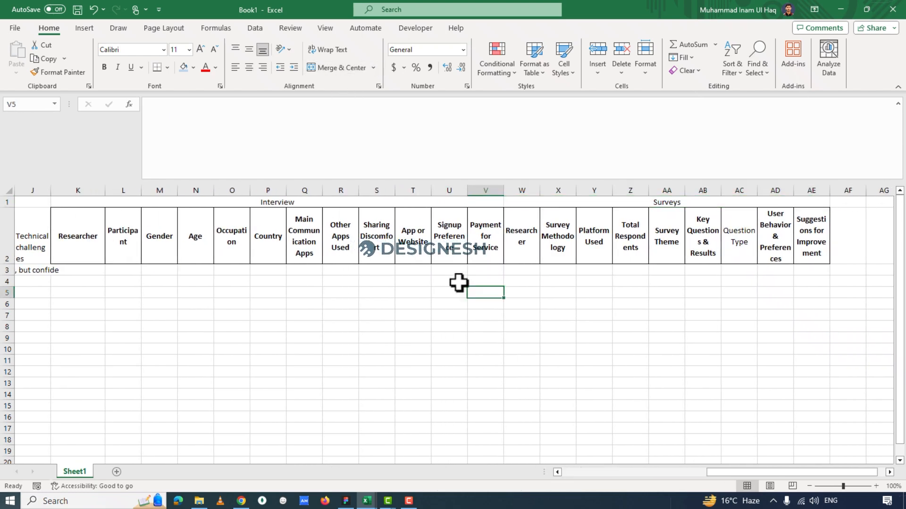
# Look over the question headers under the merged Interview and Surveys headings, plus the Secondary Research section at the sheet's start.
pyautogui.doubleClick(272, 237)
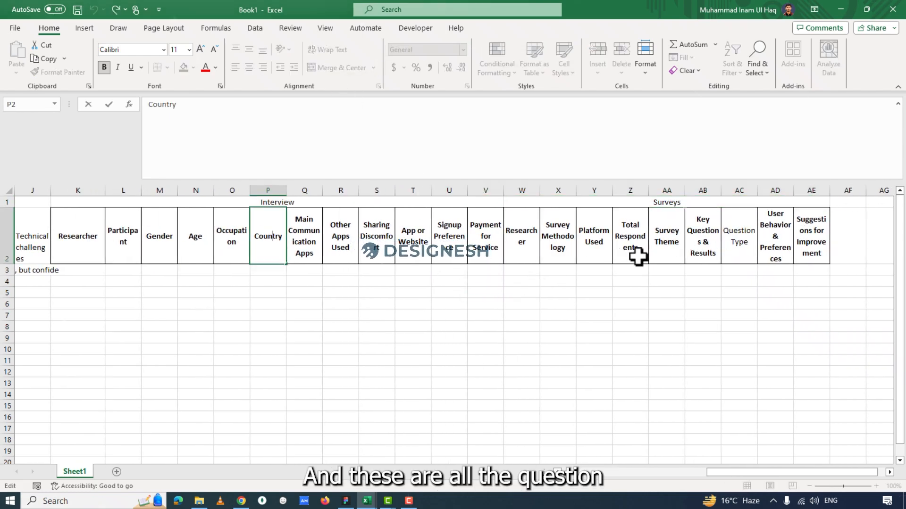
pyautogui.click(376, 238)
pyautogui.click(304, 248)
pyautogui.click(450, 238)
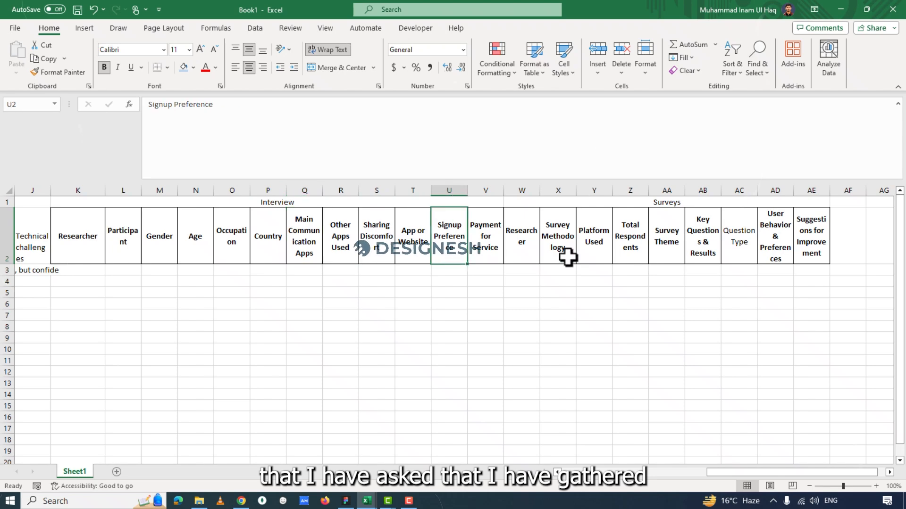
pyautogui.click(568, 257)
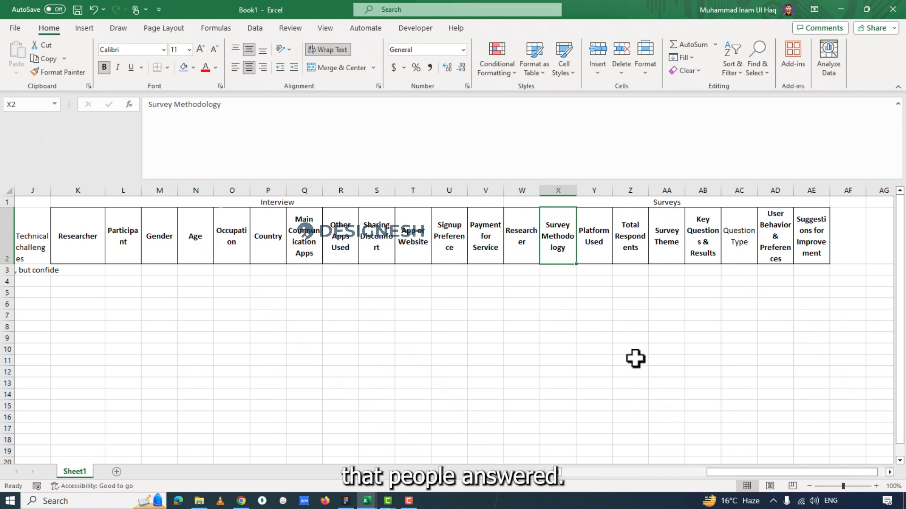
pyautogui.click(642, 475)
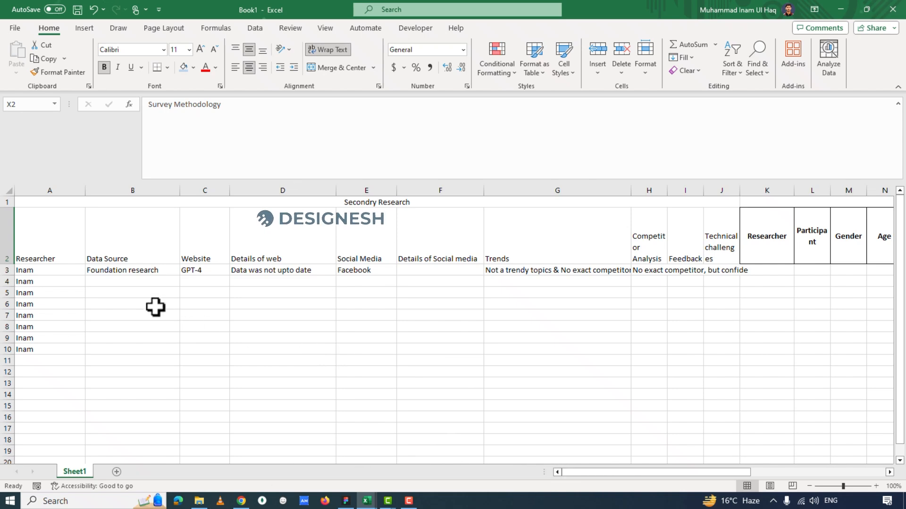
# Examine the Surveys headers in row 2, including Researcher, Survey Methodology, Platform Used, Total Respondents, Survey Theme and Key Questions & Results.
pyautogui.moveTo(656, 472); pyautogui.dragTo(788, 476)
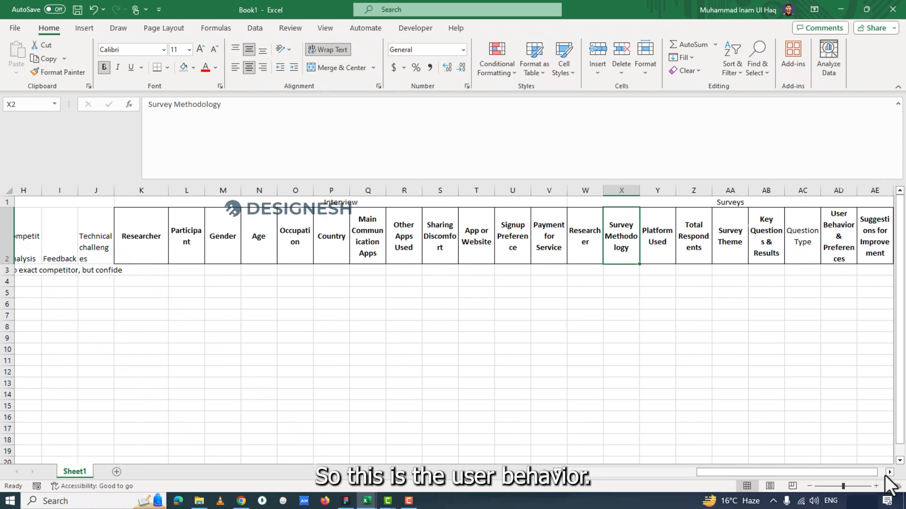
pyautogui.click(851, 224)
pyautogui.click(802, 238)
pyautogui.click(766, 236)
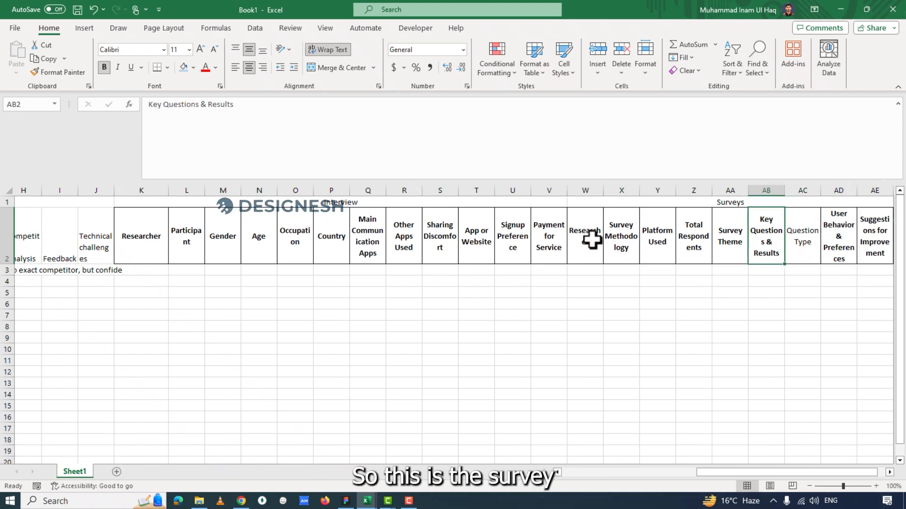
pyautogui.click(589, 240)
pyautogui.click(631, 242)
pyautogui.click(658, 245)
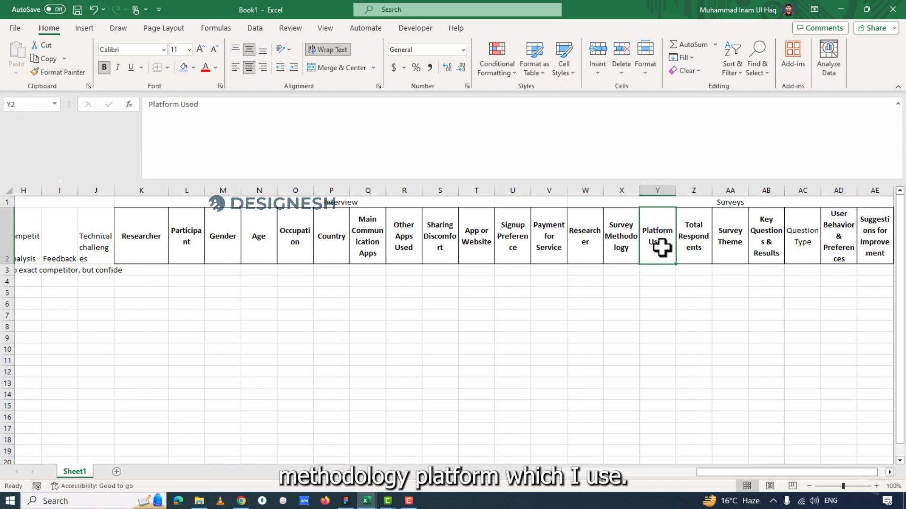
pyautogui.click(691, 242)
pyautogui.click(732, 243)
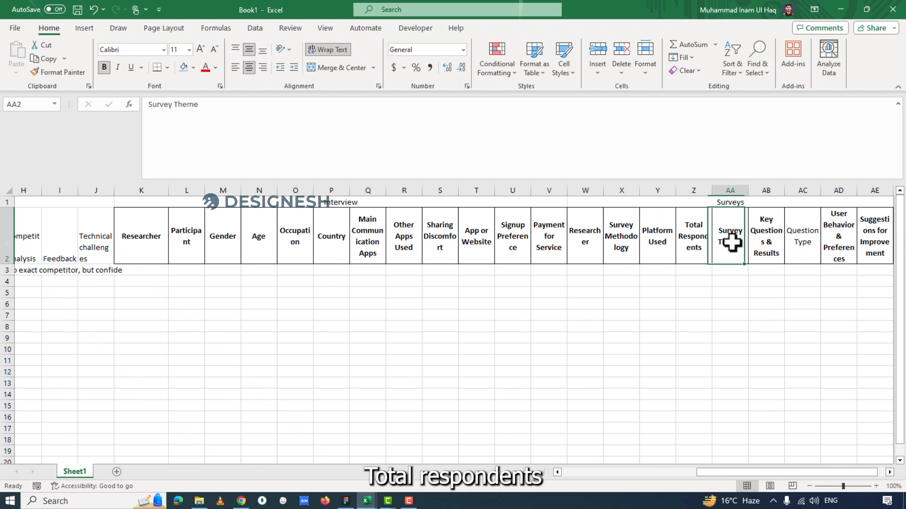
pyautogui.click(700, 247)
pyautogui.click(722, 249)
pyautogui.click(764, 248)
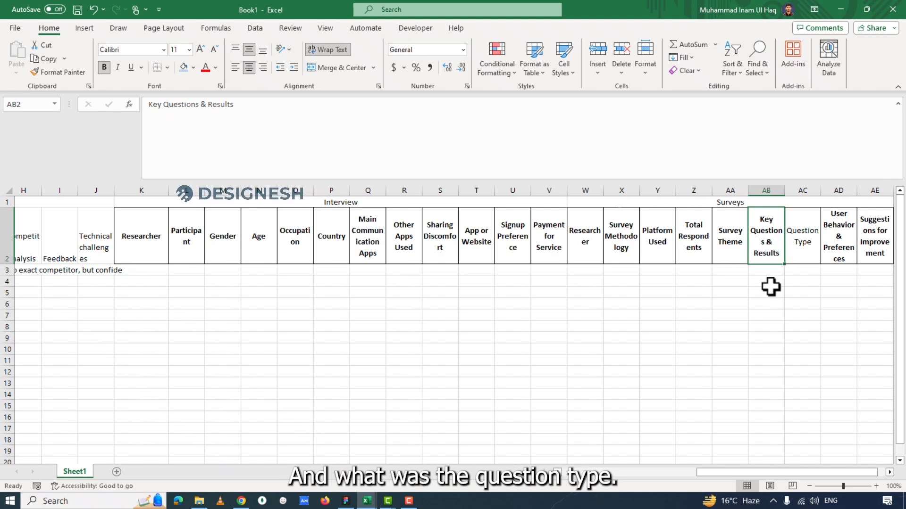
# Review the remaining Surveys headers: Question Type, User Behavior & Preferences, and Suggestions for Improvement.
pyautogui.click(802, 248)
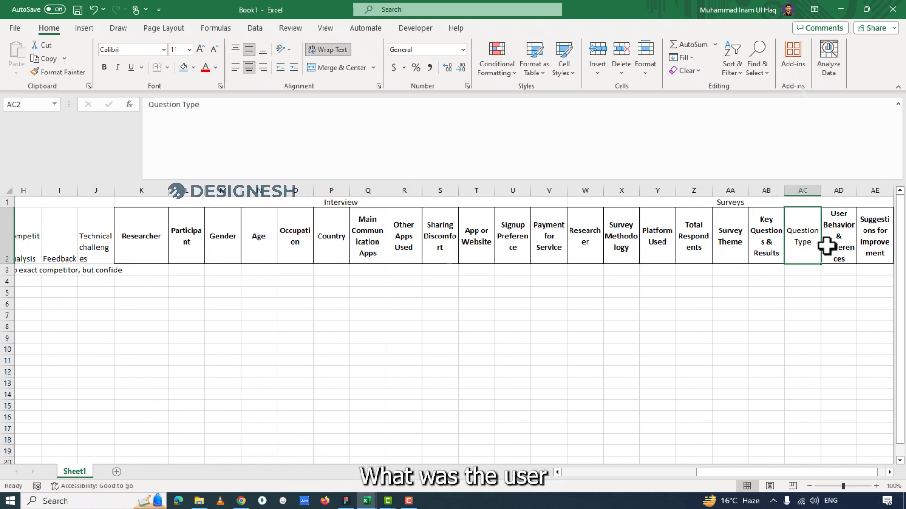
pyautogui.doubleClick(845, 243)
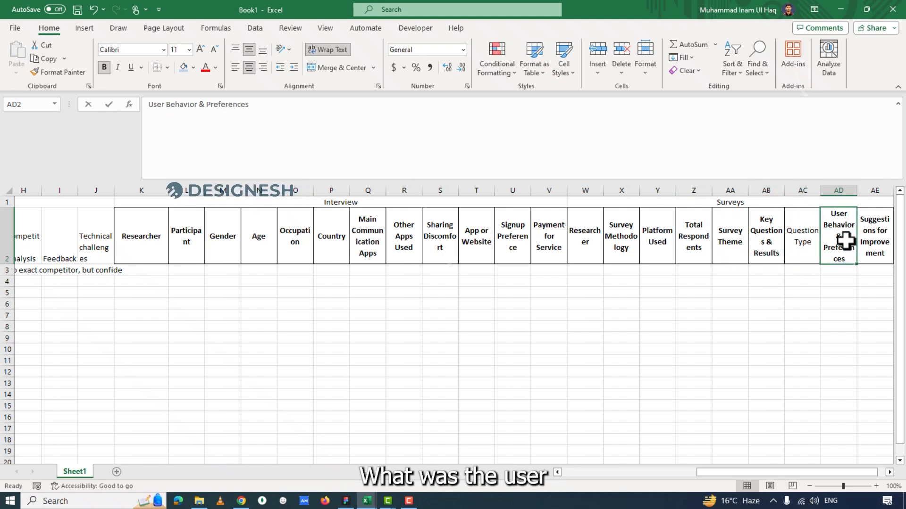
pyautogui.click(850, 302)
pyautogui.click(879, 236)
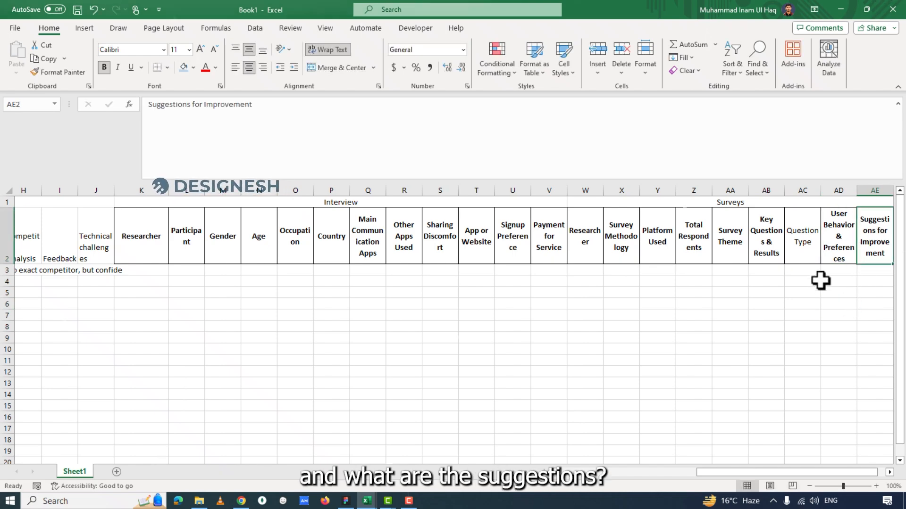
pyautogui.hscroll(-3, 286, 330)
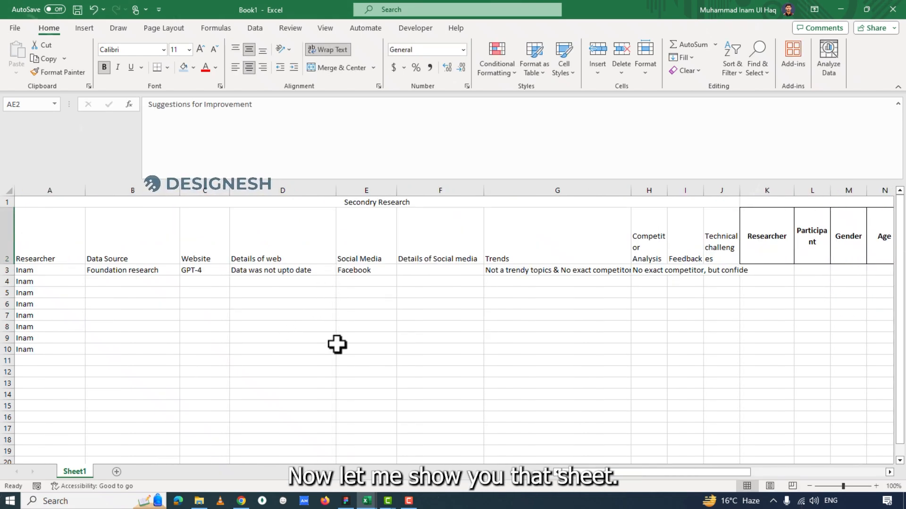
# Switch to the UX Research Analysis workbook and look over the Secondary Research section of the All Data sheet.
pyautogui.moveTo(367, 501)
pyautogui.click(309, 460)
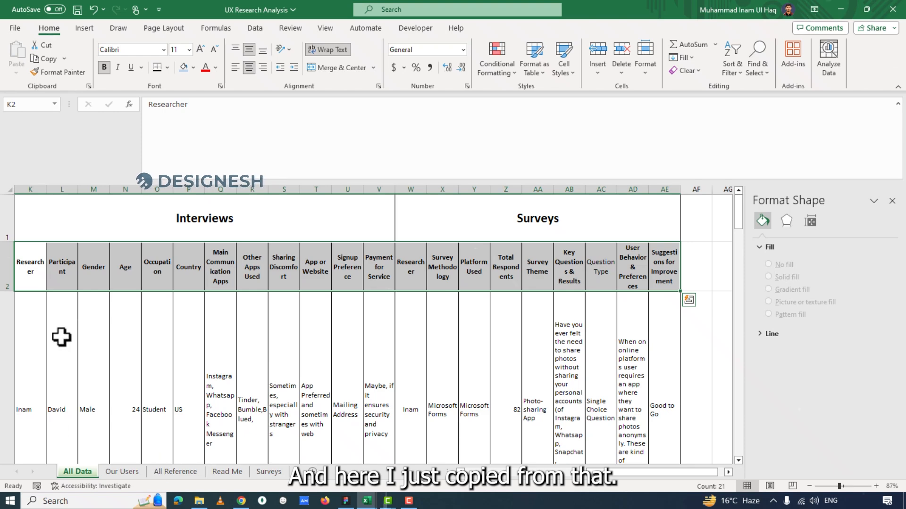
pyautogui.moveTo(613, 474); pyautogui.dragTo(512, 478)
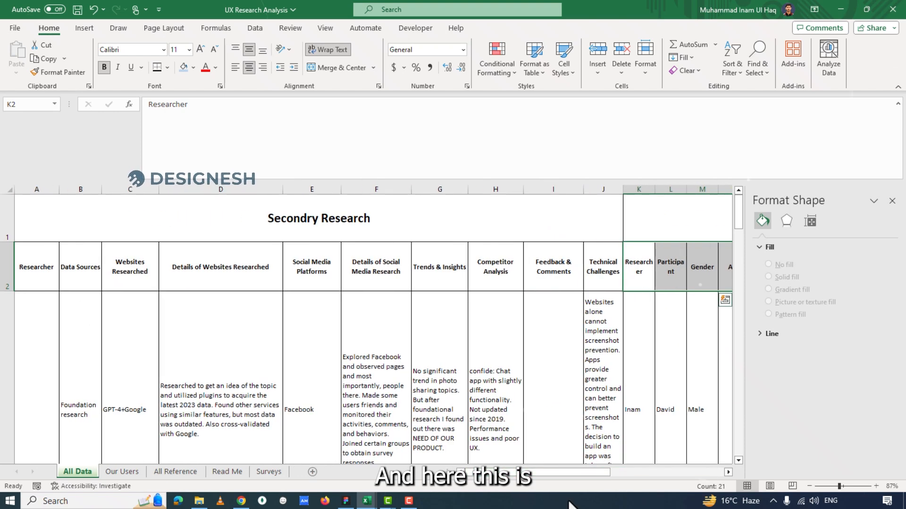
pyautogui.click(273, 236)
pyautogui.moveTo(538, 483); pyautogui.dragTo(390, 452)
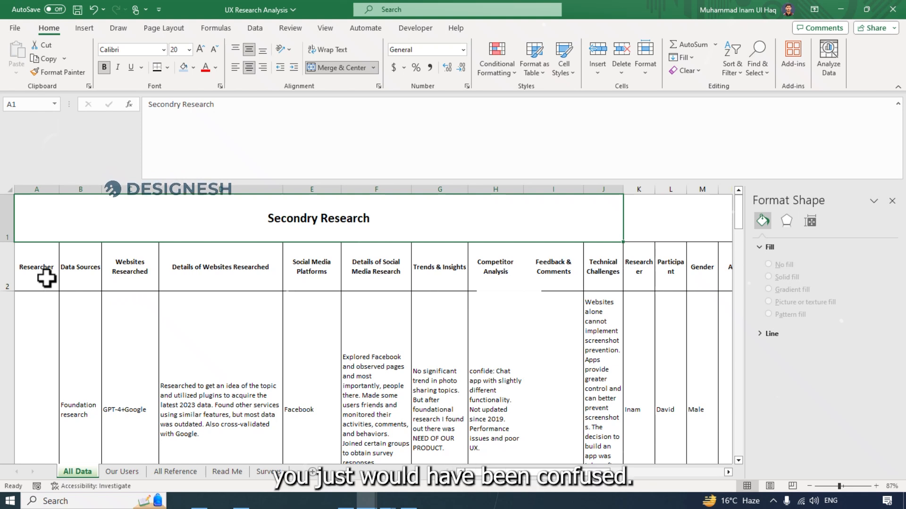
pyautogui.click(487, 276)
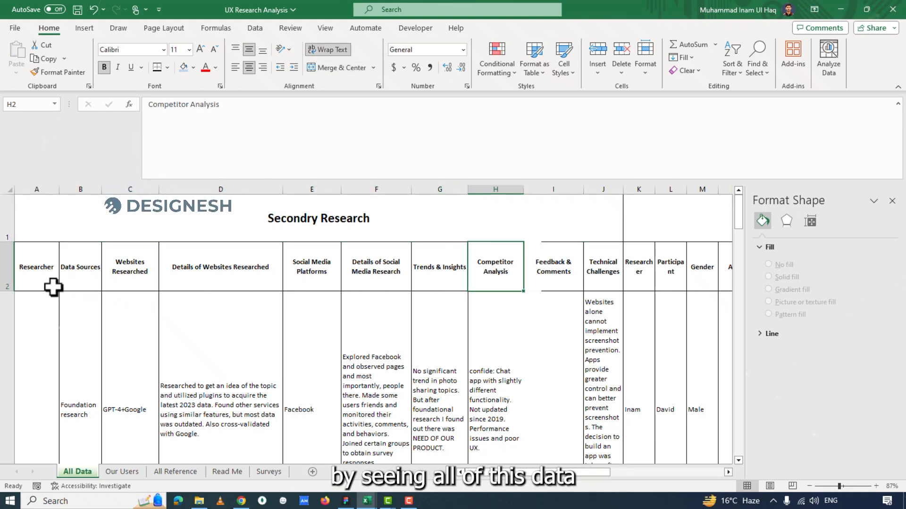
pyautogui.moveTo(495, 471); pyautogui.dragTo(330, 471)
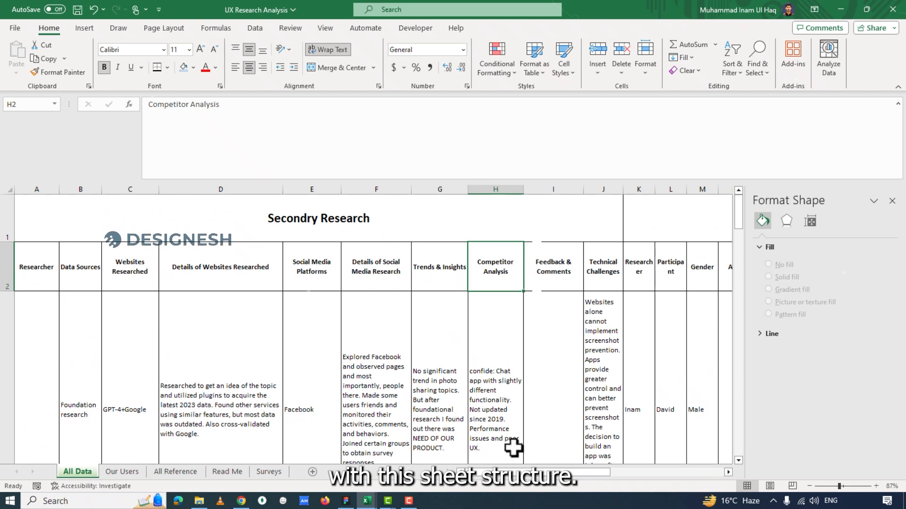
# Examine the Researcher and Data Sources columns, including the foundation research entry in row 3.
pyautogui.click(44, 277)
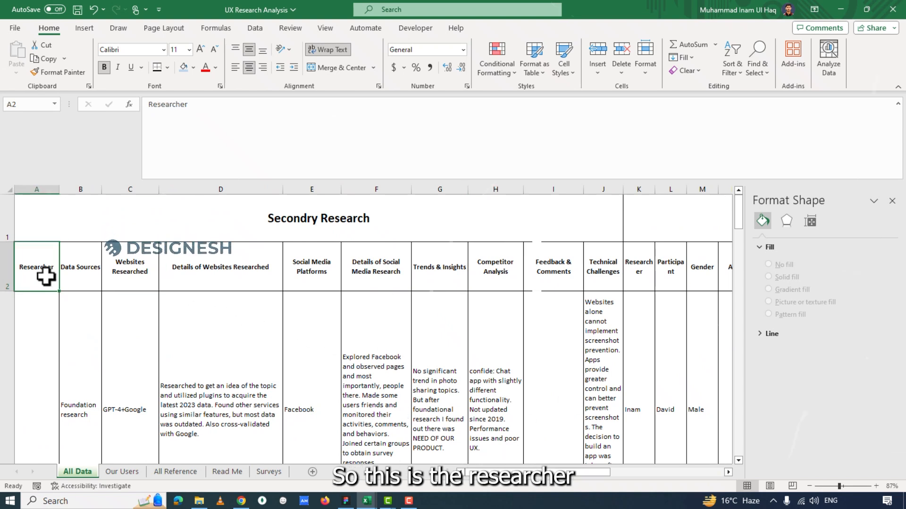
pyautogui.click(77, 281)
pyautogui.scroll(-1, 75, 353)
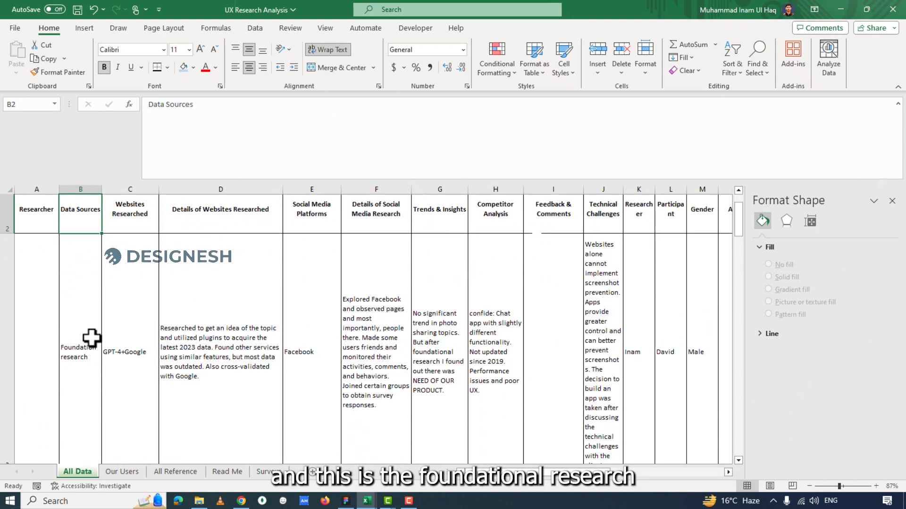
pyautogui.click(79, 367)
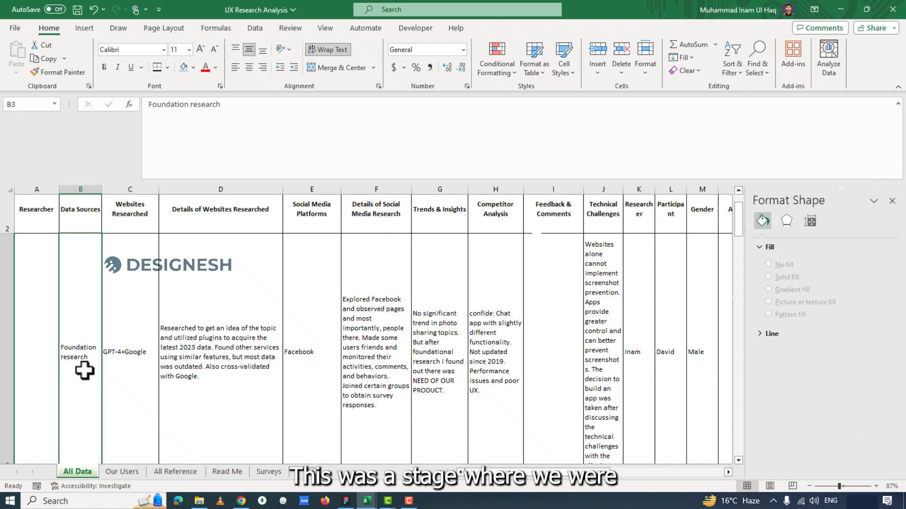
pyautogui.scroll(-1, 96, 295)
pyautogui.scroll(1, 93, 269)
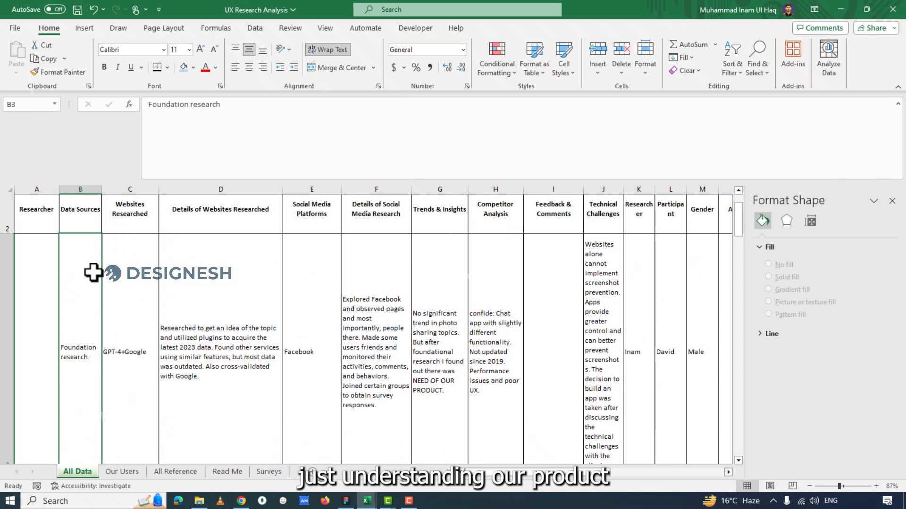
pyautogui.scroll(1, 95, 283)
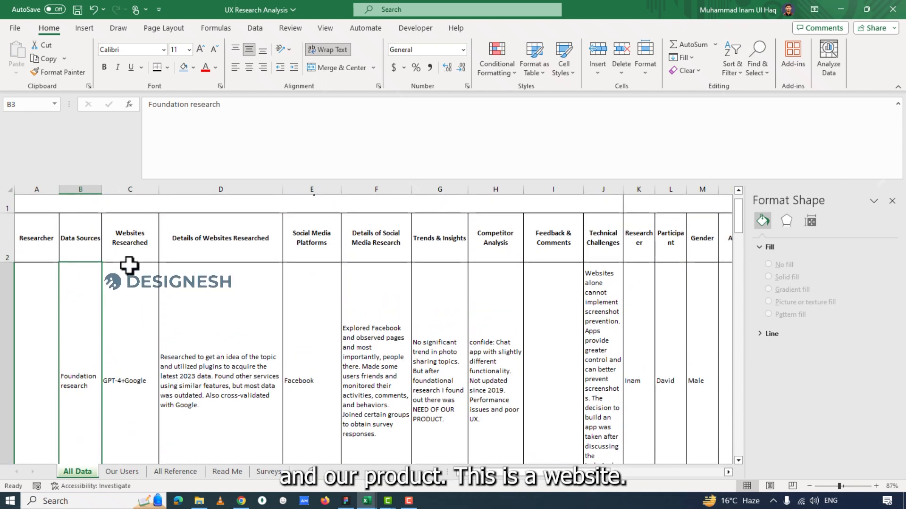
# Read the foundation research row's entries for websites, social media, trends and competitor analysis.
pyautogui.click(139, 296)
pyautogui.click(193, 289)
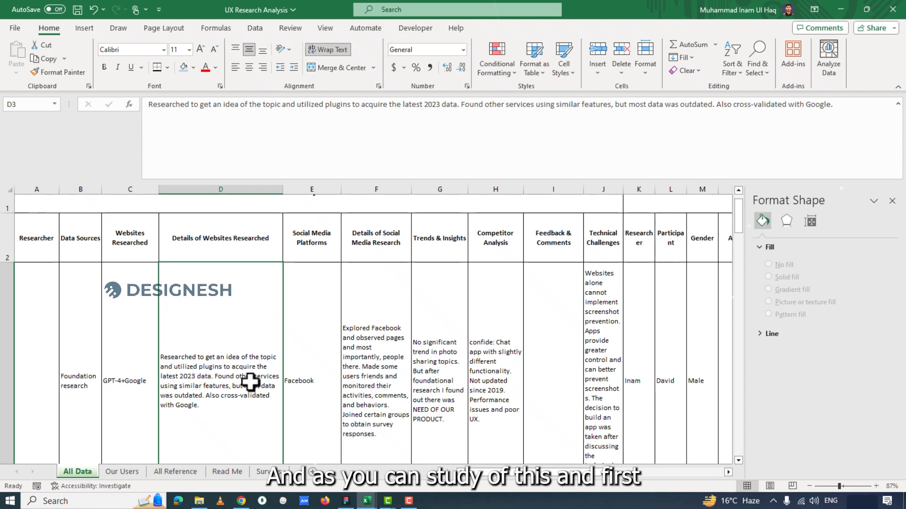
pyautogui.click(300, 310)
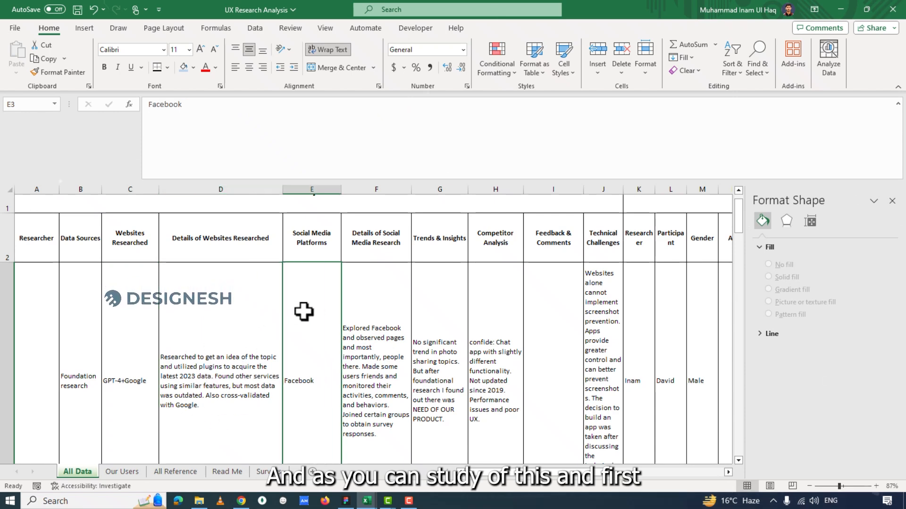
pyautogui.click(377, 349)
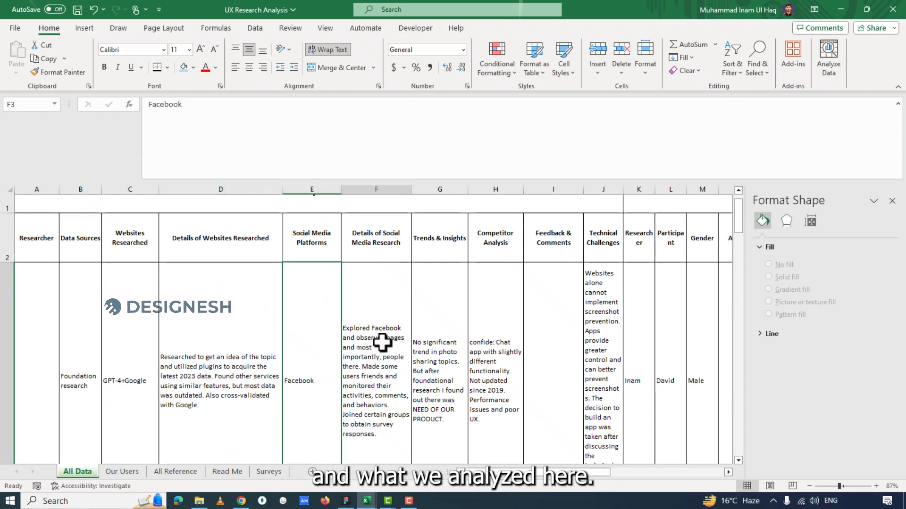
pyautogui.click(434, 362)
pyautogui.click(502, 352)
# Inspect the merged Feedback & Comments cell in column I that spans the research rows.
pyautogui.click(557, 337)
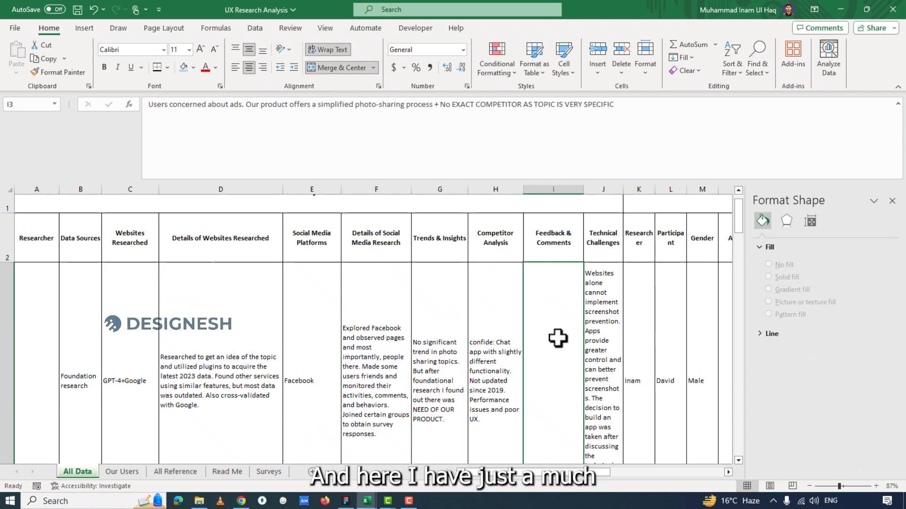
pyautogui.scroll(-2, 586, 333)
pyautogui.scroll(-1, 586, 333)
pyautogui.moveTo(737, 238); pyautogui.dragTo(745, 207)
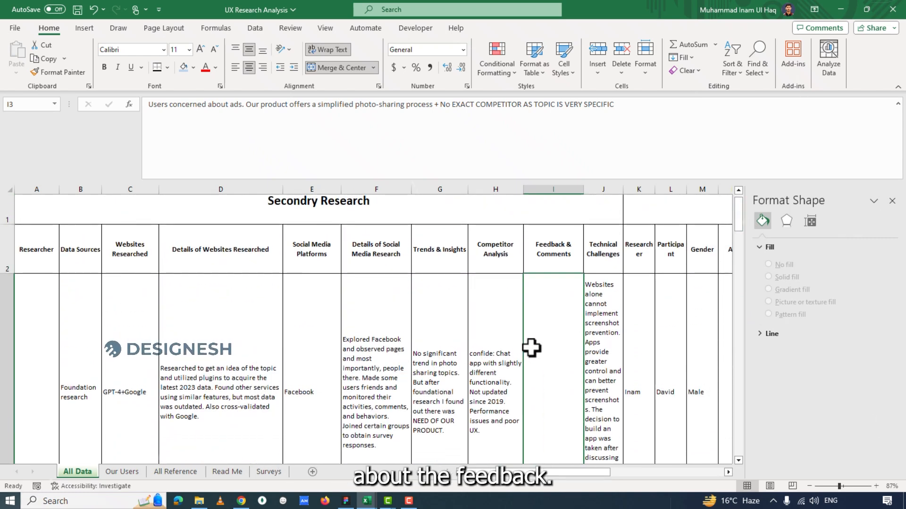
pyautogui.scroll(-1, 550, 344)
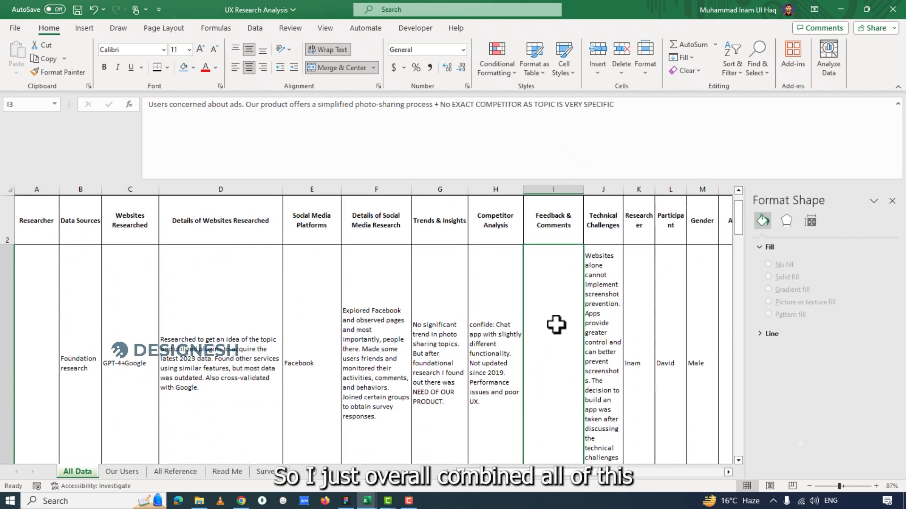
pyautogui.scroll(-3, 358, 365)
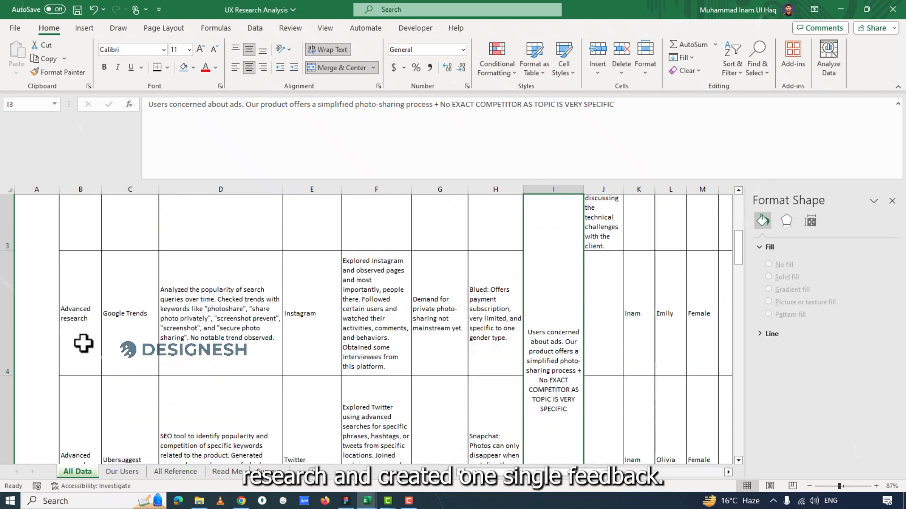
pyautogui.scroll(-1, 574, 372)
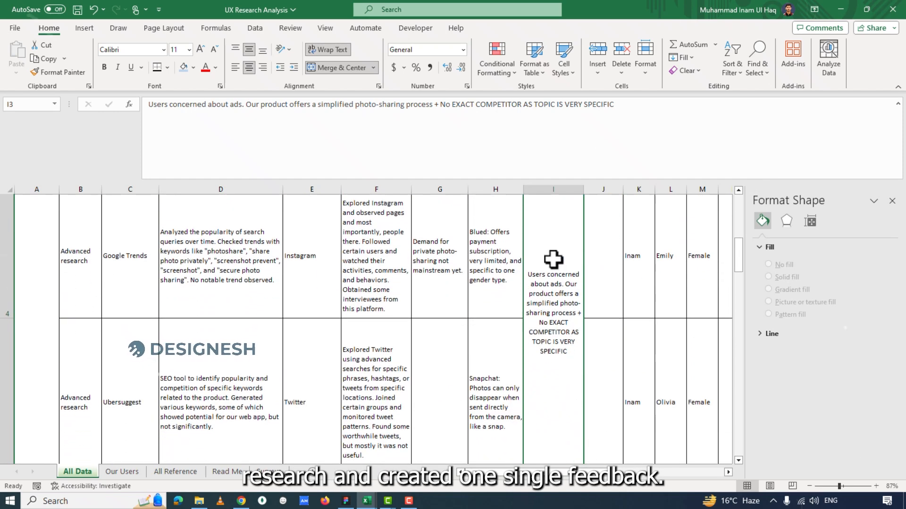
pyautogui.scroll(5, 613, 281)
# Merge and center the Technical Challenges cell J3 with the blank cells below it, and middle-align its text vertically.
pyautogui.click(602, 328)
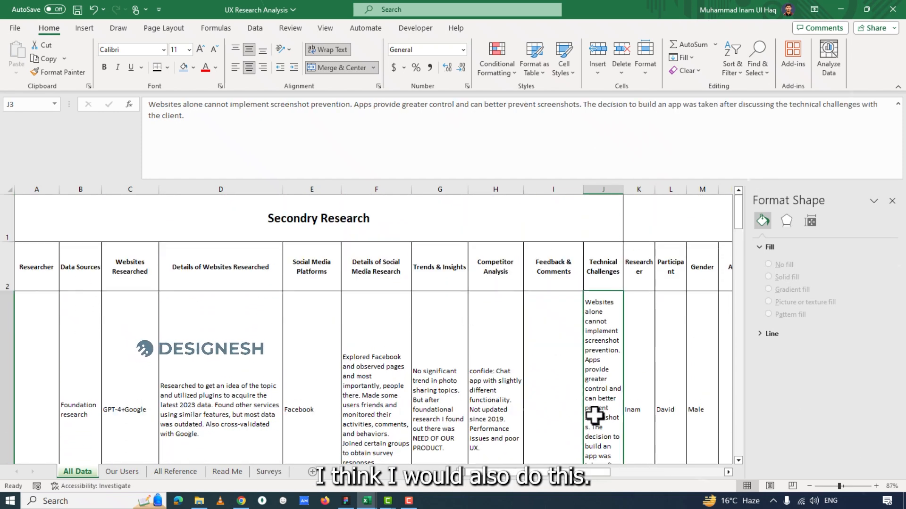
pyautogui.moveTo(594, 416); pyautogui.dragTo(598, 372)
pyautogui.scroll(3, 598, 289)
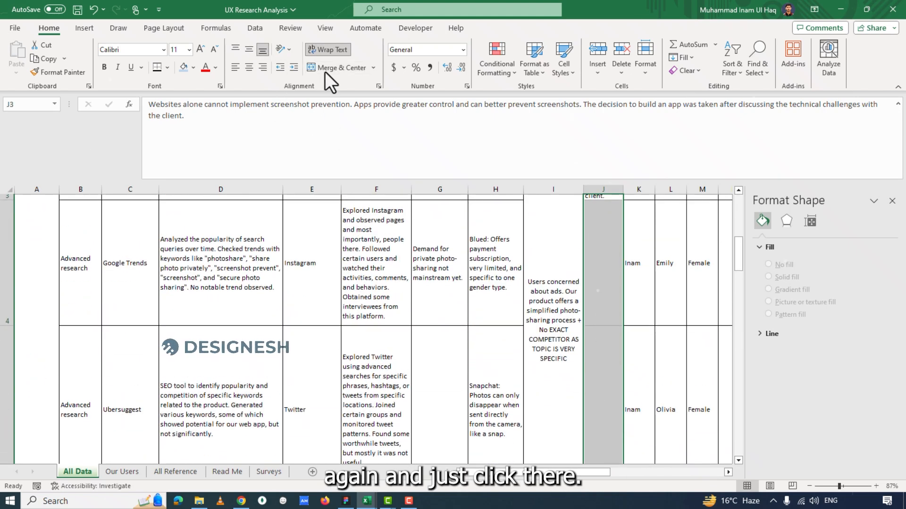
pyautogui.moveTo(739, 255); pyautogui.dragTo(737, 210)
pyautogui.click(249, 50)
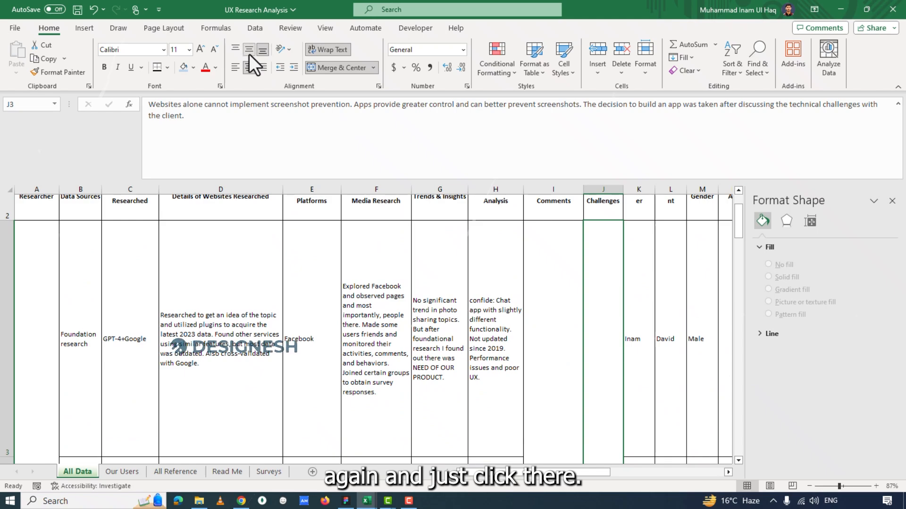
pyautogui.scroll(-3, 596, 283)
pyautogui.scroll(-2, 628, 297)
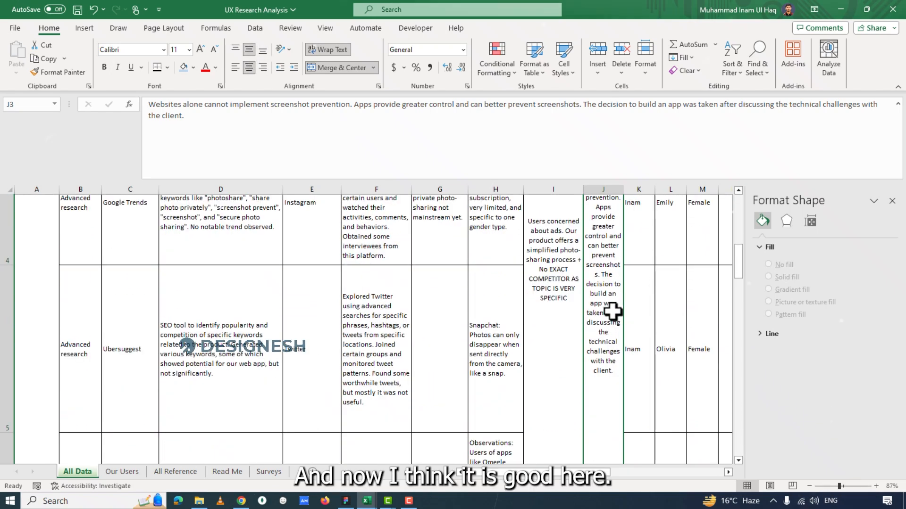
# Review the Google Trends research in row 4, including its website details, social media research and trends entries.
pyautogui.click(564, 317)
pyautogui.scroll(-3, 470, 358)
pyautogui.moveTo(738, 272); pyautogui.dragTo(740, 212)
pyautogui.scroll(-2, 98, 345)
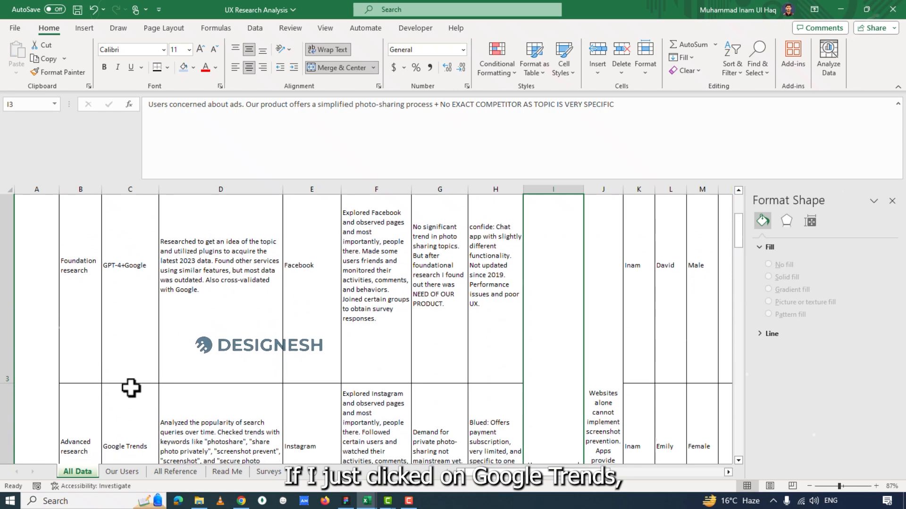
pyautogui.scroll(-2, 129, 385)
pyautogui.click(142, 363)
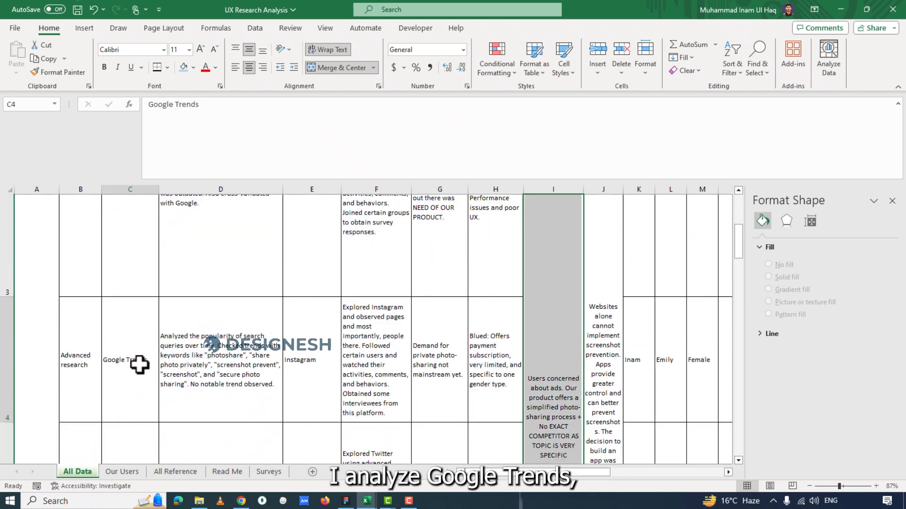
pyautogui.click(226, 363)
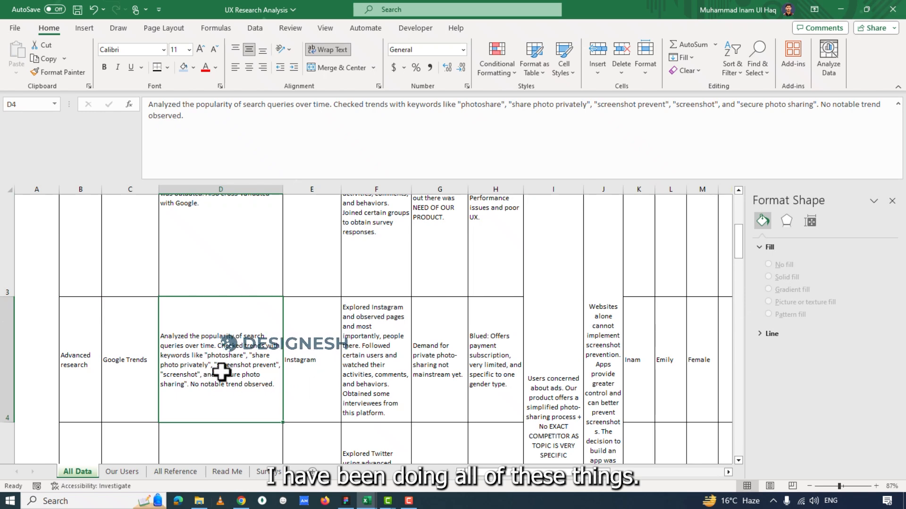
pyautogui.click(384, 364)
pyautogui.click(438, 373)
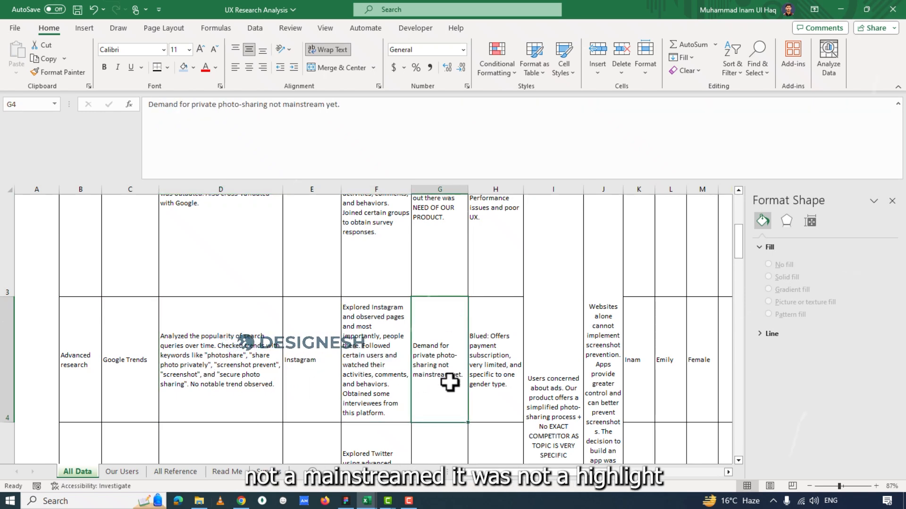
# Review the Ubersuggest research in row 5, including its website details, Twitter research and Snapchat competitor analysis.
pyautogui.scroll(-4, 433, 367)
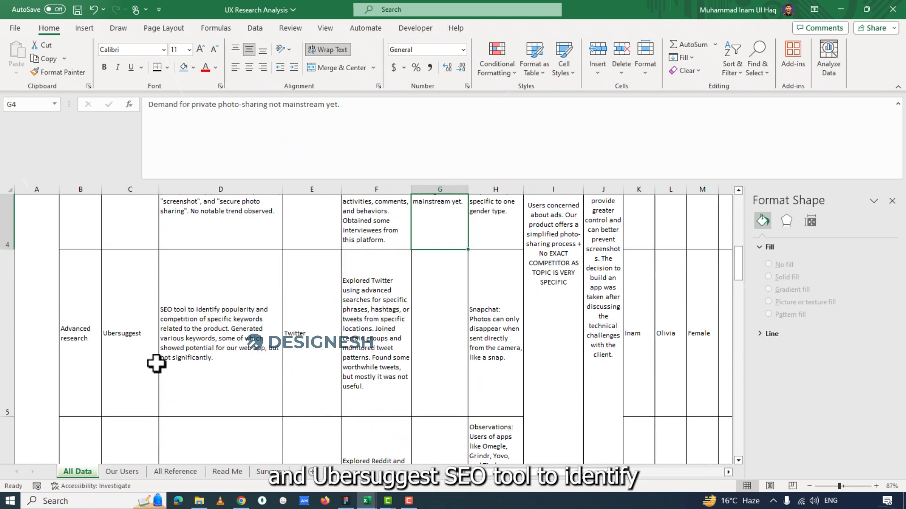
pyautogui.click(82, 335)
pyautogui.click(129, 338)
pyautogui.click(174, 338)
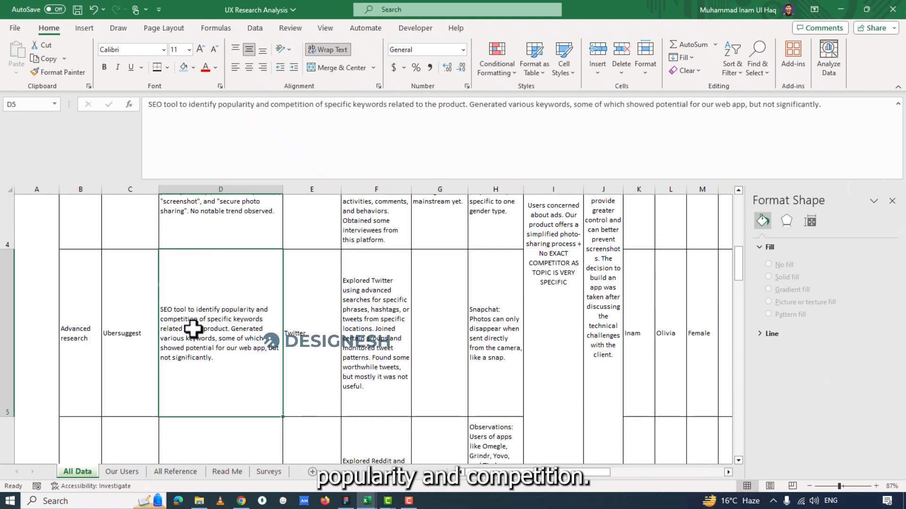
pyautogui.click(323, 352)
pyautogui.click(361, 351)
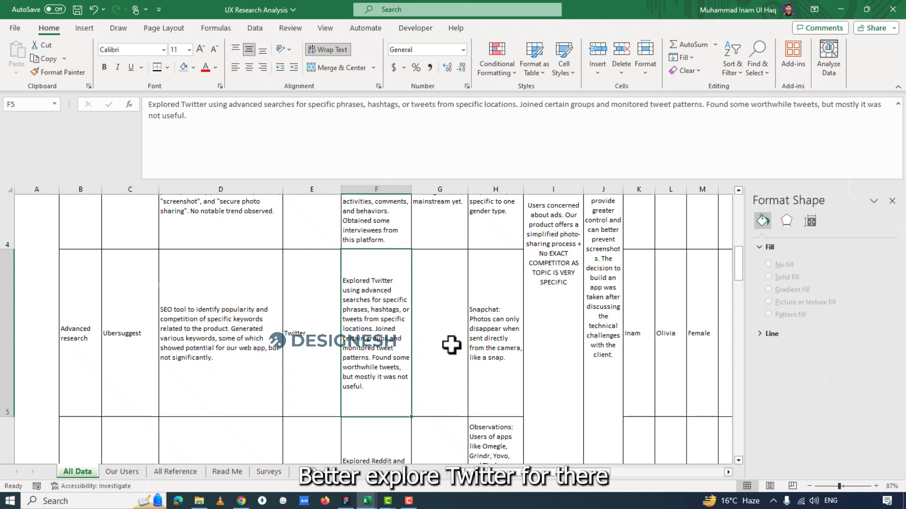
pyautogui.click(479, 345)
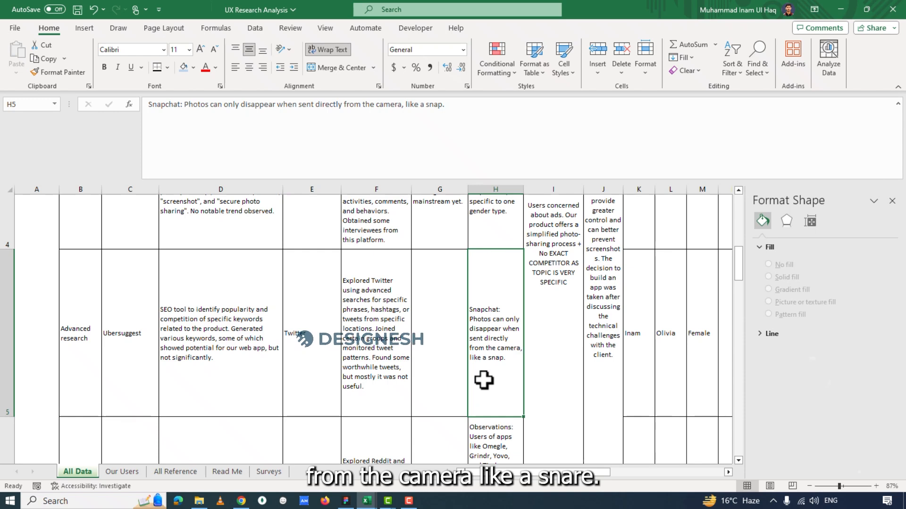
pyautogui.scroll(-1, 484, 380)
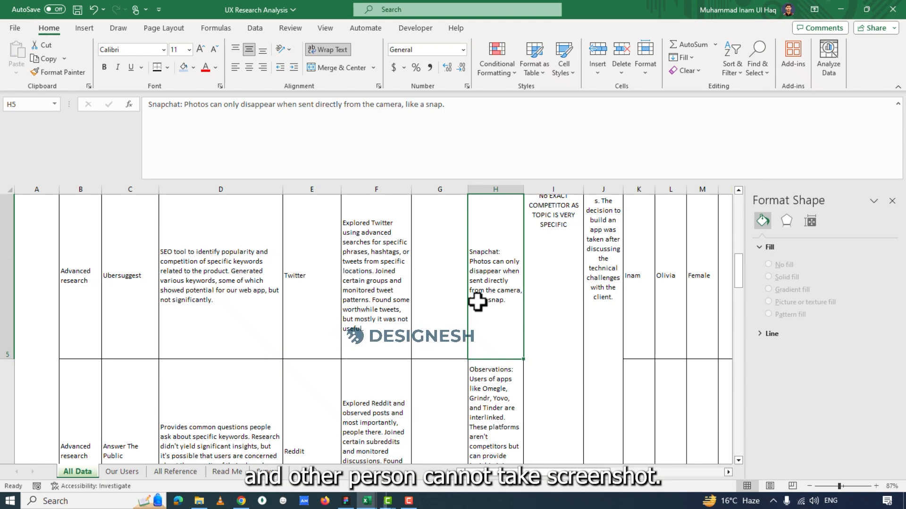
# Review the Answer The Public research in row 6, reading its website details in column D.
pyautogui.scroll(-2, 235, 334)
pyautogui.click(236, 335)
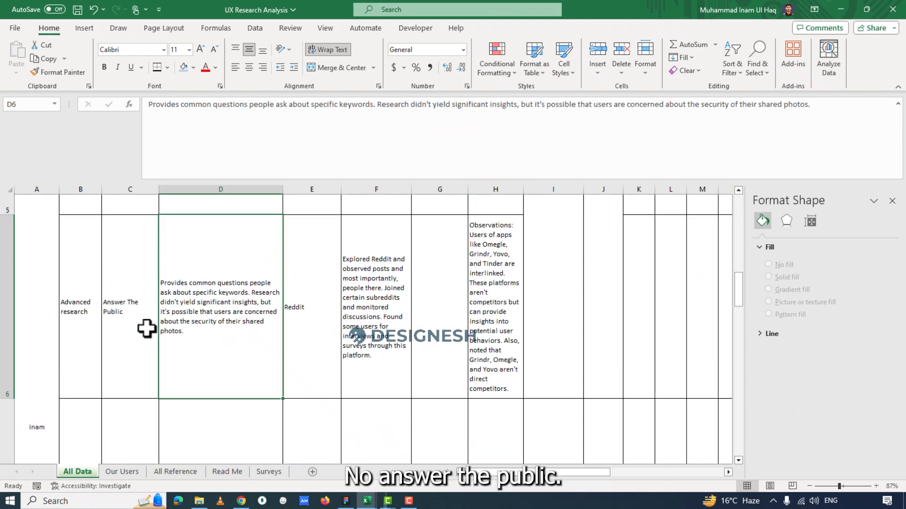
pyautogui.doubleClick(173, 290)
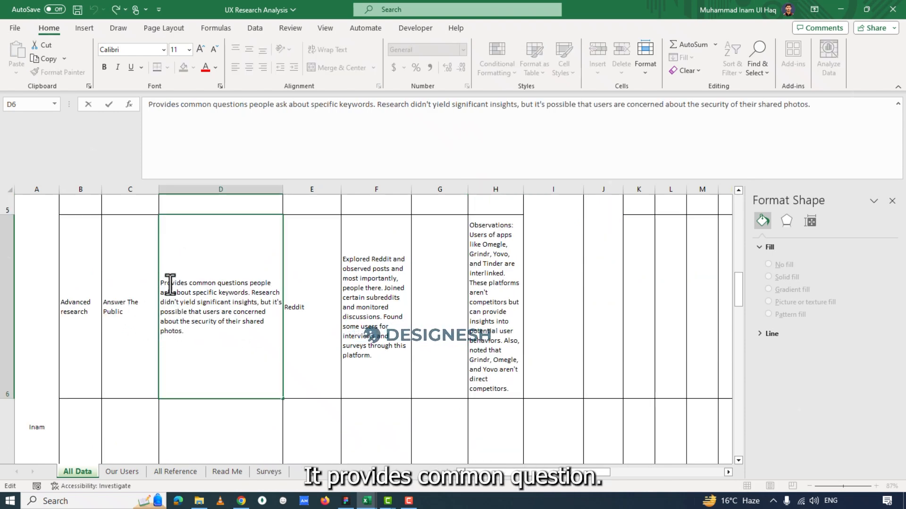
pyautogui.moveTo(161, 284); pyautogui.dragTo(226, 299)
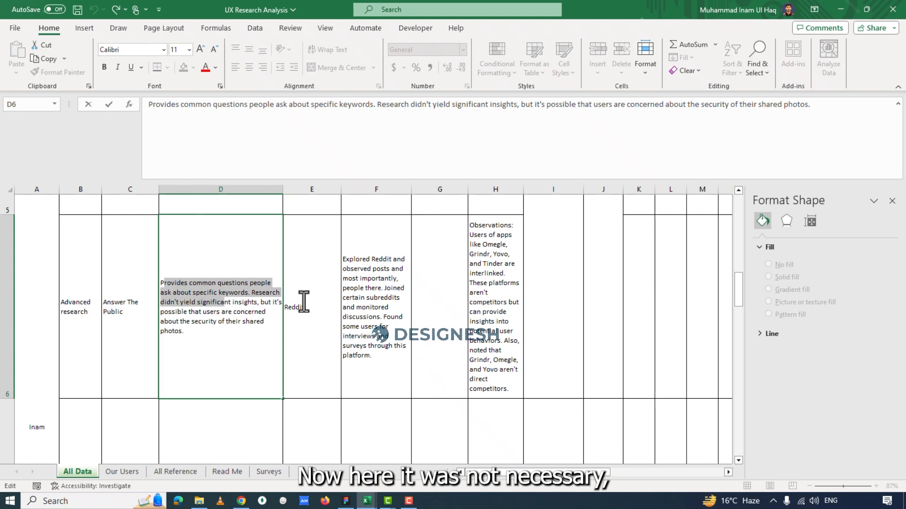
pyautogui.click(203, 327)
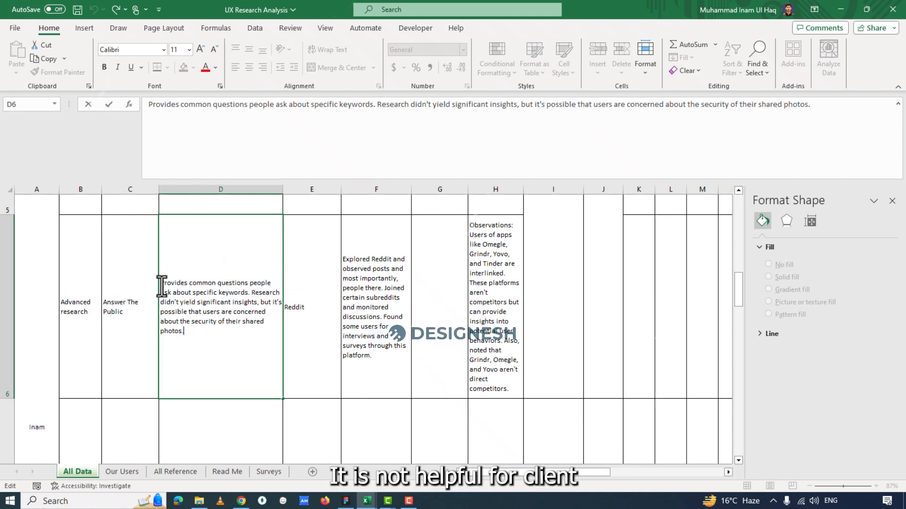
pyautogui.moveTo(170, 284); pyautogui.dragTo(251, 301)
pyautogui.click(239, 346)
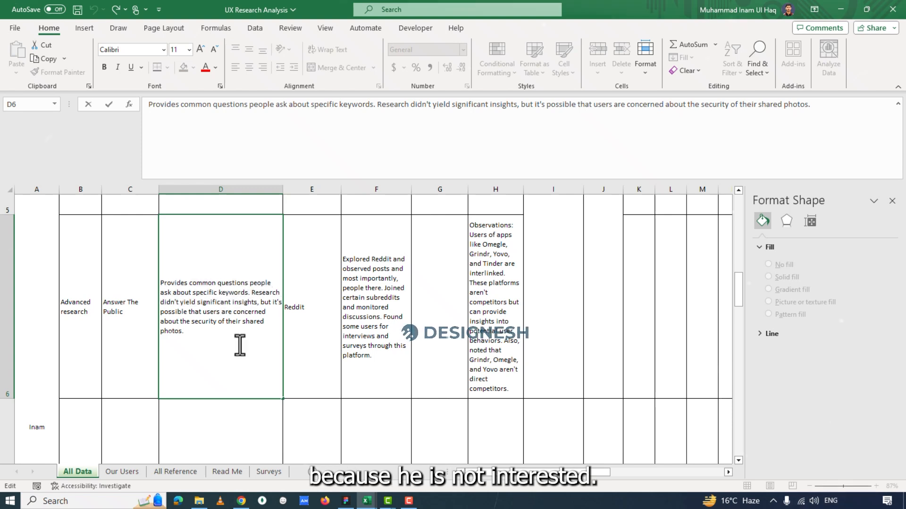
pyautogui.click(121, 331)
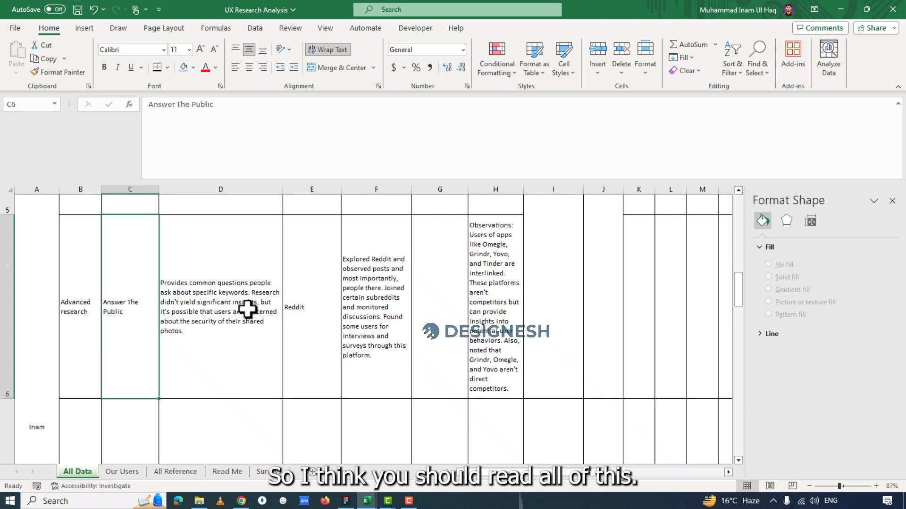
# Review the Exploding Topics, Hootsuite and Sprout Social entries in the advanced research rows 7 to 10.
pyautogui.scroll(-2, 491, 309)
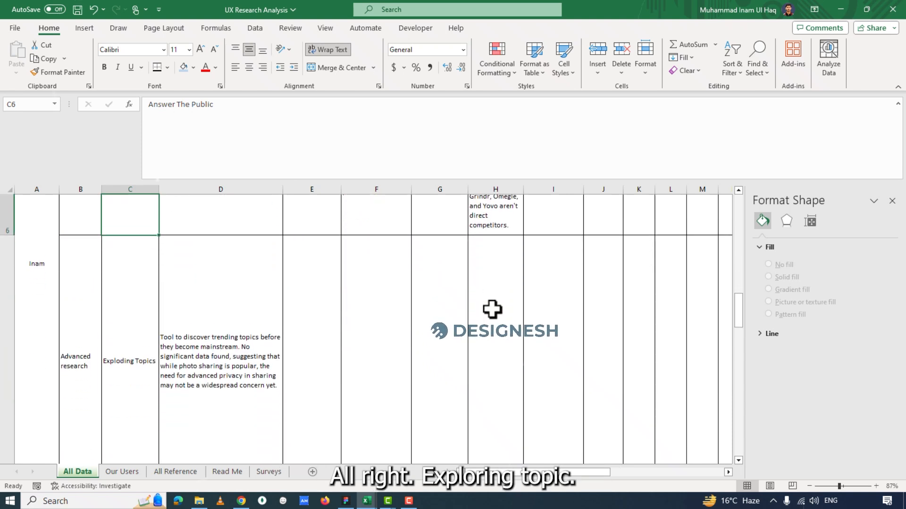
pyautogui.click(139, 335)
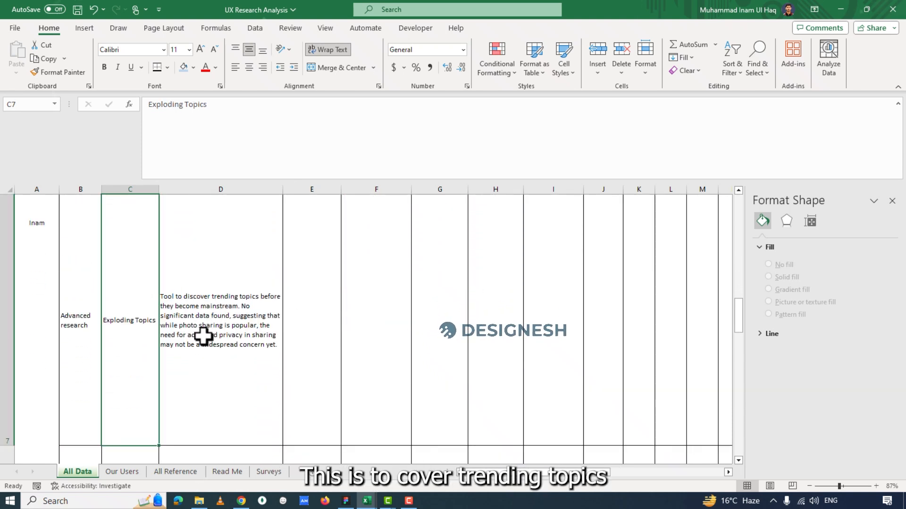
pyautogui.scroll(-3, 202, 335)
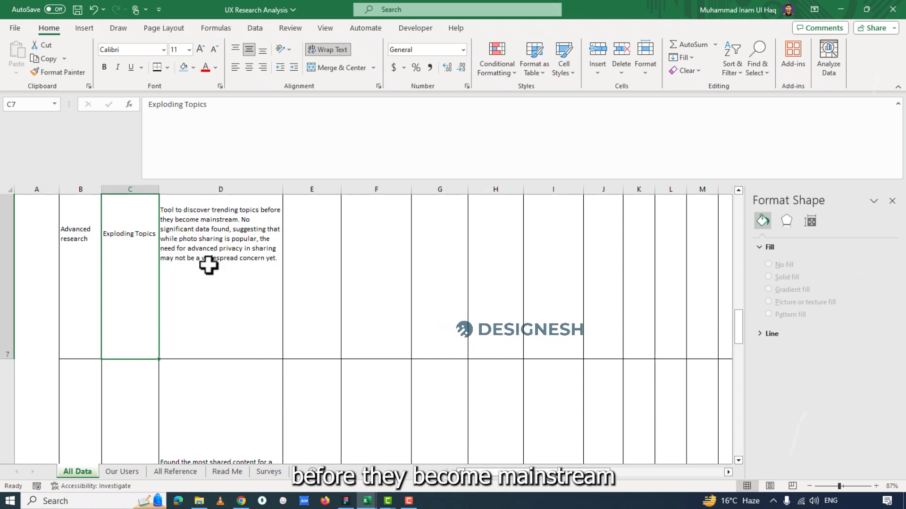
pyautogui.scroll(-2, 209, 266)
pyautogui.scroll(-5, 137, 336)
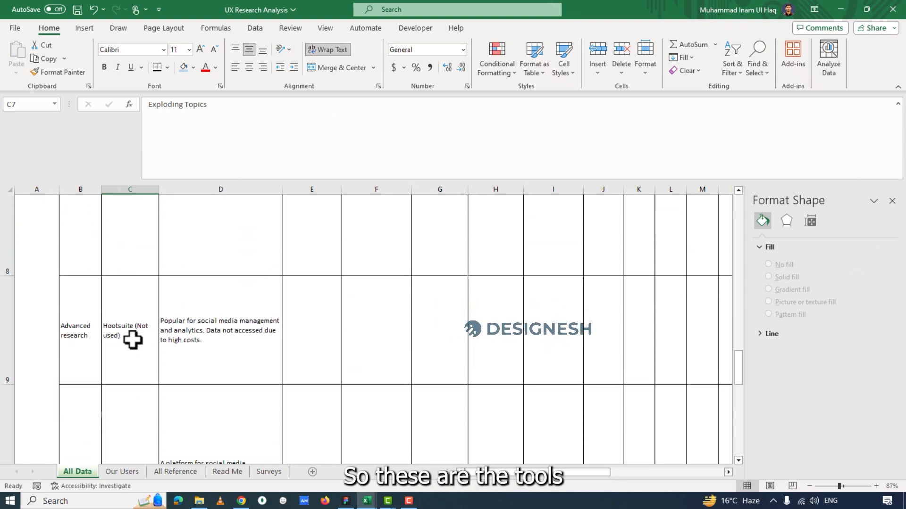
pyautogui.scroll(2, 192, 320)
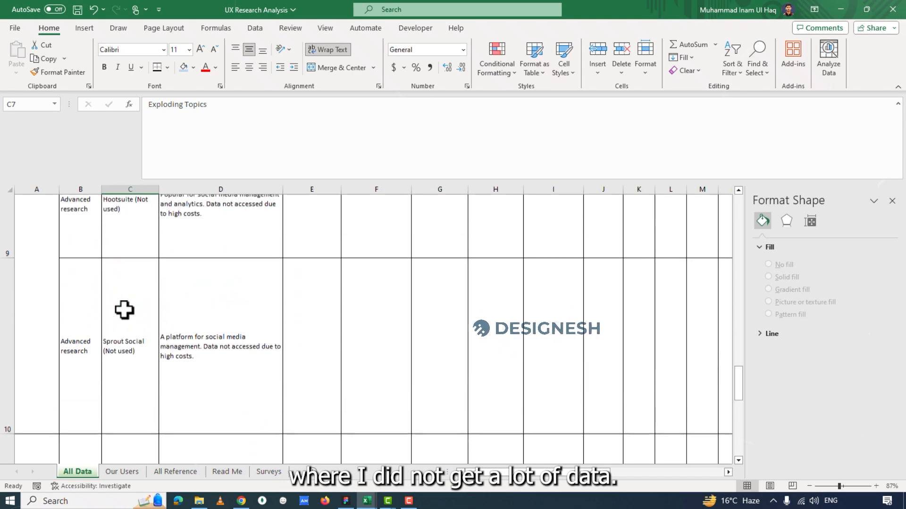
pyautogui.moveTo(124, 310); pyautogui.dragTo(496, 278)
# Read the merged Feedback & Comments cell I3 beside the research rows.
pyautogui.moveTo(739, 337); pyautogui.dragTo(746, 203)
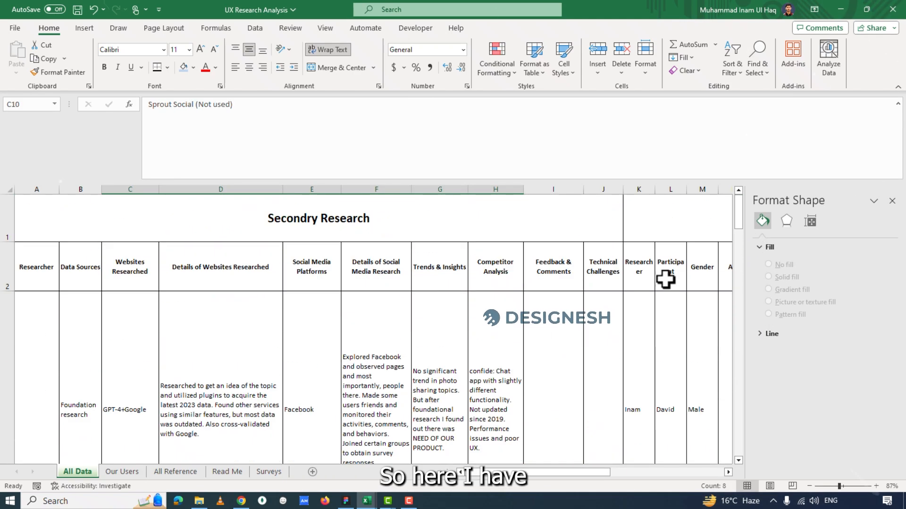
pyautogui.scroll(-6, 584, 350)
pyautogui.click(566, 370)
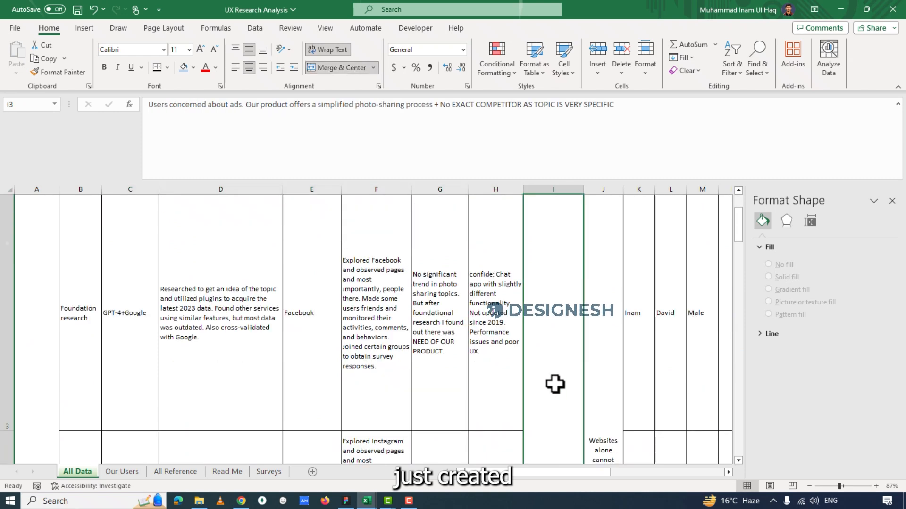
pyautogui.moveTo(738, 238)
pyautogui.mouseDown()
pyautogui.moveTo(741, 256)
pyautogui.moveTo(748, 199)
pyautogui.moveTo(739, 237)
pyautogui.mouseUp()
pyautogui.moveTo(739, 282); pyautogui.dragTo(740, 292)
pyautogui.scroll(-2, 568, 340)
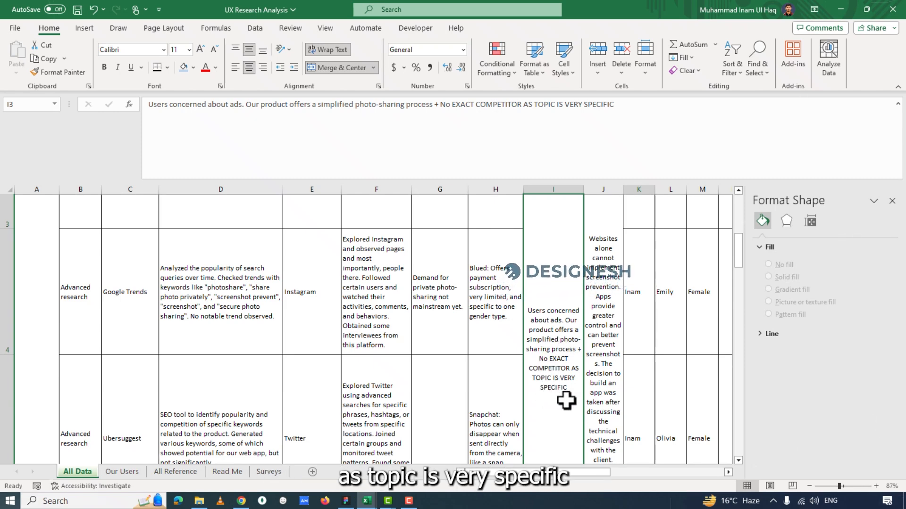
# Read the merged Technical Challenges cell J3 through to the end of its text.
pyautogui.moveTo(737, 255)
pyautogui.mouseDown()
pyautogui.moveTo(734, 224)
pyautogui.moveTo(732, 242)
pyautogui.mouseUp()
pyautogui.click(602, 342)
pyautogui.scroll(-2, 608, 293)
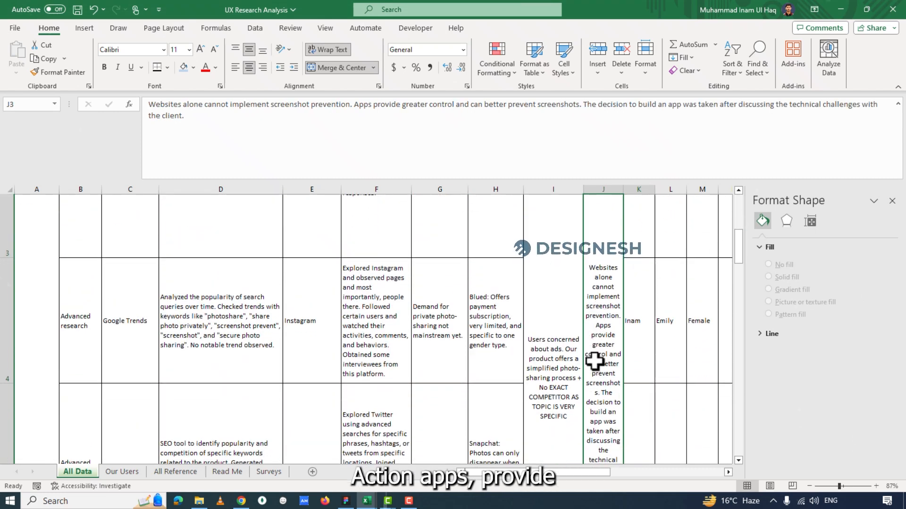
pyautogui.scroll(-1, 594, 361)
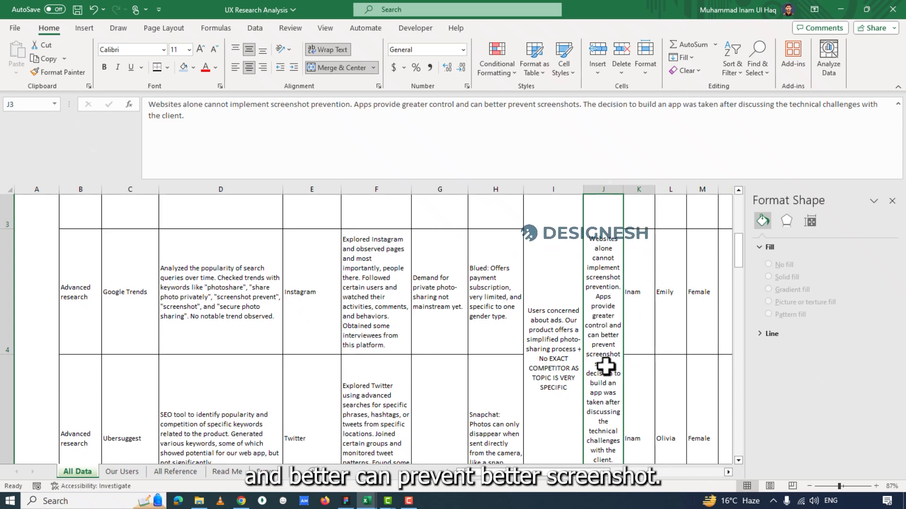
pyautogui.scroll(-1, 605, 365)
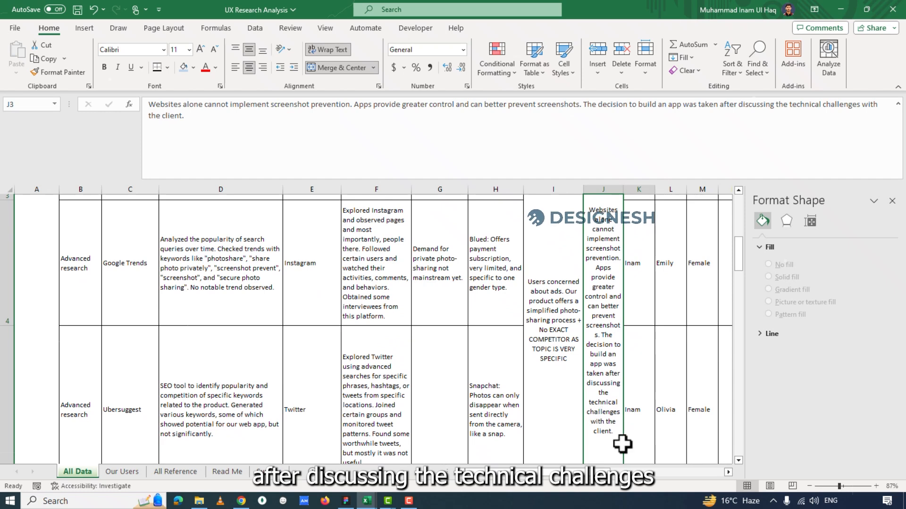
# Go back to the Secondary Research headings, then bring the Interviews section into view and select its heading in K1.
pyautogui.scroll(6, 651, 395)
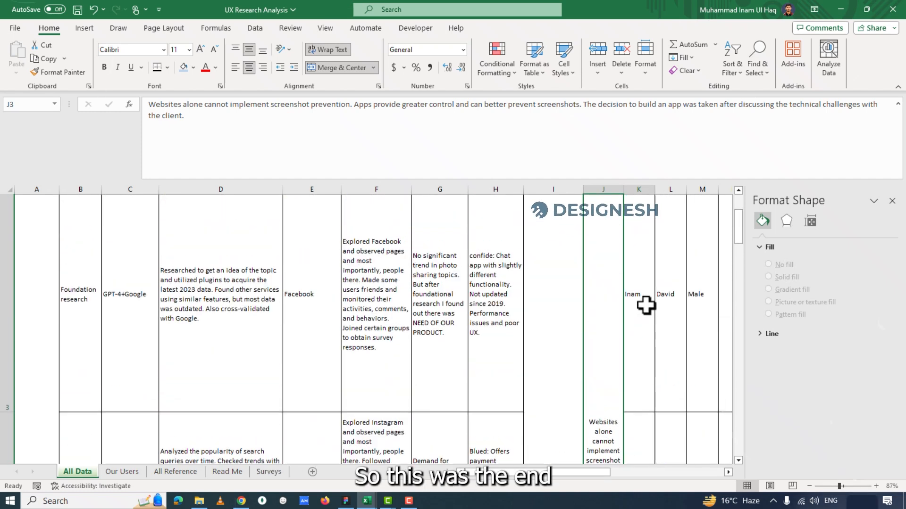
pyautogui.scroll(3, 647, 283)
pyautogui.click(613, 269)
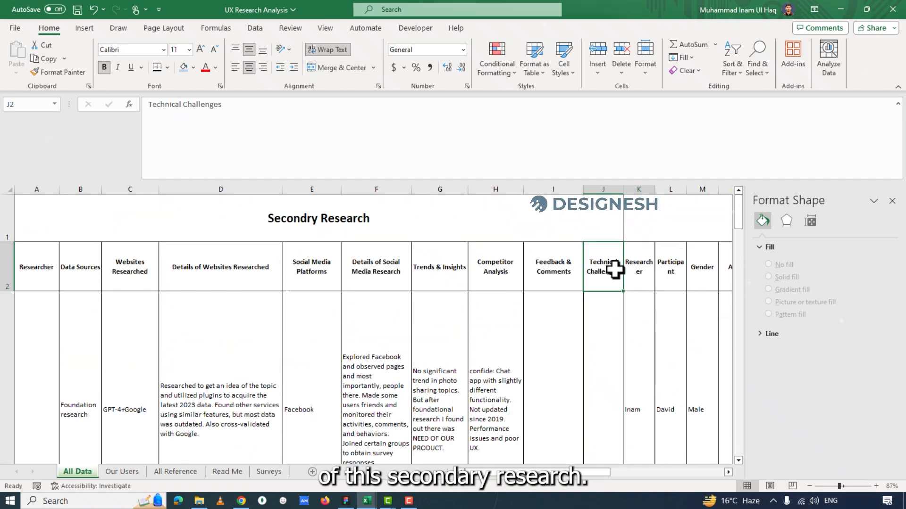
pyautogui.click(351, 236)
pyautogui.moveTo(604, 468)
pyautogui.mouseDown()
pyautogui.moveTo(634, 464)
pyautogui.moveTo(599, 474)
pyautogui.moveTo(609, 473)
pyautogui.mouseUp()
pyautogui.scroll(-1, 372, 297)
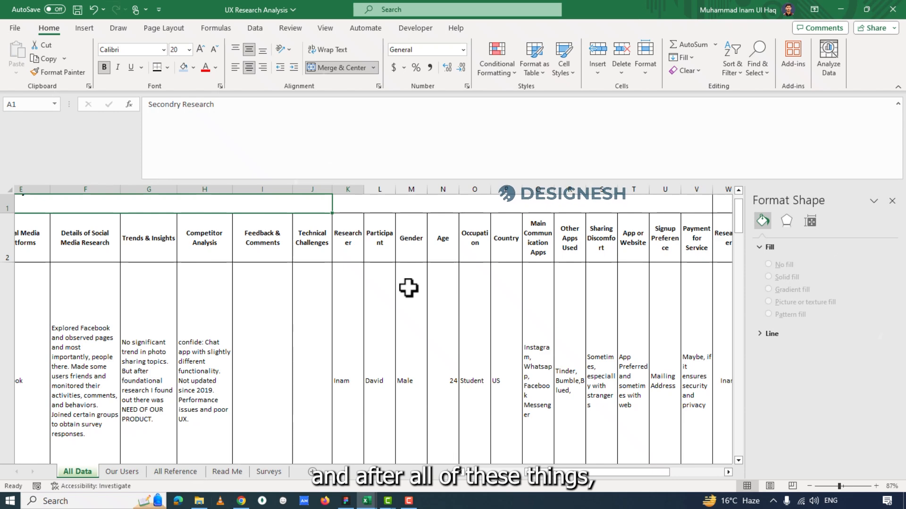
pyautogui.press('Right')
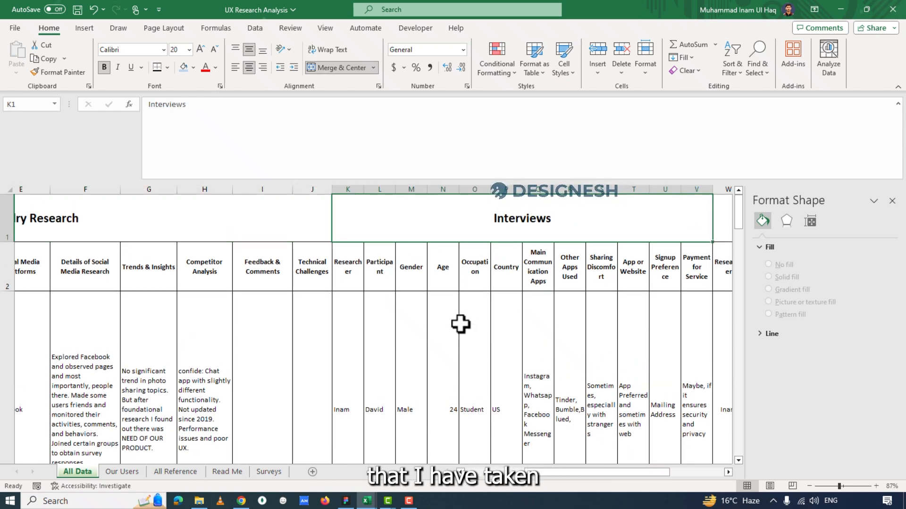
# Look through the interview participants listed in column L, rows 3 to 5.
pyautogui.scroll(-3, 461, 325)
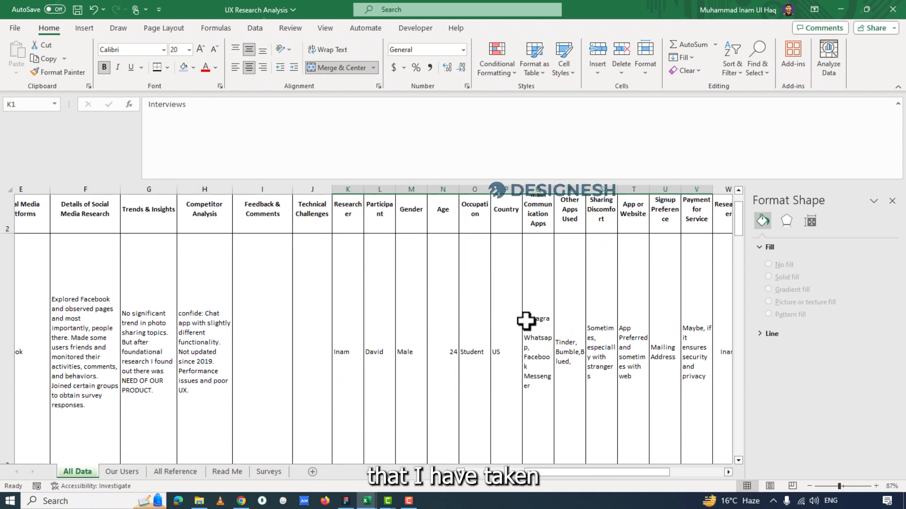
pyautogui.click(383, 321)
pyautogui.scroll(-3, 382, 321)
pyautogui.click(379, 344)
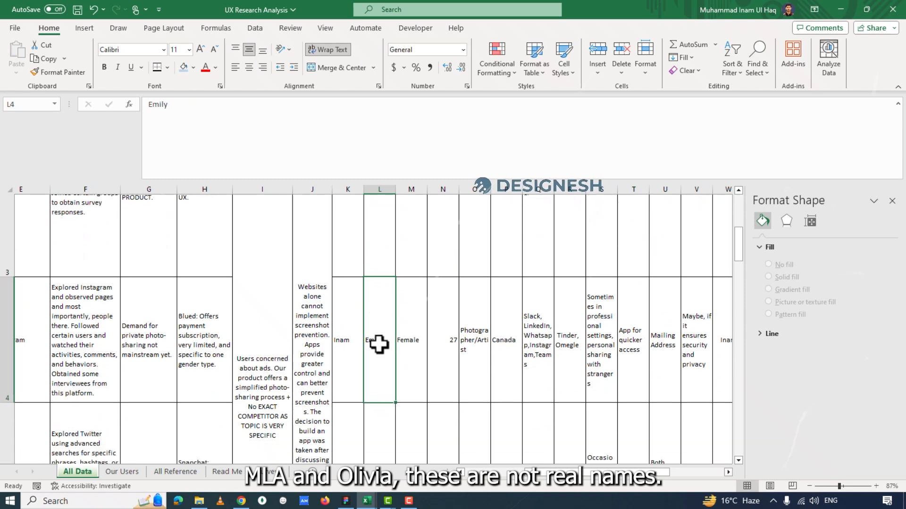
pyautogui.scroll(-2, 379, 344)
pyautogui.click(378, 377)
pyautogui.scroll(3, 384, 344)
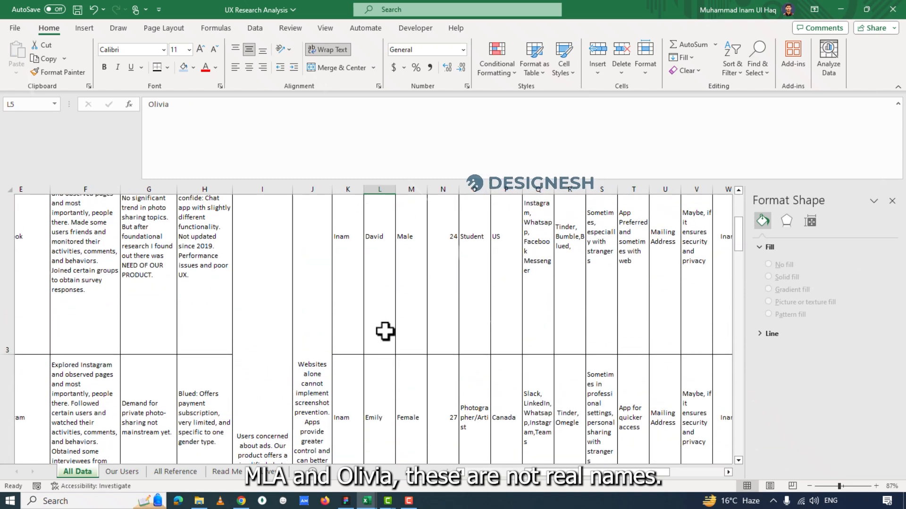
pyautogui.scroll(-1, 380, 386)
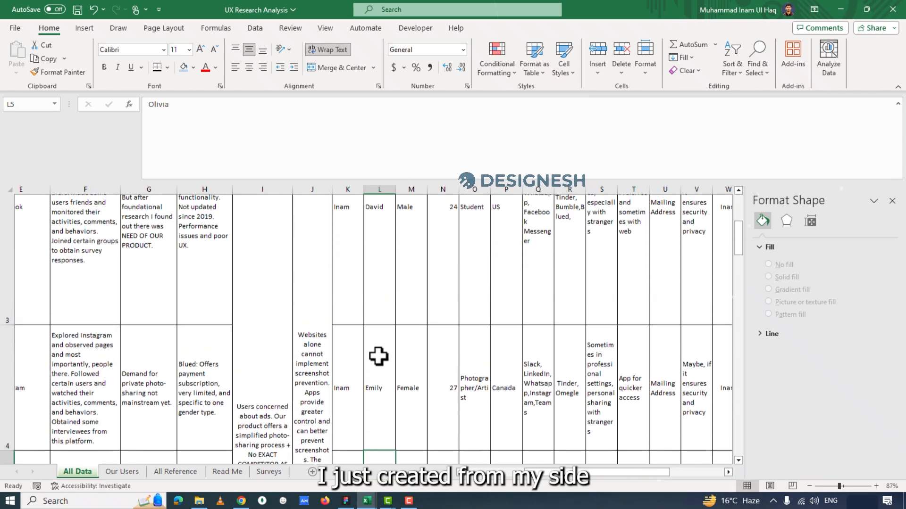
pyautogui.scroll(1, 380, 347)
pyautogui.scroll(-1, 384, 335)
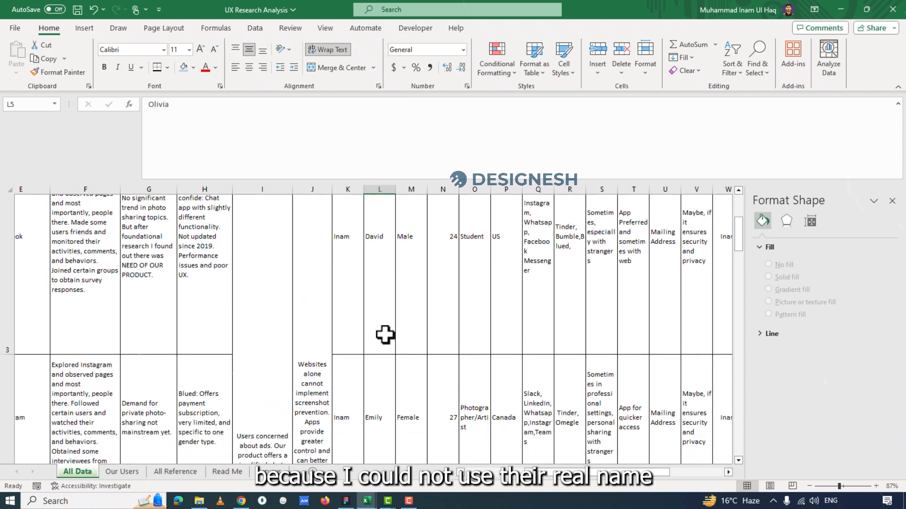
pyautogui.scroll(-1, 394, 405)
# Check the gender entries in column M for the interview participants in rows 3 to 5.
pyautogui.click(380, 319)
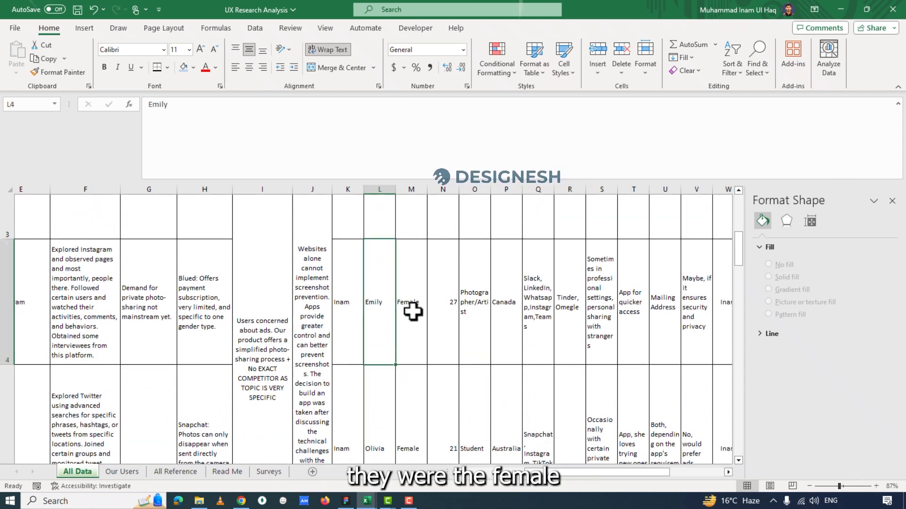
pyautogui.click(410, 405)
pyautogui.scroll(1, 410, 283)
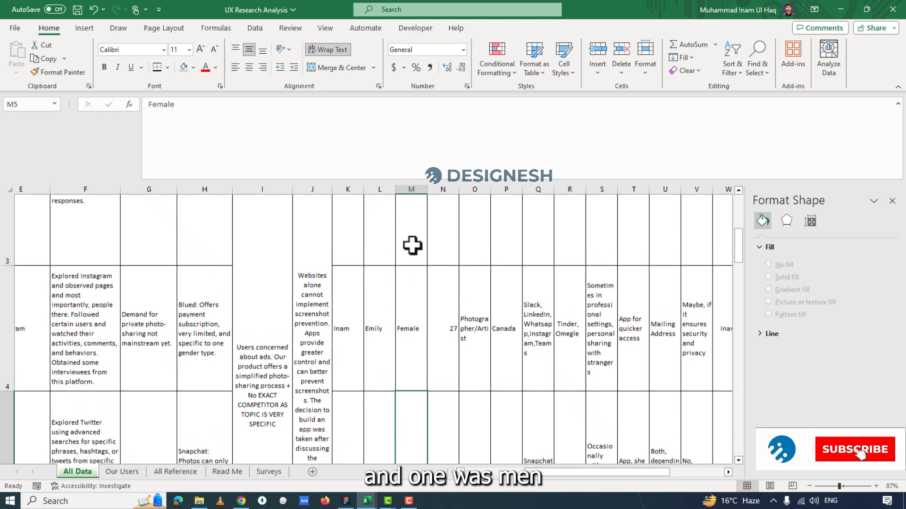
pyautogui.scroll(-1, 436, 329)
pyautogui.scroll(2, 441, 292)
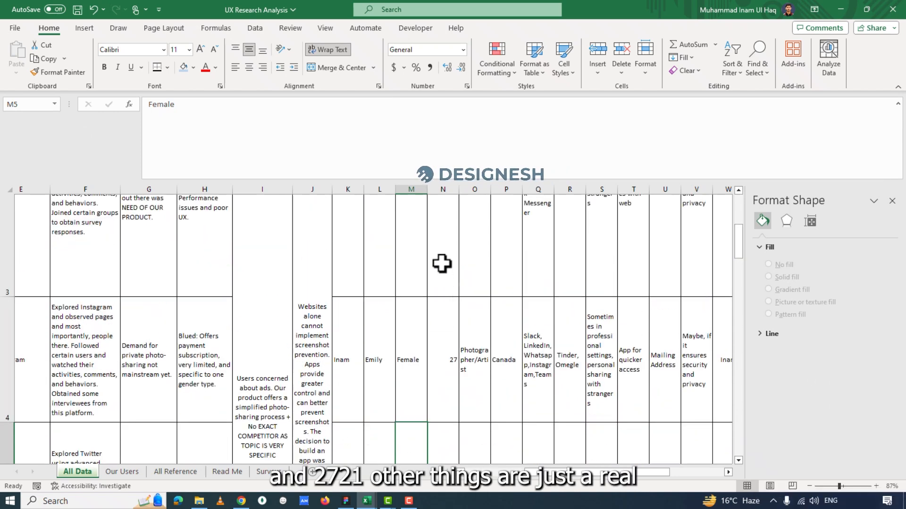
pyautogui.scroll(4, 447, 234)
# Review the age, occupation, country and main communication apps of the first interview participant in row 3.
pyautogui.moveTo(448, 238); pyautogui.dragTo(553, 283)
pyautogui.scroll(-1, 524, 336)
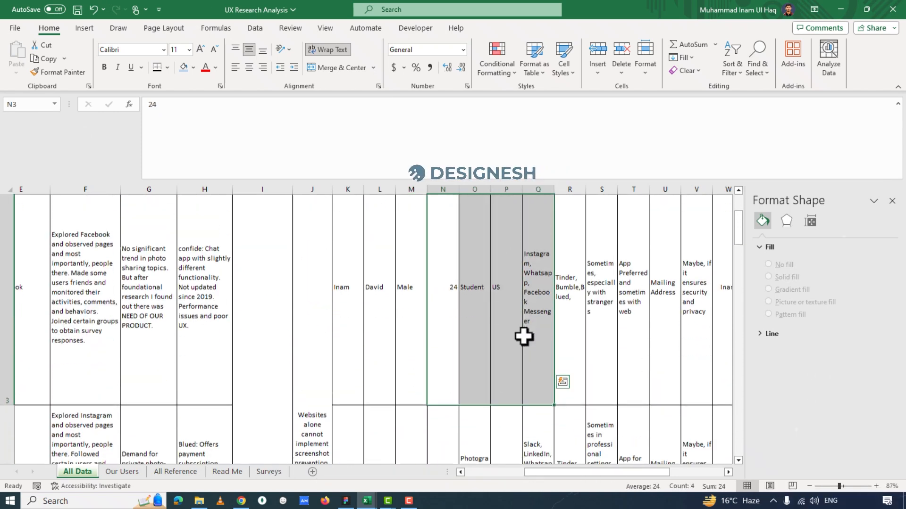
pyautogui.scroll(3, 524, 336)
pyautogui.click(531, 330)
pyautogui.click(506, 352)
pyautogui.scroll(-1, 509, 348)
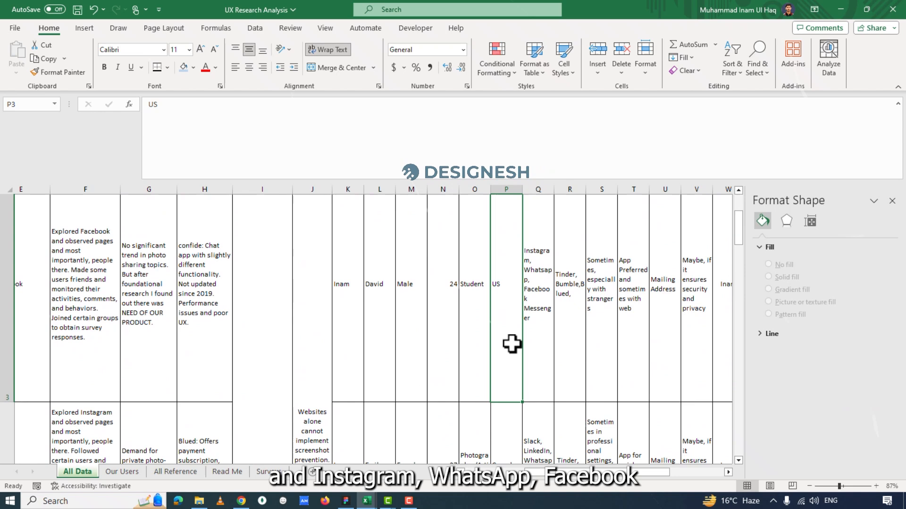
pyautogui.click(541, 269)
pyautogui.scroll(1, 537, 357)
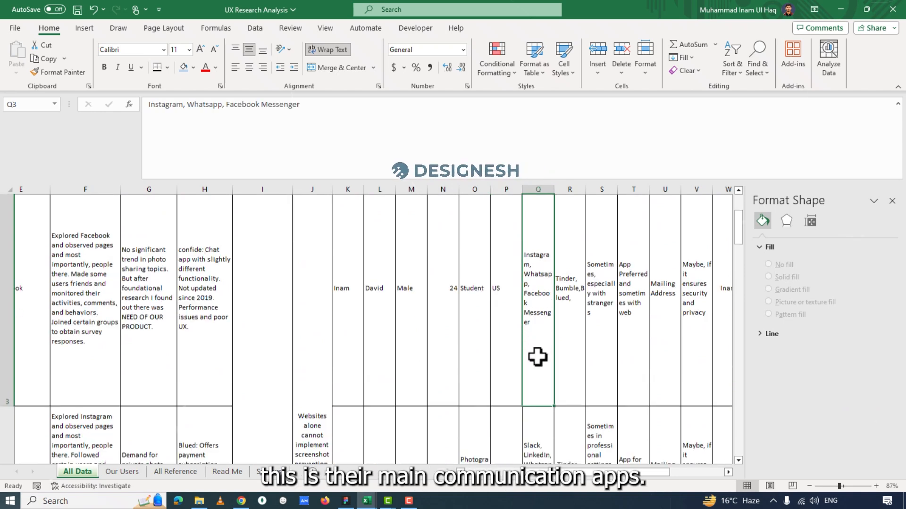
pyautogui.scroll(1, 525, 286)
pyautogui.scroll(-2, 539, 344)
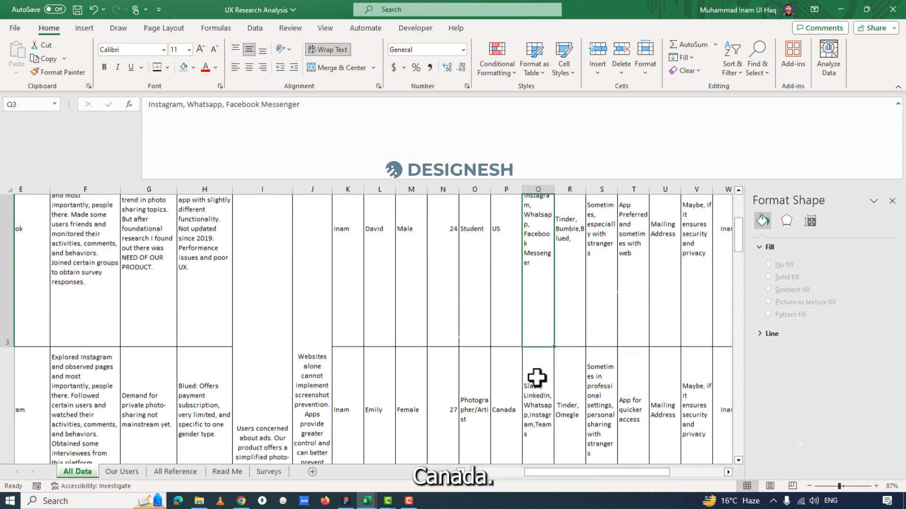
# Review the second participant's country and the main communication apps of the interview participants in rows 4 and 5.
pyautogui.click(499, 415)
pyautogui.scroll(-1, 539, 393)
pyautogui.click(539, 393)
pyautogui.scroll(-1, 537, 359)
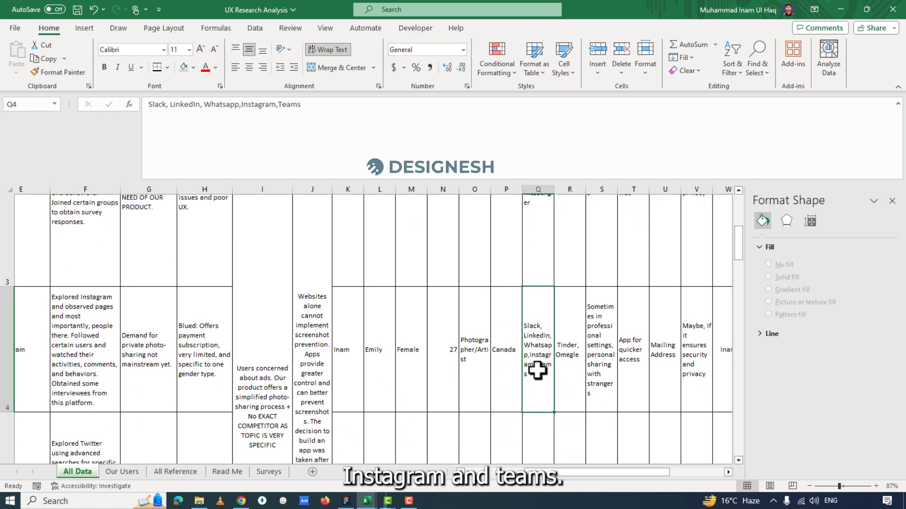
pyautogui.scroll(-3, 532, 398)
pyautogui.click(545, 355)
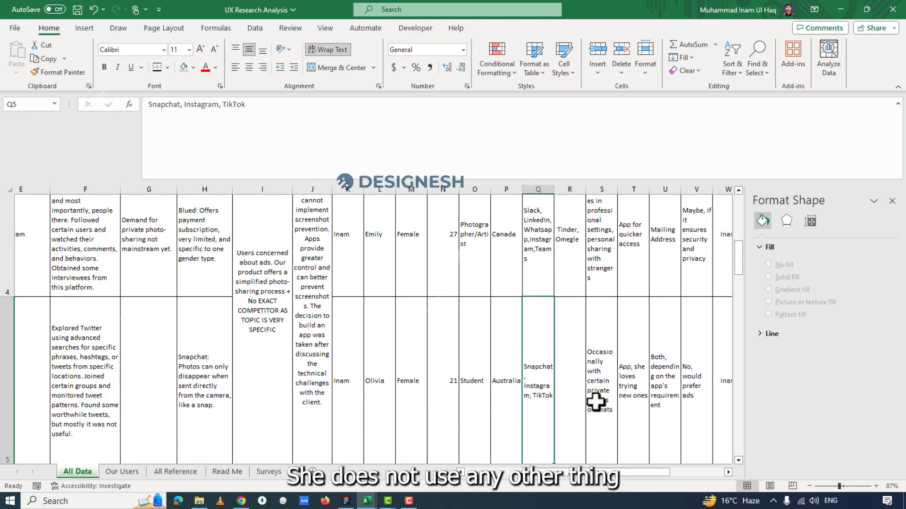
# Check the third interview participant's other apps, age and country in row 5.
pyautogui.click(573, 394)
pyautogui.scroll(-1, 580, 382)
pyautogui.scroll(1, 491, 366)
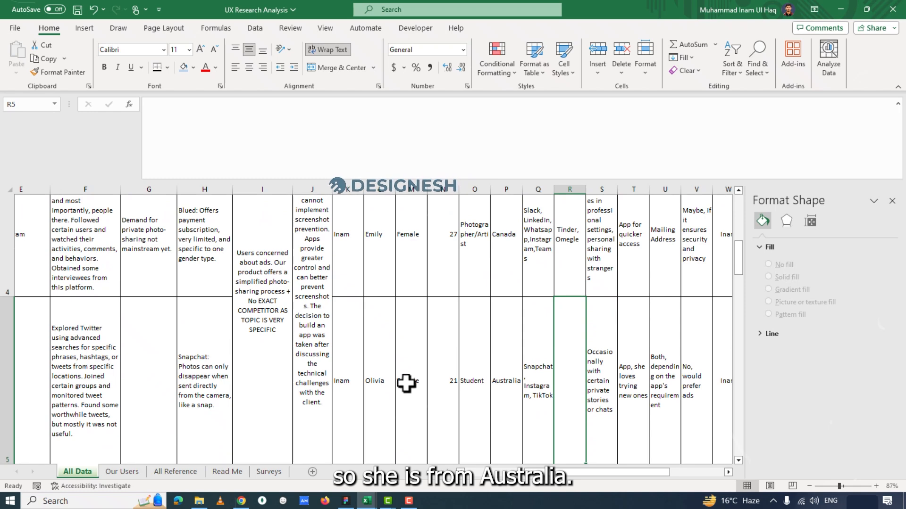
pyautogui.click(455, 384)
pyautogui.click(499, 376)
pyautogui.scroll(1, 533, 340)
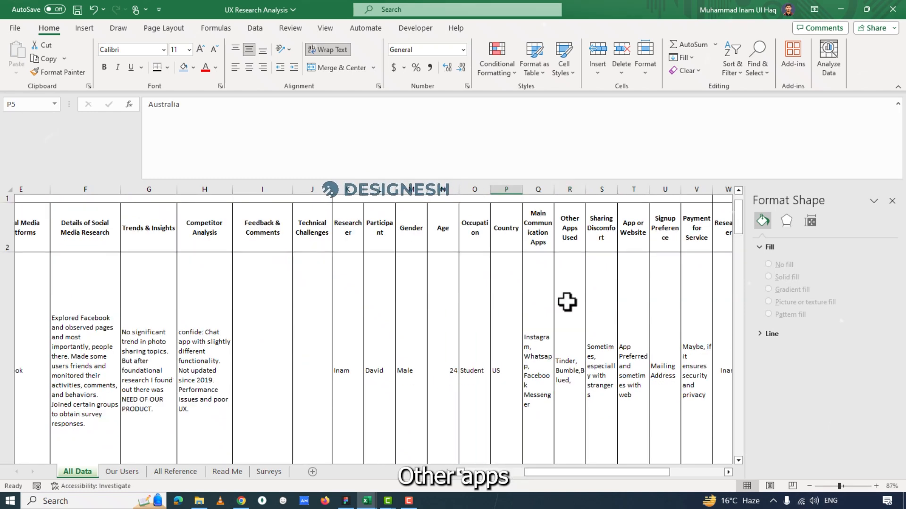
# Compare the Other Apps Used entries in column R for the interview participants in rows 3 to 5.
pyautogui.click(567, 301)
pyautogui.scroll(-3, 568, 307)
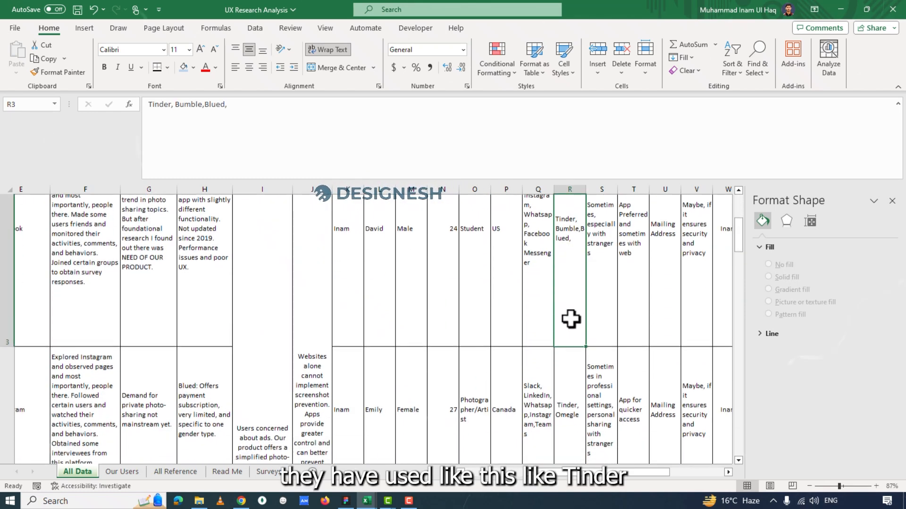
pyautogui.click(570, 321)
pyautogui.scroll(-2, 570, 330)
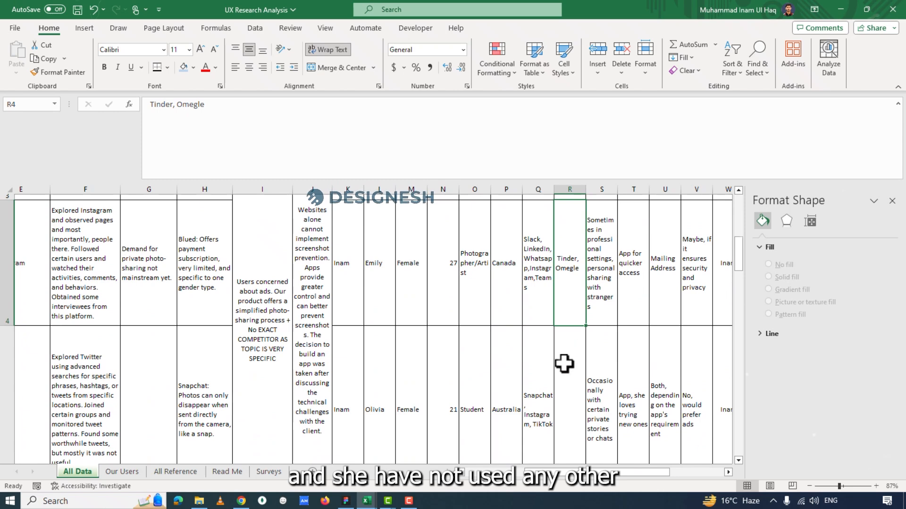
pyautogui.click(564, 364)
pyautogui.scroll(3, 598, 283)
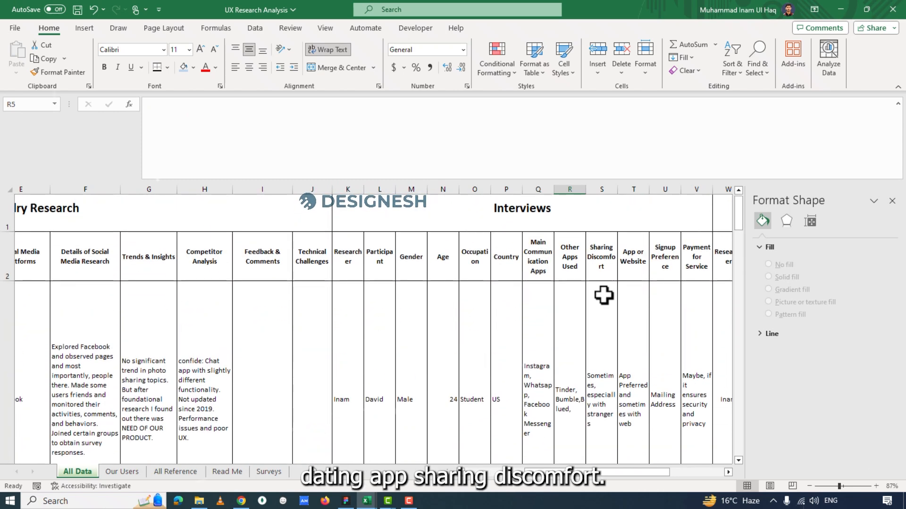
# Review the Sharing Discomfort answers in column S for the participants in rows 3 and 4.
pyautogui.click(595, 337)
pyautogui.scroll(-3, 594, 345)
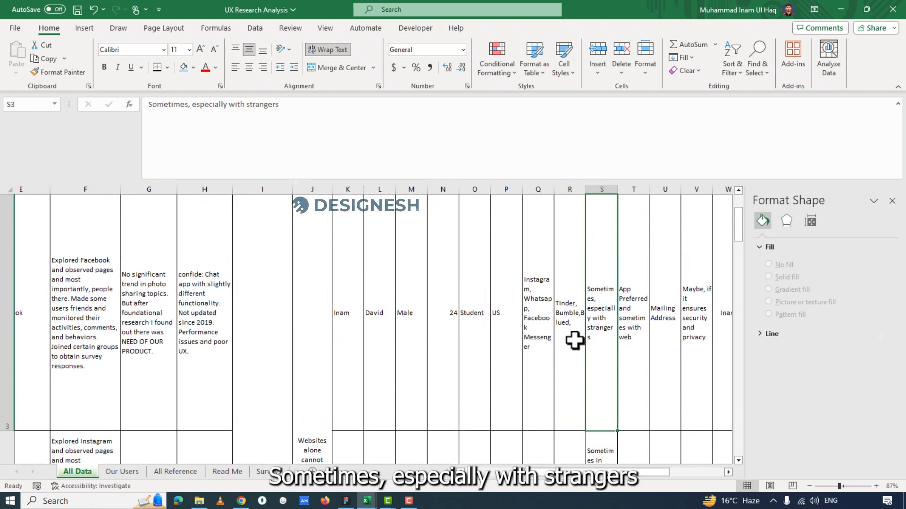
pyautogui.scroll(-5, 605, 346)
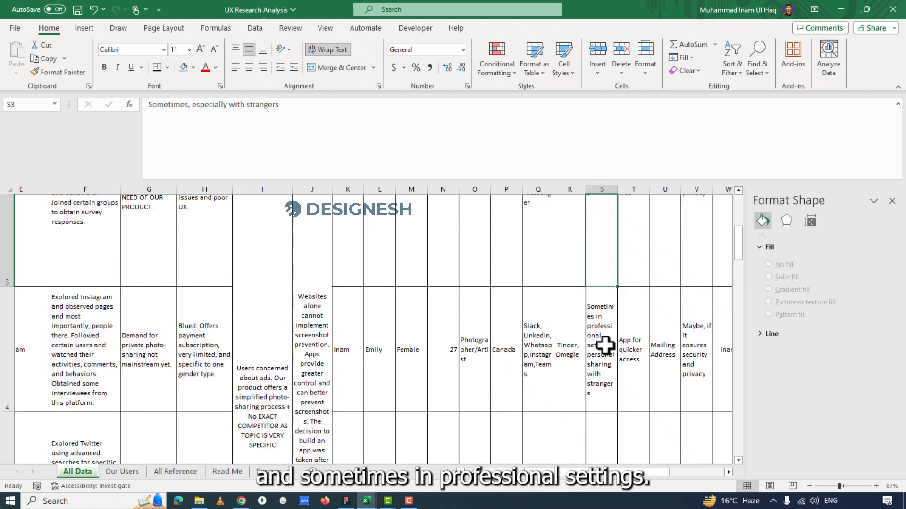
pyautogui.click(603, 335)
# Review the App or Website preferences in column T for the participants in rows 3 and 4.
pyautogui.click(629, 368)
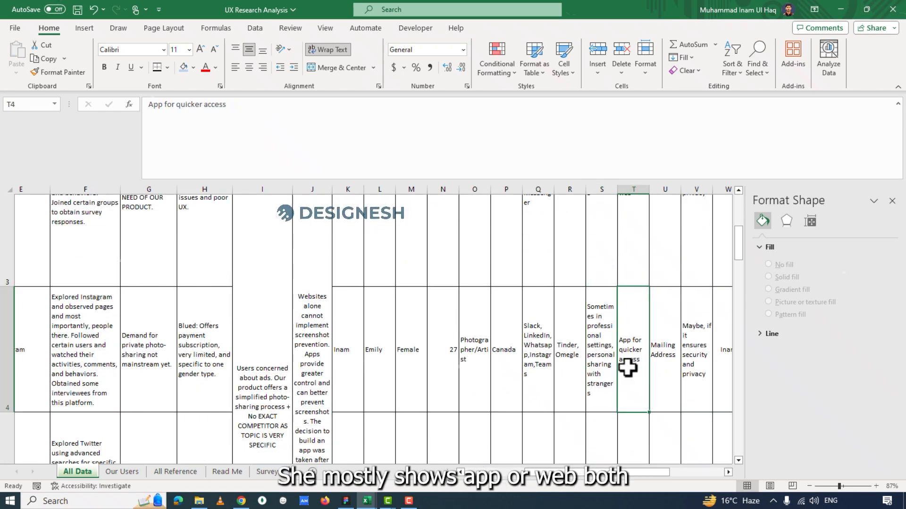
pyautogui.scroll(5, 631, 299)
pyautogui.click(634, 328)
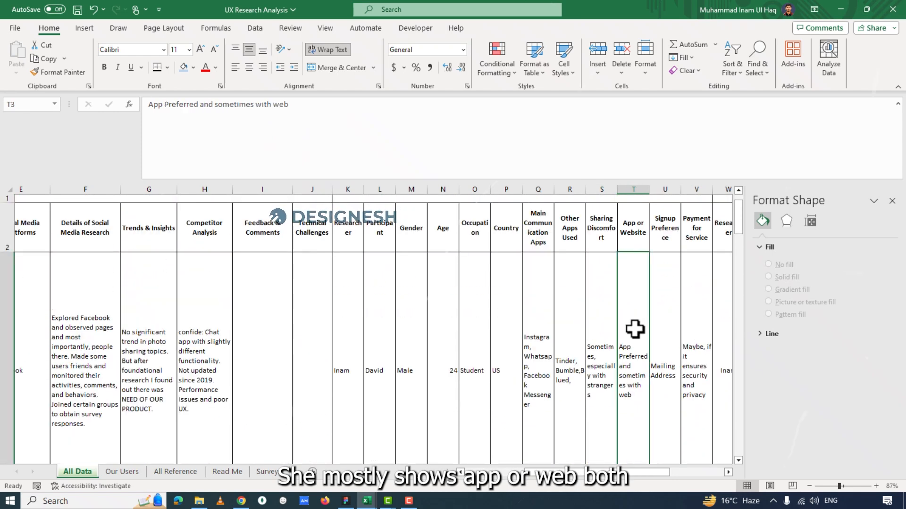
pyautogui.scroll(-1, 623, 388)
pyautogui.scroll(-4, 622, 387)
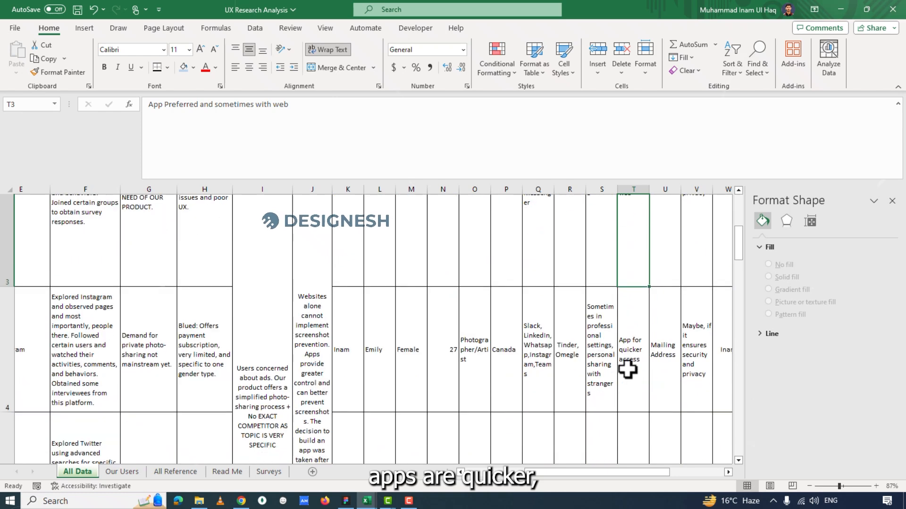
pyautogui.click(642, 353)
pyautogui.scroll(-3, 642, 355)
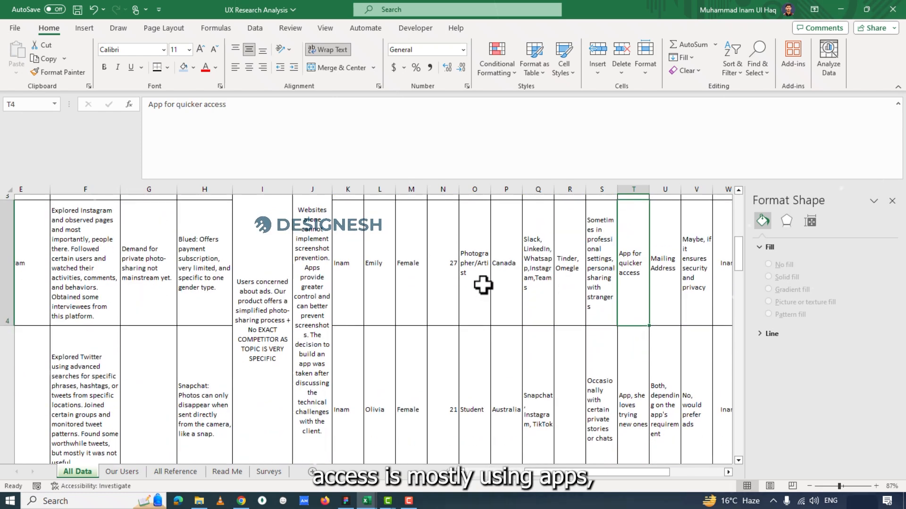
# Locate the Payment for Service column V and check its answers in rows 5 and 3.
pyautogui.moveTo(360, 283); pyautogui.dragTo(612, 287)
pyautogui.click(592, 380)
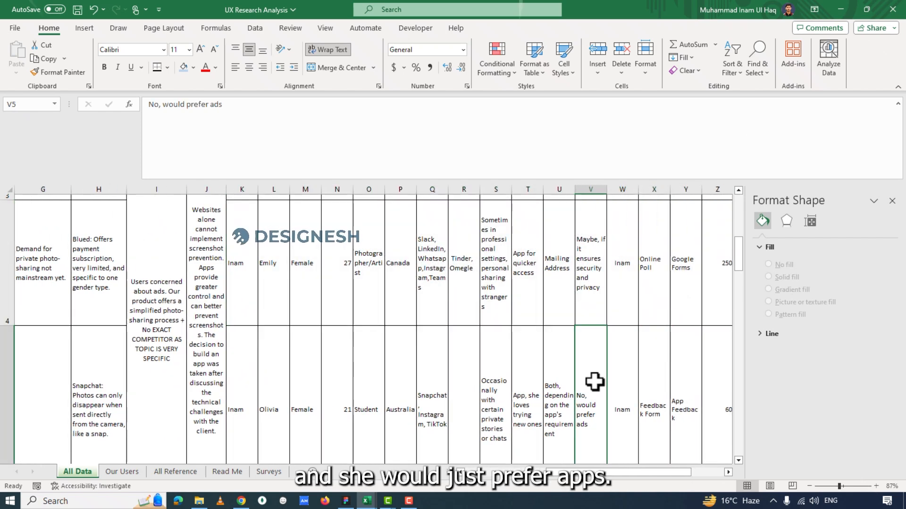
pyautogui.scroll(-2, 589, 373)
pyautogui.scroll(3, 657, 344)
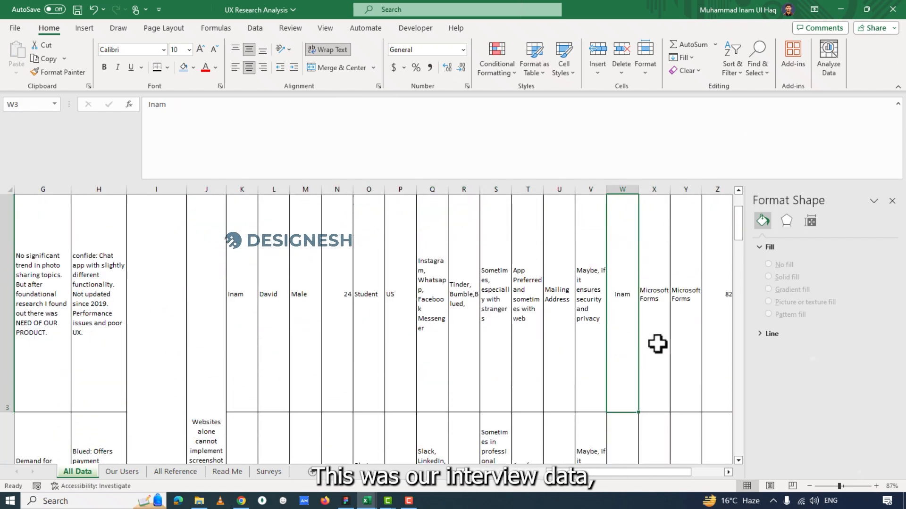
pyautogui.scroll(1, 619, 340)
pyautogui.moveTo(590, 326); pyautogui.dragTo(467, 318)
pyautogui.click(599, 264)
pyautogui.scroll(2, 600, 255)
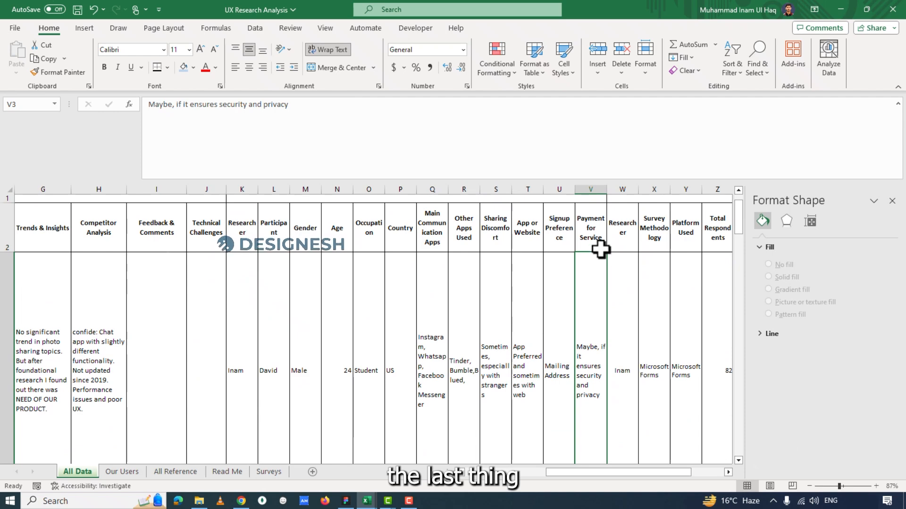
# Compare the first two participants' answers on paying for the service in V3 and V4.
pyautogui.scroll(-2, 588, 341)
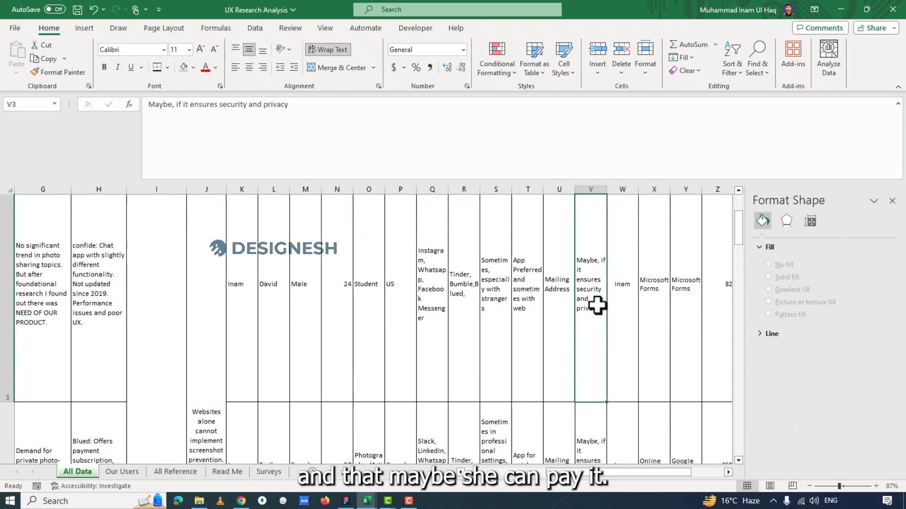
pyautogui.scroll(1, 584, 344)
pyautogui.scroll(-2, 593, 391)
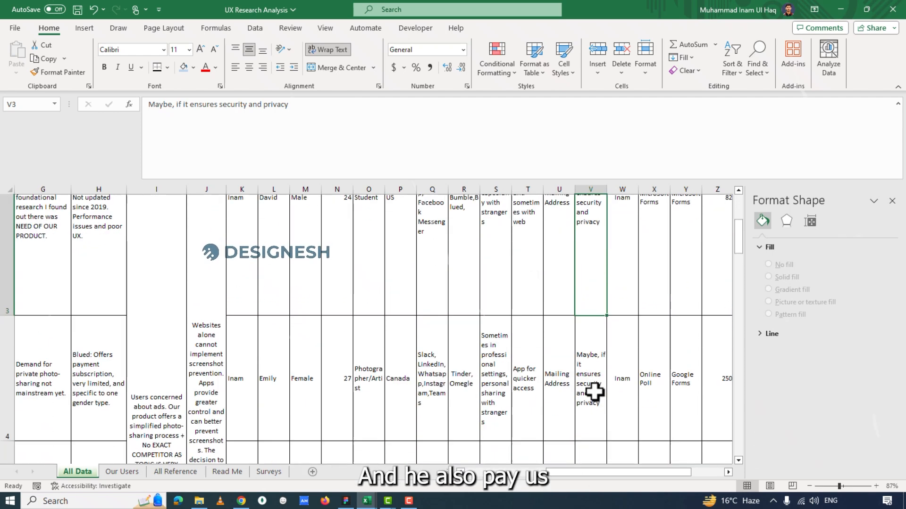
pyautogui.click(591, 383)
pyautogui.scroll(-1, 593, 391)
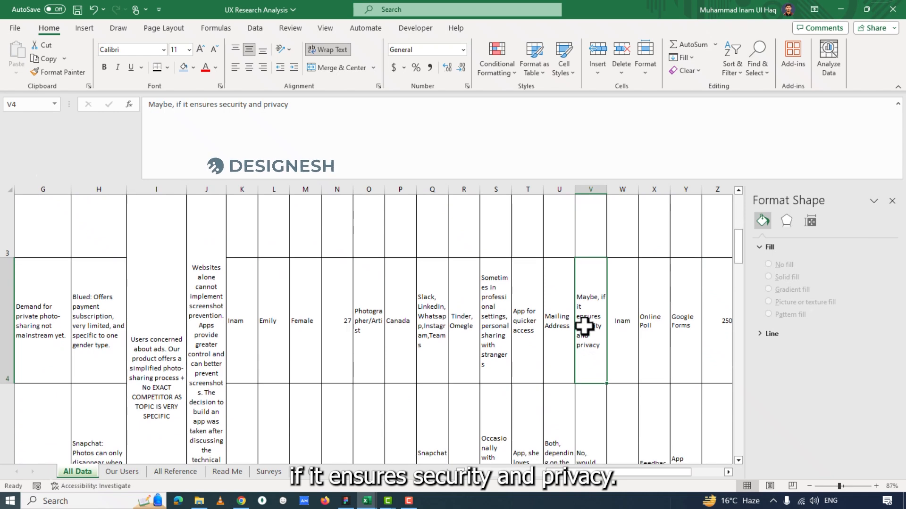
pyautogui.scroll(3, 590, 355)
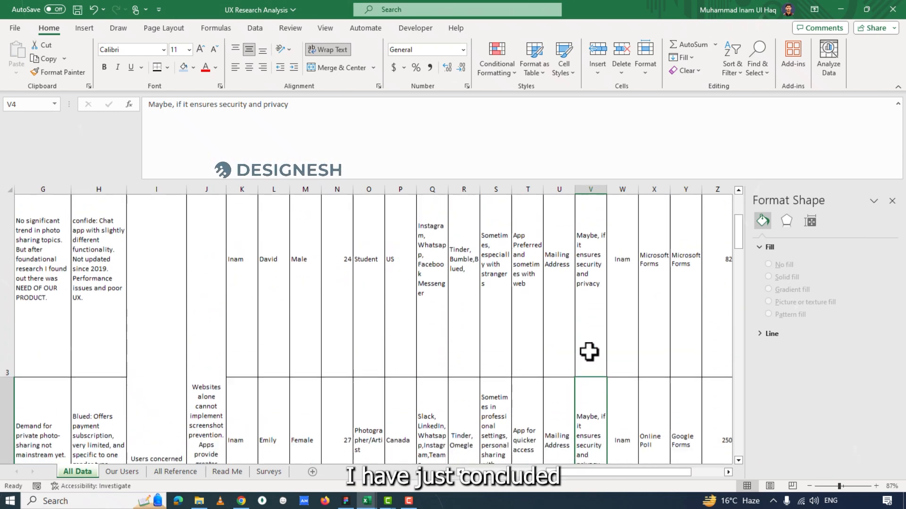
# Compare the third participant's Payment for Service answer in V5 with the first participant's in V3.
pyautogui.click(584, 197)
pyautogui.scroll(2, 584, 197)
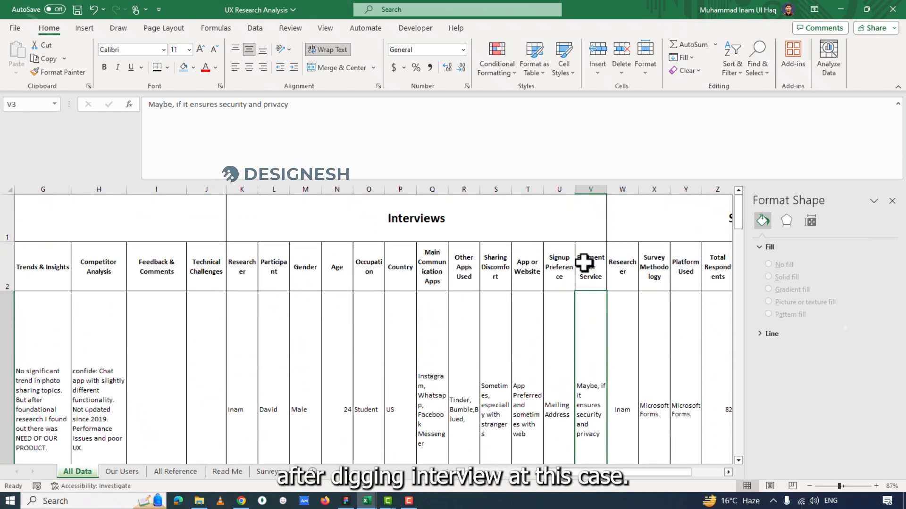
pyautogui.scroll(-5, 583, 410)
pyautogui.scroll(-1, 584, 413)
pyautogui.click(589, 374)
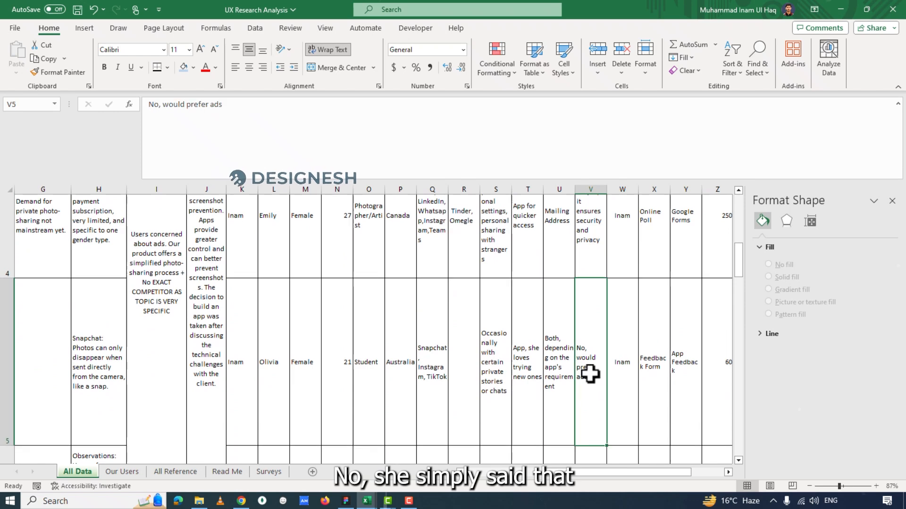
pyautogui.scroll(2, 588, 397)
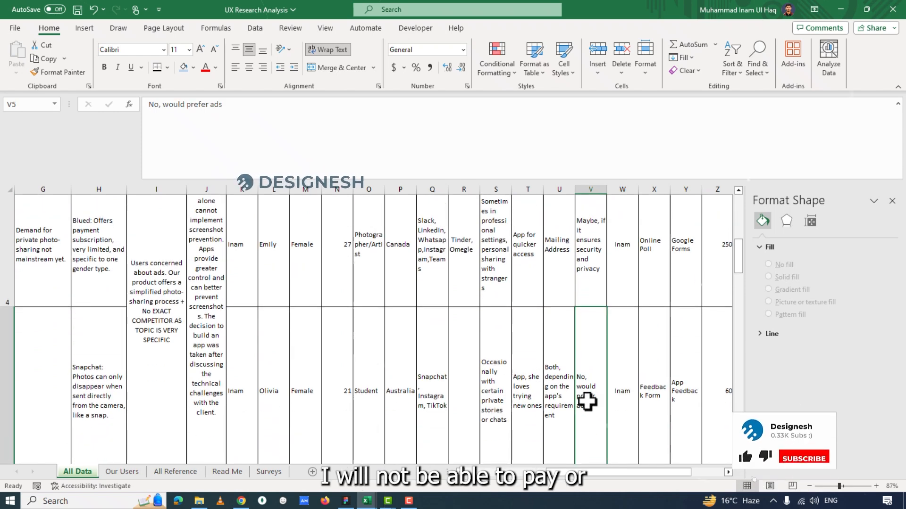
pyautogui.scroll(3, 592, 377)
pyautogui.click(594, 325)
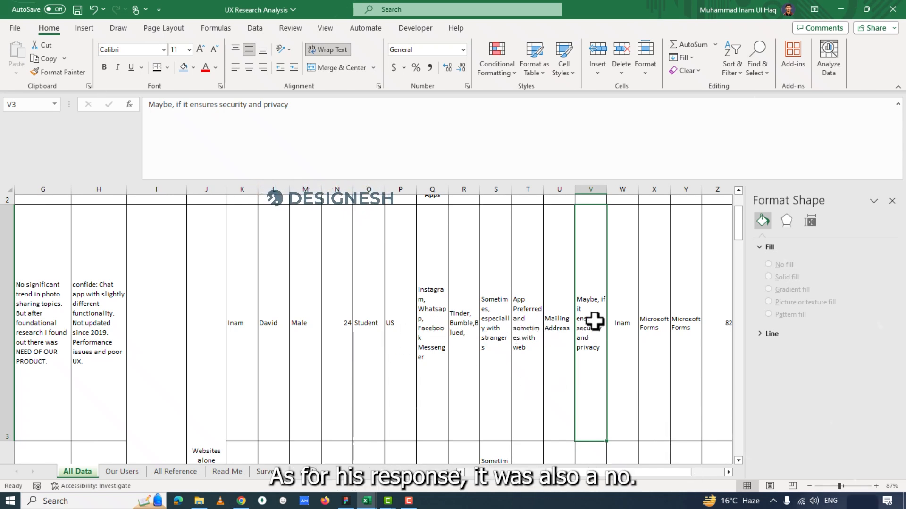
pyautogui.doubleClick(595, 302)
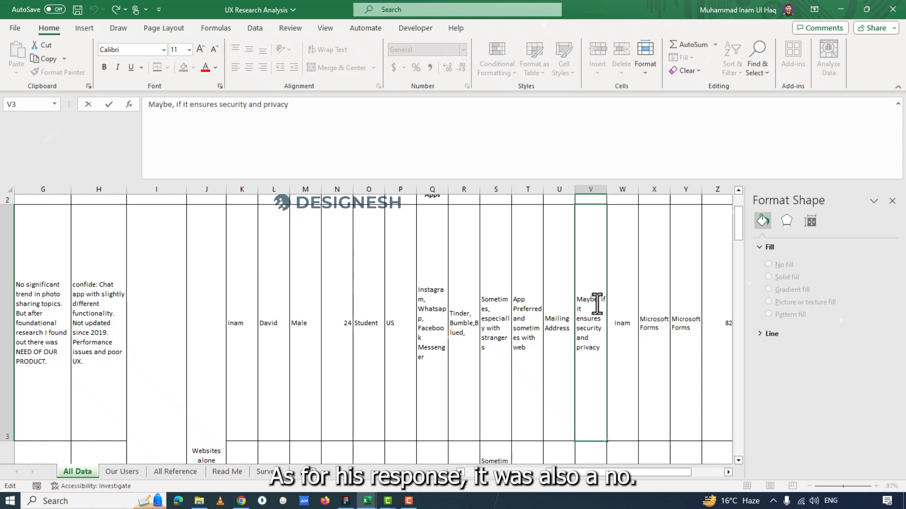
pyautogui.doubleClick(586, 300)
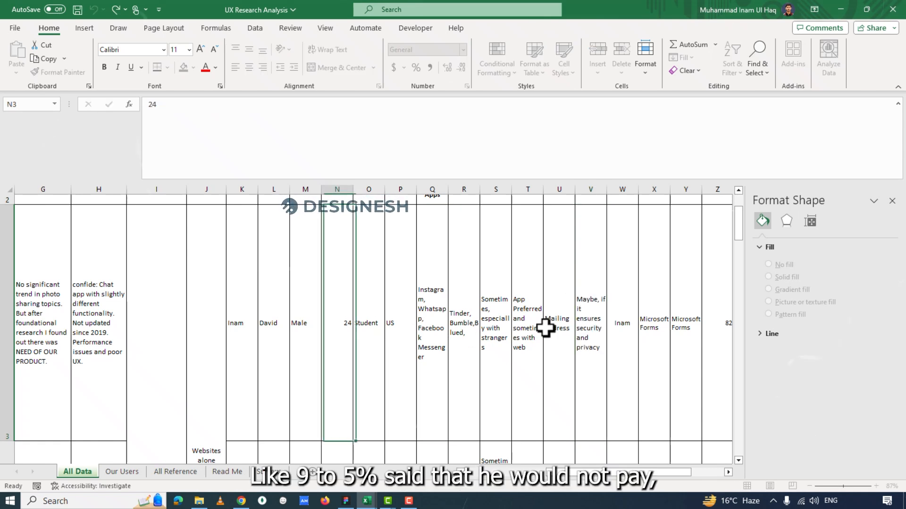
pyautogui.press('Escape')
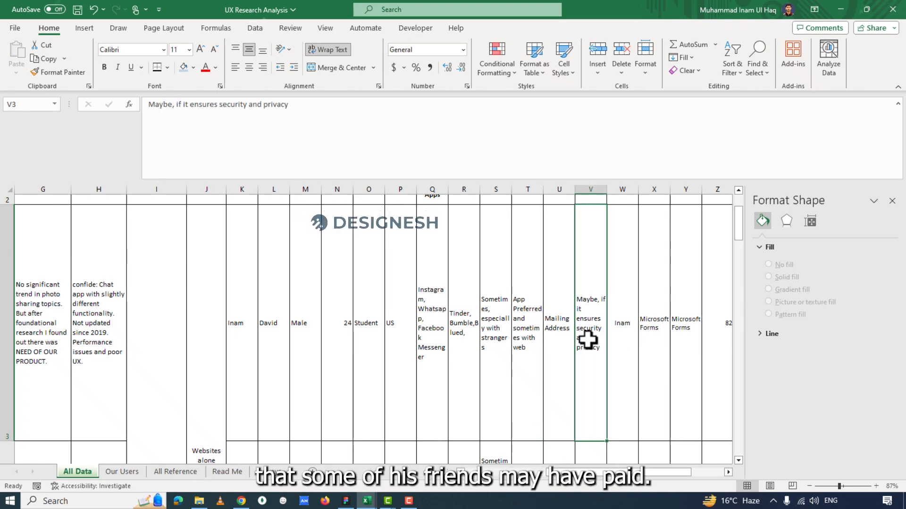
# Move on to the Surveys section in columns W to AE and look over its column headings.
pyautogui.scroll(1, 624, 340)
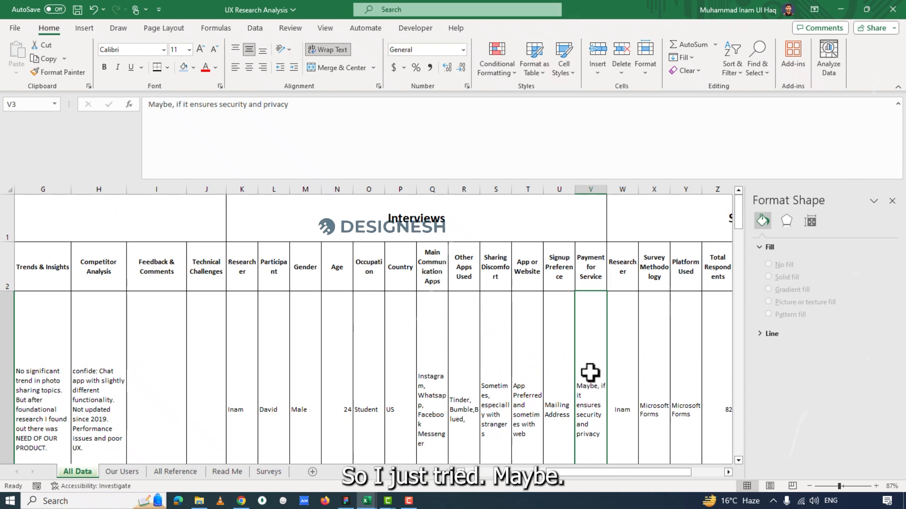
pyautogui.scroll(-1, 597, 370)
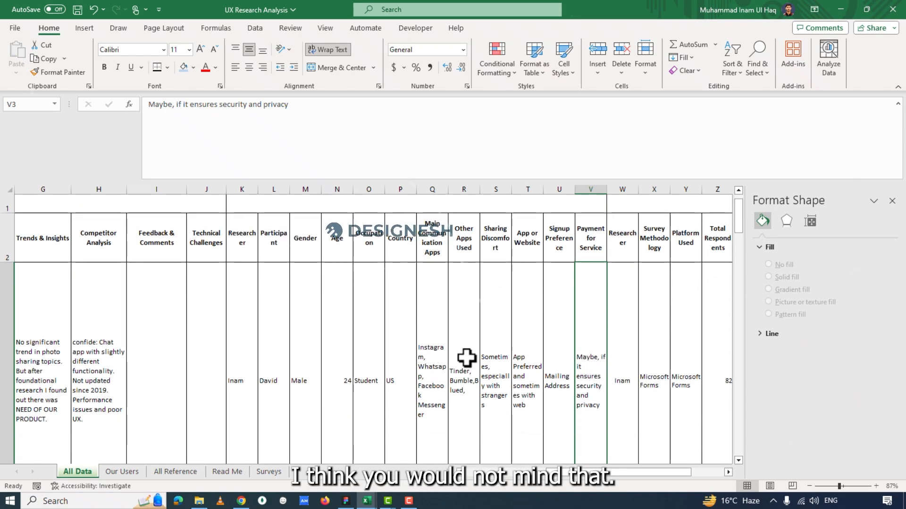
pyautogui.click(622, 387)
pyautogui.moveTo(628, 467); pyautogui.dragTo(681, 468)
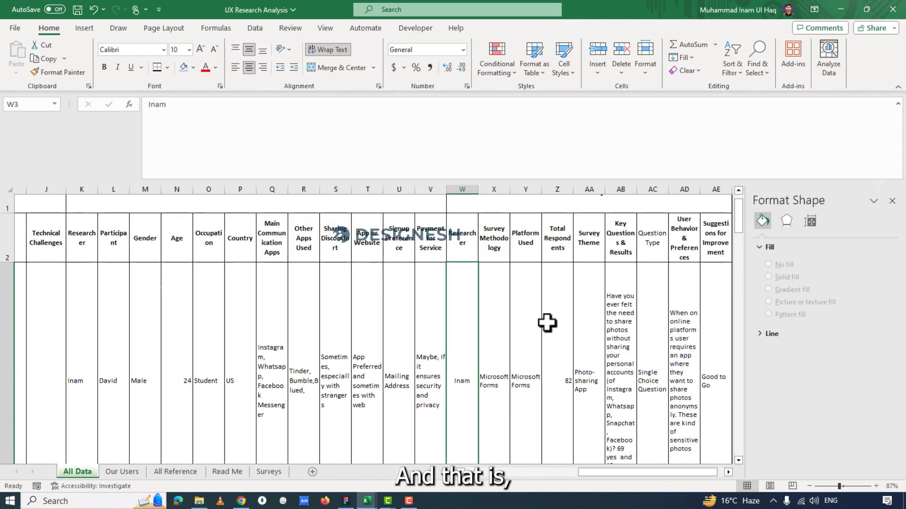
pyautogui.click(729, 471)
pyautogui.click(729, 471)
pyautogui.scroll(1, 487, 329)
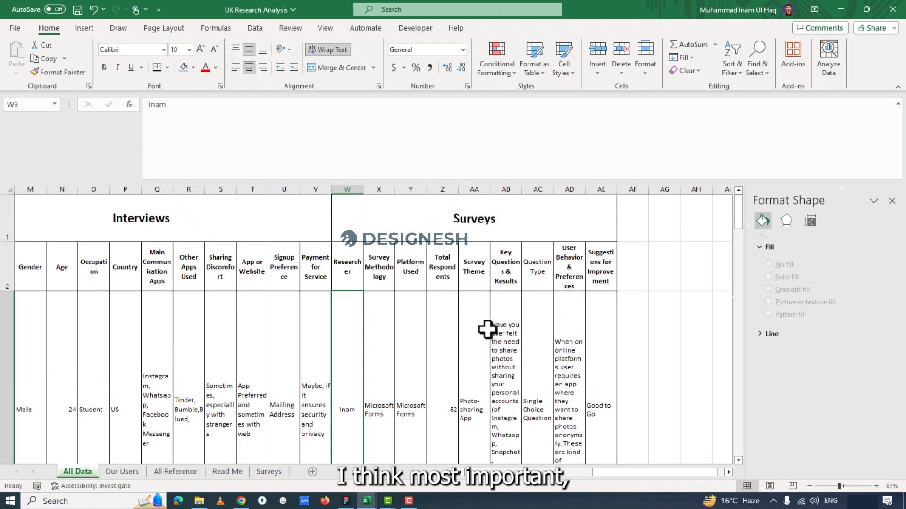
pyautogui.scroll(-1, 500, 333)
pyautogui.scroll(1, 369, 282)
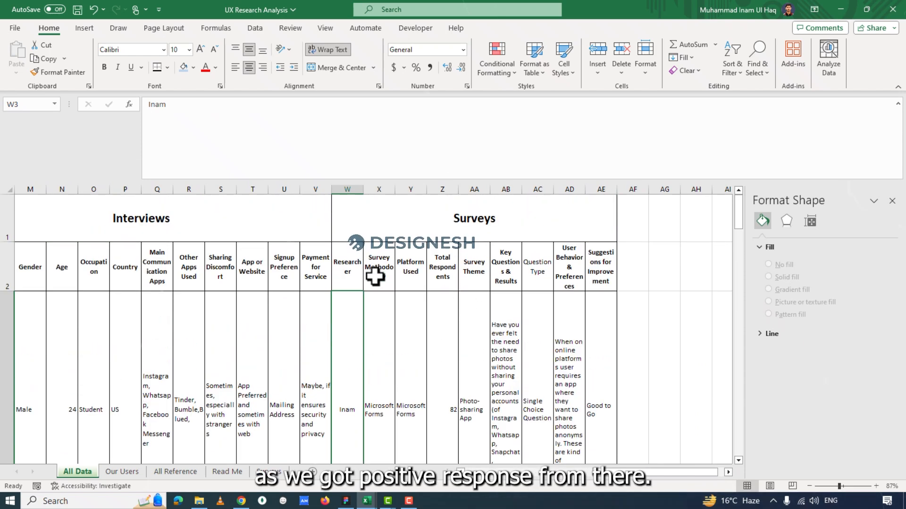
pyautogui.scroll(-1, 403, 336)
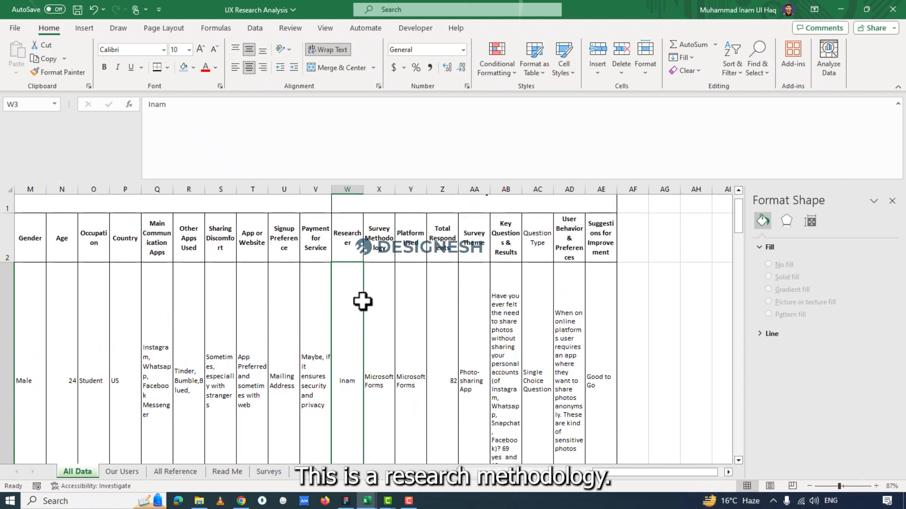
# Review the Survey Methodology, Platform Used and Total Respondents of the first survey in columns X to Z, row 3.
pyautogui.click(343, 238)
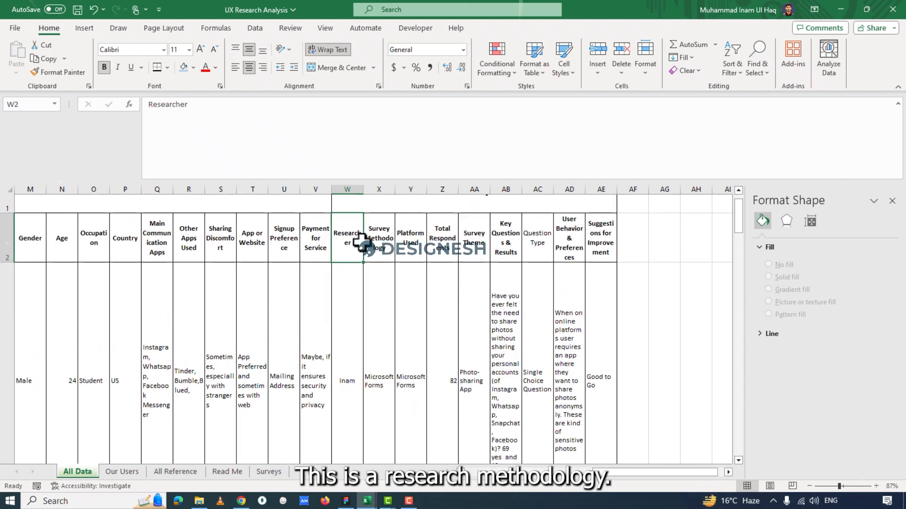
pyautogui.click(374, 309)
pyautogui.click(411, 239)
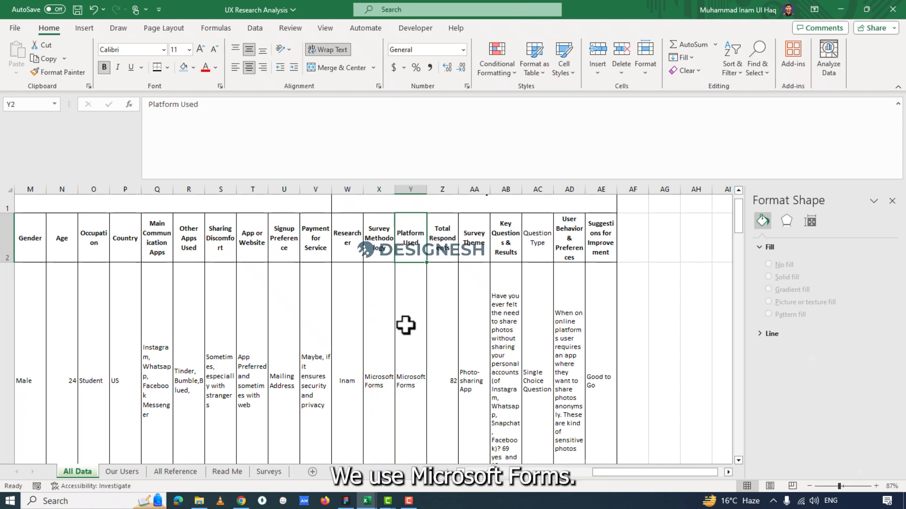
pyautogui.click(406, 325)
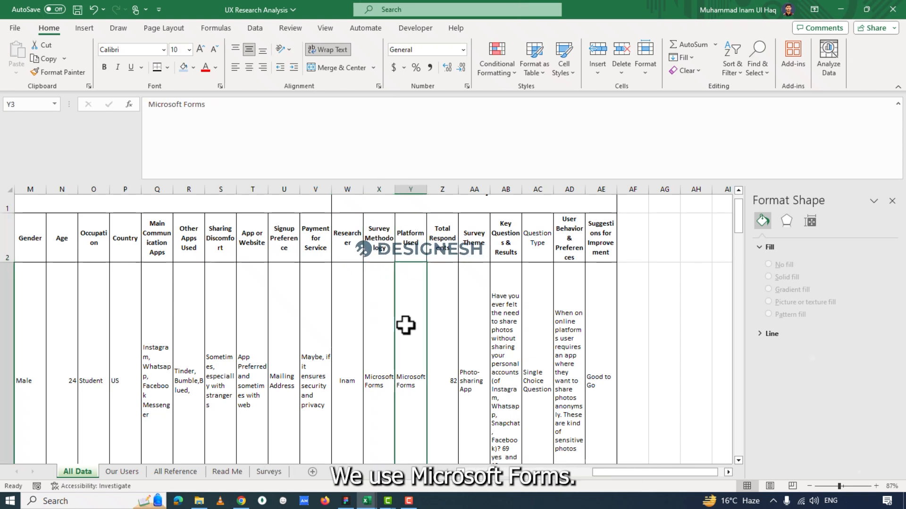
pyautogui.click(454, 250)
pyautogui.click(434, 333)
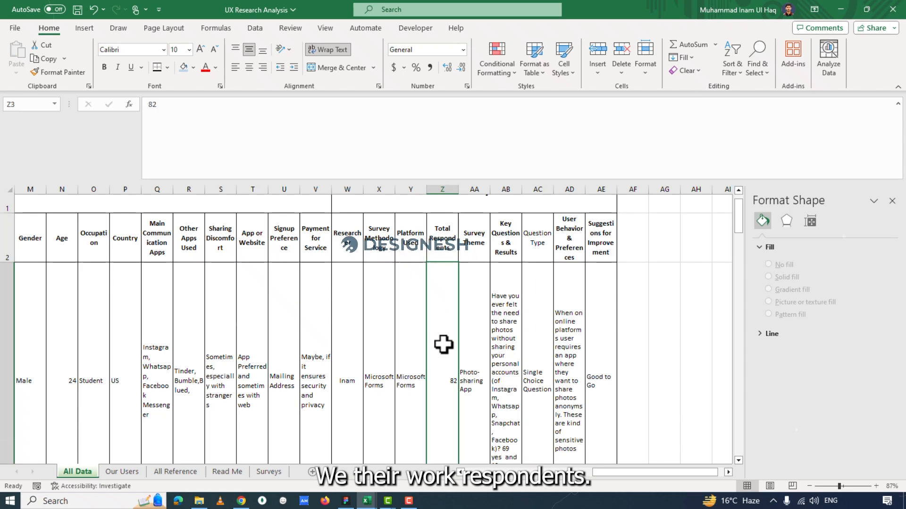
# Review the Survey Theme heading in AA2 and the first survey's theme in AA3.
pyautogui.scroll(-2, 439, 335)
pyautogui.scroll(2, 444, 337)
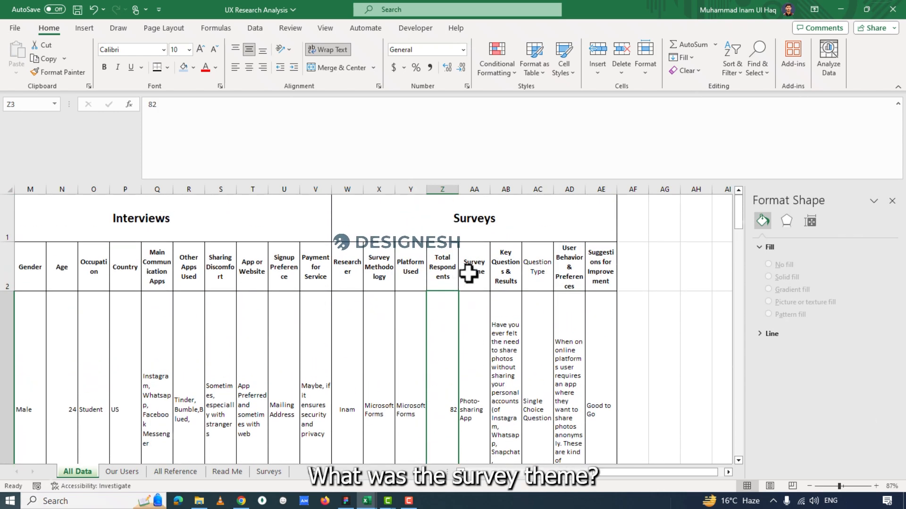
pyautogui.click(469, 273)
pyautogui.scroll(-3, 477, 351)
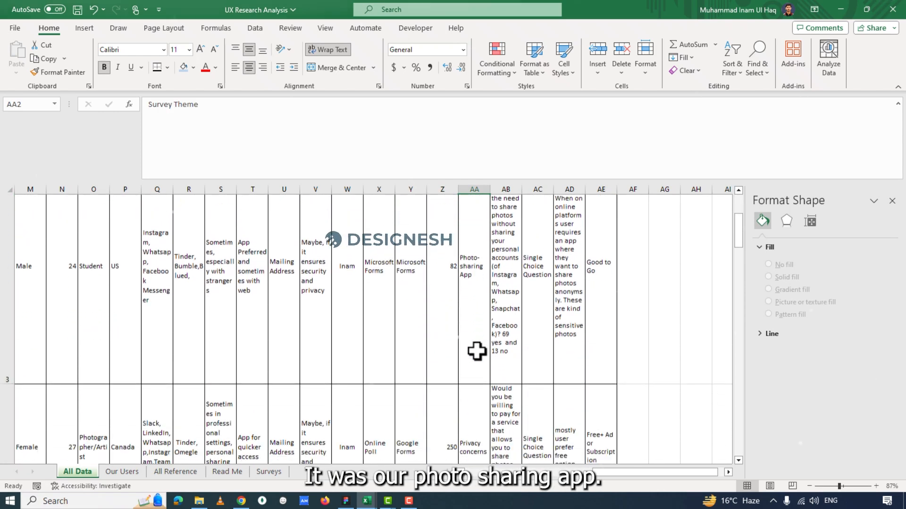
pyautogui.click(471, 309)
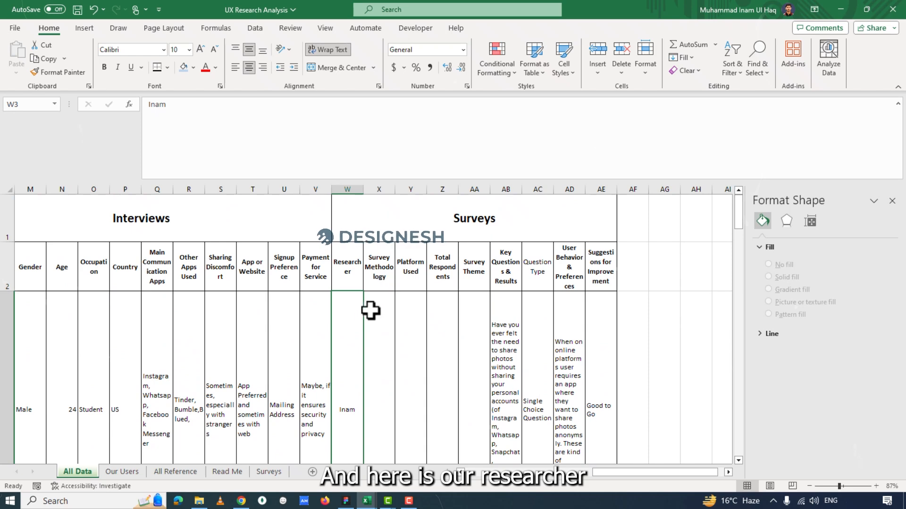
# Merge and center the Researcher cells W3 through W12, keeping only the first cell's value.
pyautogui.scroll(-2, 371, 309)
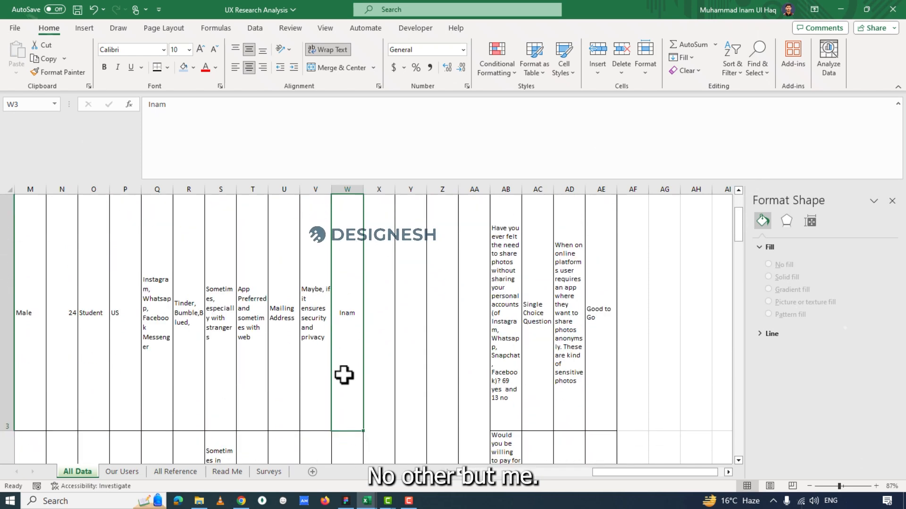
pyautogui.moveTo(342, 437); pyautogui.dragTo(361, 391)
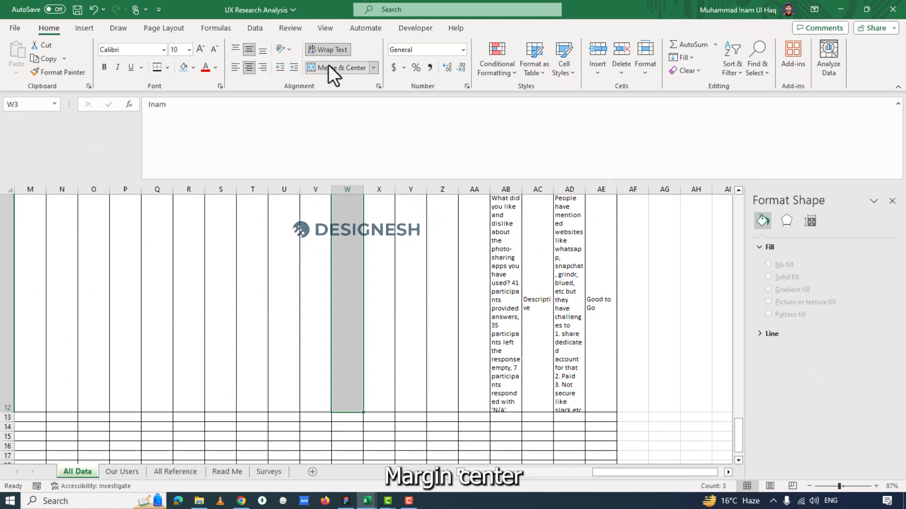
pyautogui.click(328, 64)
pyautogui.click(435, 283)
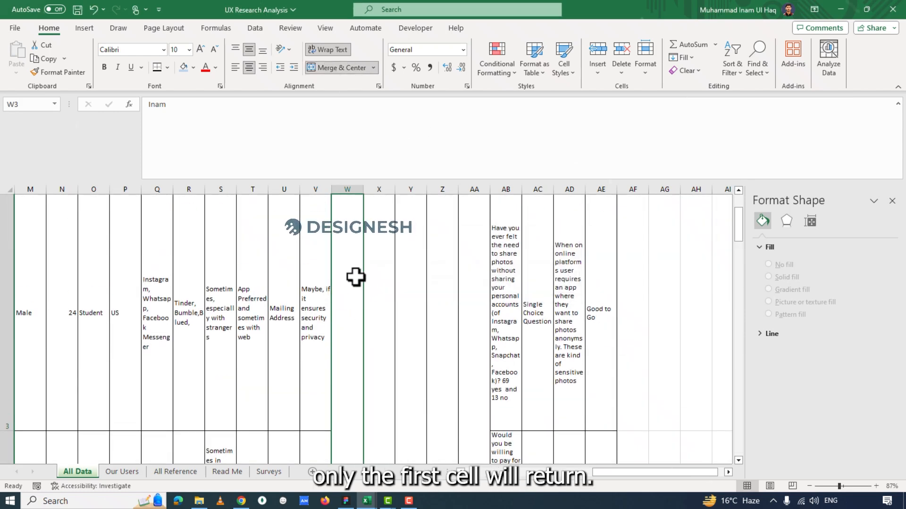
# Go back to the start of the Surveys section and check the Survey Methodology and Platform Used entries in X3 and Y3.
pyautogui.scroll(-1, 400, 293)
pyautogui.moveTo(739, 236); pyautogui.dragTo(741, 185)
pyautogui.click(384, 316)
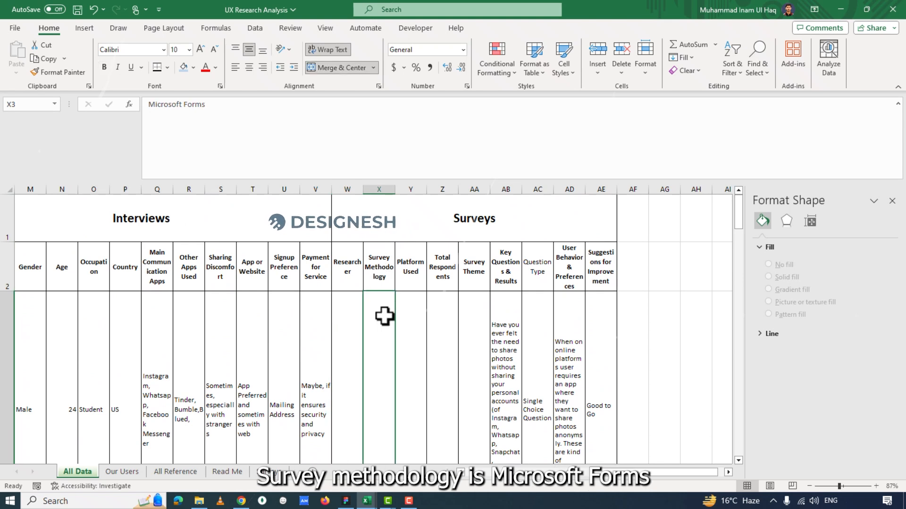
pyautogui.click(417, 285)
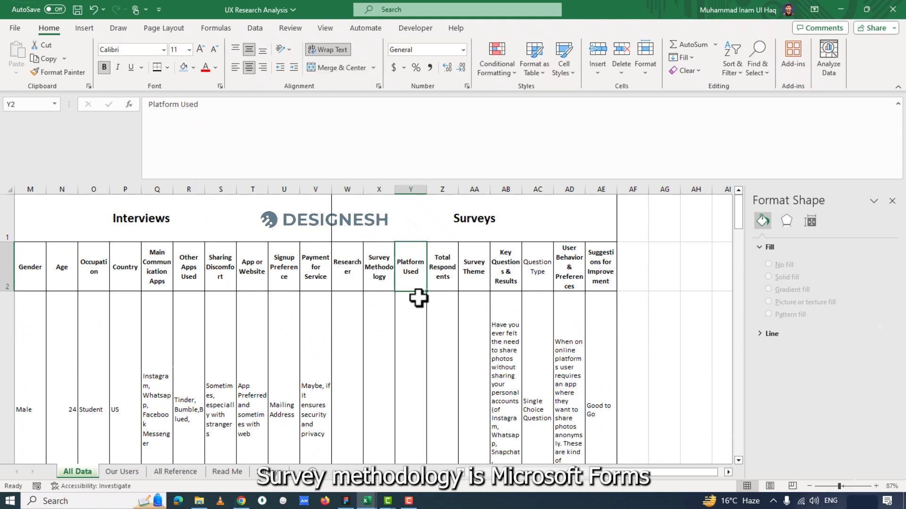
pyautogui.click(414, 310)
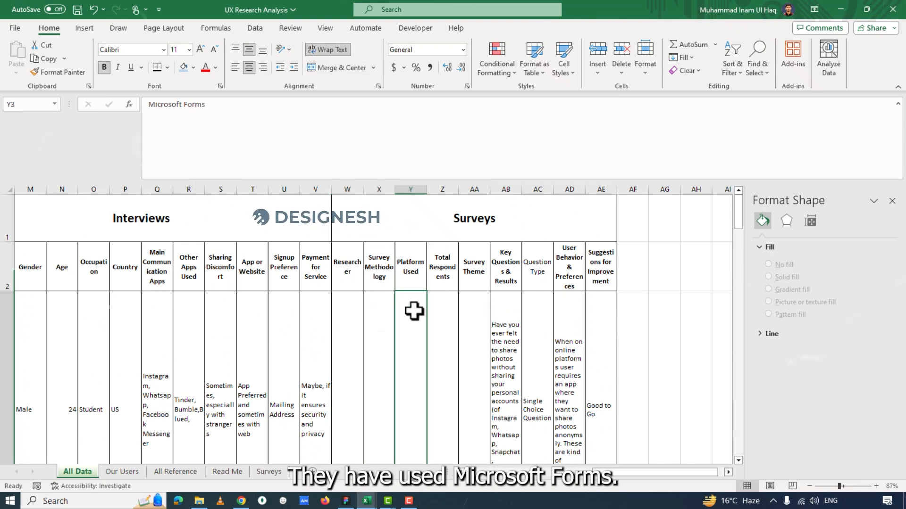
# Set the Total Respondents value in Z3 to 85.
pyautogui.click(437, 264)
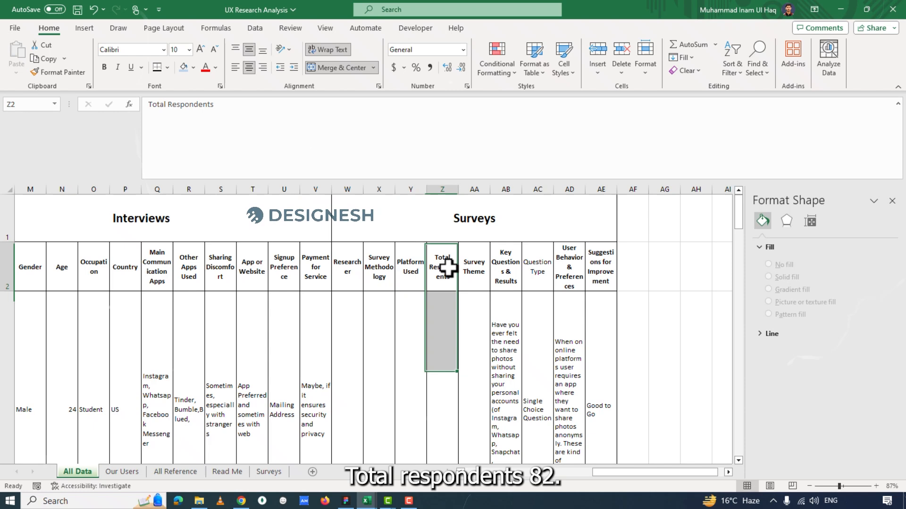
pyautogui.click(447, 319)
pyautogui.click(180, 112)
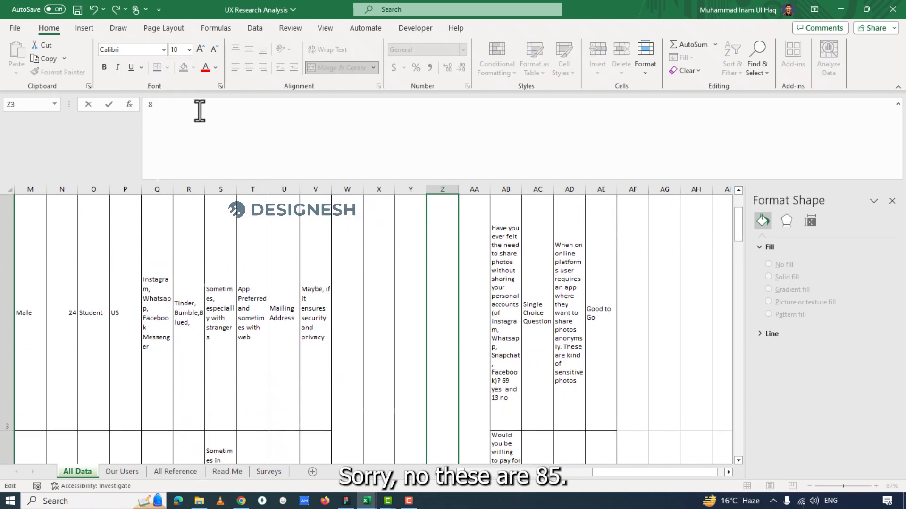
pyautogui.write('5')
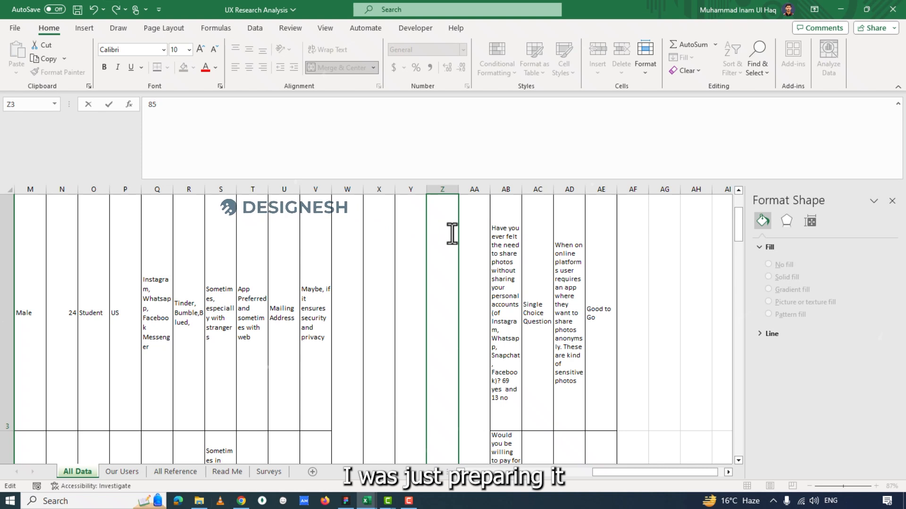
pyautogui.press('Escape')
# Inspect the Survey Theme text in the merged cell AA3 below its heading.
pyautogui.scroll(1, 477, 238)
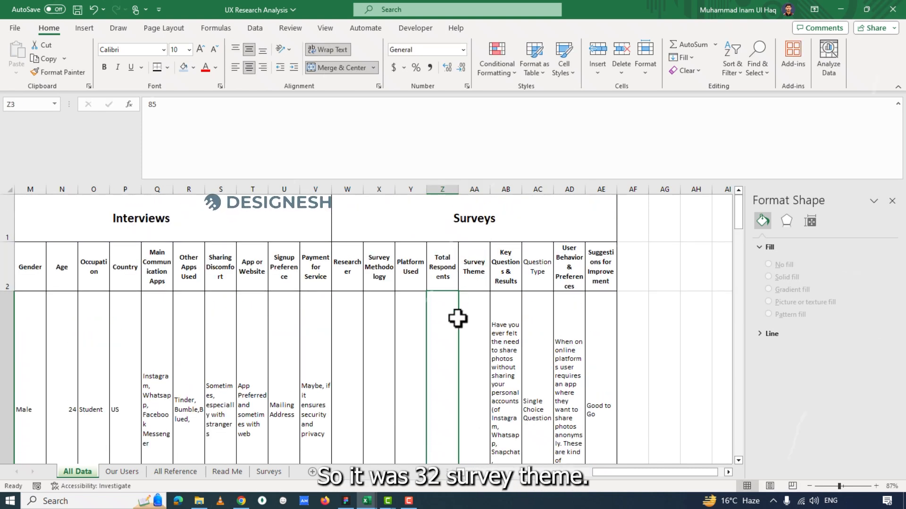
pyautogui.click(478, 282)
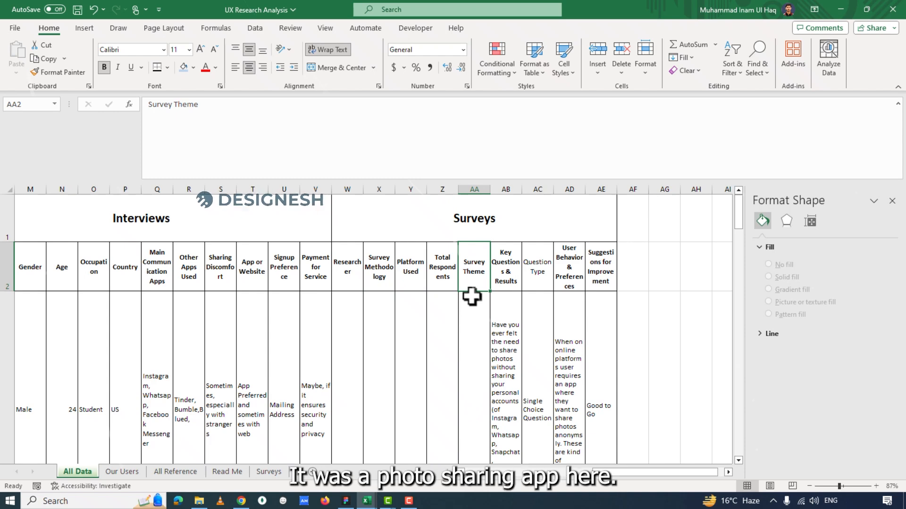
pyautogui.click(471, 321)
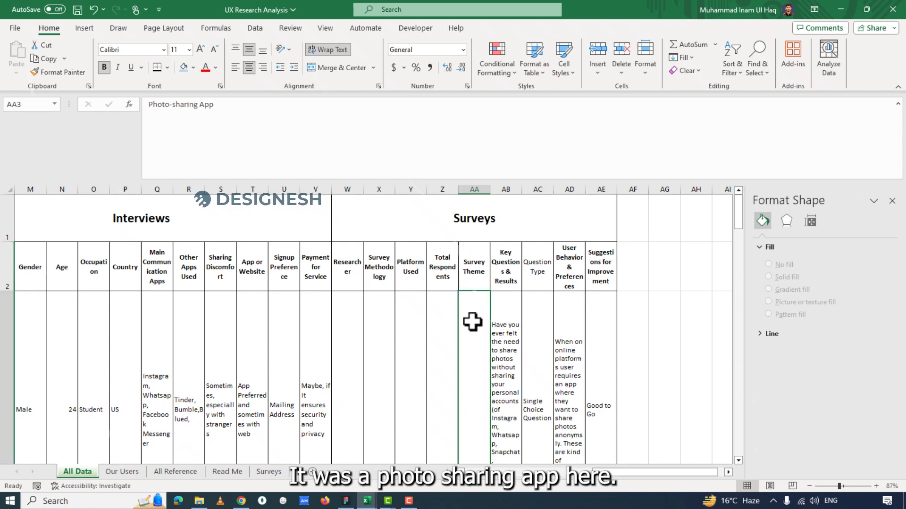
pyautogui.click(740, 205)
# Read the first survey question and its results in AB3 under Key Questions & Results.
pyautogui.click(510, 270)
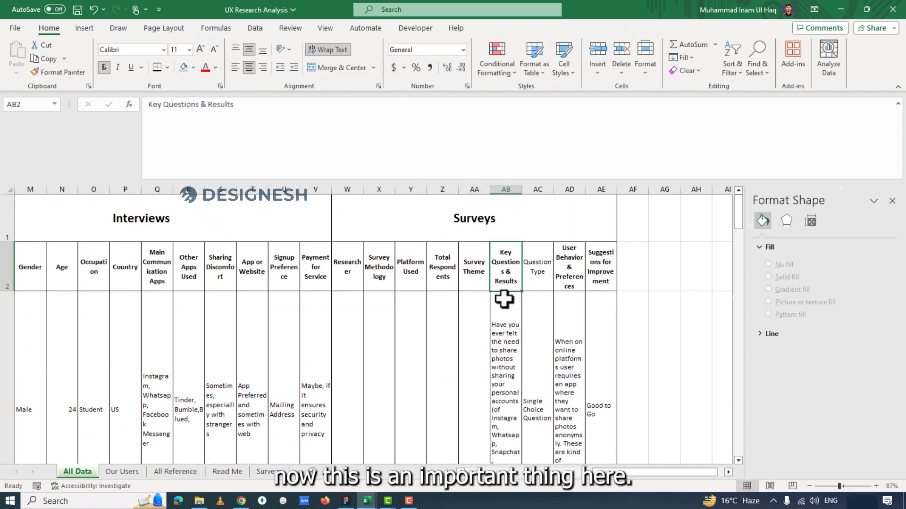
pyautogui.click(503, 299)
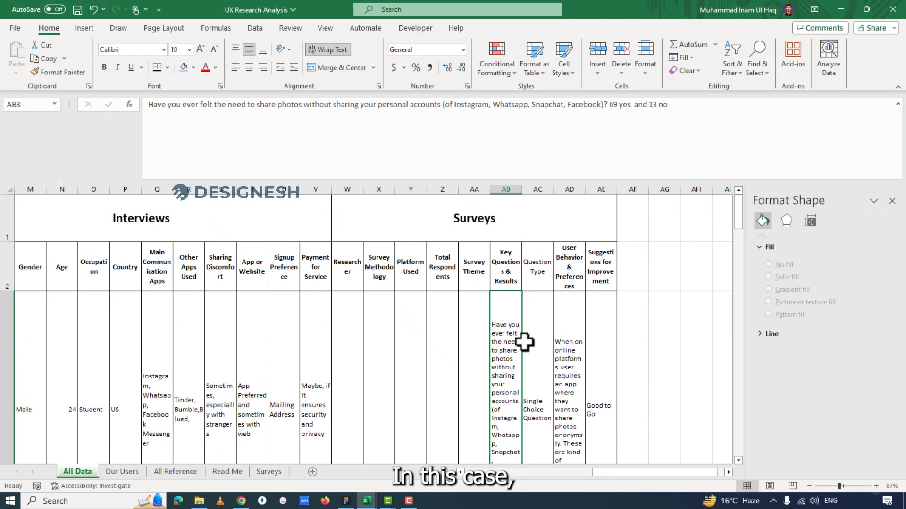
pyautogui.scroll(-2, 717, 249)
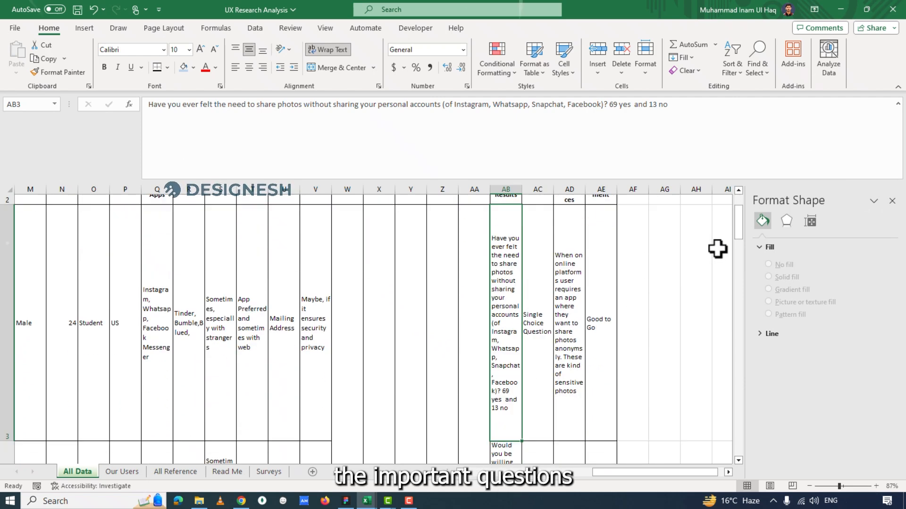
pyautogui.moveTo(736, 231); pyautogui.dragTo(726, 210)
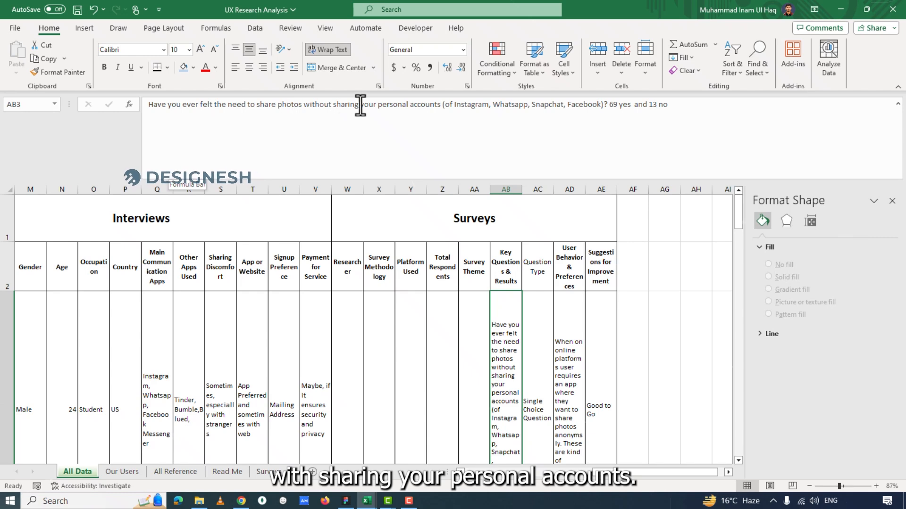
# Review the first question's Question Type in AC3 and compare its results in AB3 with the User Behavior & Preferences note in AD3.
pyautogui.click(542, 304)
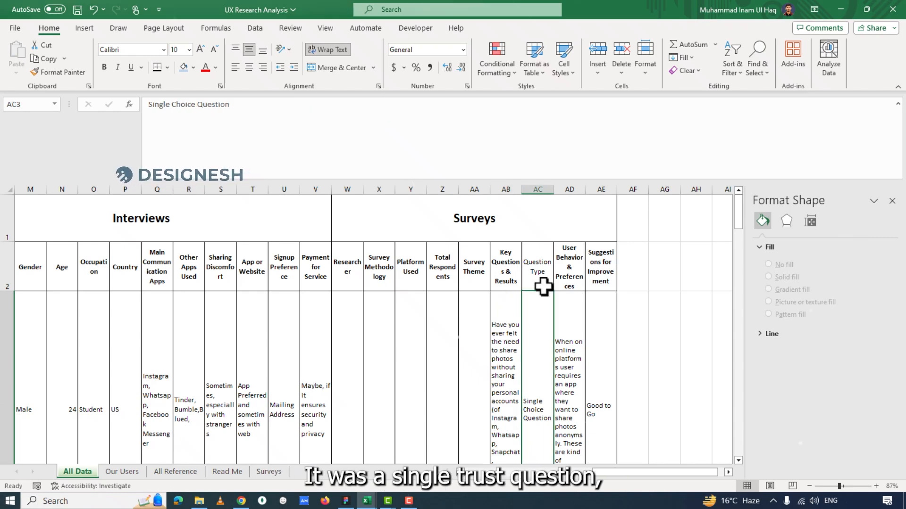
pyautogui.click(569, 331)
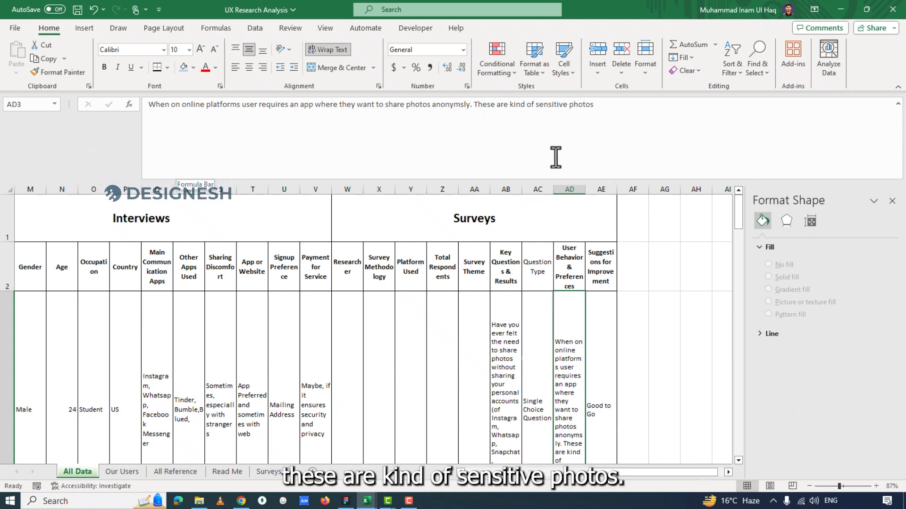
pyautogui.click(516, 337)
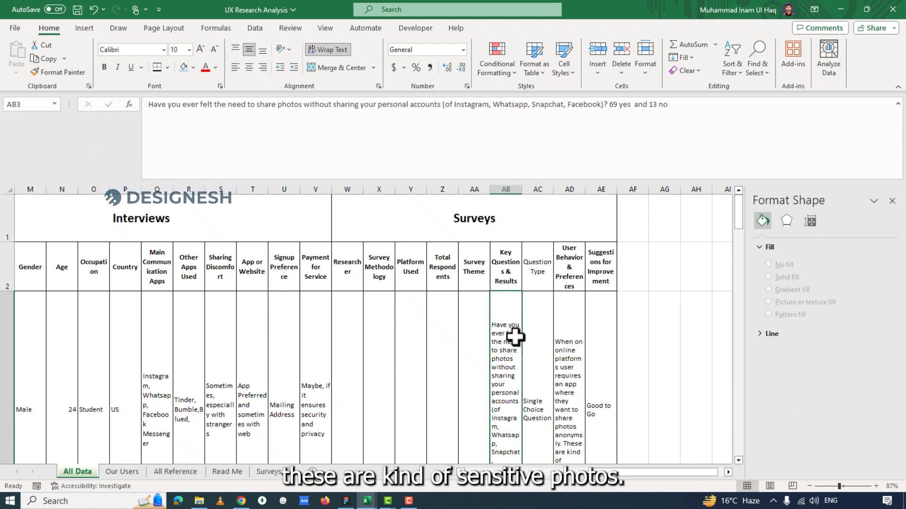
pyautogui.click(572, 341)
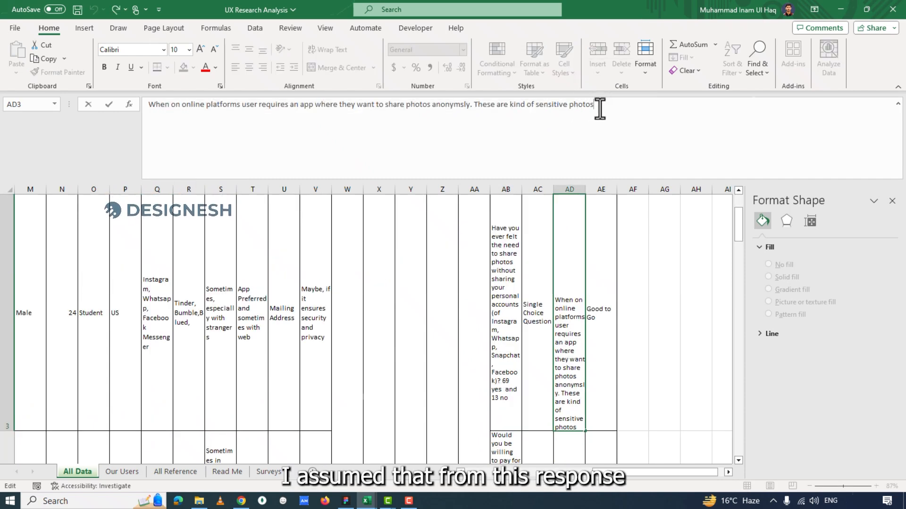
pyautogui.moveTo(595, 104); pyautogui.dragTo(162, 105)
pyautogui.click(449, 107)
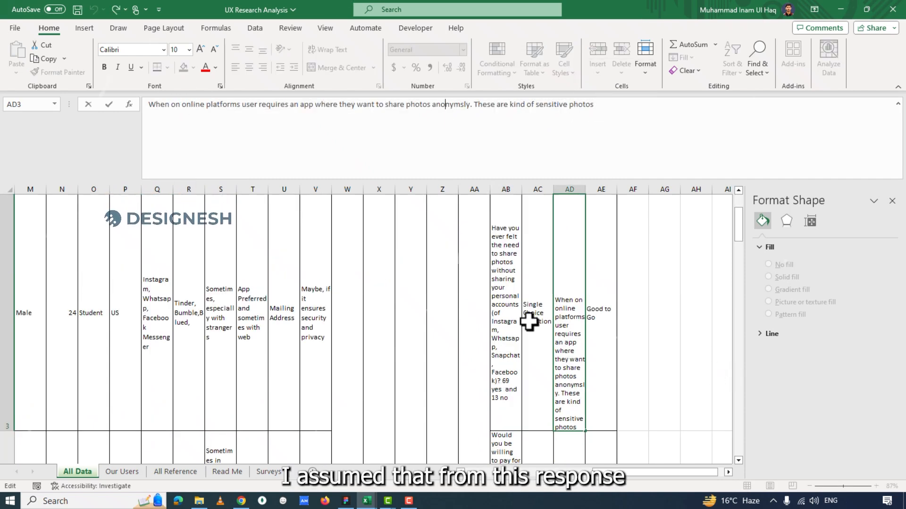
# Review the second survey question in row 4, covering its results, User Behavior & Preferences note and Suggestions for Improvement.
pyautogui.scroll(-1, 543, 302)
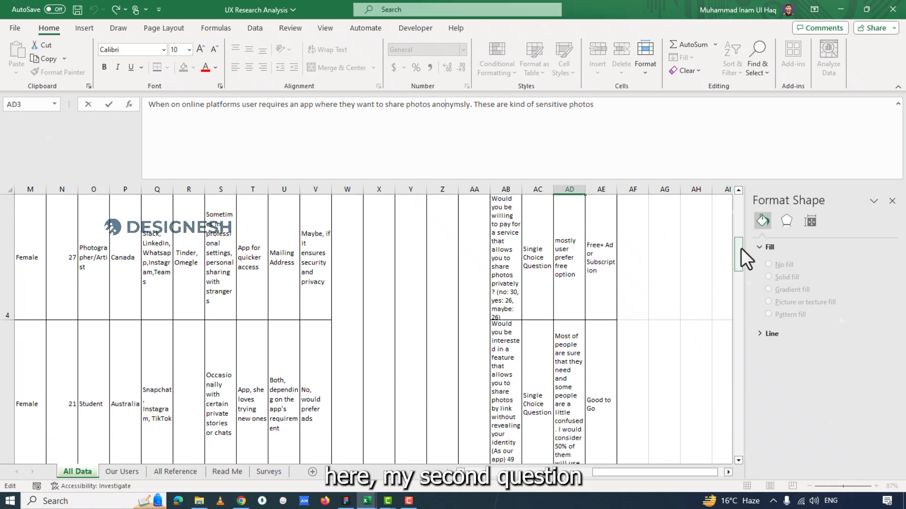
pyautogui.press('Return')
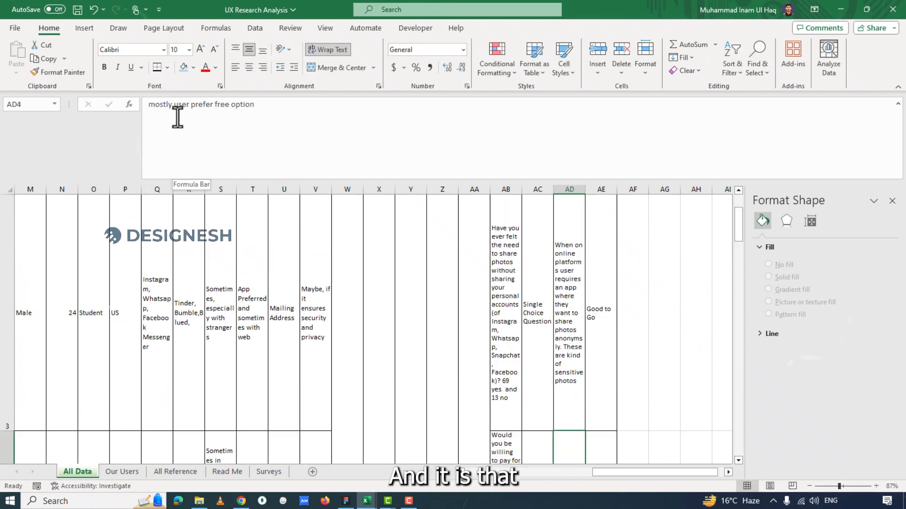
pyautogui.scroll(-2, 478, 394)
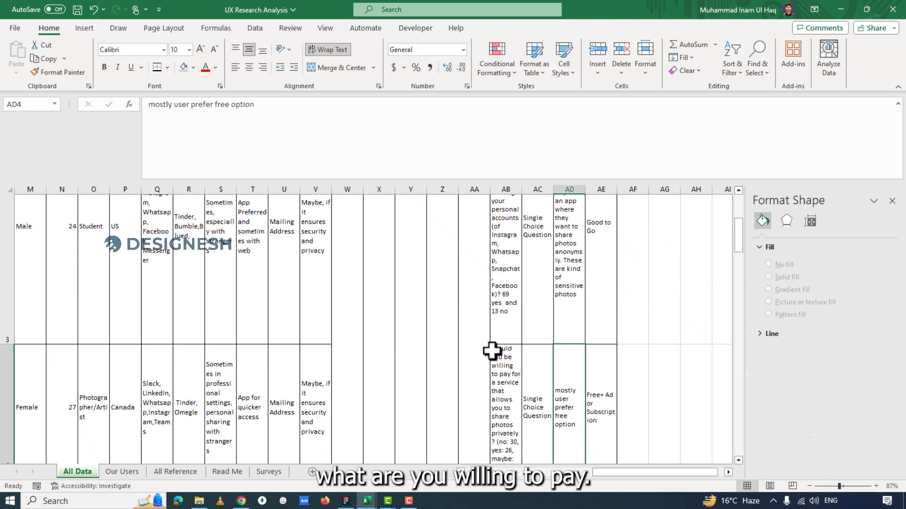
pyautogui.scroll(-3, 605, 386)
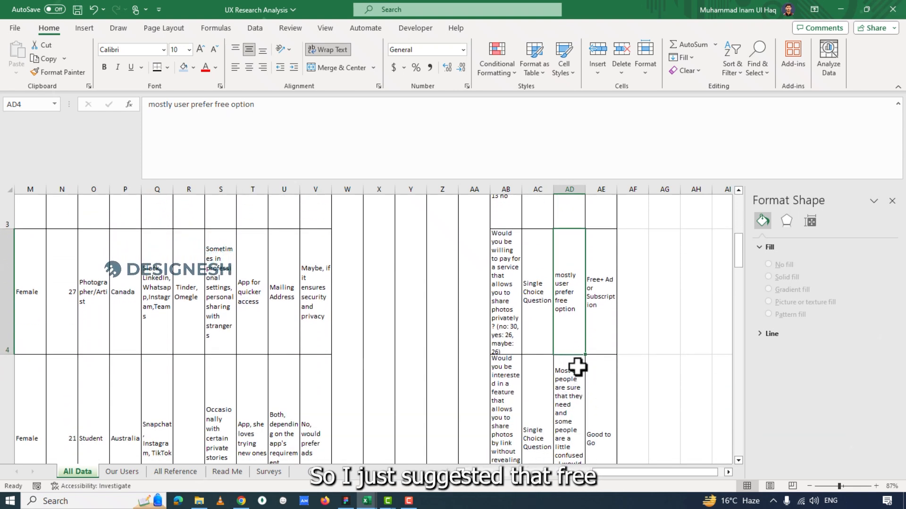
pyautogui.click(605, 306)
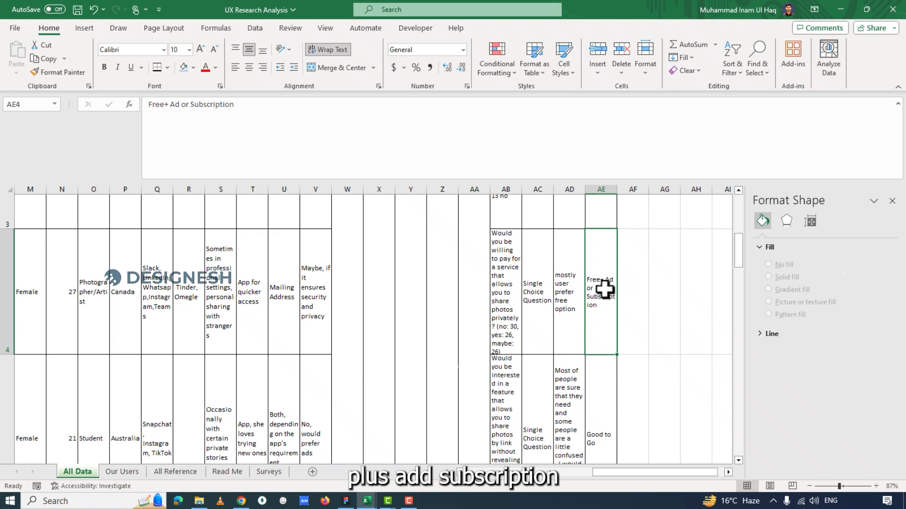
pyautogui.scroll(1, 599, 307)
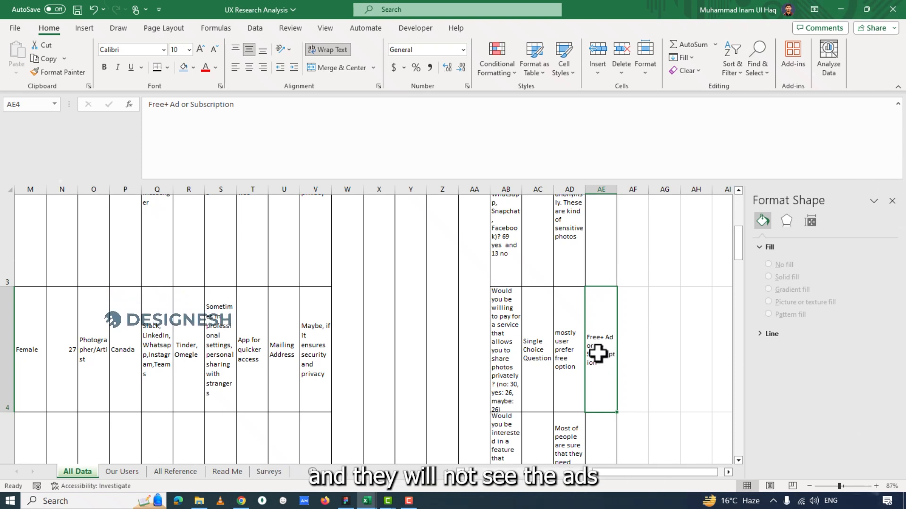
# Return to the first question in row 3 and check its Suggestions for Improvement entry in AE3.
pyautogui.scroll(3, 594, 353)
pyautogui.moveTo(509, 321); pyautogui.dragTo(584, 330)
pyautogui.click(620, 345)
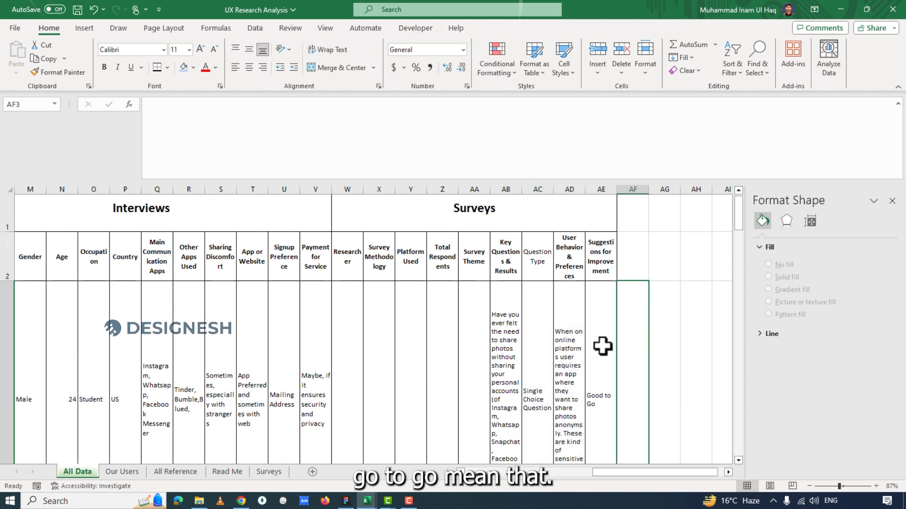
pyautogui.click(600, 331)
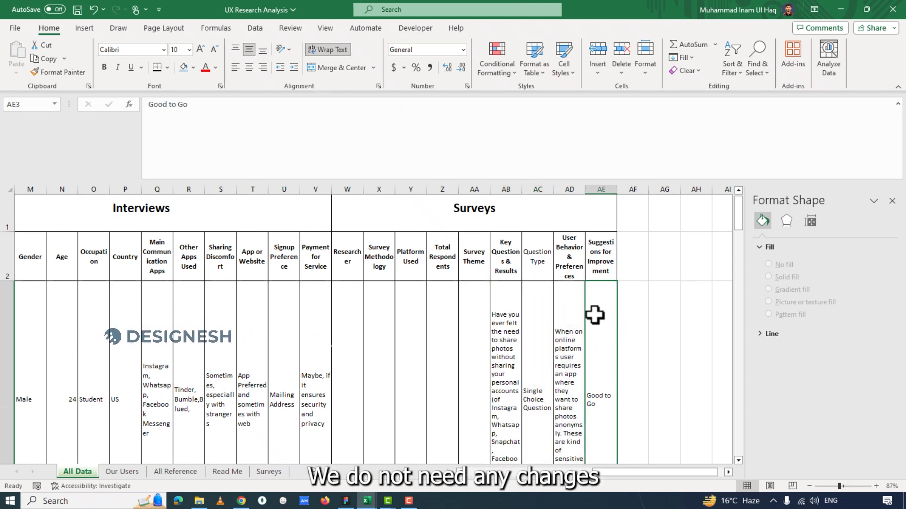
# Revisit the second question's suggestion in AE4 and move on to the third survey question in row 5.
pyautogui.scroll(-5, 594, 316)
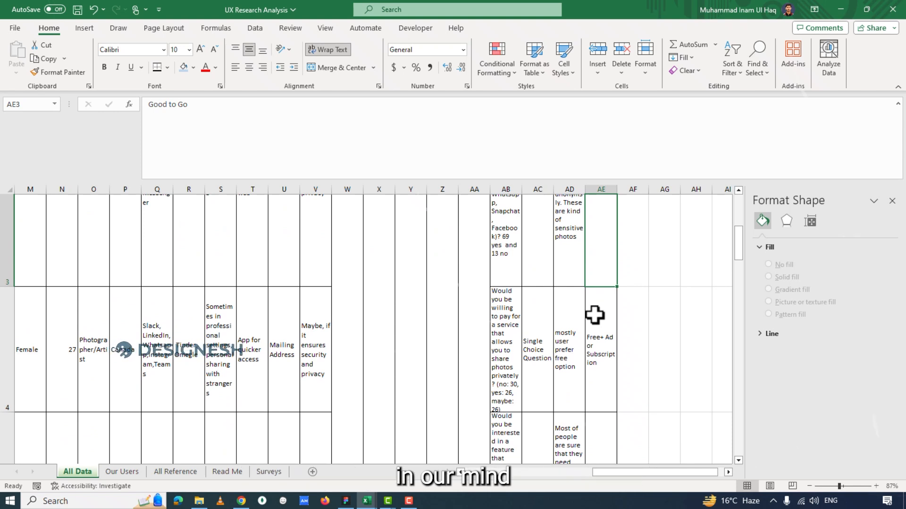
pyautogui.click(604, 355)
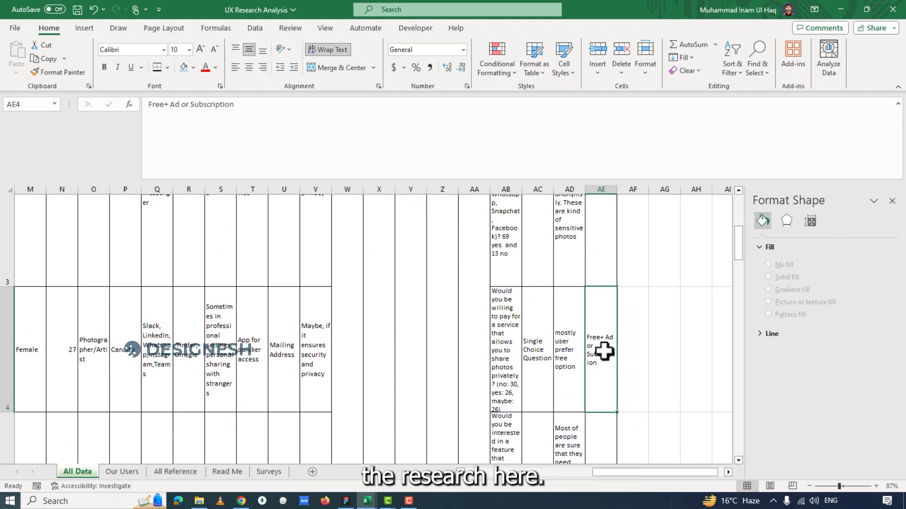
pyautogui.press('Down')
pyautogui.press('Left')
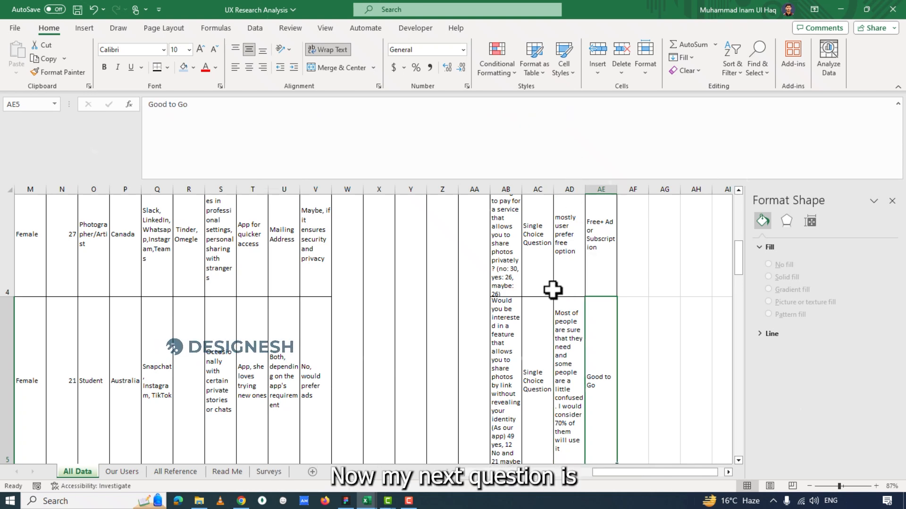
# Review the third survey question's wording and answer counts in AB5, followed by its User Behavior & Preferences note in AD5.
pyautogui.click(511, 314)
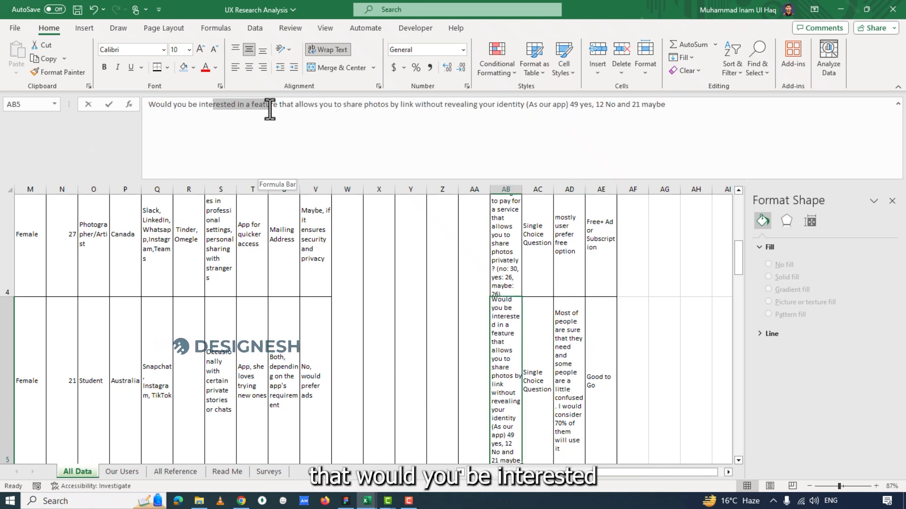
pyautogui.click(229, 105)
pyautogui.moveTo(230, 104); pyautogui.dragTo(427, 108)
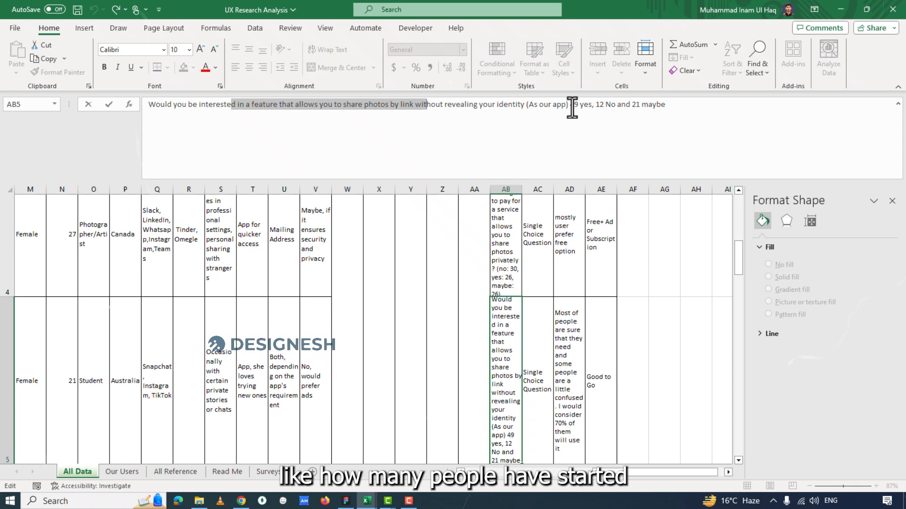
pyautogui.moveTo(571, 108); pyautogui.dragTo(627, 108)
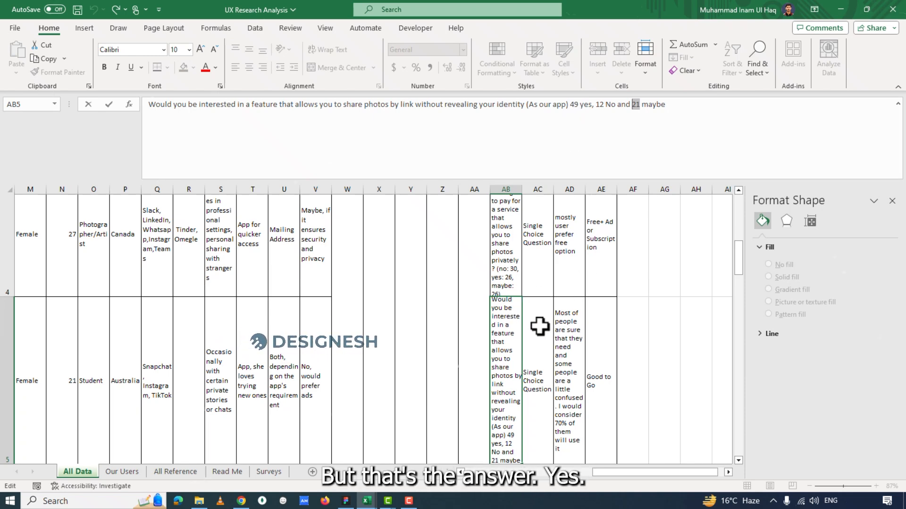
pyautogui.click(569, 375)
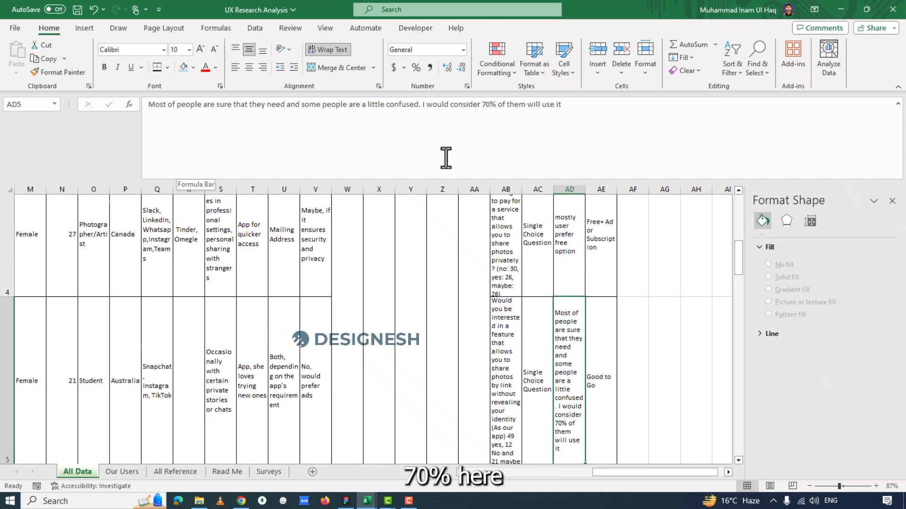
# Open the Our Users sheet and examine the "Do They need it?" percentages, including the Yes result in E3.
pyautogui.click(122, 472)
pyautogui.click(408, 391)
pyautogui.moveTo(531, 471); pyautogui.dragTo(563, 469)
pyautogui.click(524, 224)
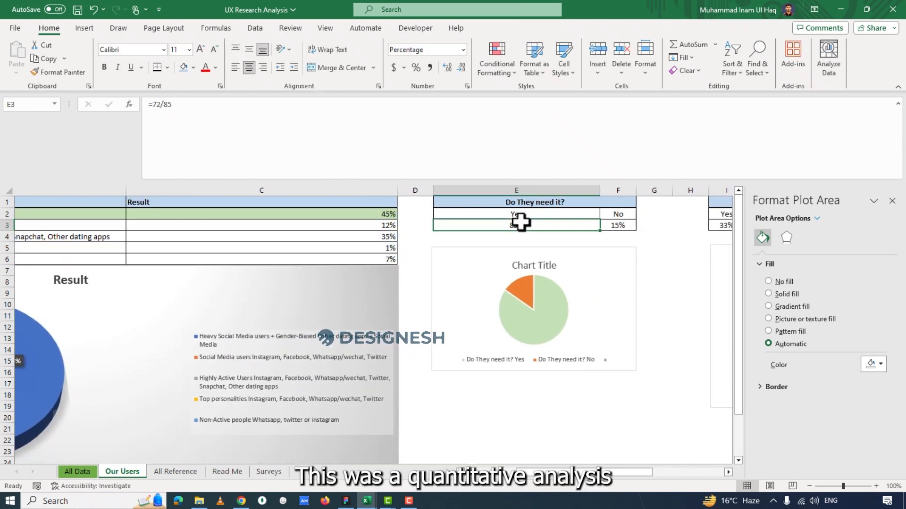
pyautogui.moveTo(644, 471); pyautogui.dragTo(657, 471)
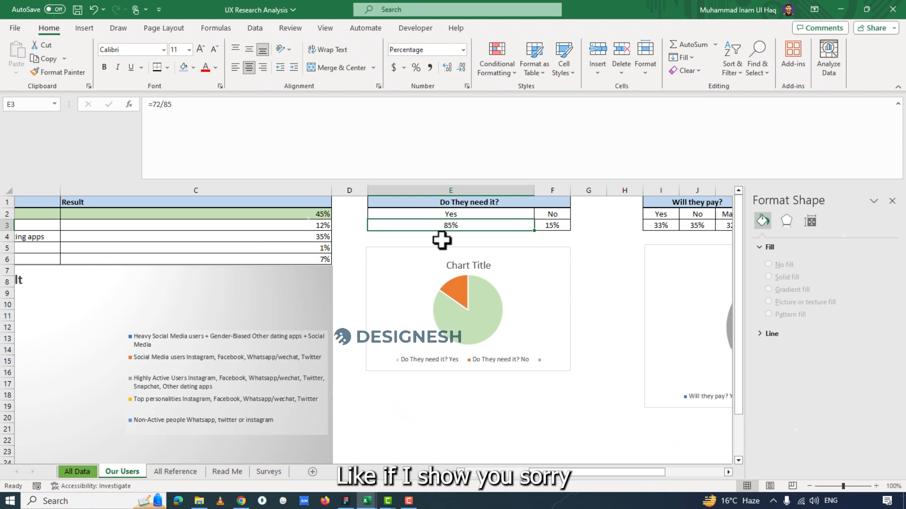
# Switch to the Photoshare App Survey responses in Chrome and examine question 1 about the need to share photos without personal accounts.
pyautogui.hotkey('alt', 'Tab')
pyautogui.hotkey('alt', 'Tab')
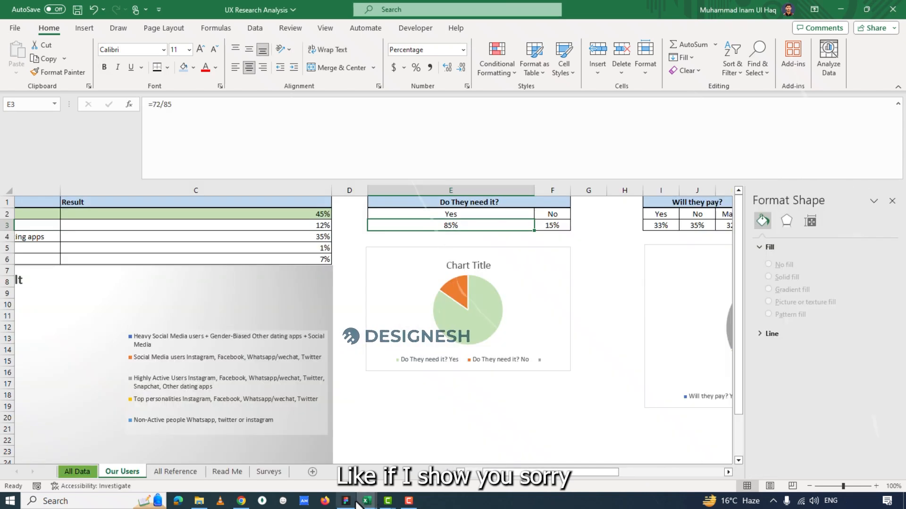
pyautogui.click(241, 501)
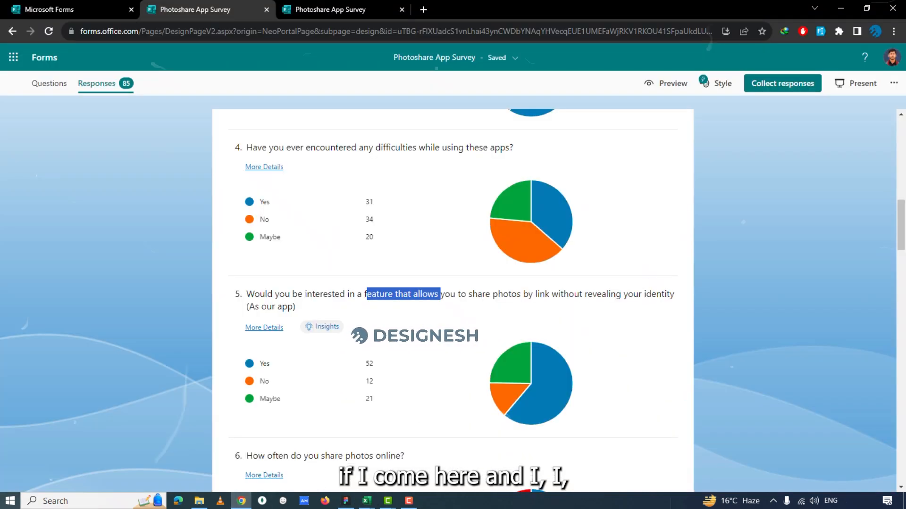
pyautogui.scroll(14, 348, 321)
pyautogui.moveTo(269, 309); pyautogui.dragTo(348, 338)
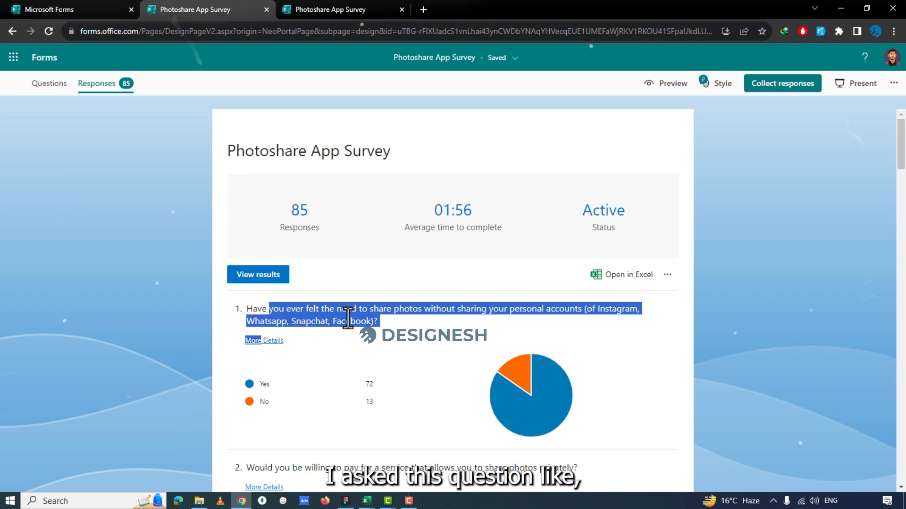
pyautogui.click(257, 310)
pyautogui.moveTo(257, 310); pyautogui.dragTo(345, 324)
pyautogui.click(349, 322)
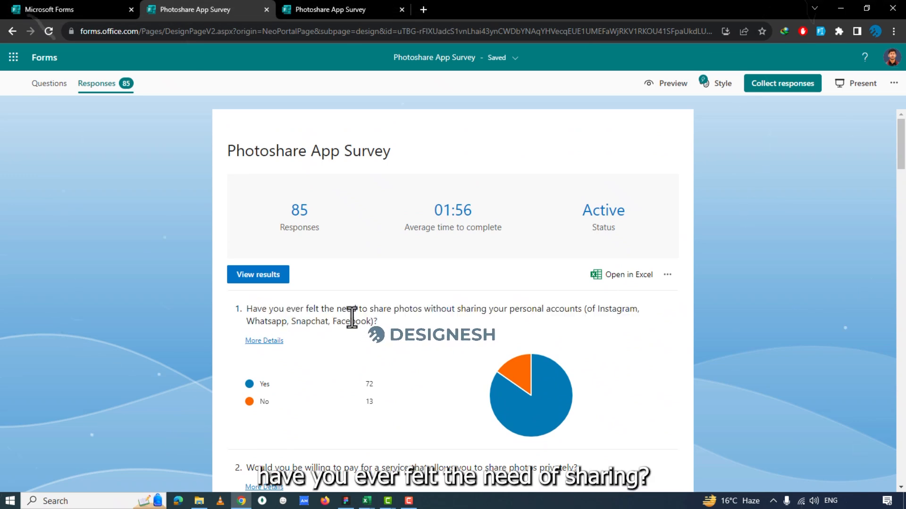
# Find question 5 of the survey, about sharing photos by link anonymously, and examine its responses.
pyautogui.scroll(-16, 431, 294)
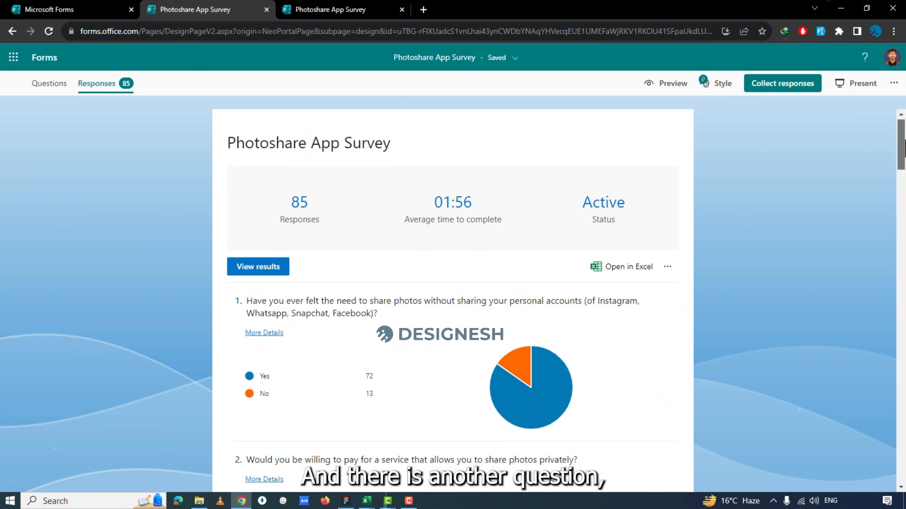
pyautogui.moveTo(905, 237); pyautogui.dragTo(904, 234)
pyautogui.moveTo(297, 177); pyautogui.dragTo(307, 185)
pyautogui.click(366, 178)
# Compare question 5's survey responses with the AD5 note on the All Data sheet and the Our Users results in Excel.
pyautogui.hotkey('alt', 'Tab')
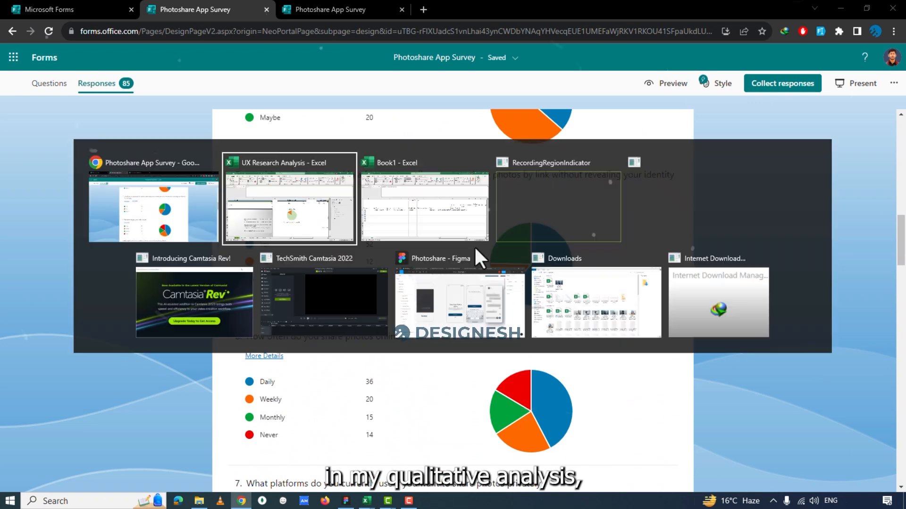
pyautogui.click(79, 471)
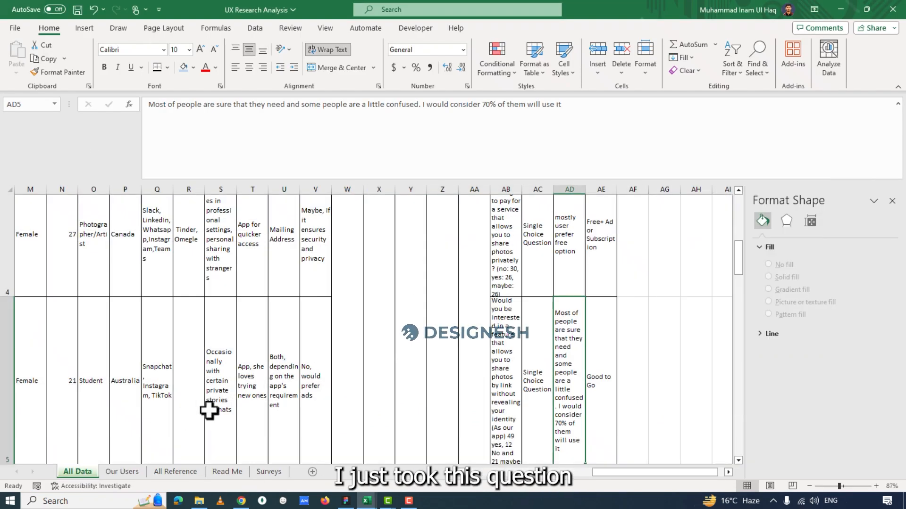
pyautogui.hotkey('alt', 'Tab')
pyautogui.hotkey('alt', 'Tab')
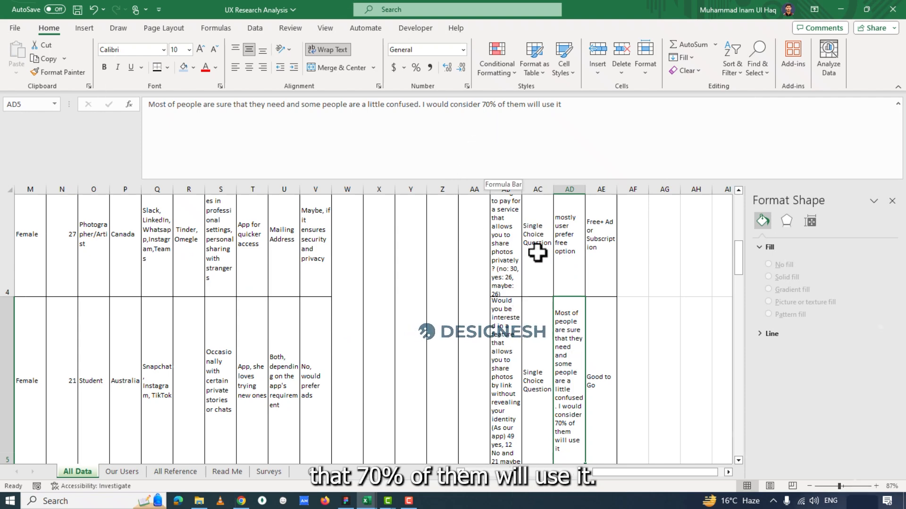
pyautogui.click(121, 469)
pyautogui.hotkey('alt', 'Tab')
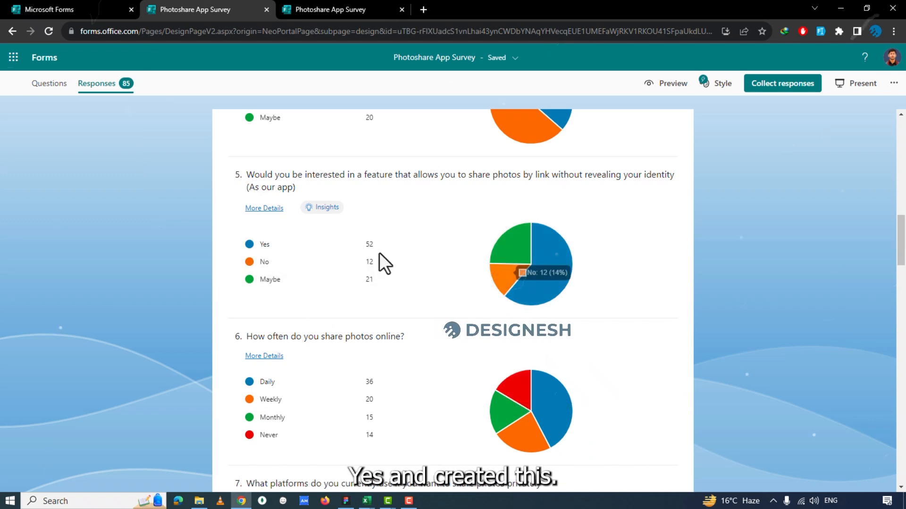
pyautogui.hotkey('alt', 'Tab')
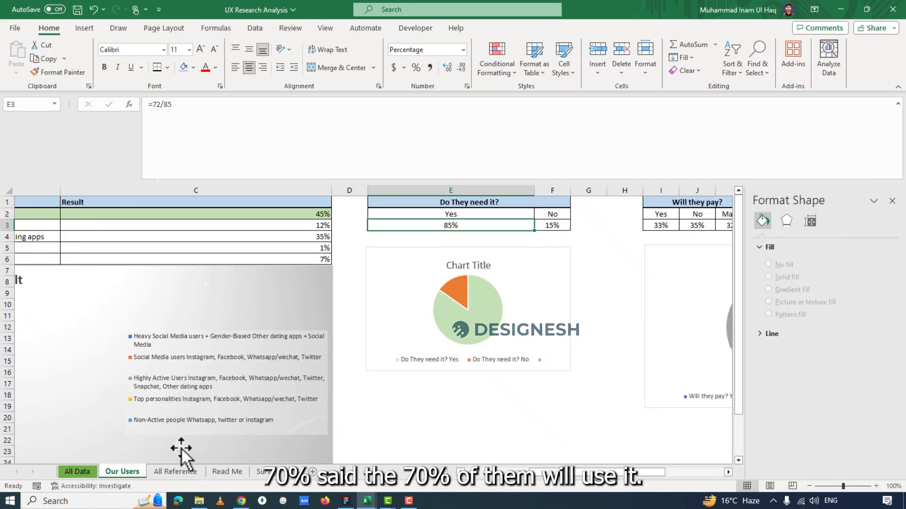
pyautogui.hotkey('ctrl', 'pageup')
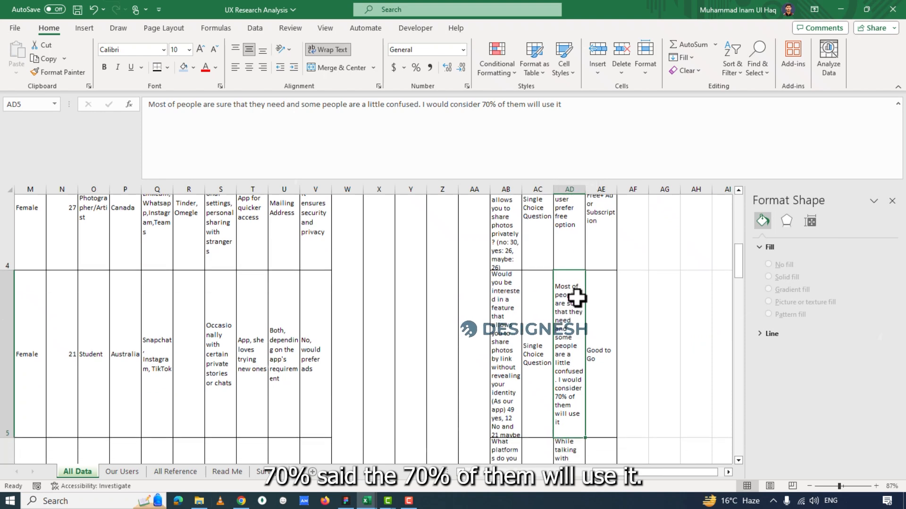
# Check the third question's suggestion in AE5 and move on to the fourth question, about private photo-sharing platforms, in AB6.
pyautogui.scroll(-2, 576, 297)
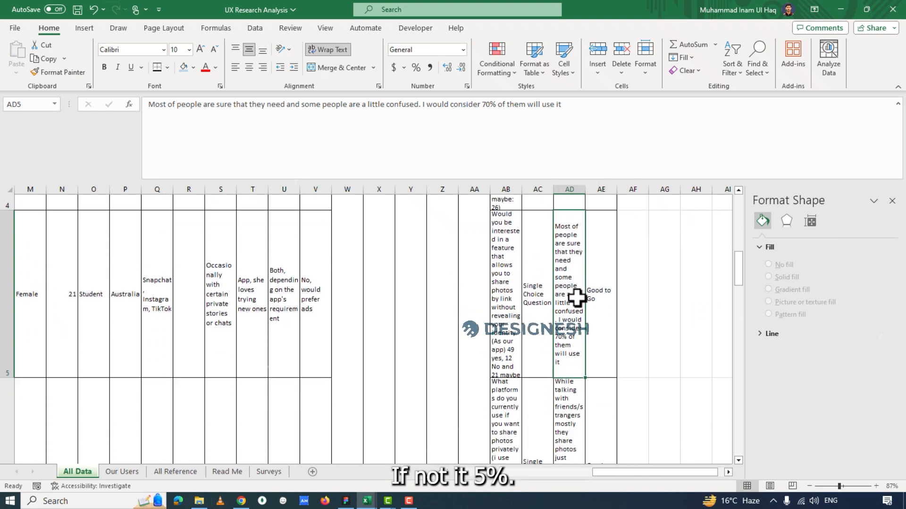
pyautogui.click(600, 283)
pyautogui.scroll(-2, 596, 288)
pyautogui.click(564, 329)
pyautogui.click(505, 330)
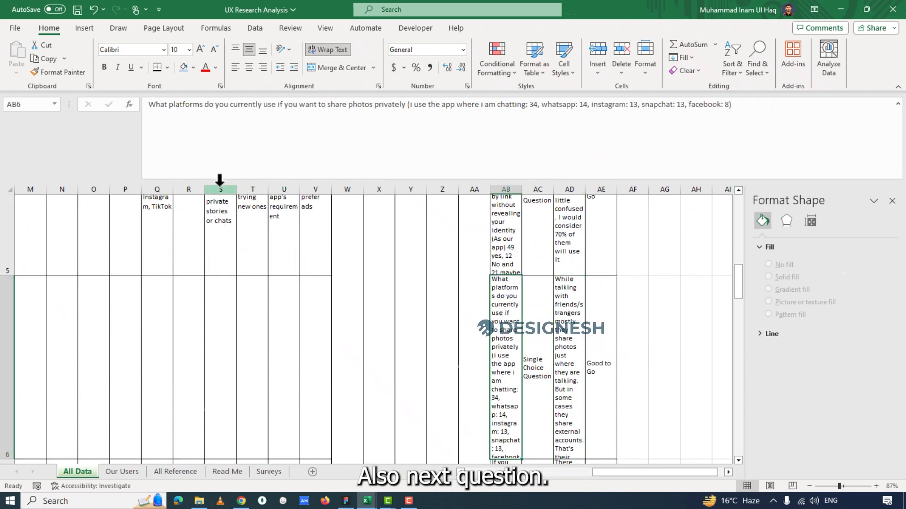
# Examine the fourth question's wording and per-platform answer counts in AB6, and open its User Behavior & Preferences note in AD6.
pyautogui.moveTo(182, 105); pyautogui.dragTo(538, 104)
pyautogui.moveTo(435, 105); pyautogui.dragTo(755, 105)
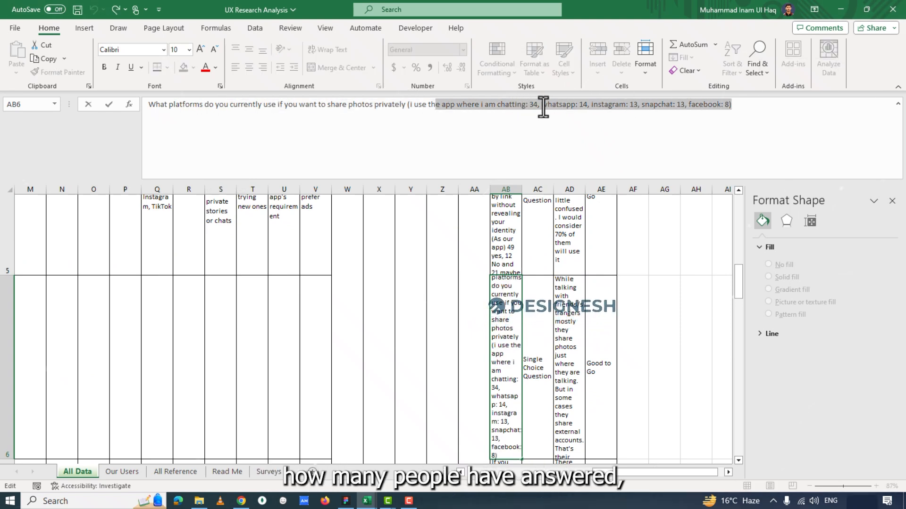
pyautogui.click(472, 105)
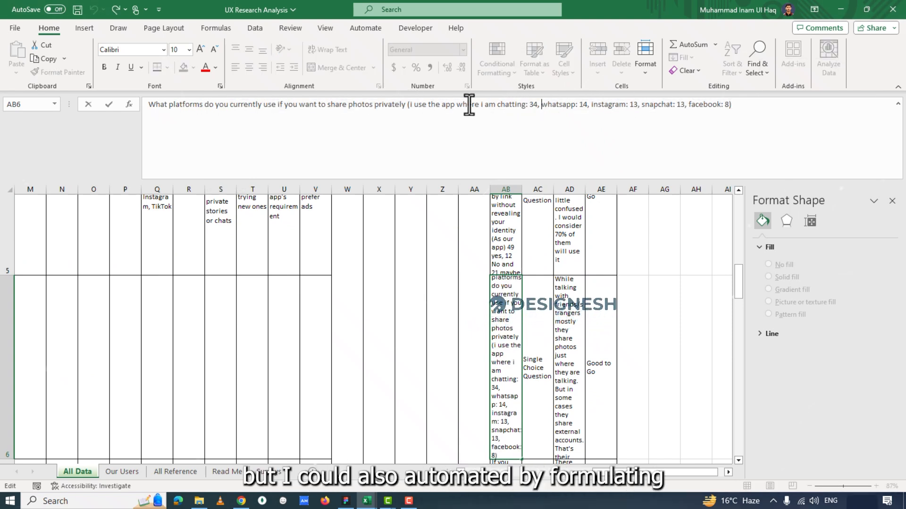
pyautogui.doubleClick(533, 104)
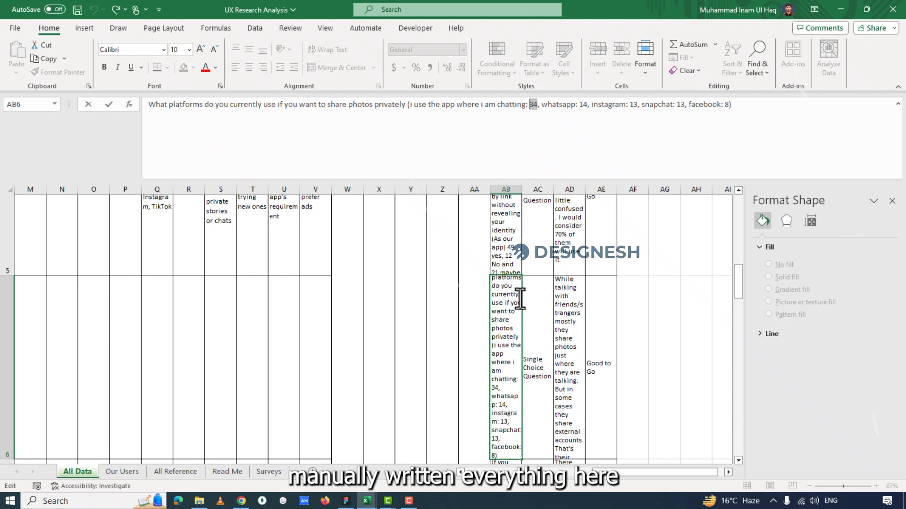
pyautogui.doubleClick(568, 325)
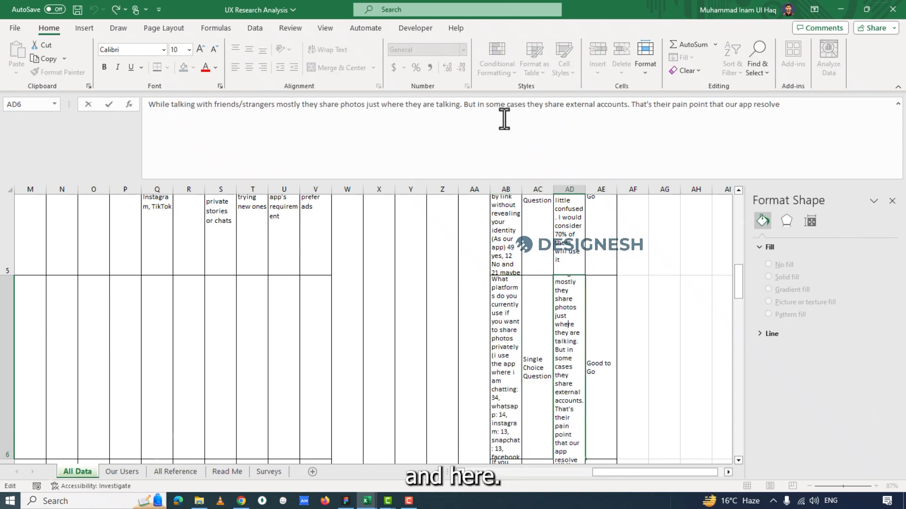
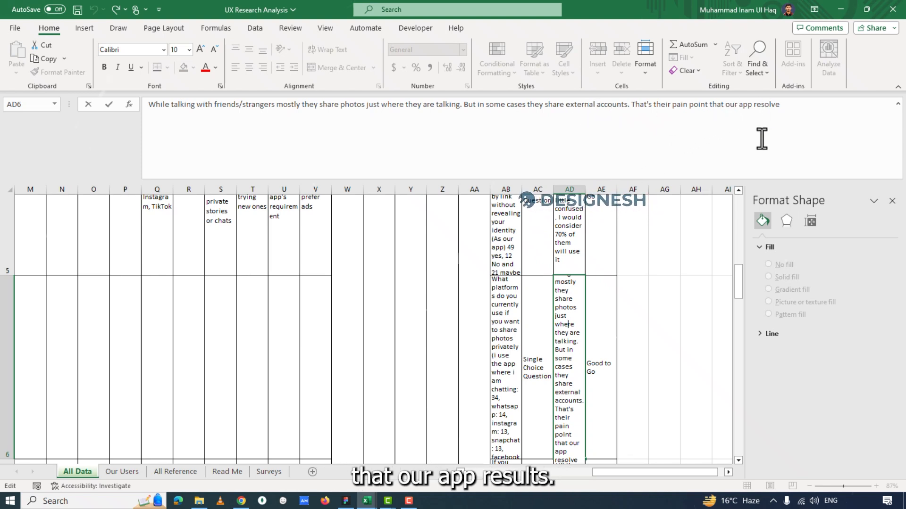
# Check the fourth question's suggestion in AE6 and examine the fifth question's wording and participant response counts in AB7.
pyautogui.click(611, 322)
pyautogui.scroll(-5, 602, 327)
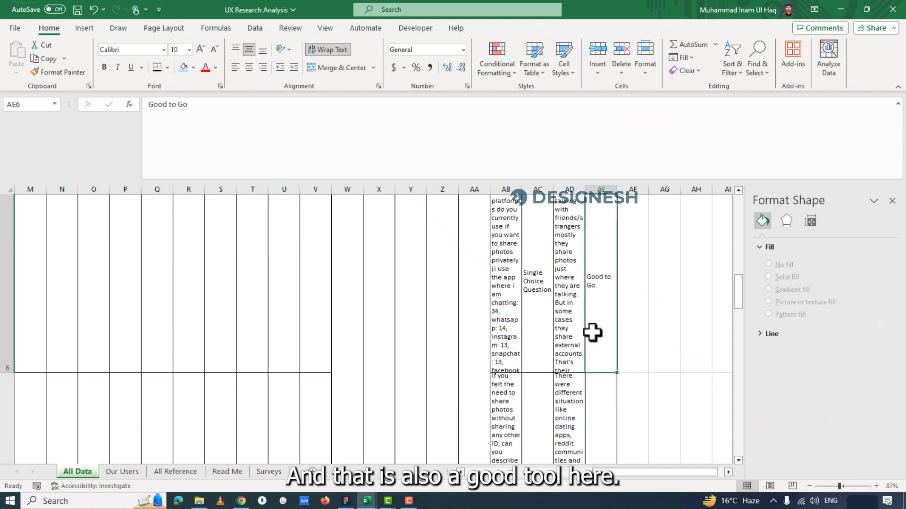
pyautogui.click(507, 309)
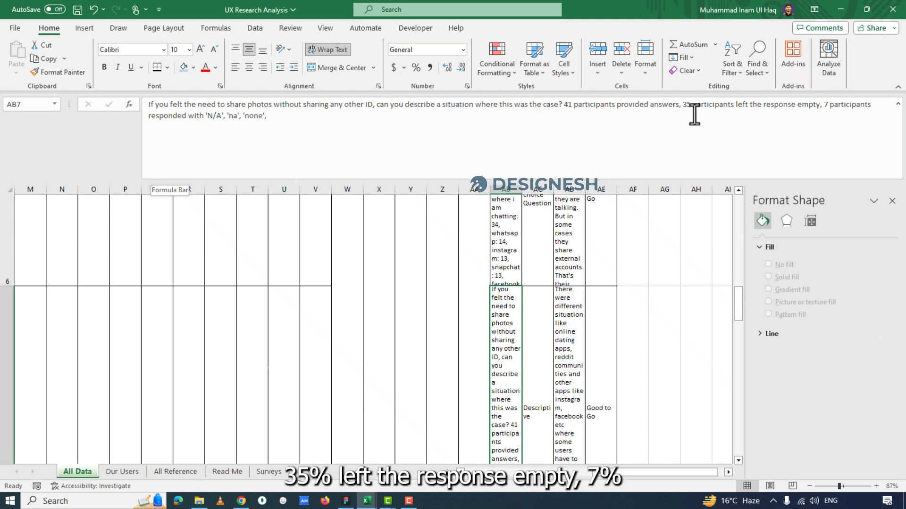
pyautogui.moveTo(684, 109); pyautogui.dragTo(717, 108)
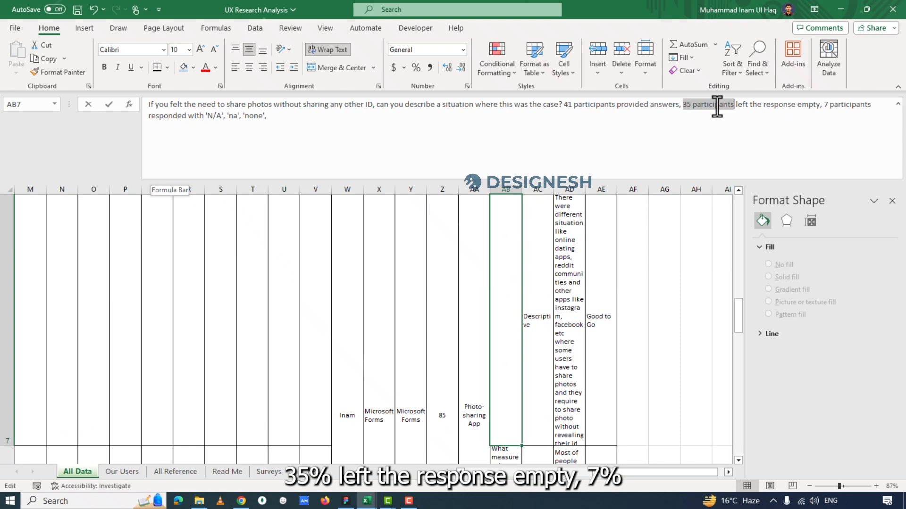
pyautogui.click(753, 107)
pyautogui.click(827, 106)
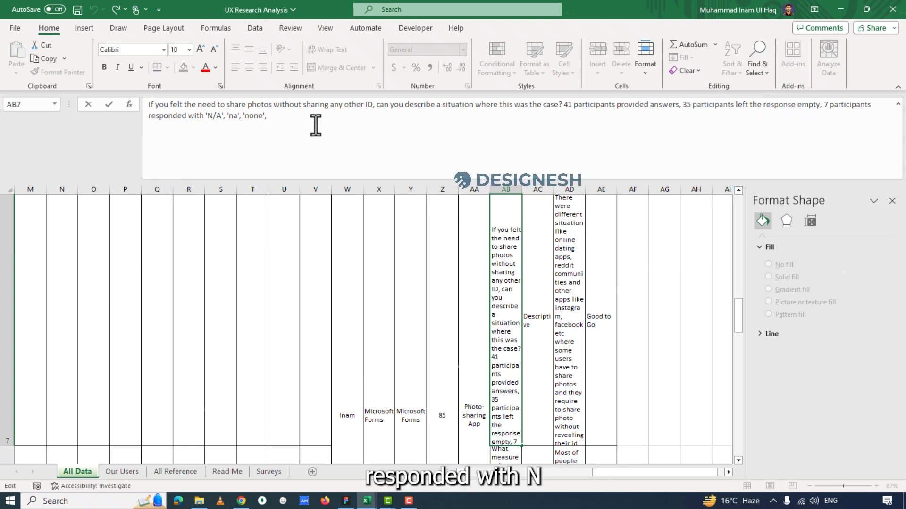
pyautogui.moveTo(207, 116); pyautogui.dragTo(223, 116)
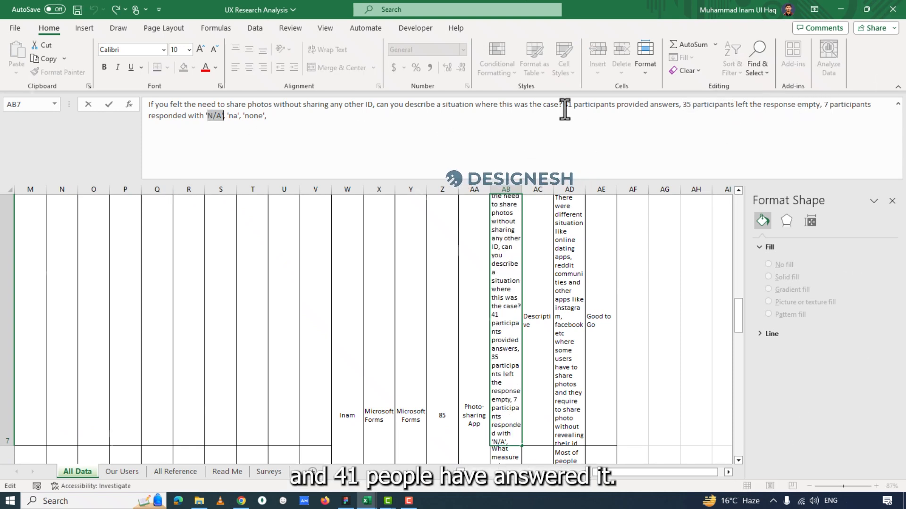
pyautogui.moveTo(565, 110); pyautogui.dragTo(675, 110)
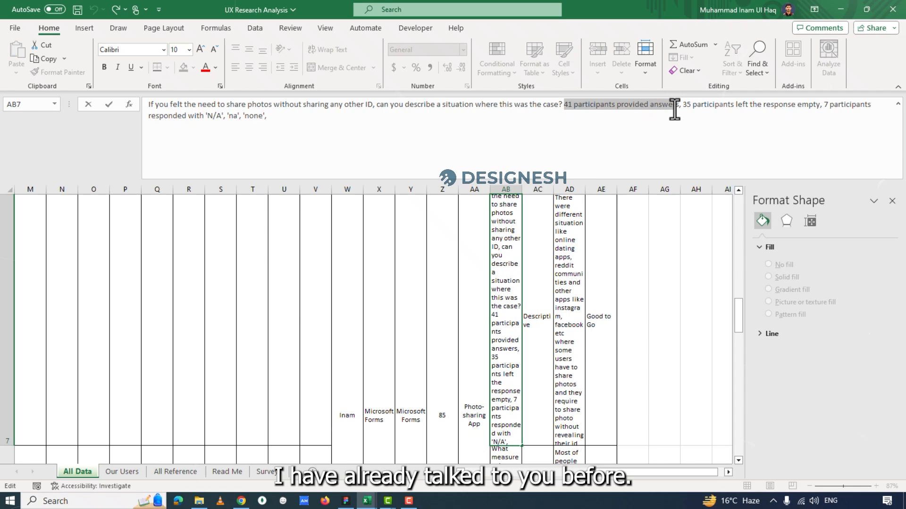
# Review the fifth question's behavior note in AD7 and question type in AC7, and move on to the privacy-measures question in AB8.
pyautogui.click(554, 278)
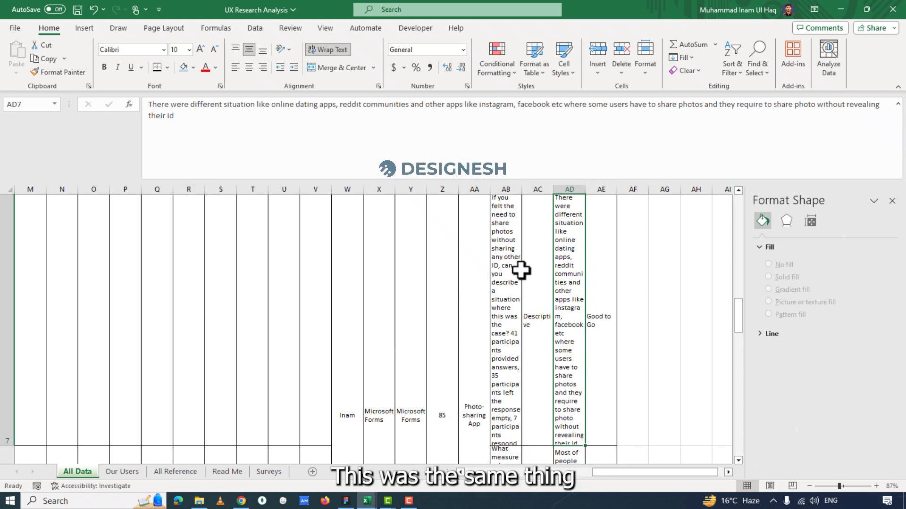
pyautogui.click(541, 298)
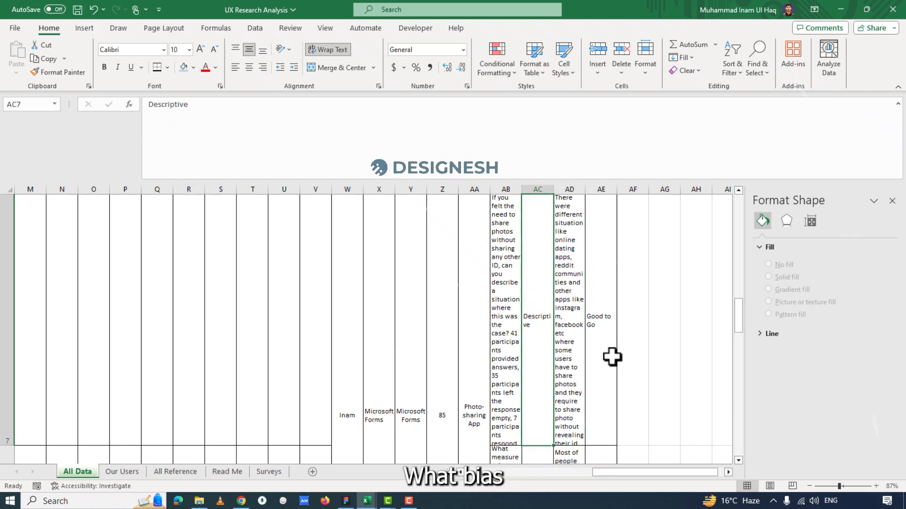
pyautogui.scroll(-3, 612, 357)
pyautogui.click(503, 286)
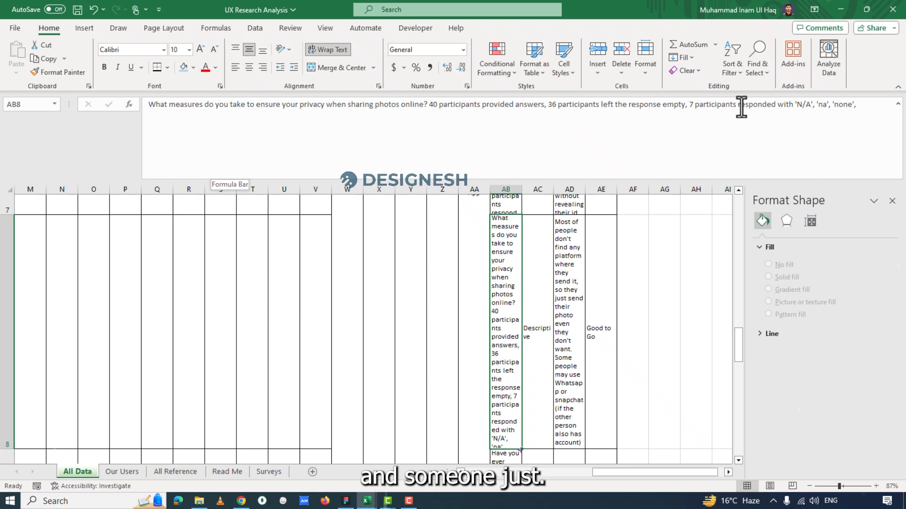
# Examine the AD8 note on missing platforms and use of WhatsApp or Snapchat, and compare it with the question in AB8.
pyautogui.click(576, 256)
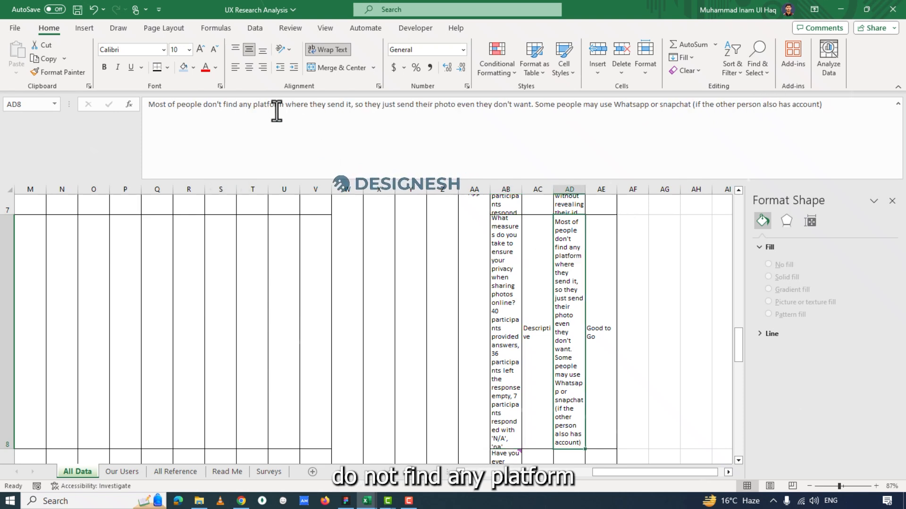
pyautogui.moveTo(203, 106); pyautogui.dragTo(462, 107)
pyautogui.click(418, 130)
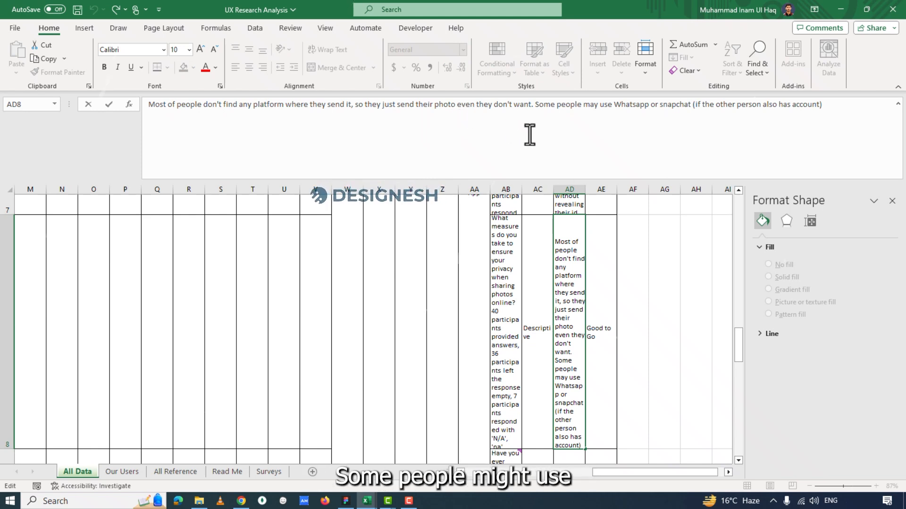
pyautogui.doubleClick(620, 109)
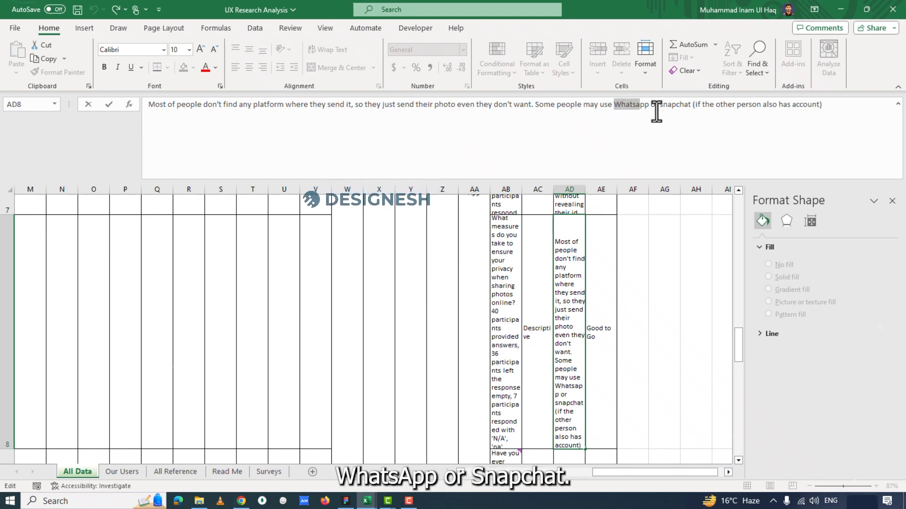
pyautogui.keyDown('shift'); pyautogui.click(682, 108); pyautogui.keyUp('shift')
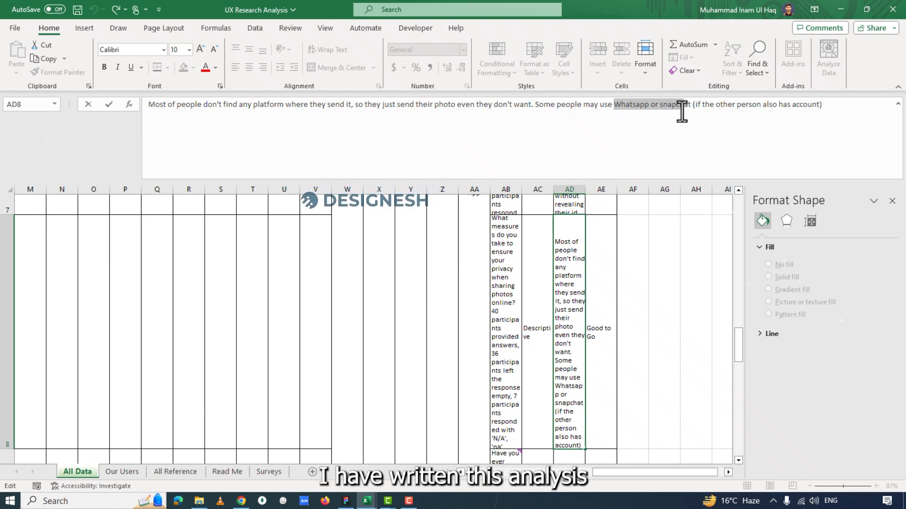
pyautogui.click(509, 303)
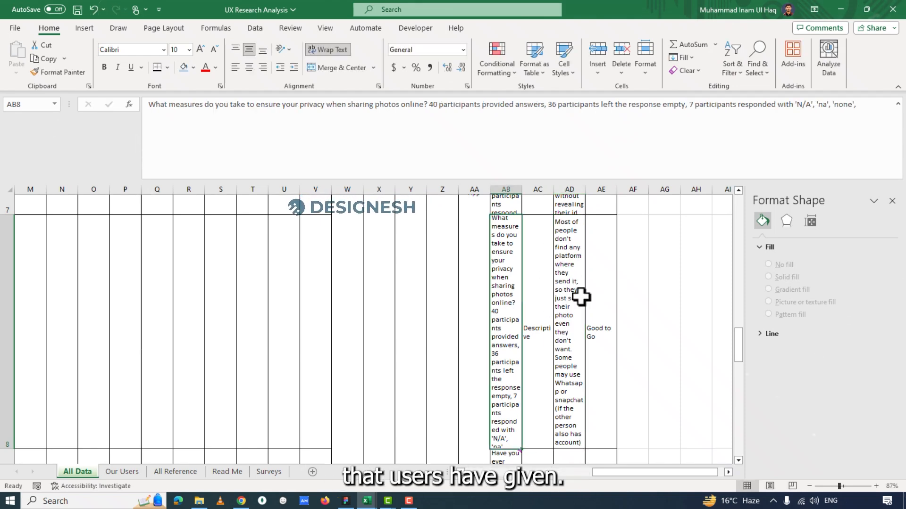
# Read the question about difficulties with these apps in AB9, together with the comment attached to the cell.
pyautogui.scroll(-3, 574, 289)
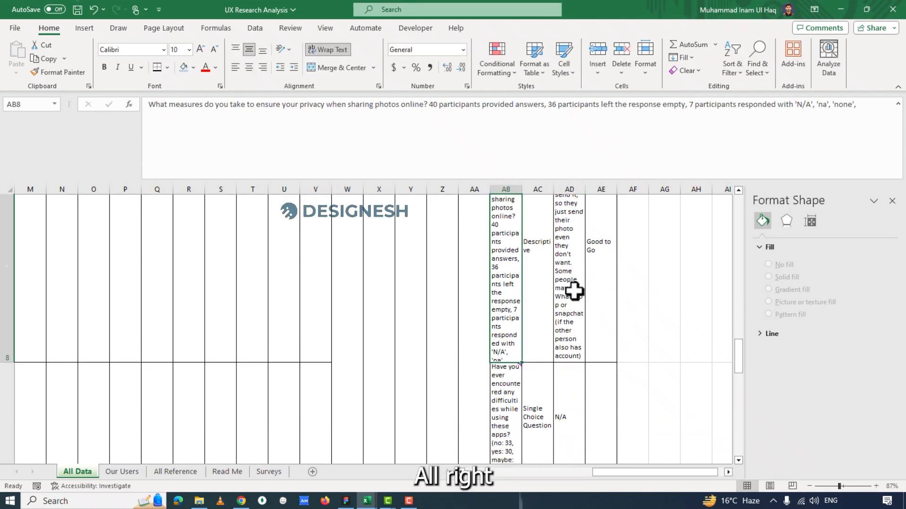
pyautogui.press('Down')
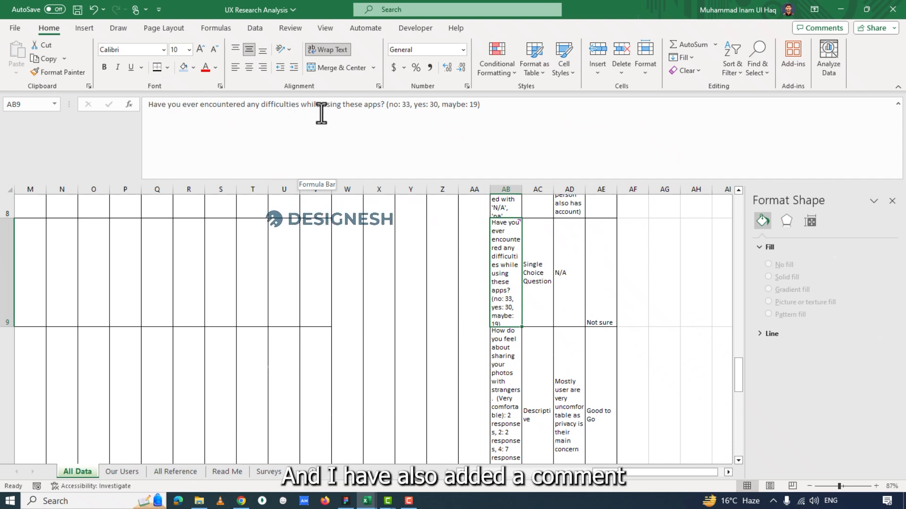
pyautogui.moveTo(504, 260)
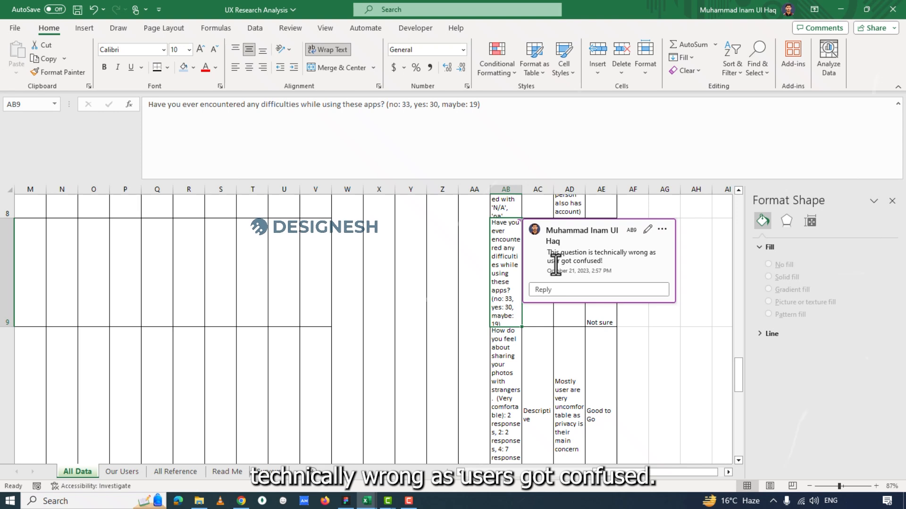
# Examine the question on sharing photos with strangers in AB10, its note in AD10, and the AD11 note on controlling who sees photos.
pyautogui.click(516, 353)
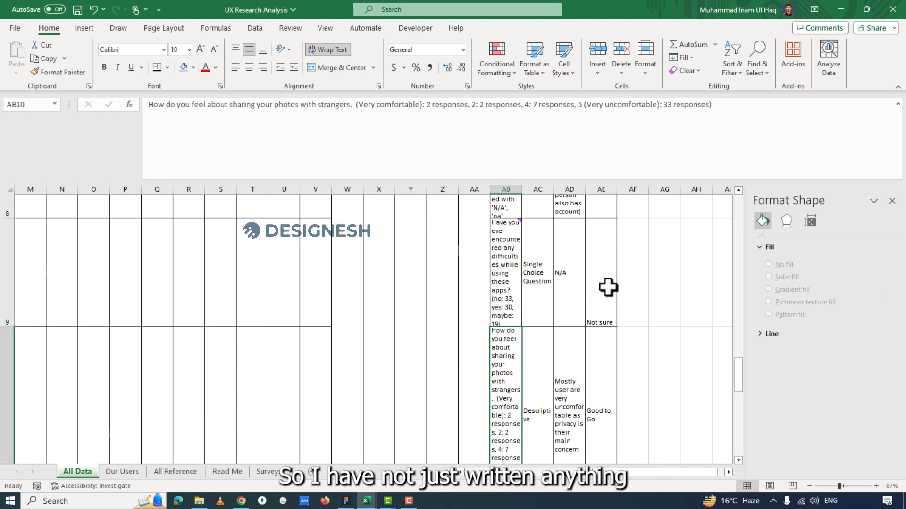
pyautogui.moveTo(608, 288); pyautogui.dragTo(549, 309)
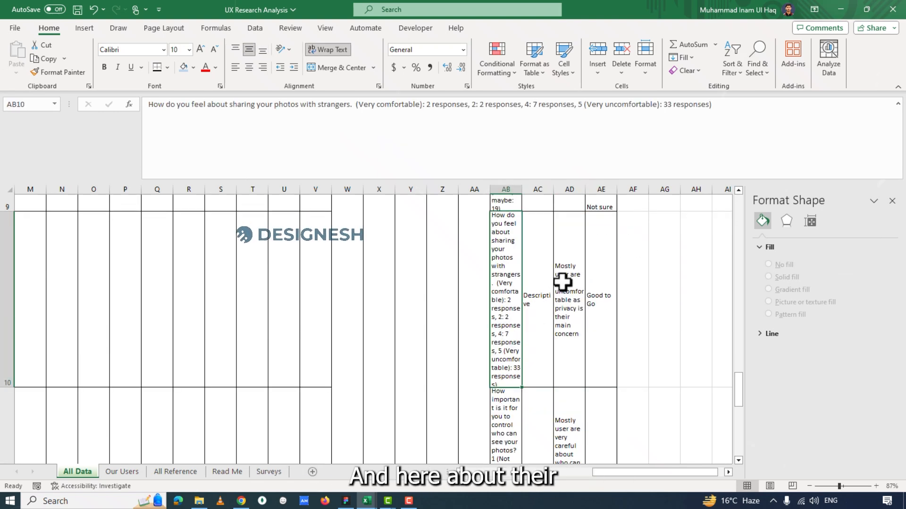
pyautogui.moveTo(335, 104); pyautogui.dragTo(220, 105)
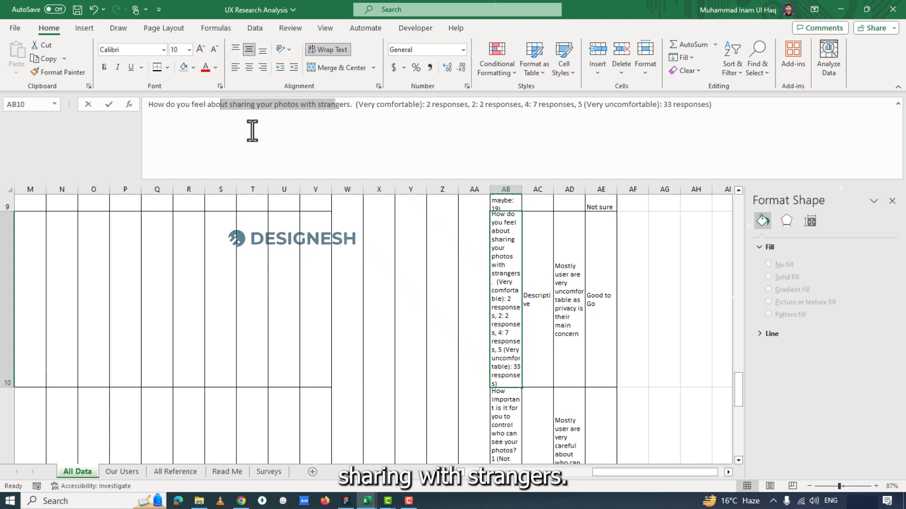
pyautogui.click(559, 298)
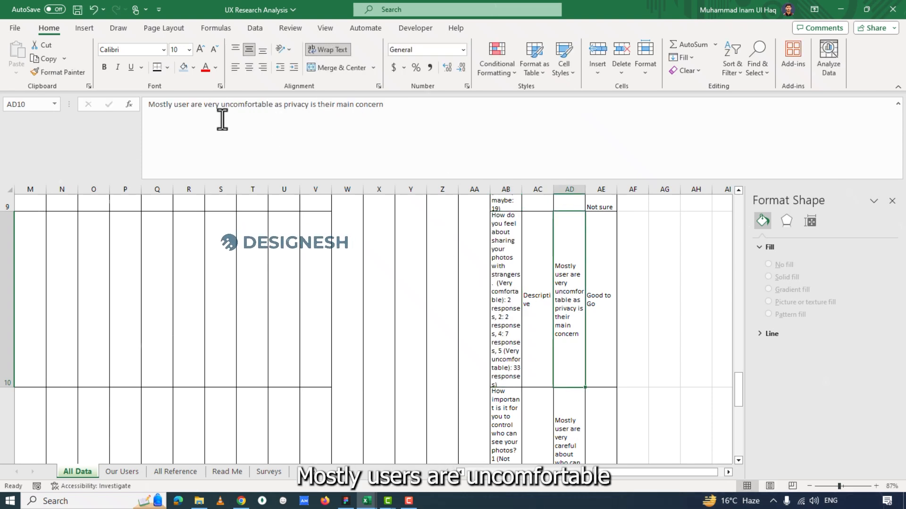
pyautogui.scroll(-2, 599, 340)
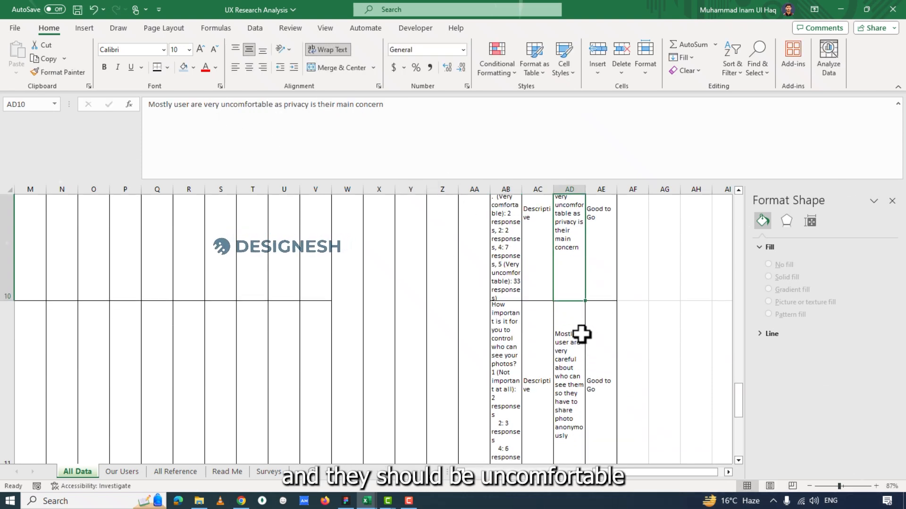
pyautogui.click(578, 335)
pyautogui.moveTo(235, 104); pyautogui.dragTo(380, 114)
# Open the last survey question's note in AD12 and examine the websites mentioned and the numbered list of challenges.
pyautogui.scroll(-2, 580, 313)
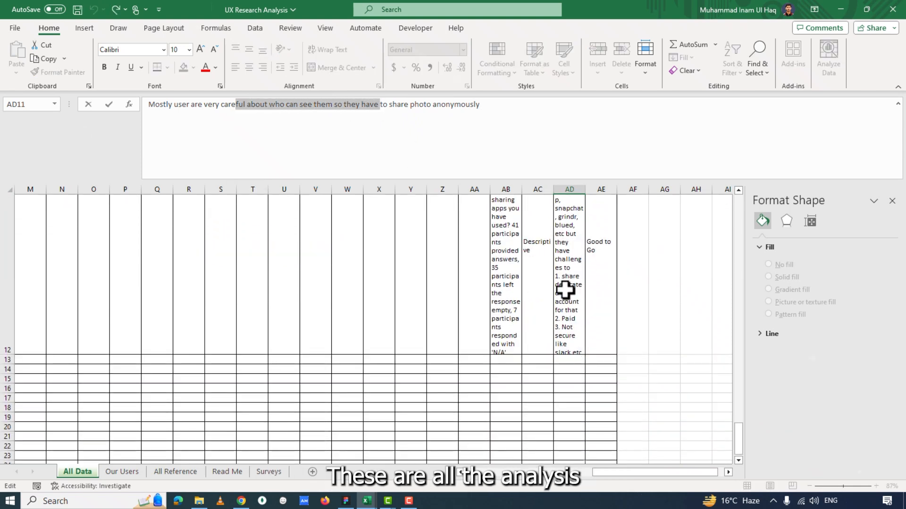
pyautogui.doubleClick(565, 290)
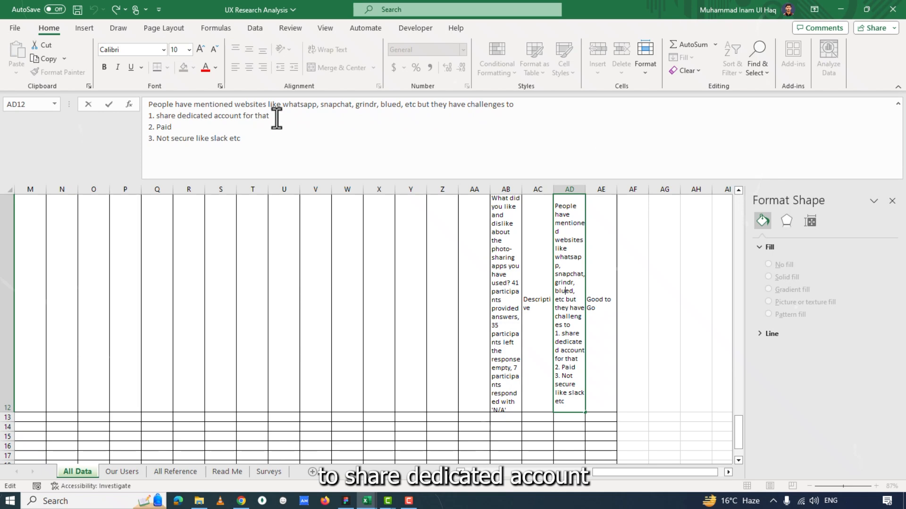
pyautogui.moveTo(277, 118); pyautogui.dragTo(175, 116)
pyautogui.click(167, 127)
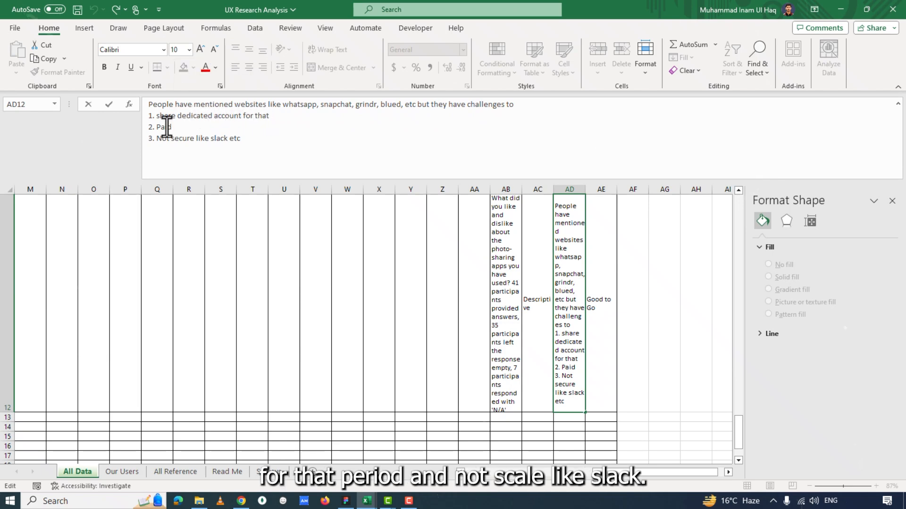
pyautogui.moveTo(236, 138); pyautogui.dragTo(174, 138)
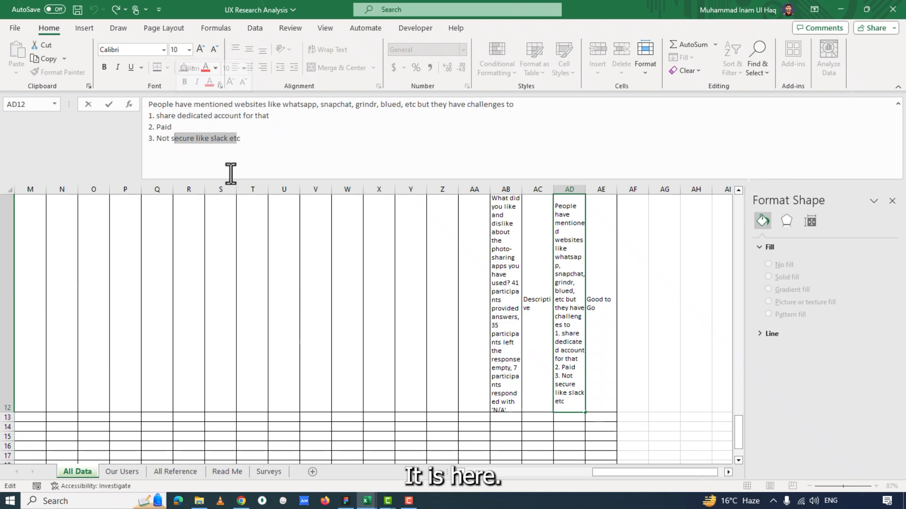
# Compare the question on liked and disliked photo-sharing apps in AB12 with its note in AD12 and suggestion in AE12.
pyautogui.click(663, 285)
pyautogui.scroll(2, 514, 291)
pyautogui.click(512, 294)
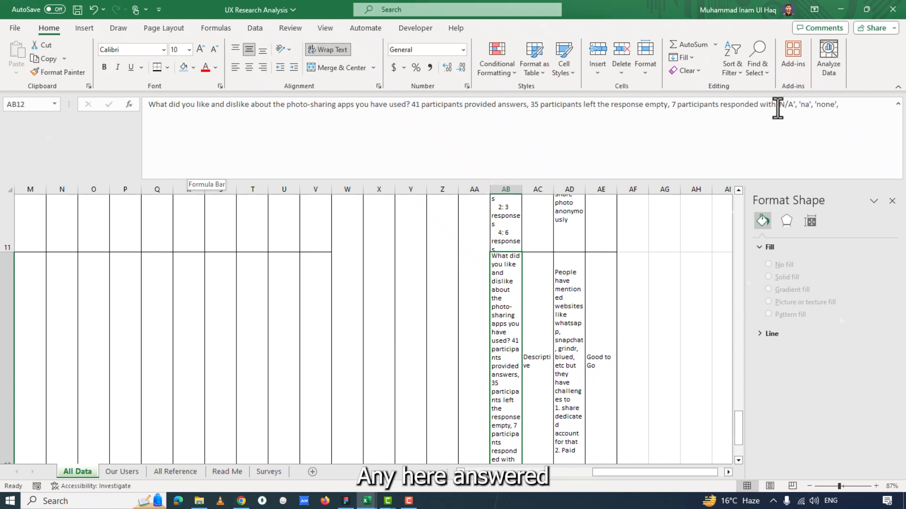
pyautogui.click(558, 326)
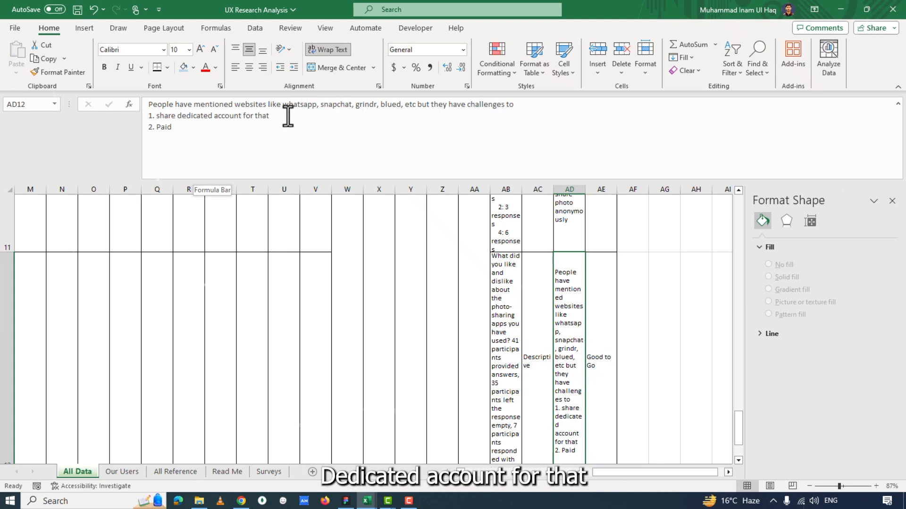
pyautogui.click(170, 125)
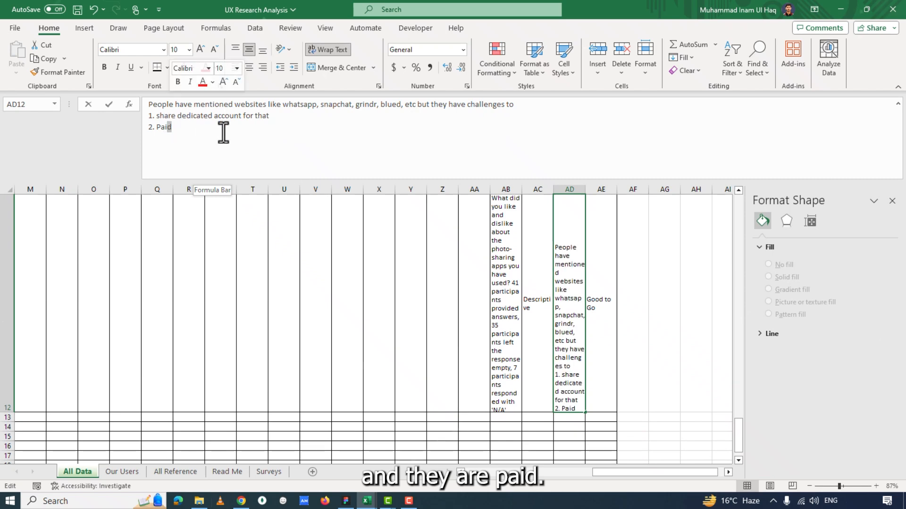
pyautogui.click(603, 295)
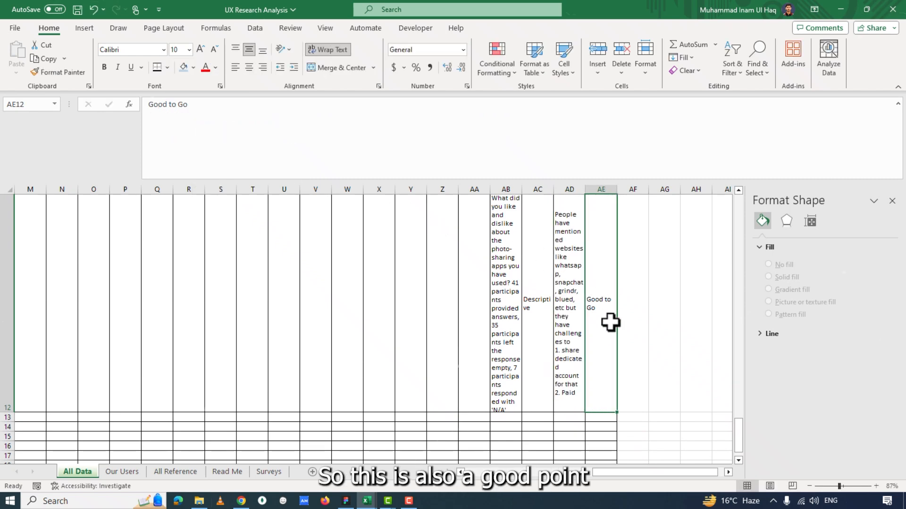
# Return to the Secondary Research section, check its Feedback & Comments and Technical Challenges columns, and move across to Interviews and Surveys.
pyautogui.scroll(2, 679, 333)
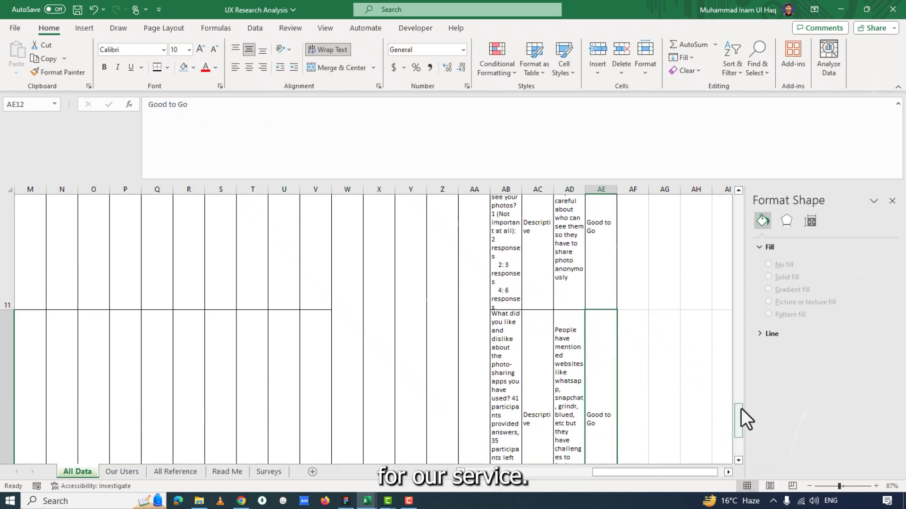
pyautogui.moveTo(737, 419); pyautogui.dragTo(730, 378)
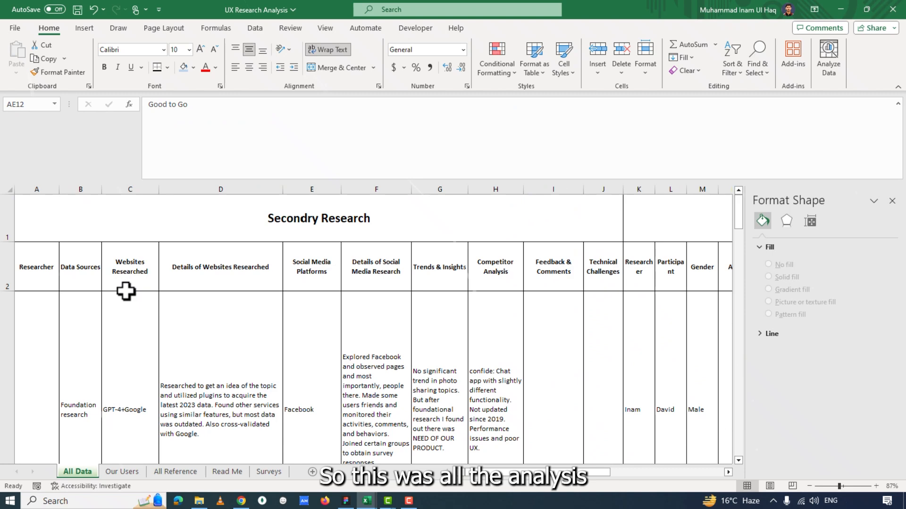
pyautogui.moveTo(86, 216); pyautogui.dragTo(439, 342)
pyautogui.click(404, 300)
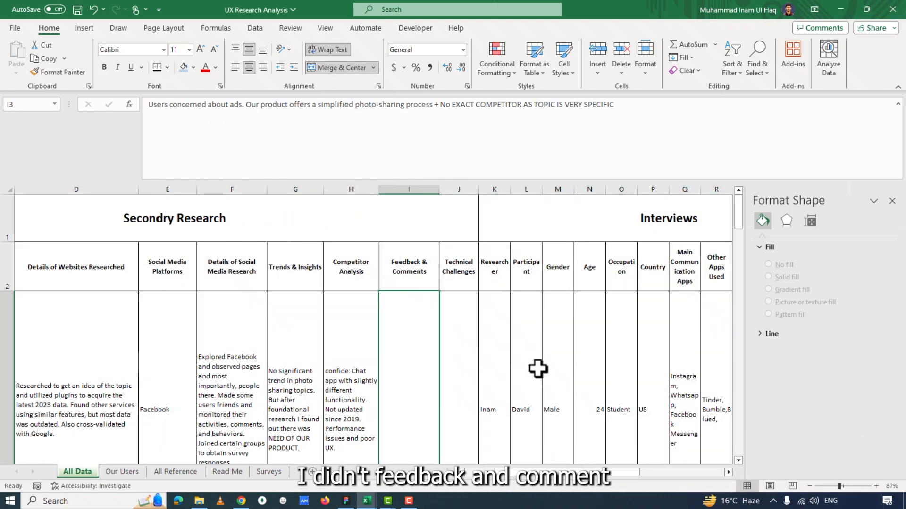
pyautogui.click(406, 279)
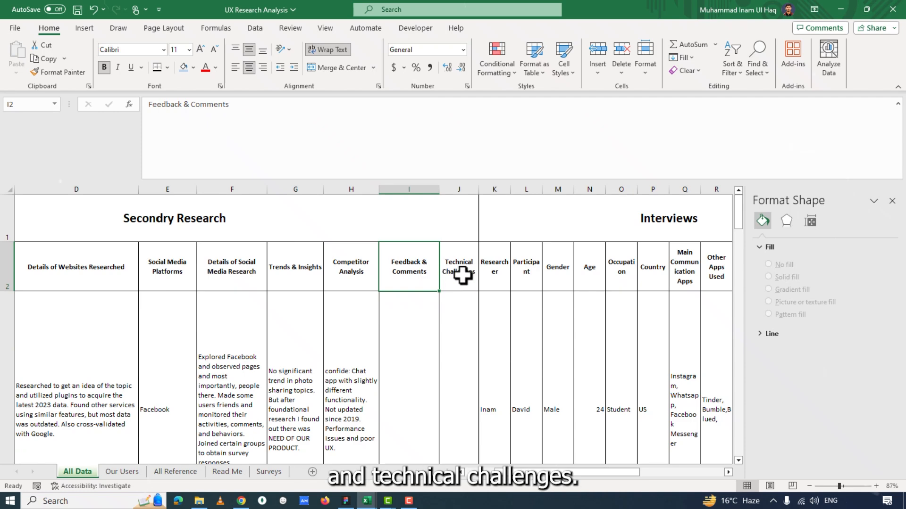
pyautogui.click(463, 276)
pyautogui.moveTo(598, 476); pyautogui.dragTo(711, 467)
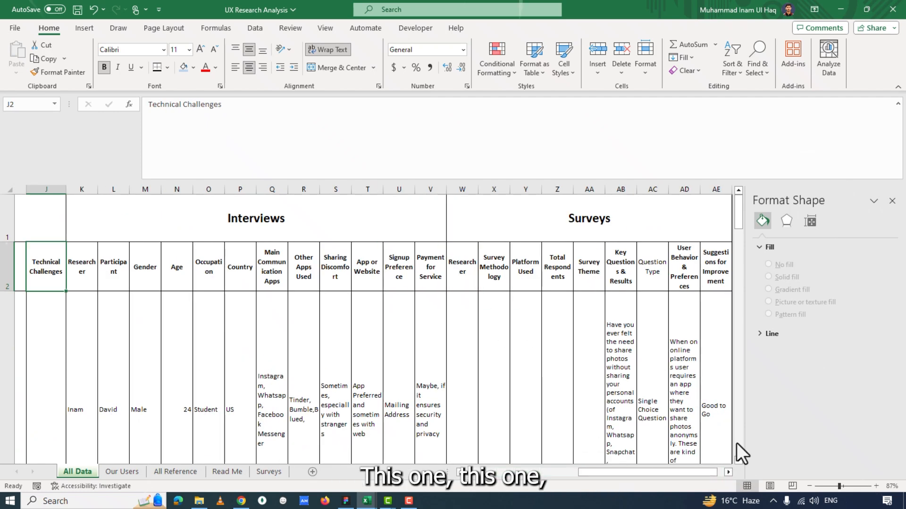
# Check the last Surveys and Interviews columns, and view the need and payment charts on the Our Users sheet.
pyautogui.click(716, 283)
pyautogui.click(435, 279)
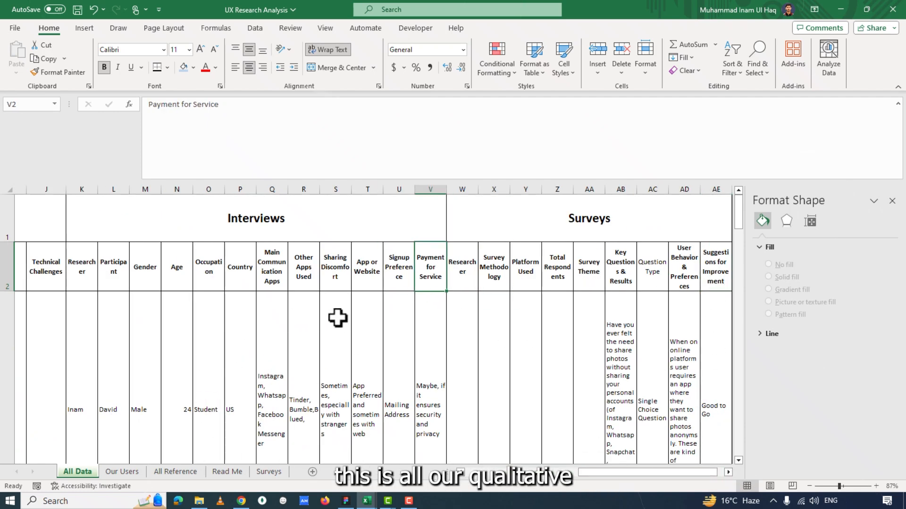
pyautogui.doubleClick(123, 471)
pyautogui.moveTo(671, 219); pyautogui.dragTo(622, 236)
pyautogui.moveTo(627, 472); pyautogui.dragTo(645, 468)
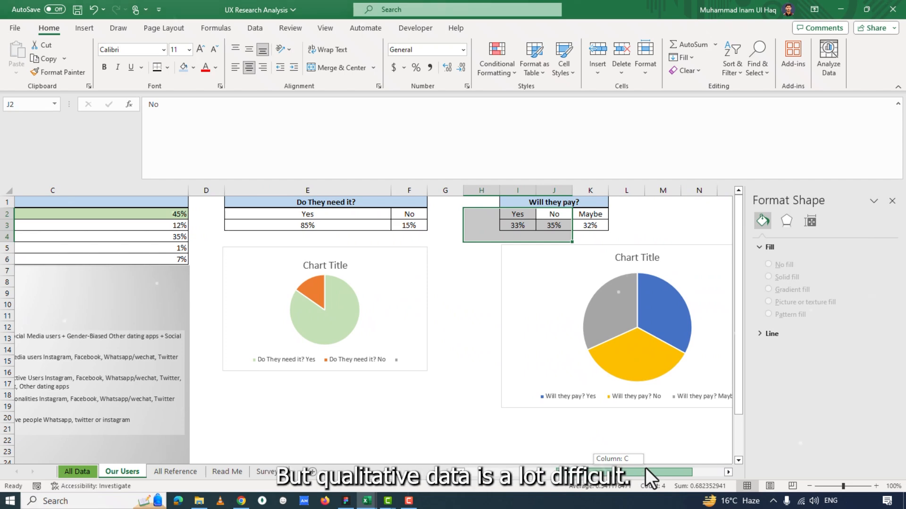
pyautogui.moveTo(645, 468); pyautogui.dragTo(544, 486)
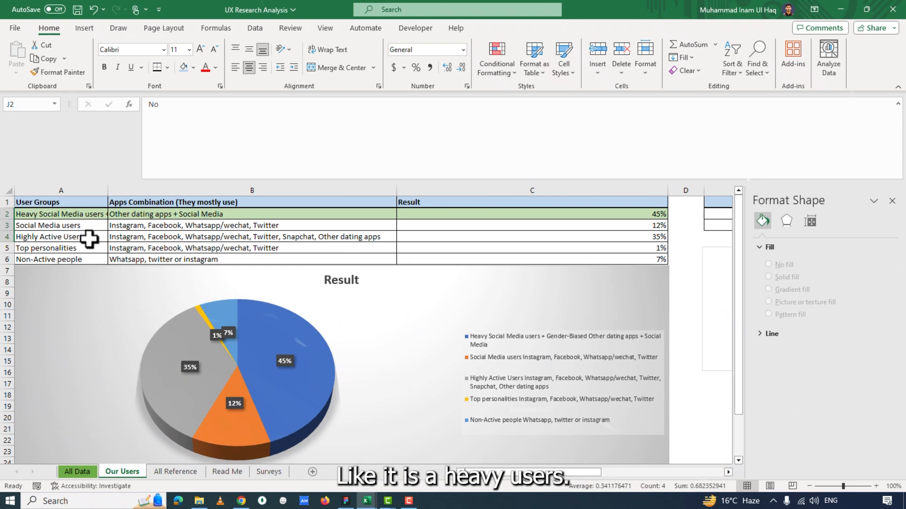
# Go through the user groups in A2:A6 one by one and examine the apps and result for Top personalities.
pyautogui.click(47, 214)
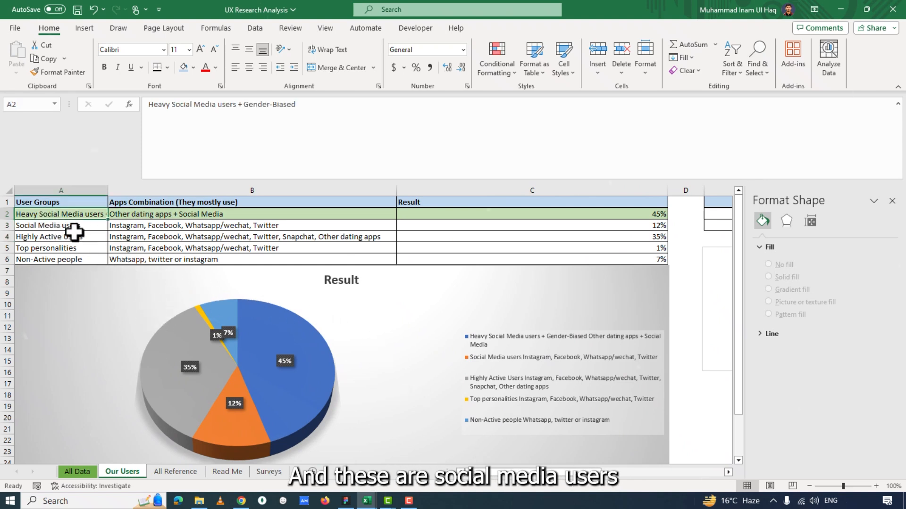
pyautogui.click(64, 227)
pyautogui.click(66, 237)
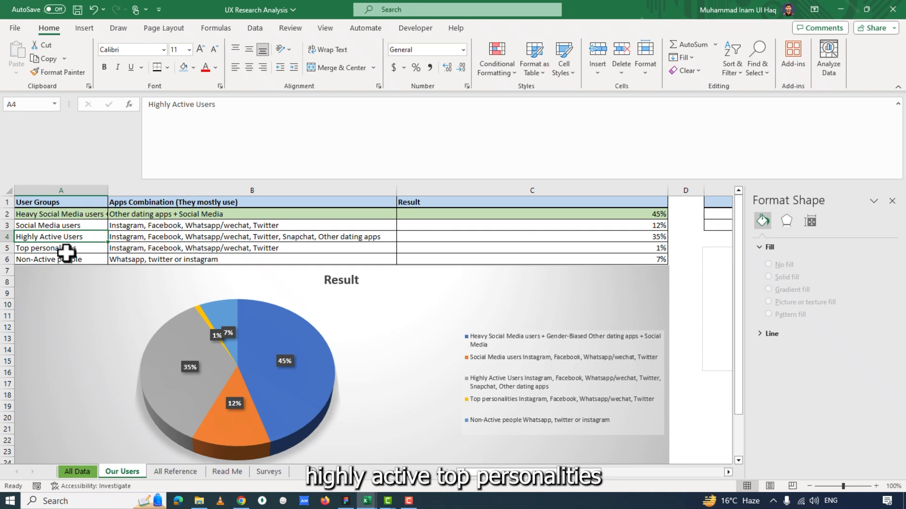
pyautogui.click(64, 249)
pyautogui.click(64, 258)
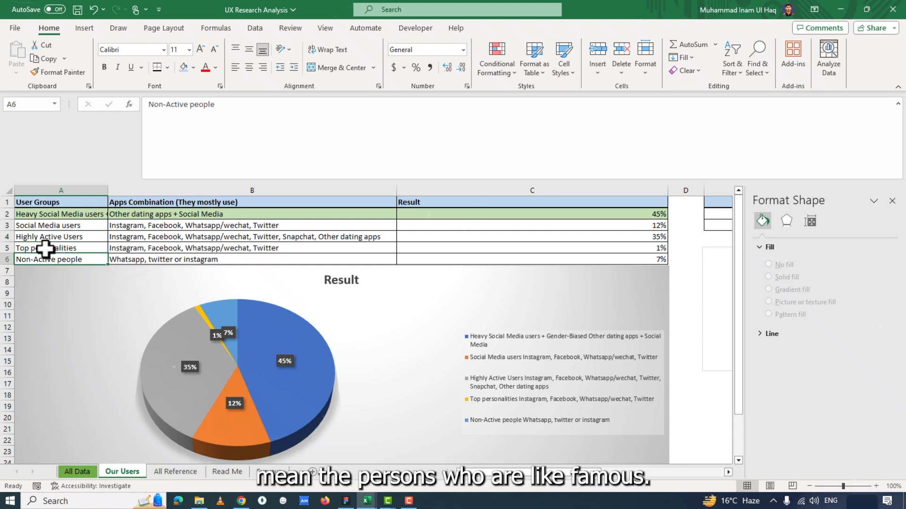
pyautogui.moveTo(45, 248); pyautogui.dragTo(425, 248)
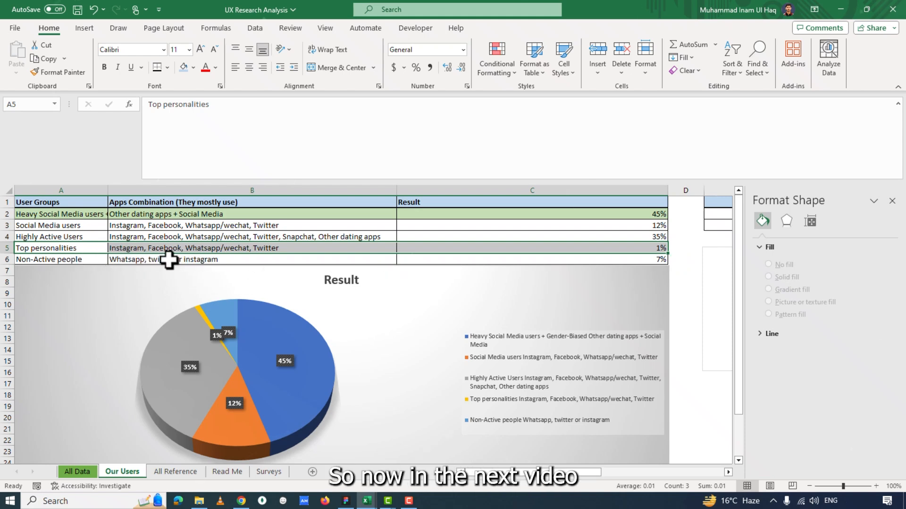
# Check the apps used by Non-Active people in B6 and review the Do They need it? and Will they pay? charts.
pyautogui.click(222, 259)
pyautogui.scroll(-1, 564, 270)
pyautogui.scroll(1, 564, 271)
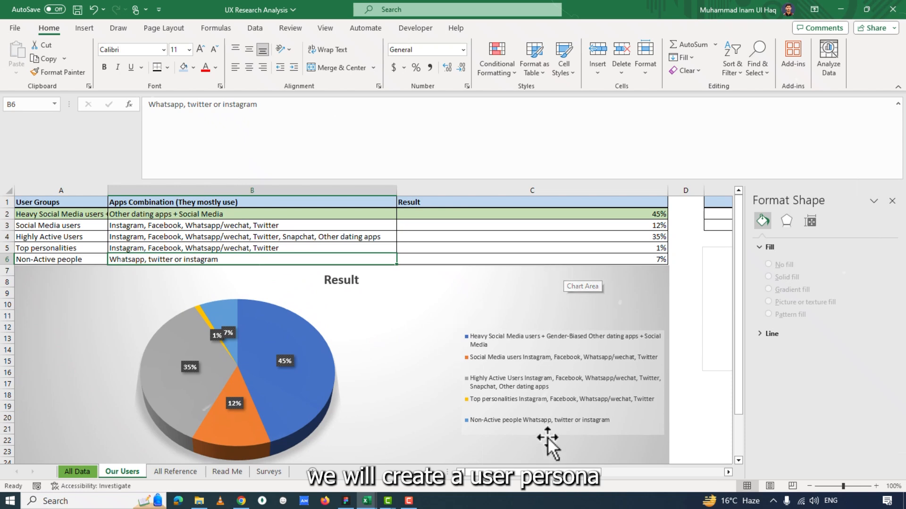
pyautogui.moveTo(538, 472); pyautogui.dragTo(656, 472)
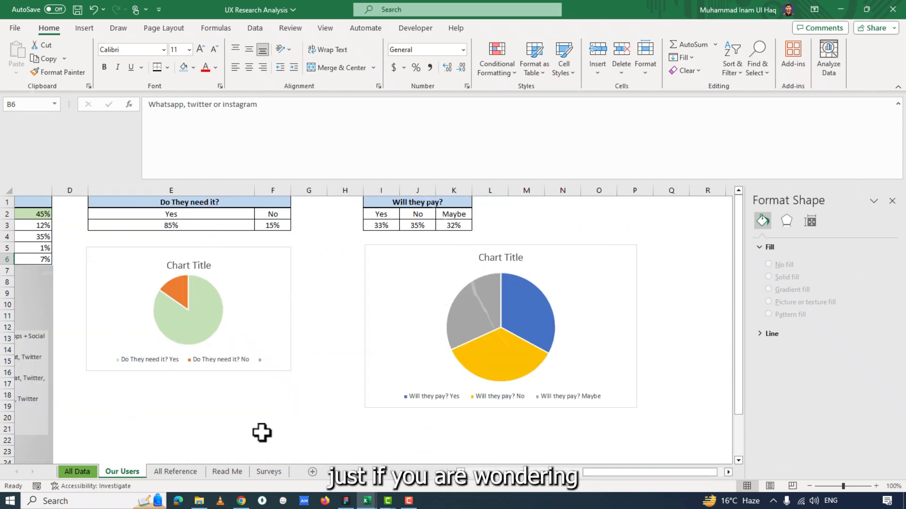
# Look over the All Reference and Read Me sheets.
pyautogui.click(174, 471)
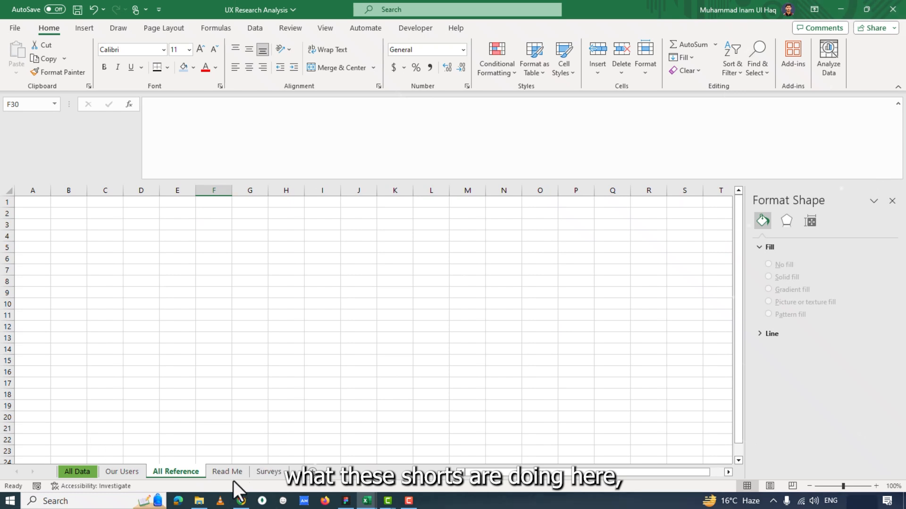
pyautogui.click(229, 473)
pyautogui.click(184, 476)
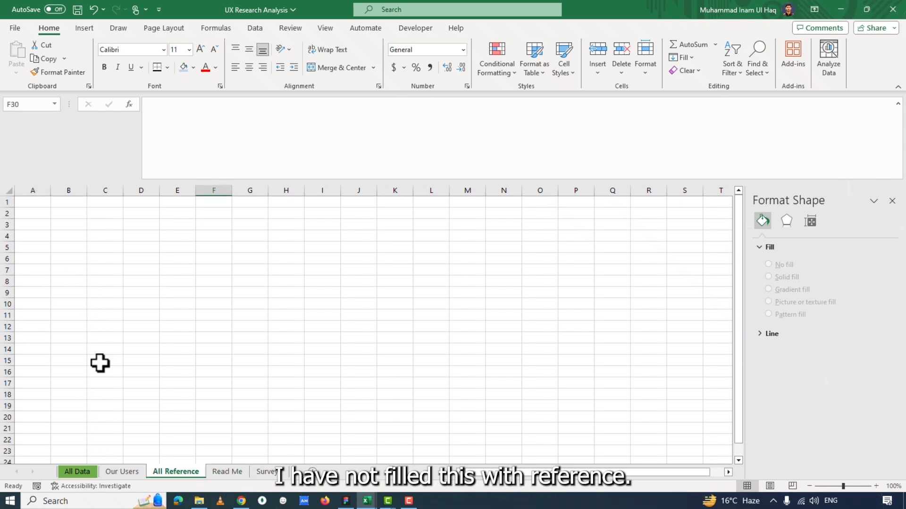
pyautogui.click(47, 230)
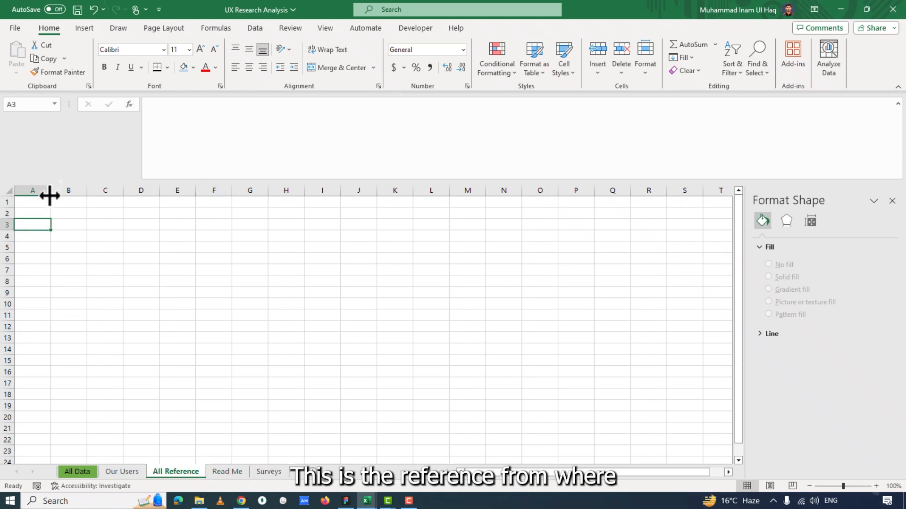
pyautogui.click(226, 474)
pyautogui.click(33, 248)
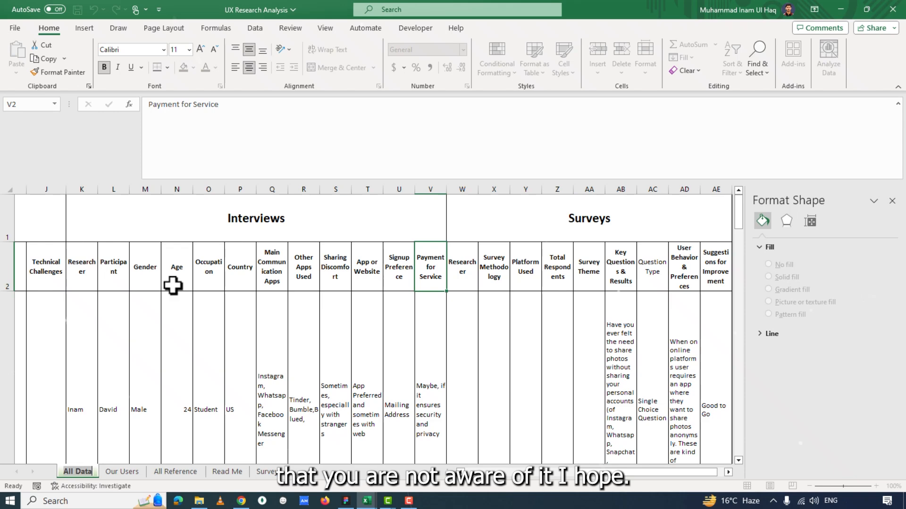
# Shrink the formula bar to one line on the All Data sheet and review the Secondary Research rows.
pyautogui.click(67, 278)
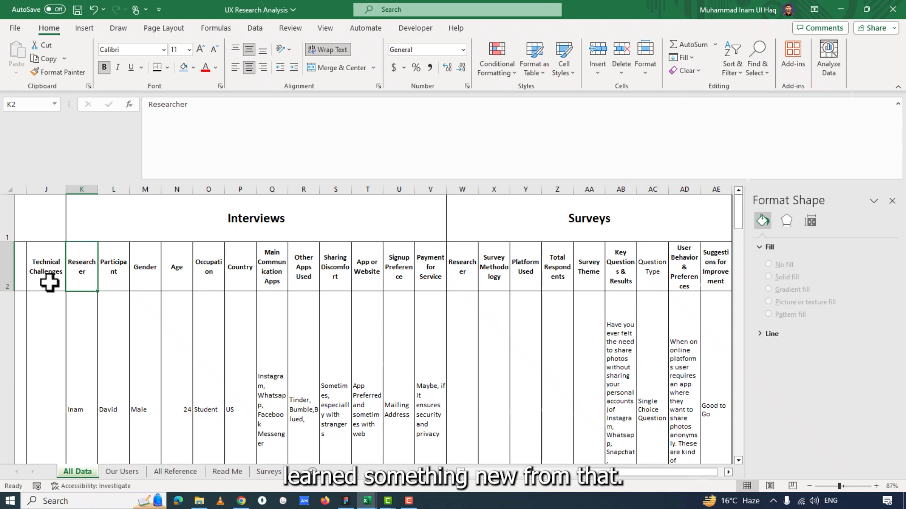
pyautogui.click(49, 282)
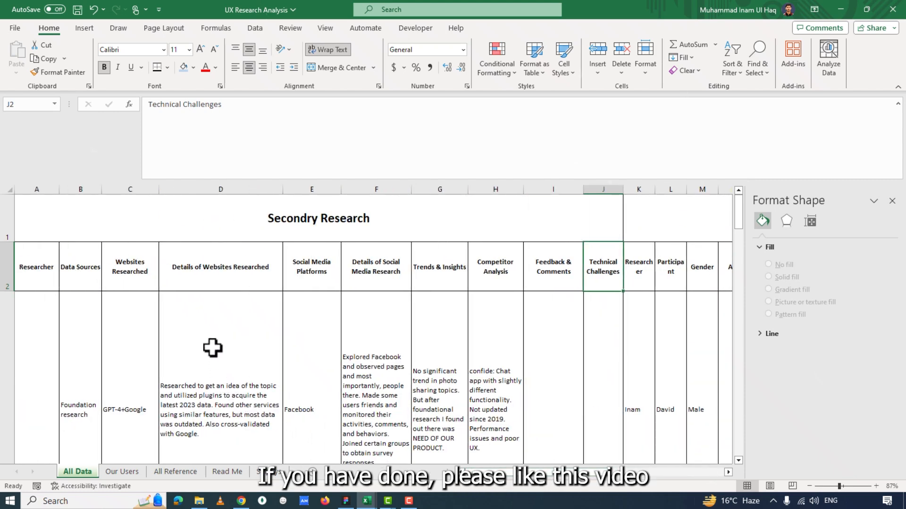
pyautogui.moveTo(410, 180); pyautogui.dragTo(413, 124)
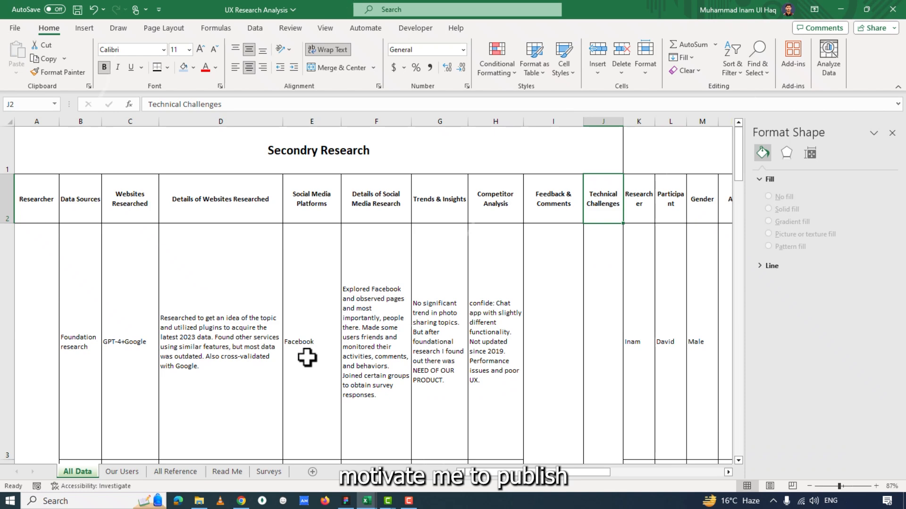
pyautogui.scroll(-5, 396, 338)
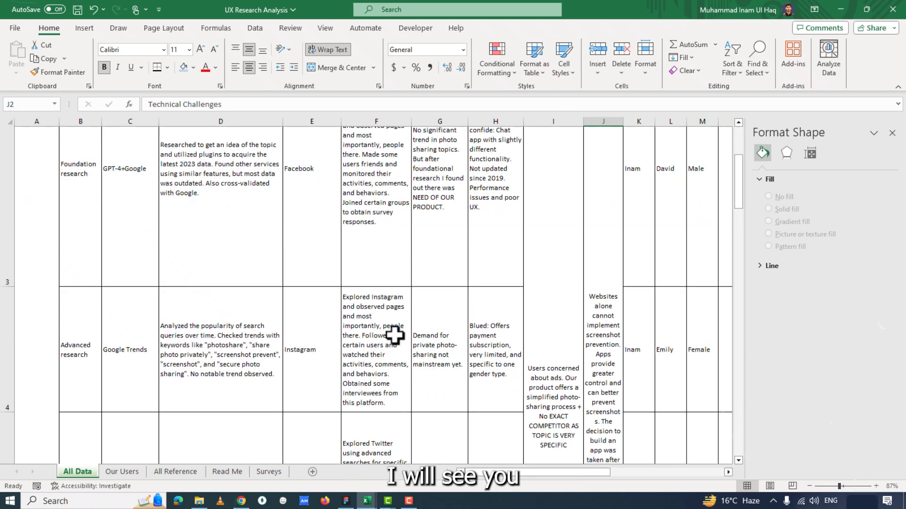